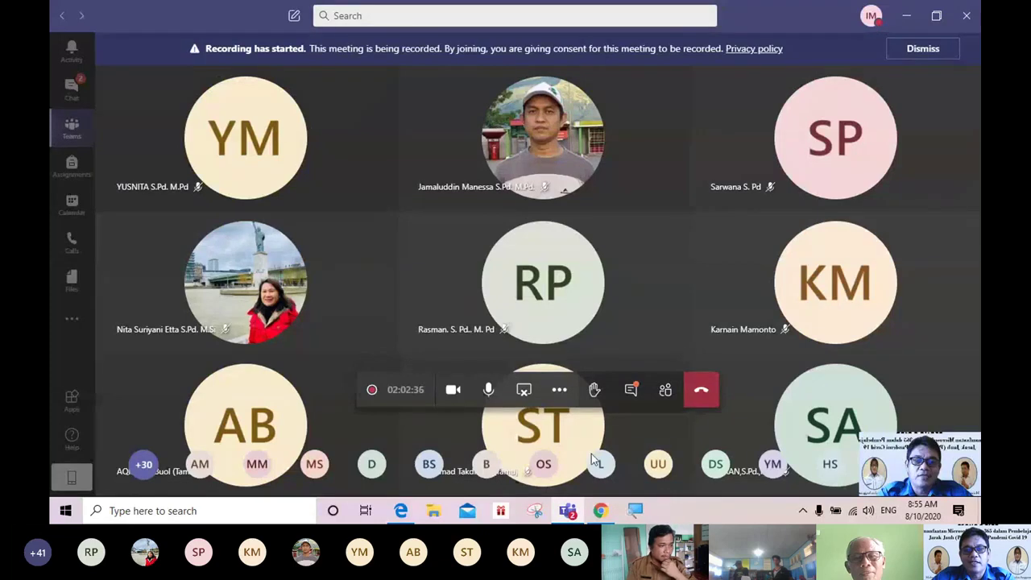
# Step: Switch from the Teams meeting to the Edge window showing a blank new tab
pyautogui.moveTo(587, 509)
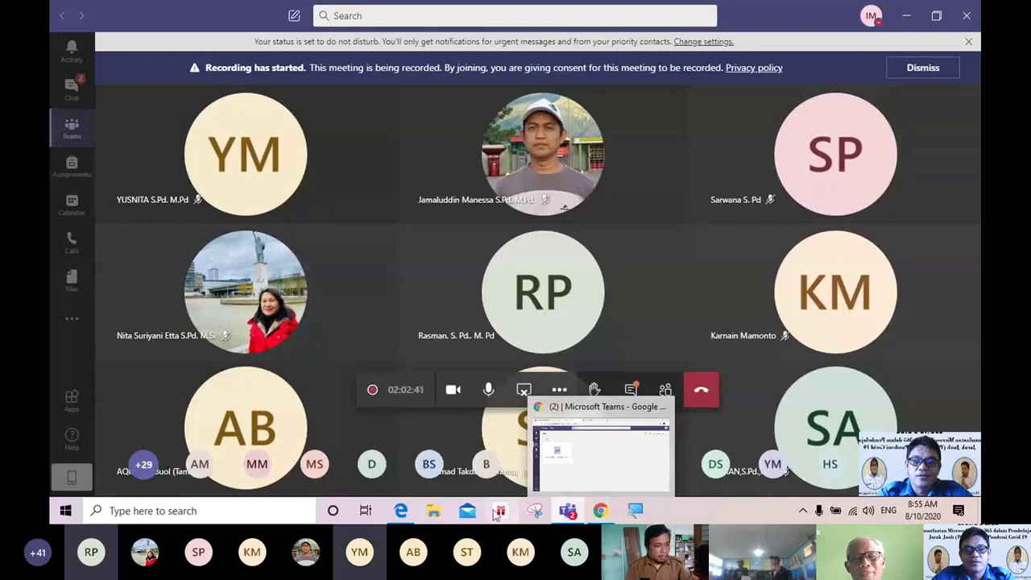
pyautogui.moveTo(407, 516)
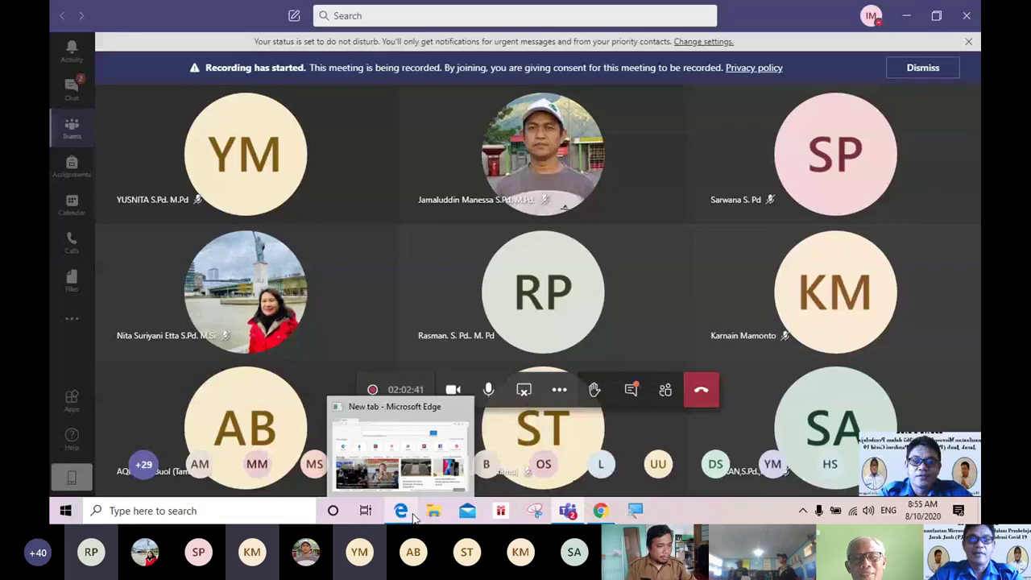
pyautogui.click(413, 518)
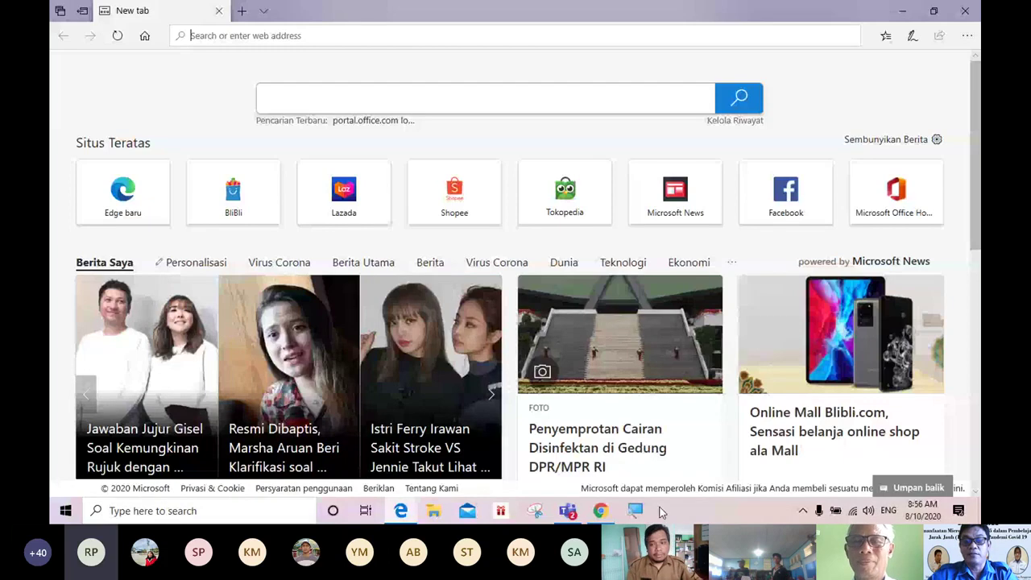
pyautogui.click(568, 511)
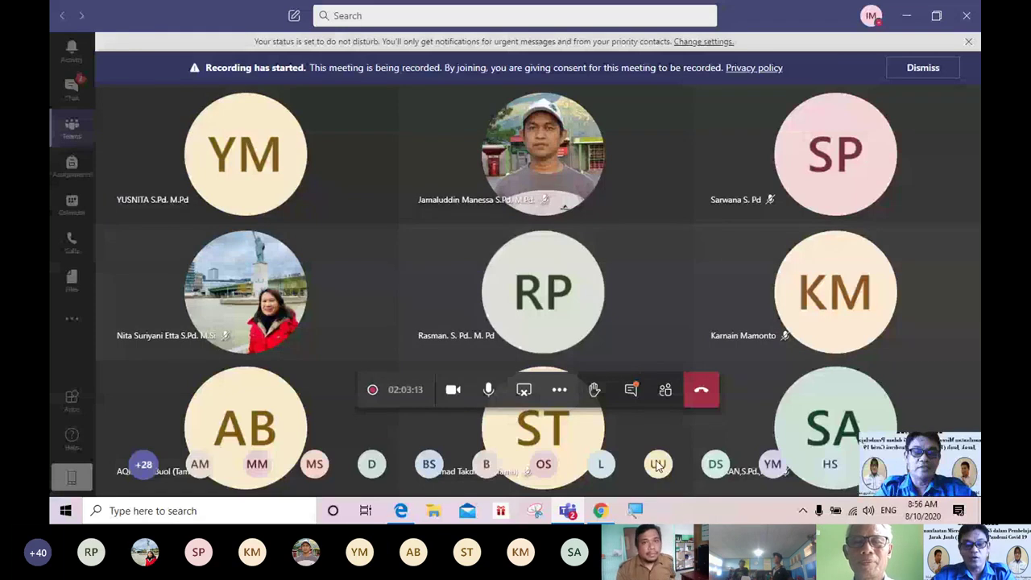
pyautogui.click(401, 510)
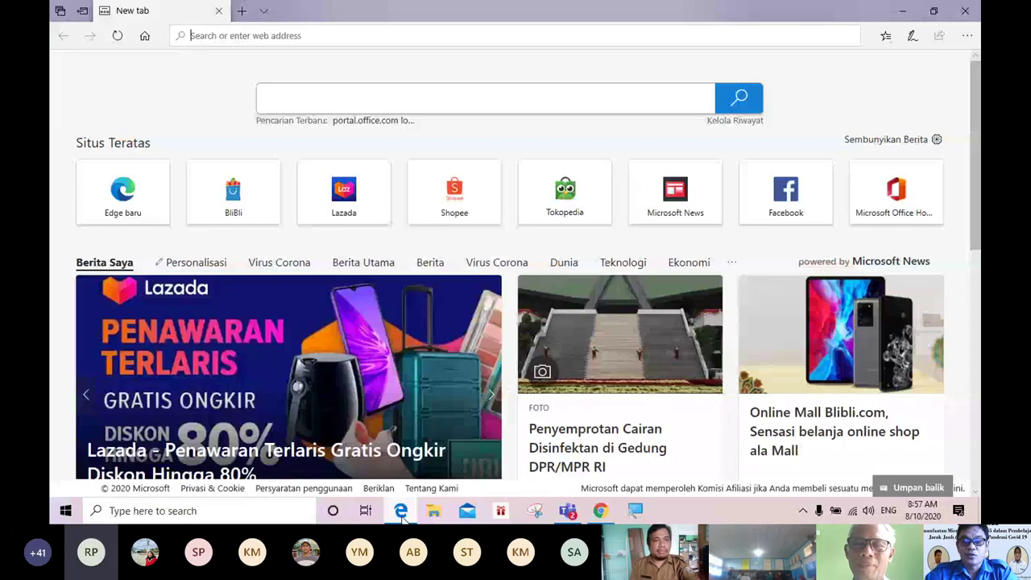
pyautogui.click(568, 511)
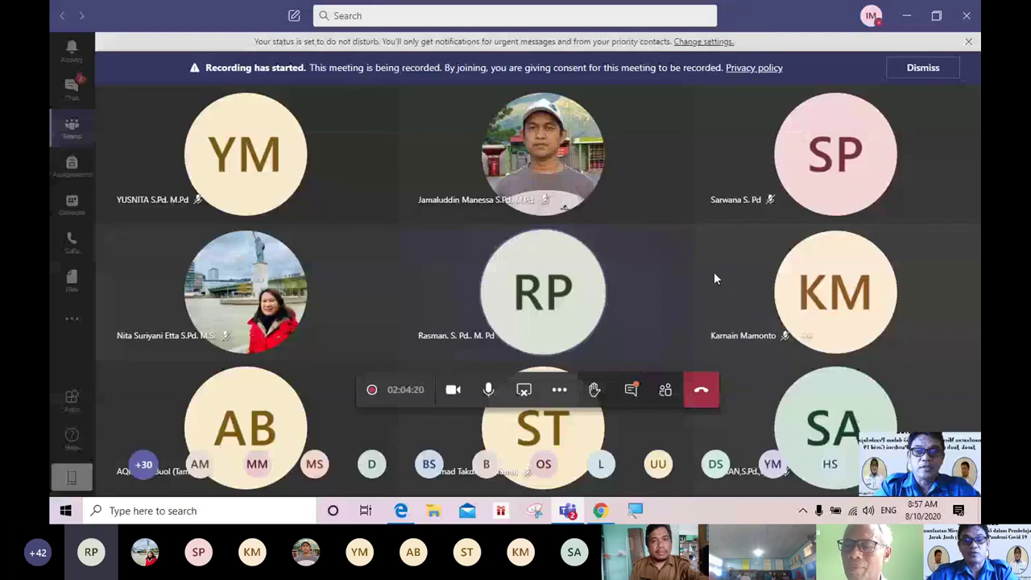
pyautogui.moveTo(600, 513)
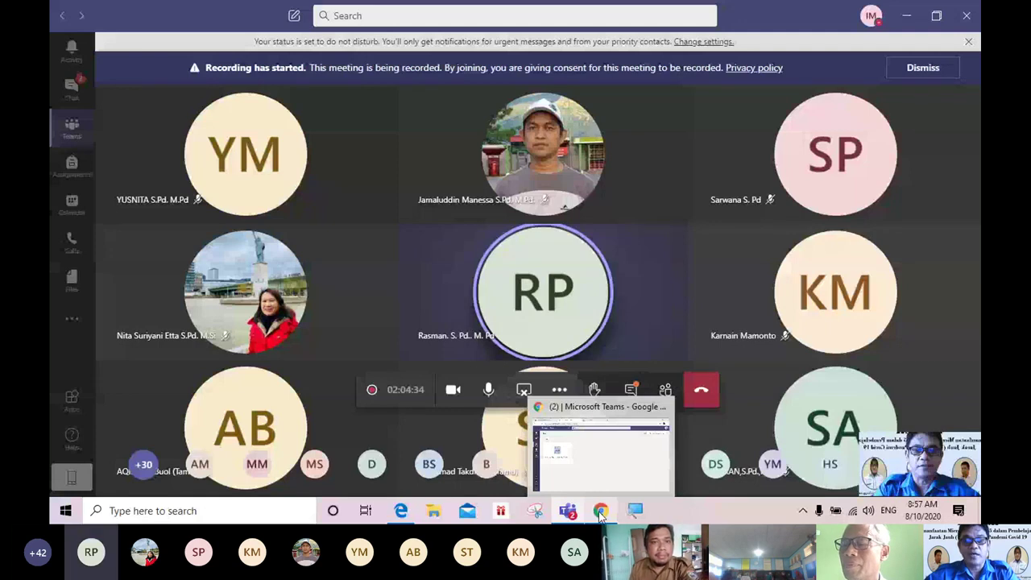
pyautogui.click(562, 437)
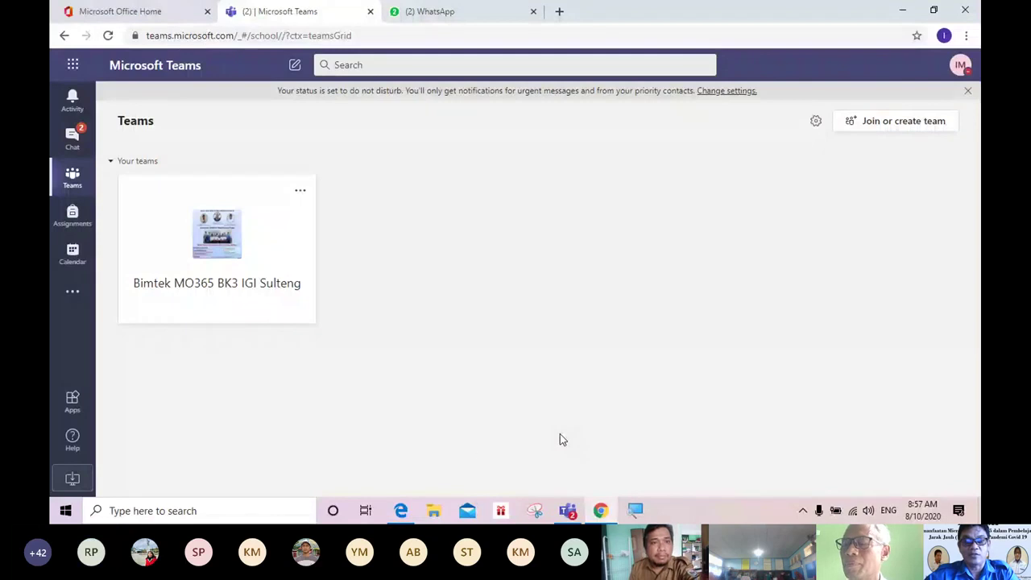
pyautogui.click(407, 521)
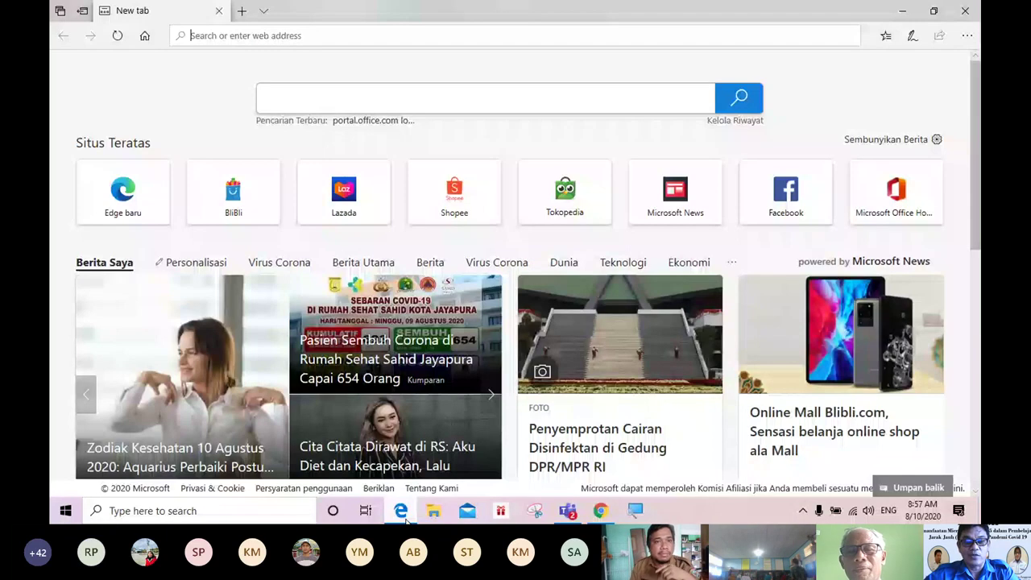
# Step: Put the cursor in the Edge address bar and magnify the screen to 200%
pyautogui.moveTo(403, 516)
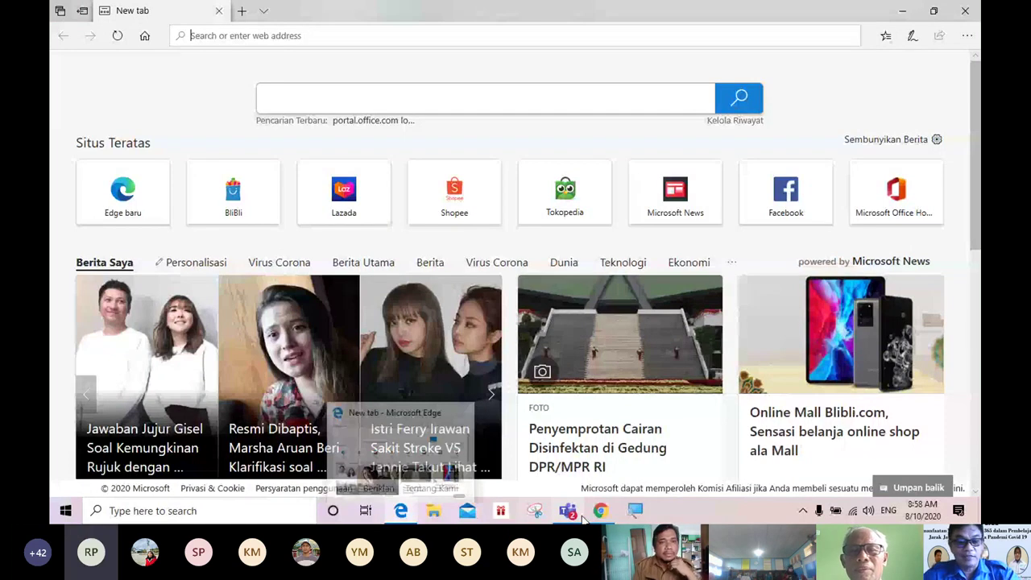
pyautogui.moveTo(609, 521)
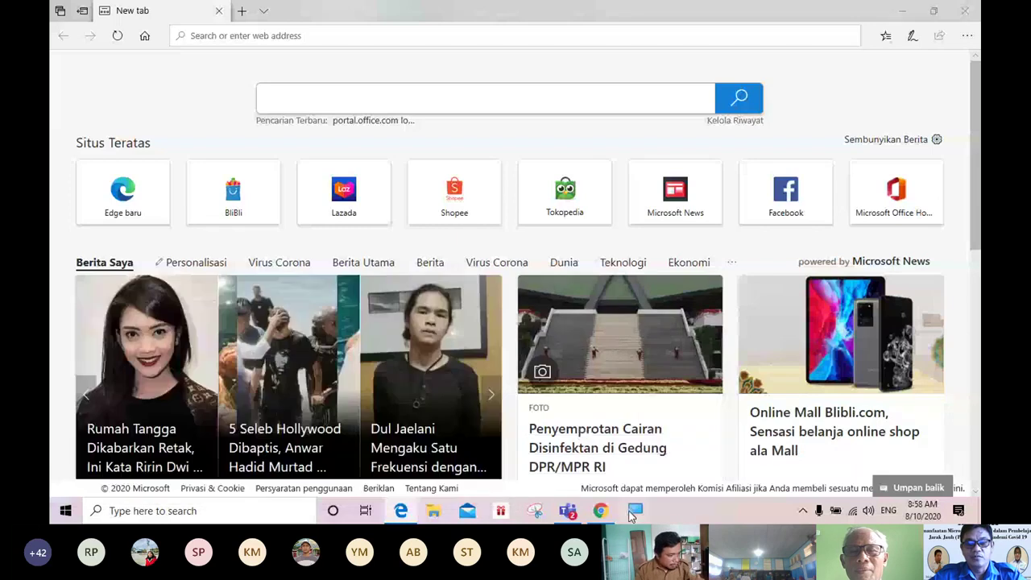
pyautogui.click(632, 516)
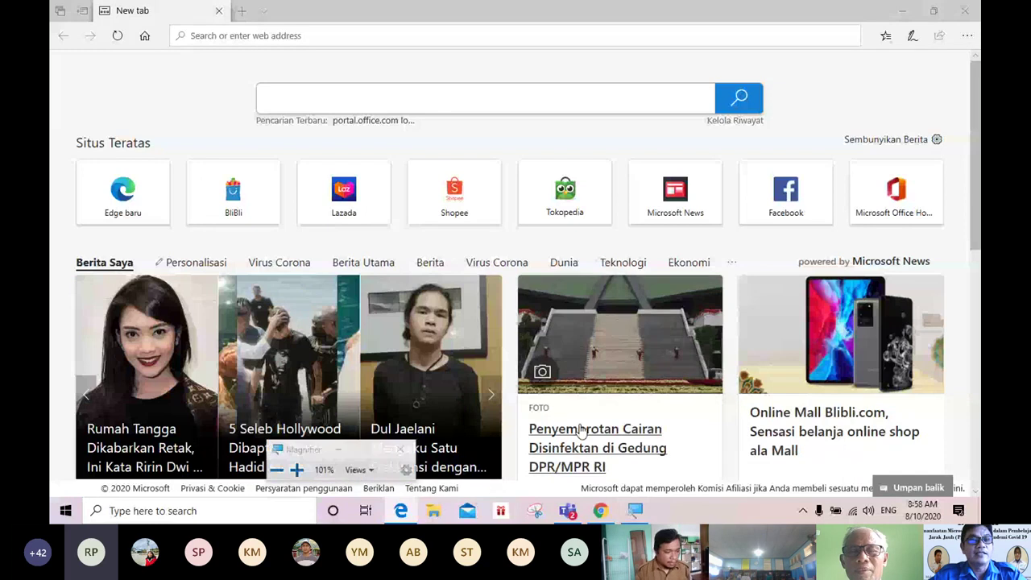
pyautogui.click(192, 39)
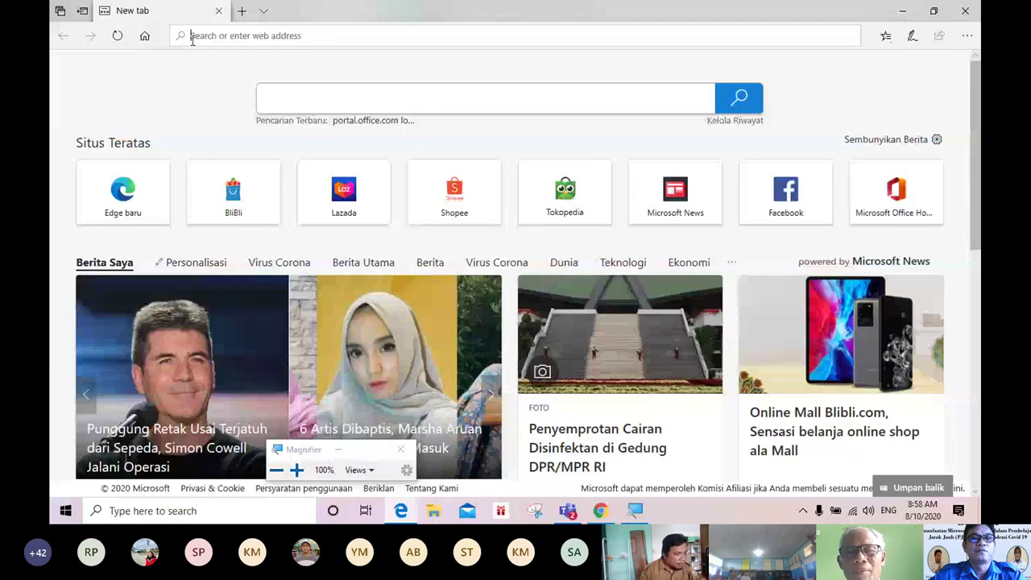
pyautogui.press('super+plus')
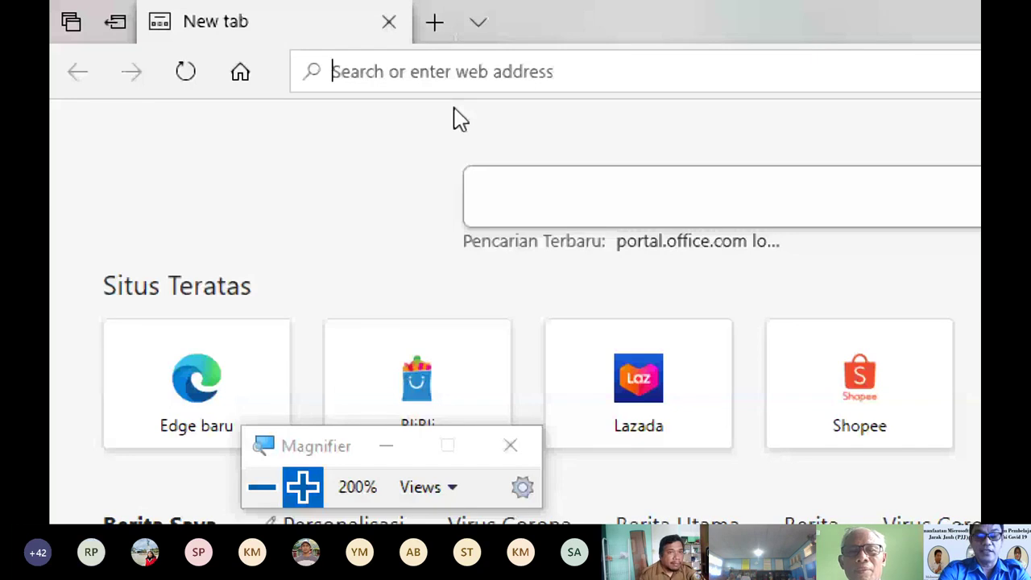
# Step: Go to office.com without the autocompleted slash, then return magnification to 100%
pyautogui.write('offic')
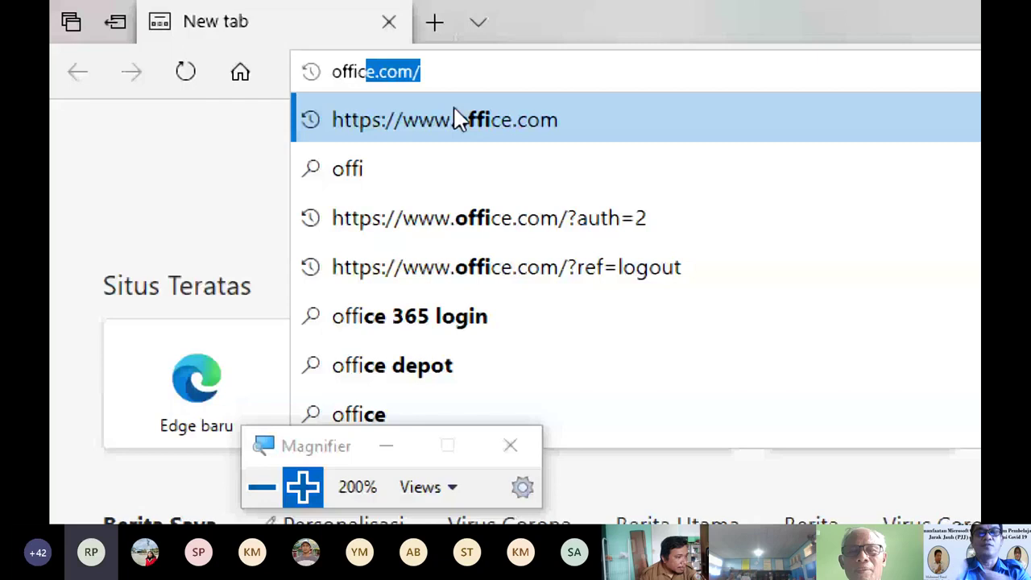
pyautogui.write('e.com')
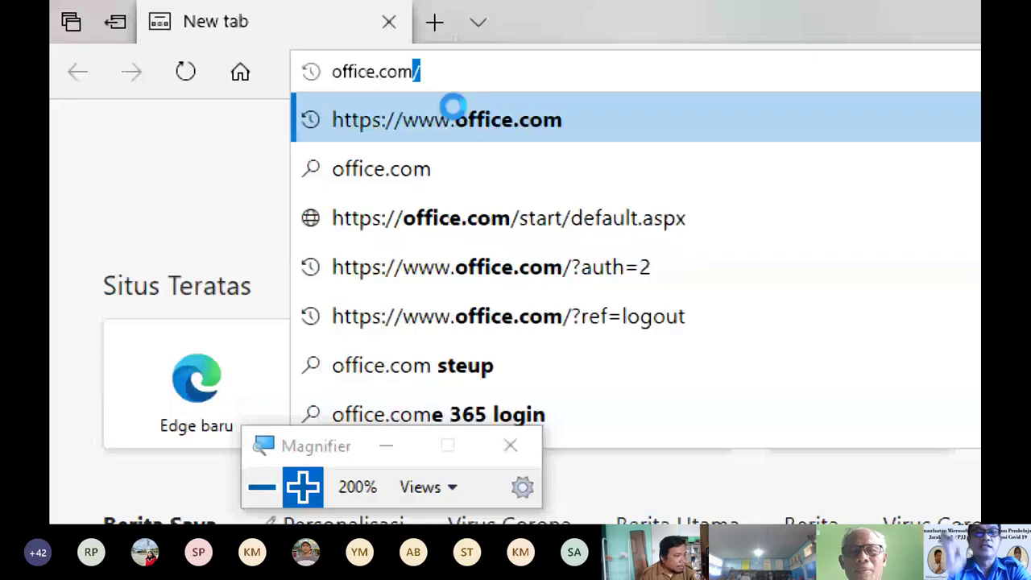
pyautogui.press('BackSpace')
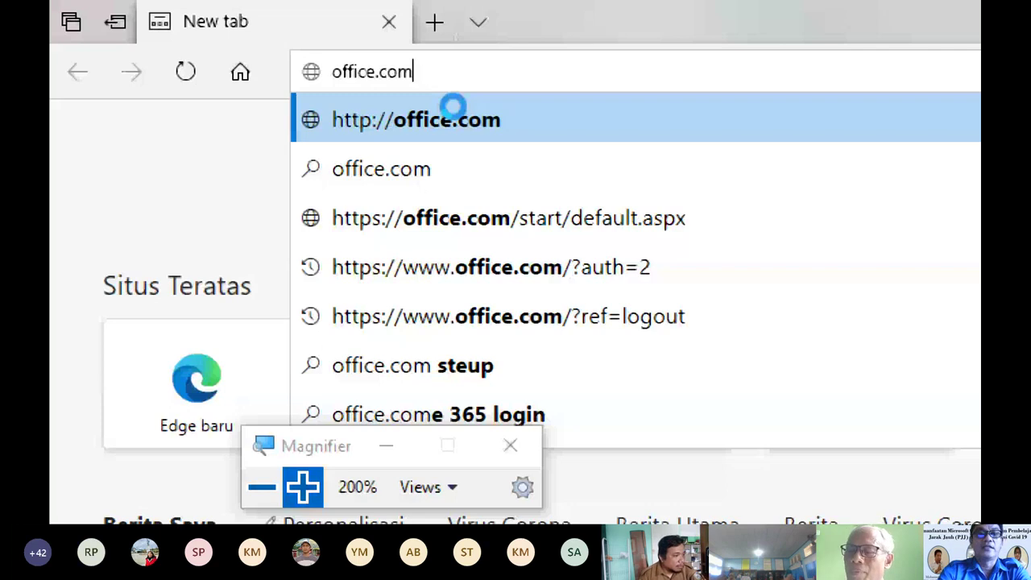
pyautogui.click(453, 113)
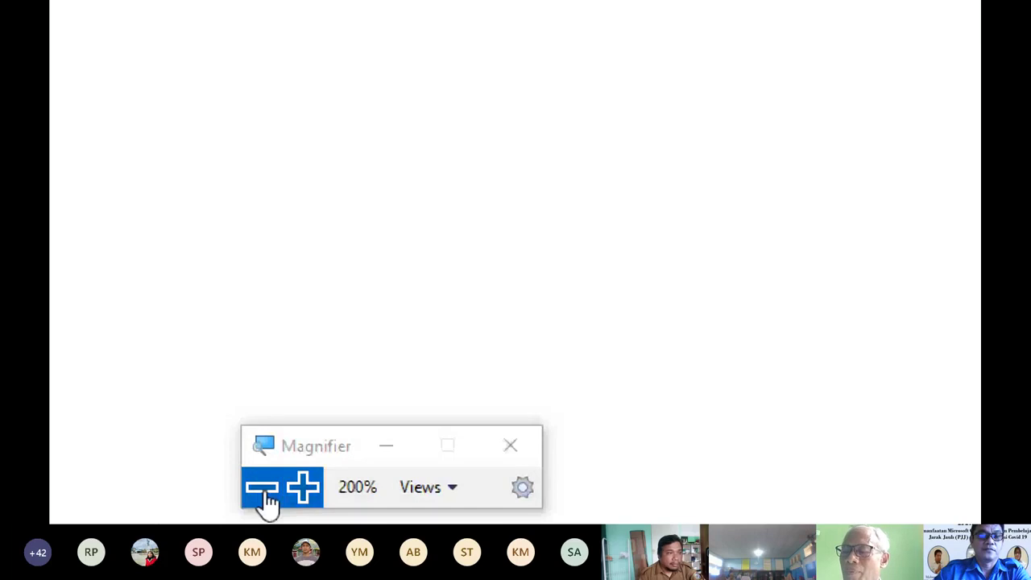
pyautogui.click(264, 493)
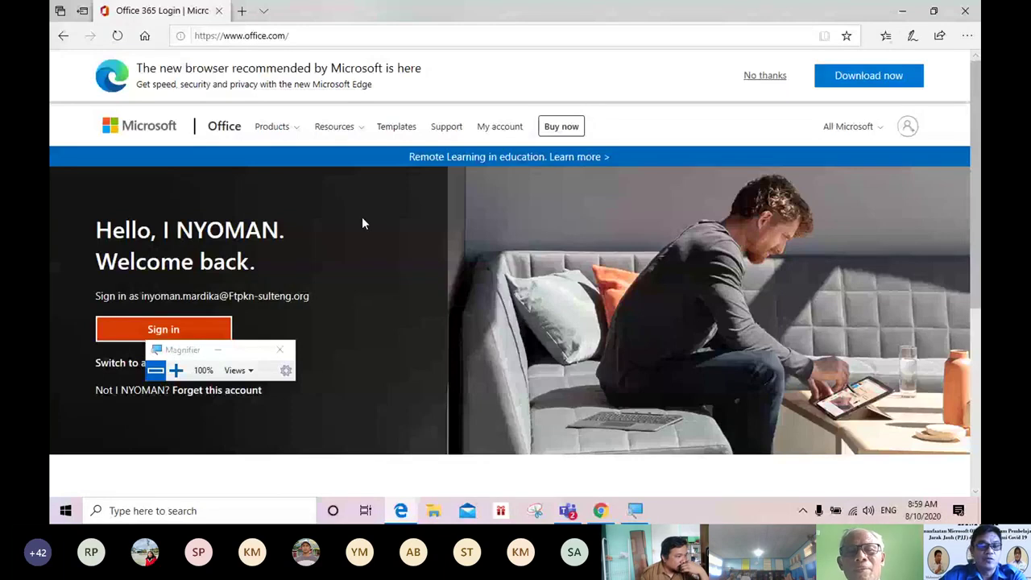
# Step: Move Magnifier clear of the sign-in area, switch accounts, and focus the Email address field
pyautogui.moveTo(187, 350); pyautogui.dragTo(105, 468)
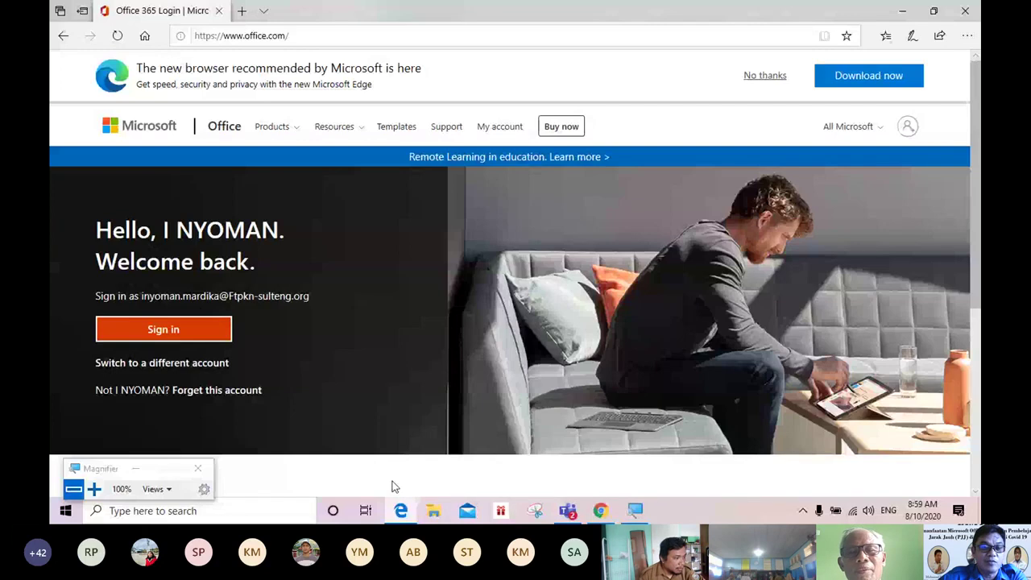
pyautogui.click(174, 369)
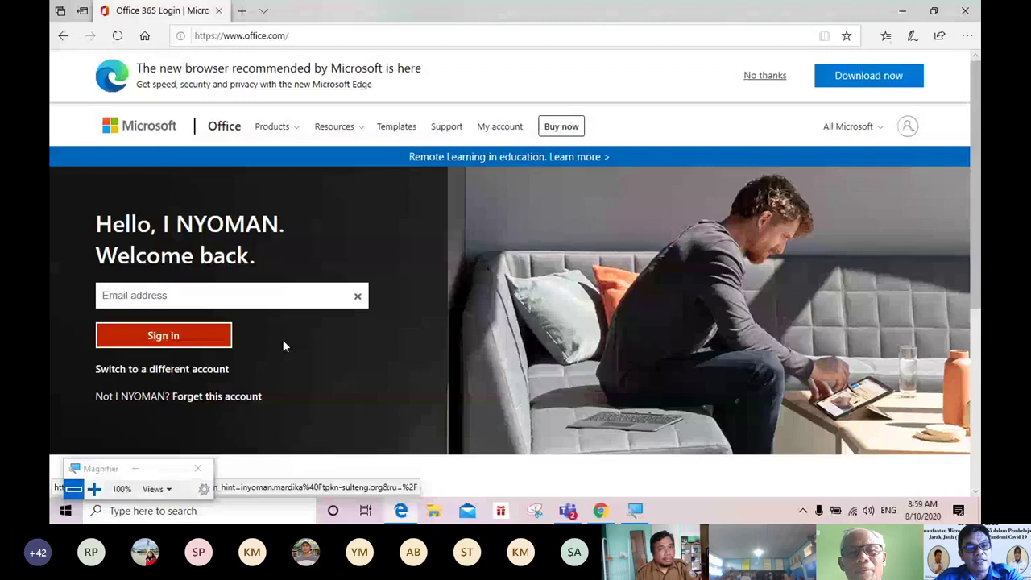
pyautogui.click(116, 296)
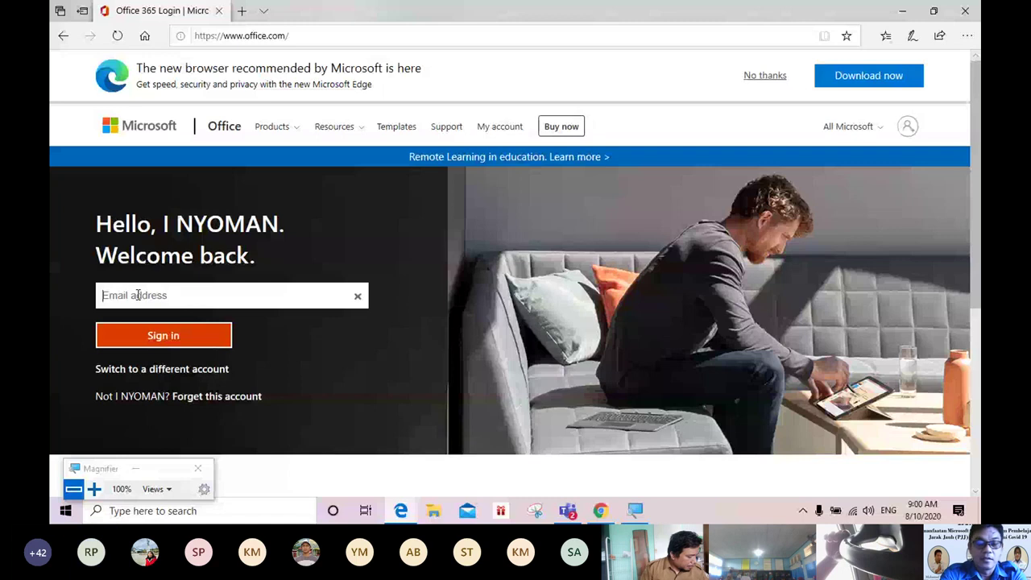
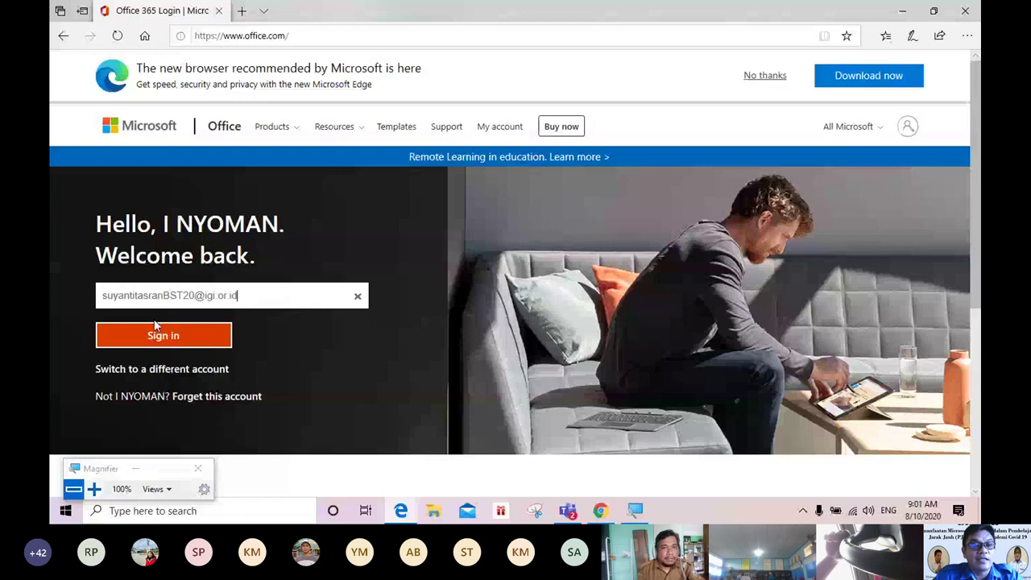
# Step: Type the school account's e-mail address, check it, and submit it with Sign in
pyautogui.moveTo(102, 296); pyautogui.dragTo(248, 301)
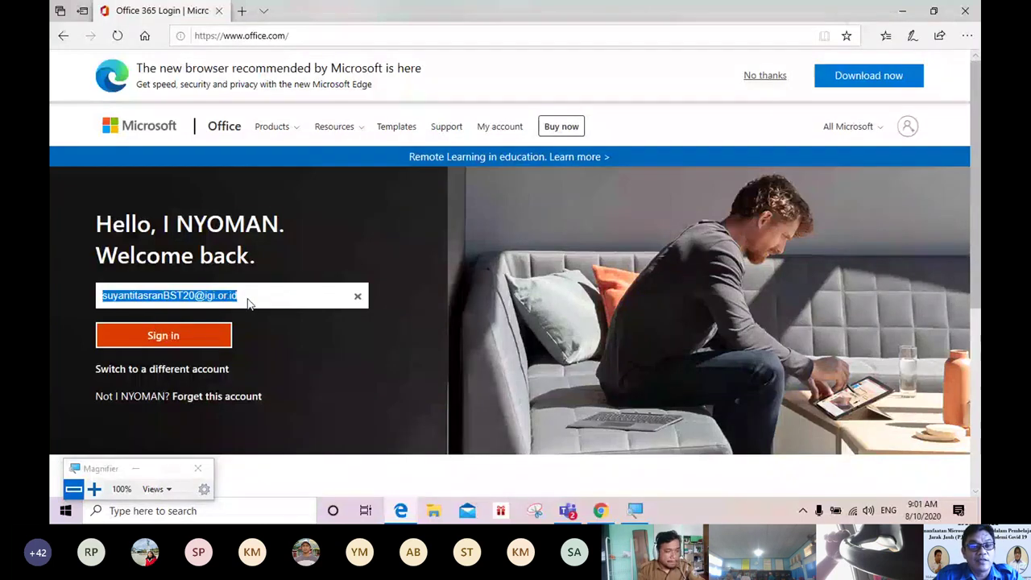
pyautogui.click(249, 301)
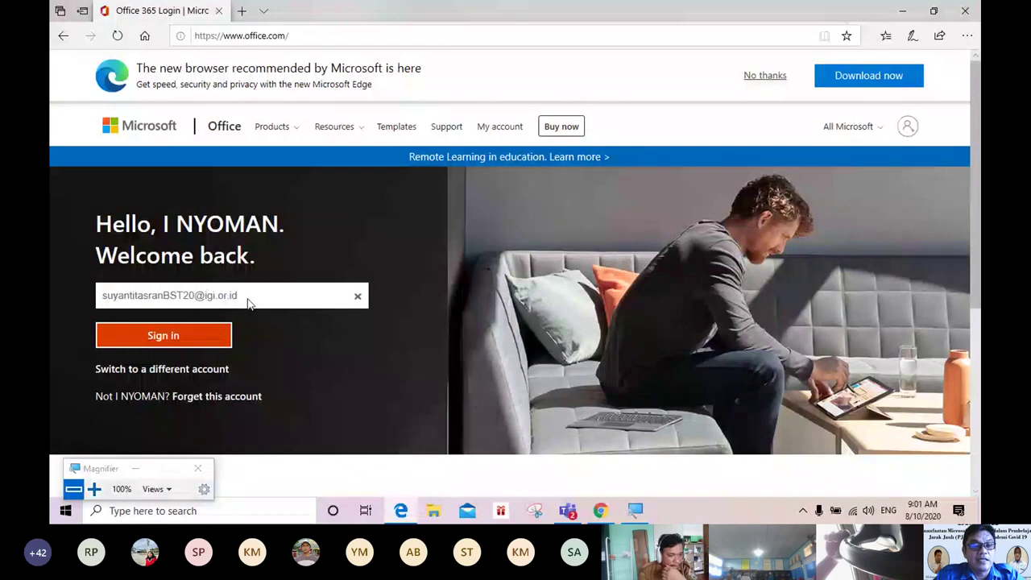
pyautogui.click(196, 338)
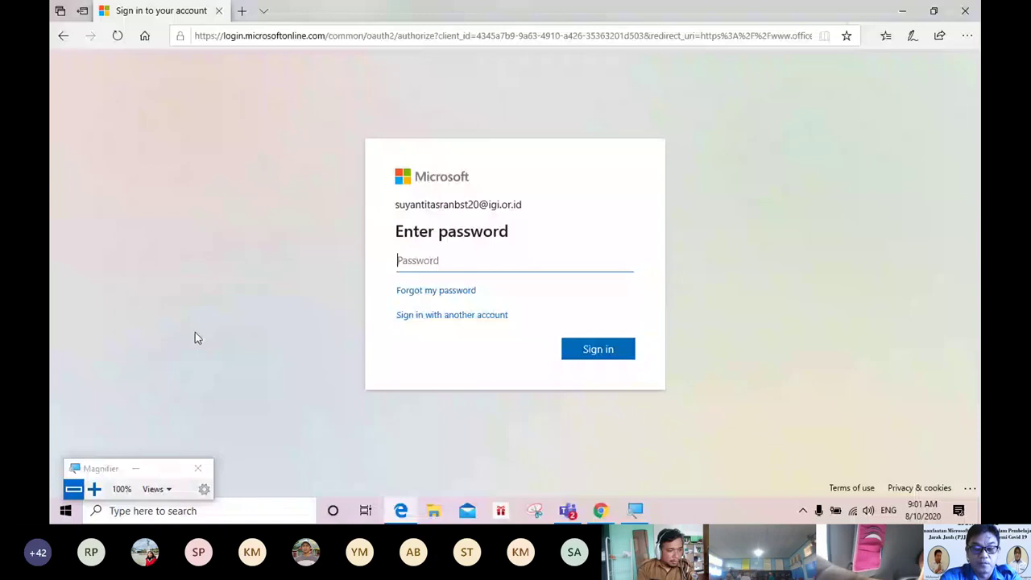
# Step: Type the account password, reveal it to verify, and submit it
pyautogui.write('•••')
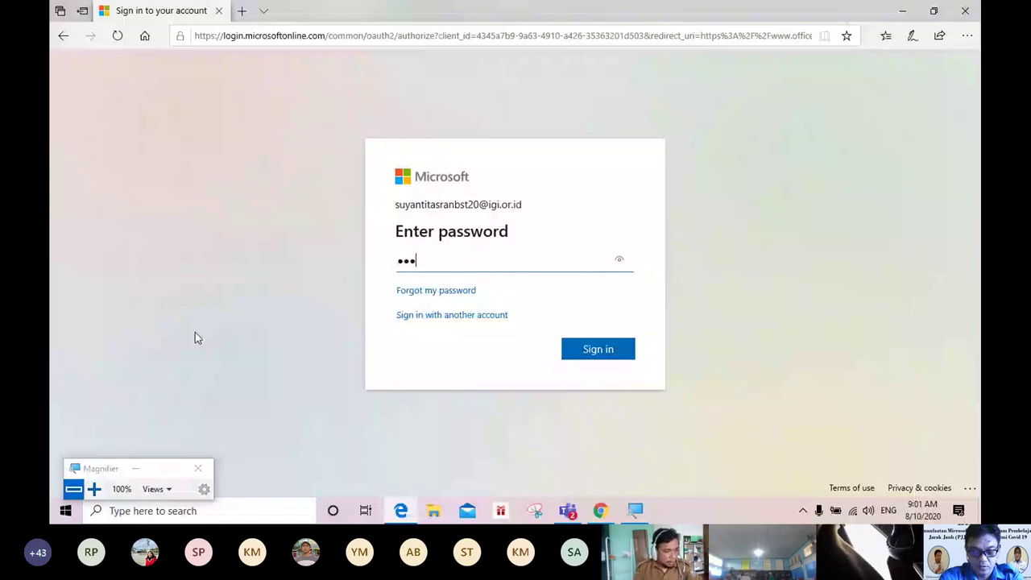
pyautogui.write('••')
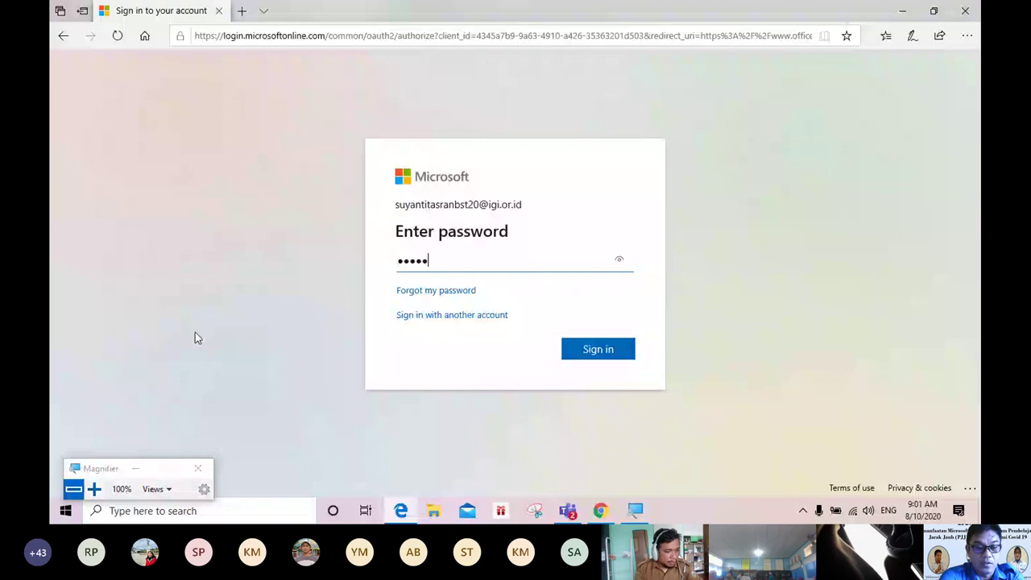
pyautogui.write('••')
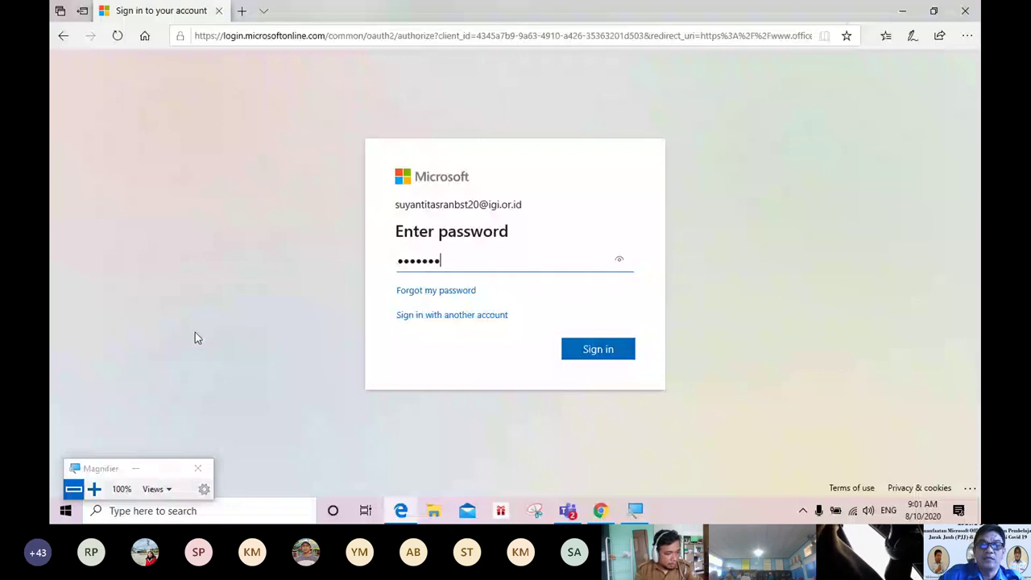
pyautogui.write('•')
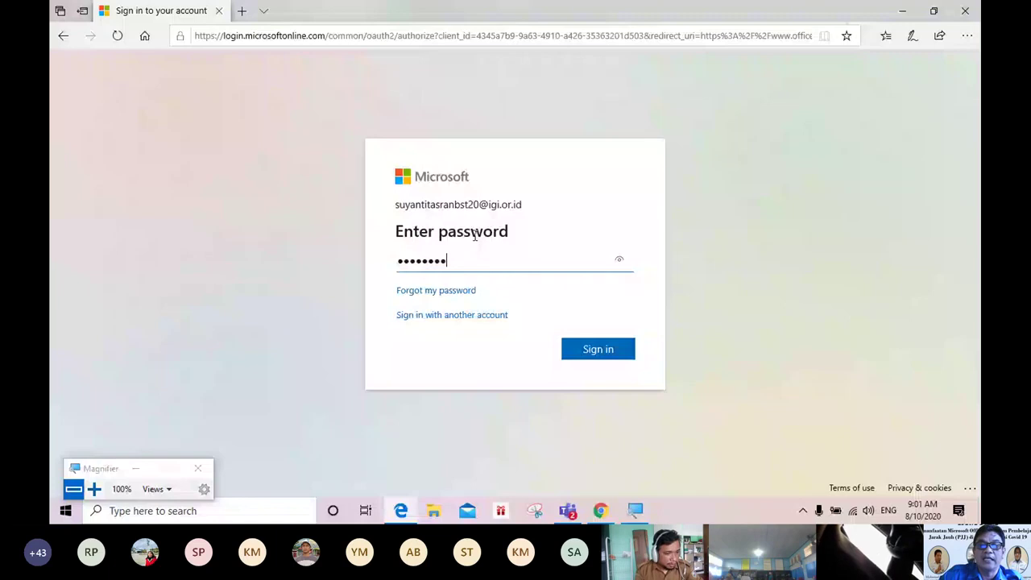
pyautogui.hotkey('alt', 'F8')
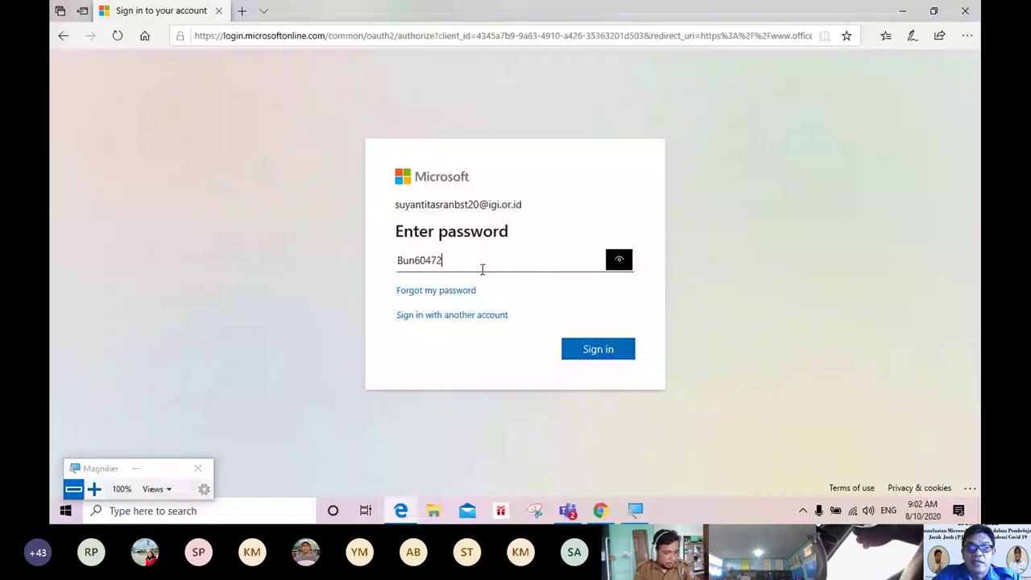
pyautogui.click(602, 349)
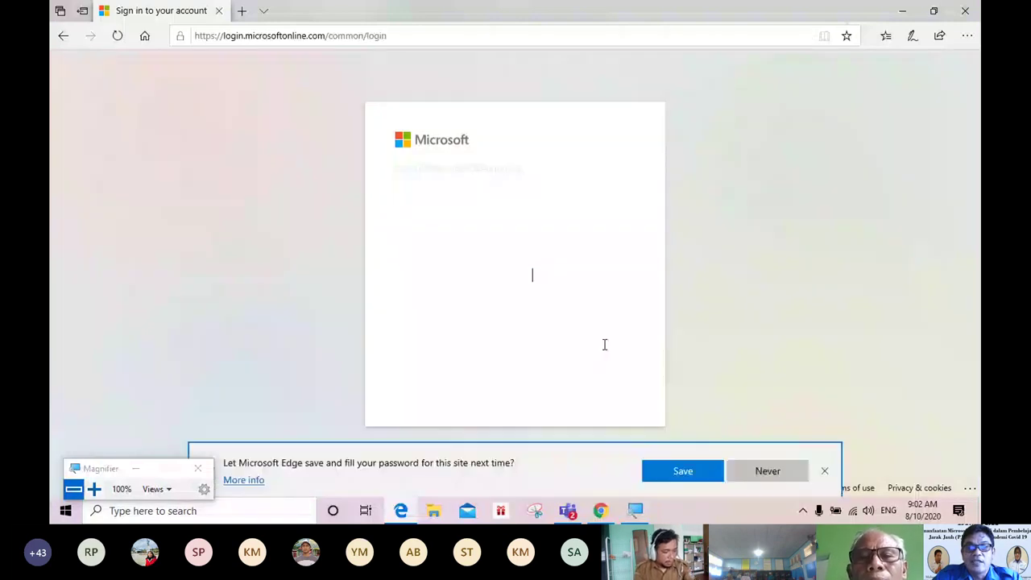
# Step: Decline Edge's save-password offer, then enter and verify the current password on the update form
pyautogui.click(824, 473)
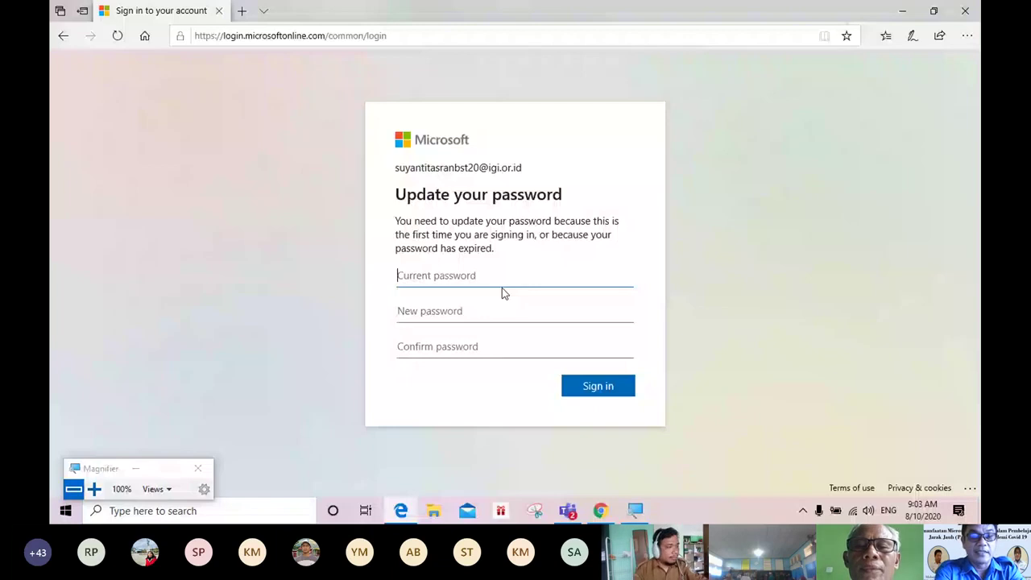
pyautogui.write('••')
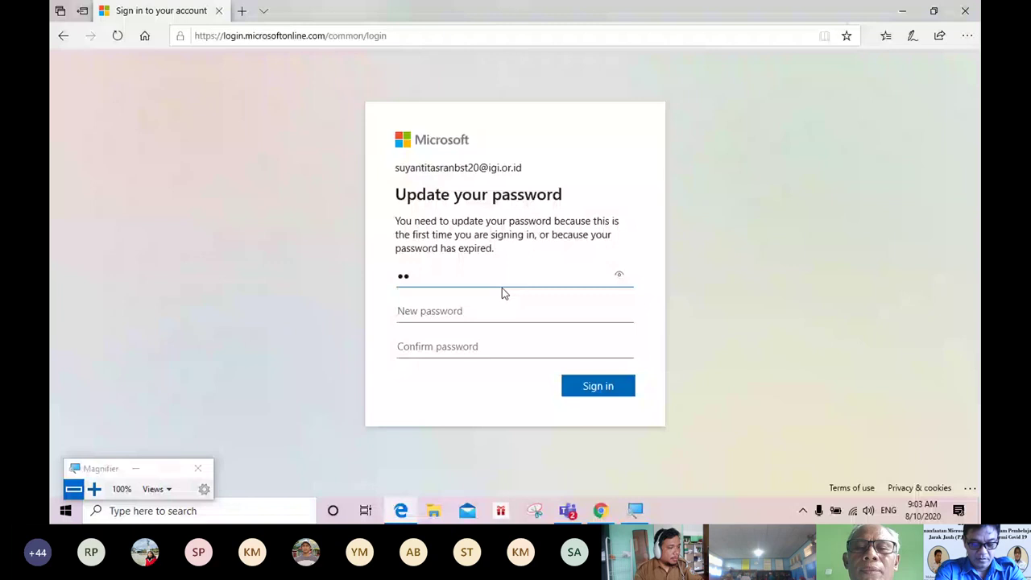
pyautogui.write('•')
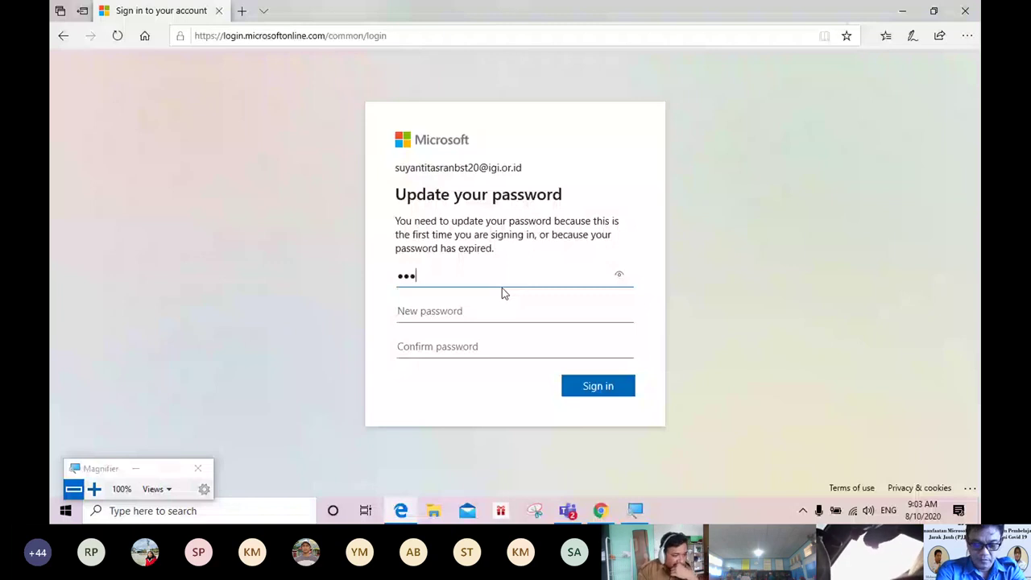
pyautogui.write('••')
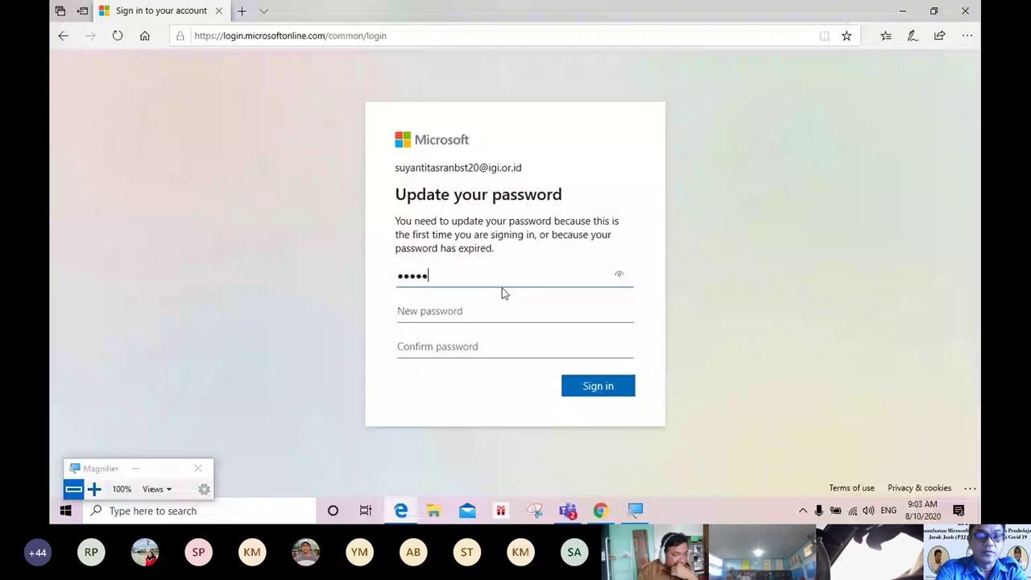
pyautogui.write('•••')
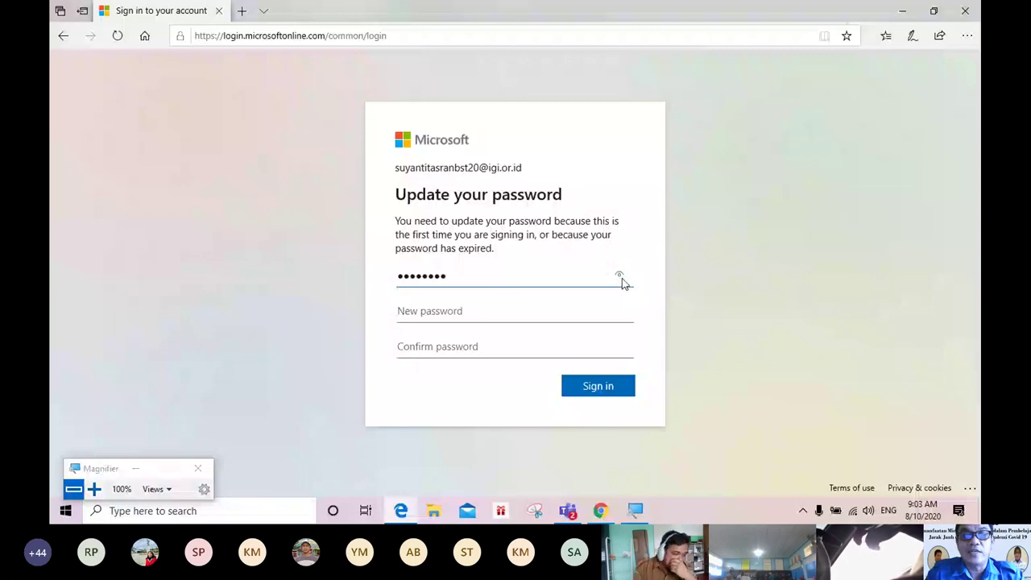
pyautogui.click(620, 275)
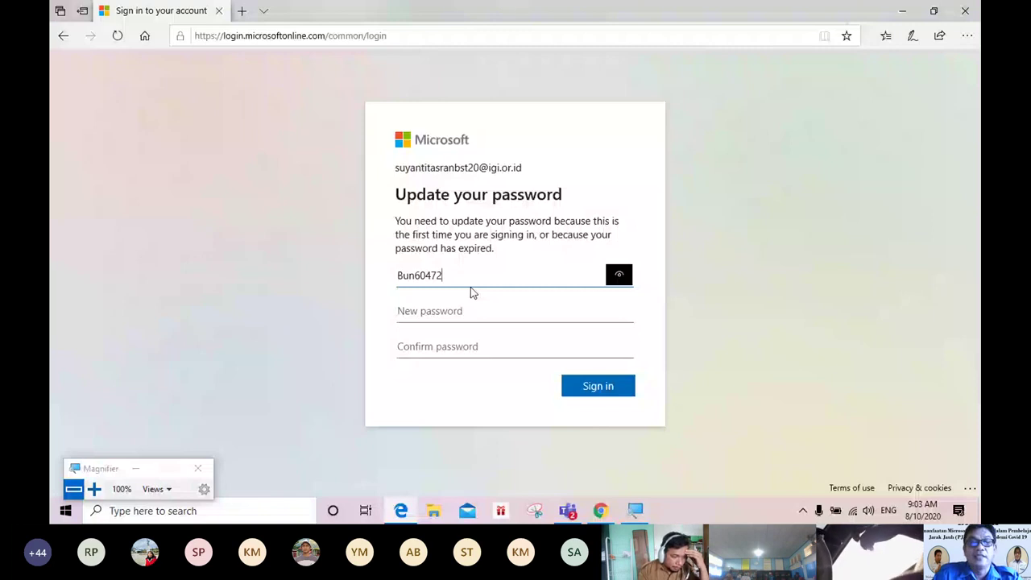
pyautogui.click(471, 308)
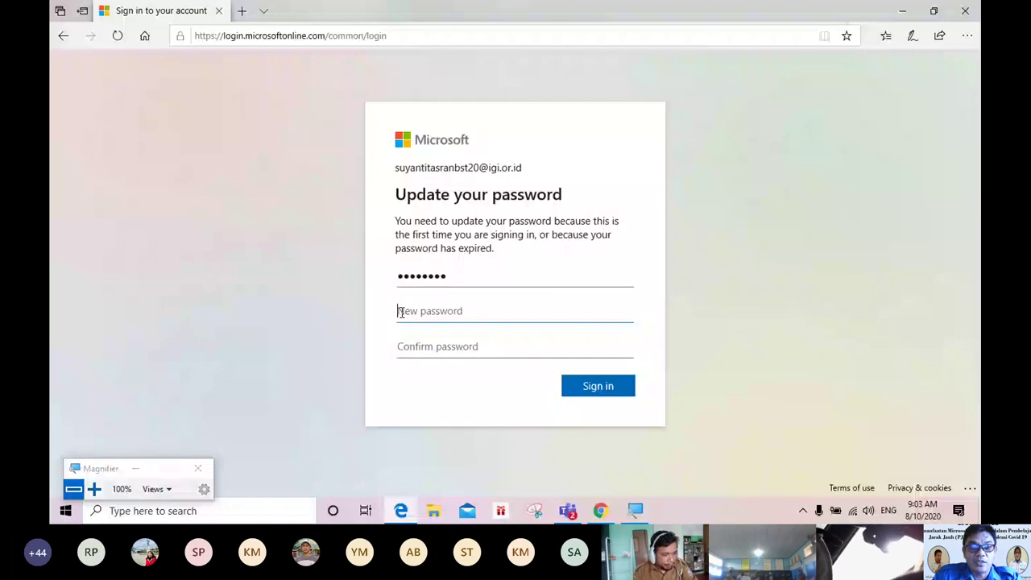
# Step: Enter the new password, repeat it in Confirm password, verify it, and submit
pyautogui.click(475, 313)
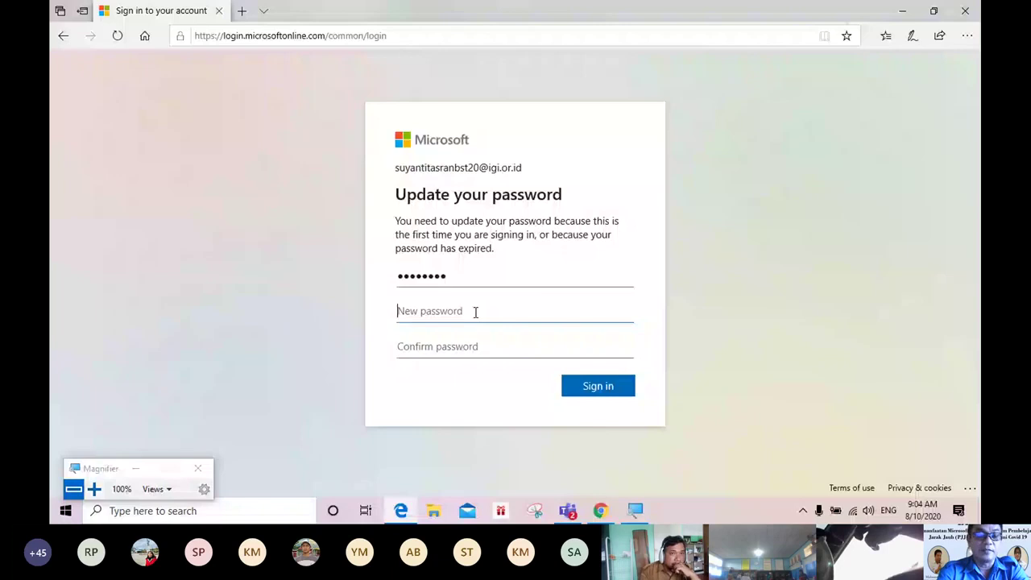
pyautogui.write('•')
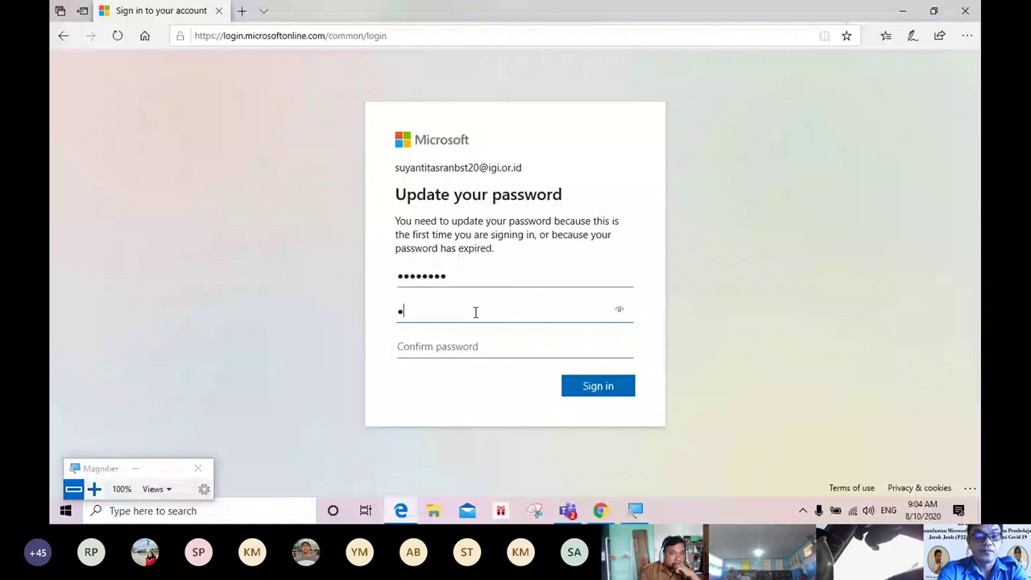
pyautogui.write('••••••')
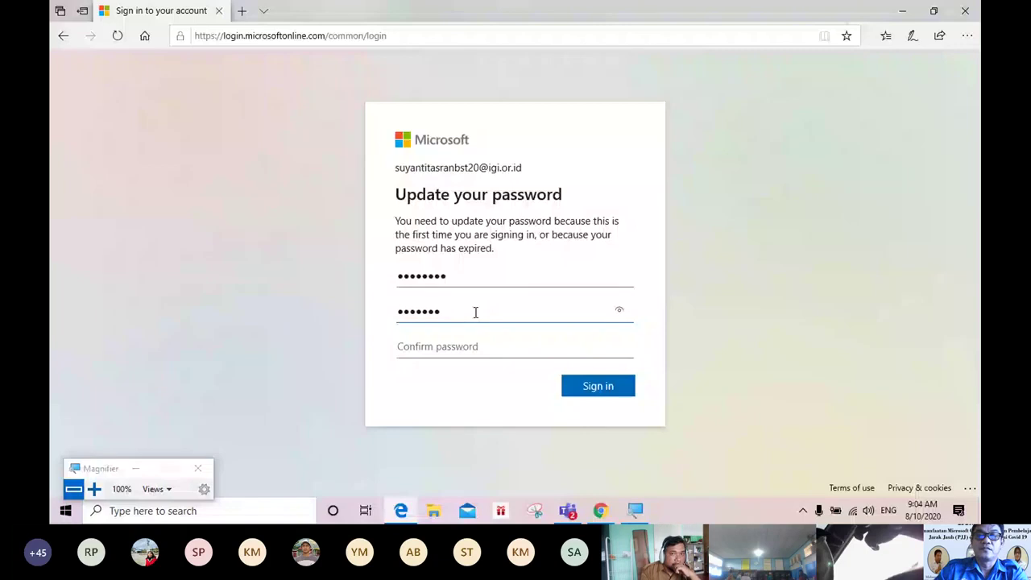
pyautogui.write('•••••')
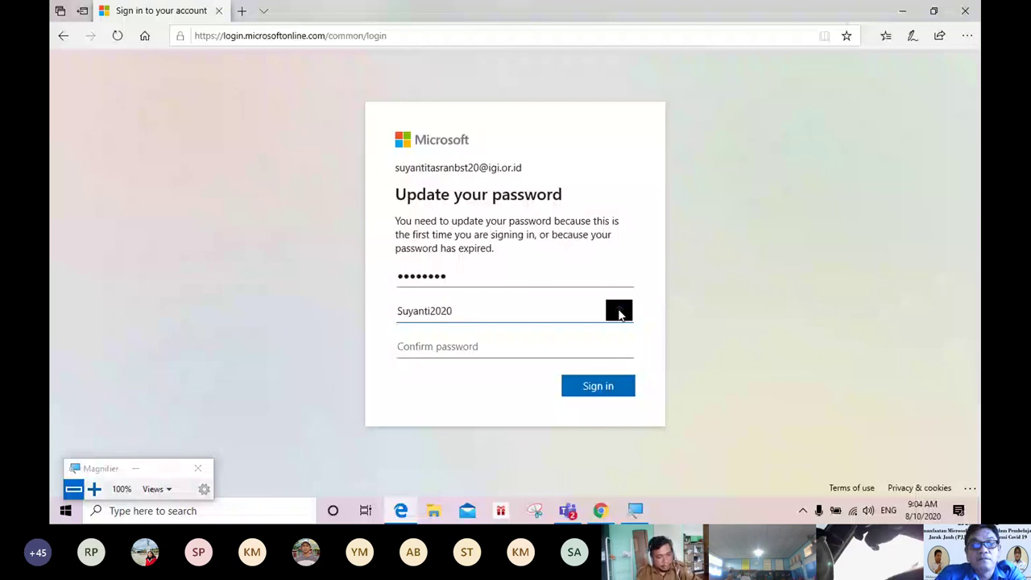
pyautogui.moveTo(619, 314); pyautogui.dragTo(620, 314)
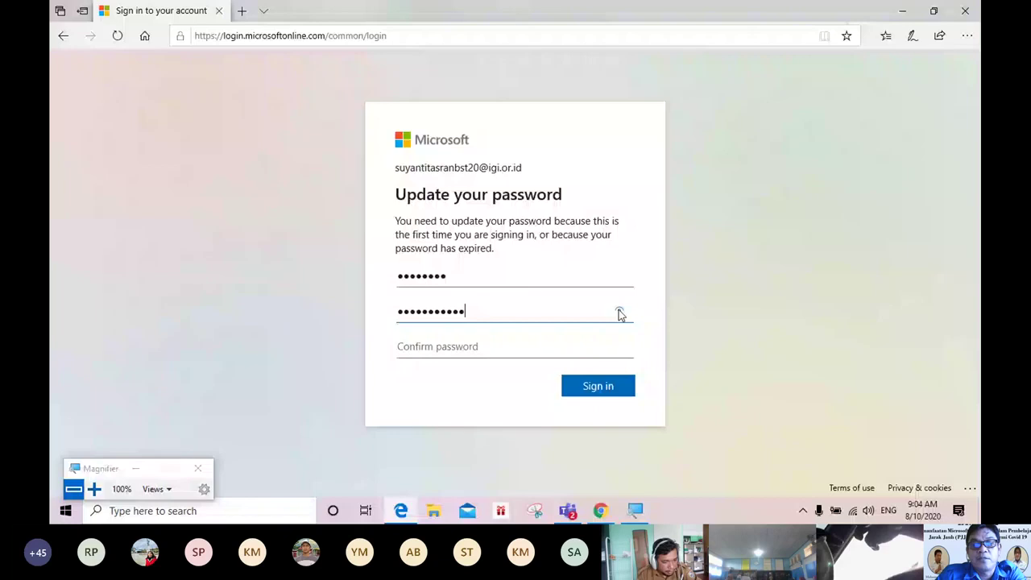
pyautogui.click(424, 353)
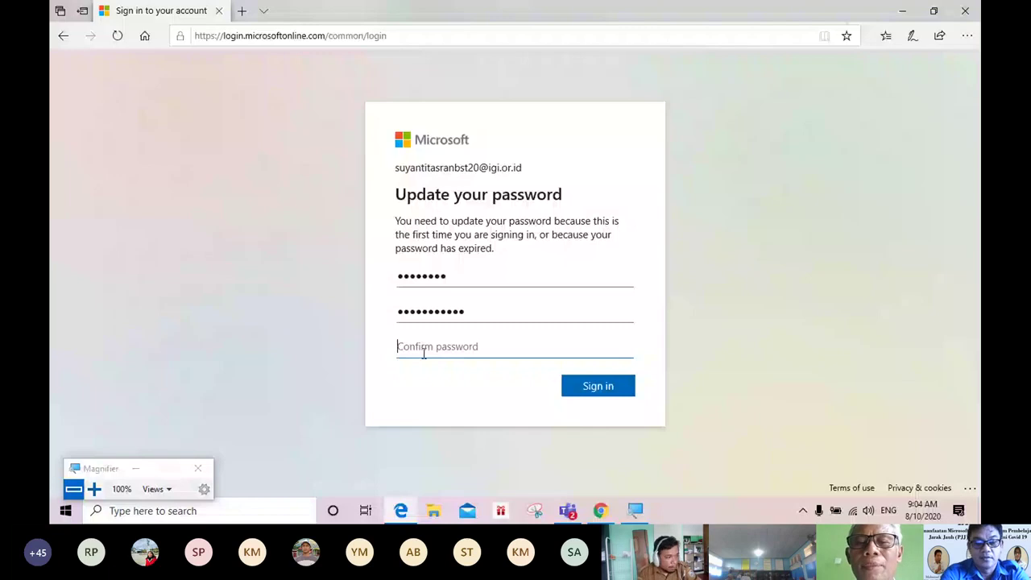
pyautogui.write('•••••••')
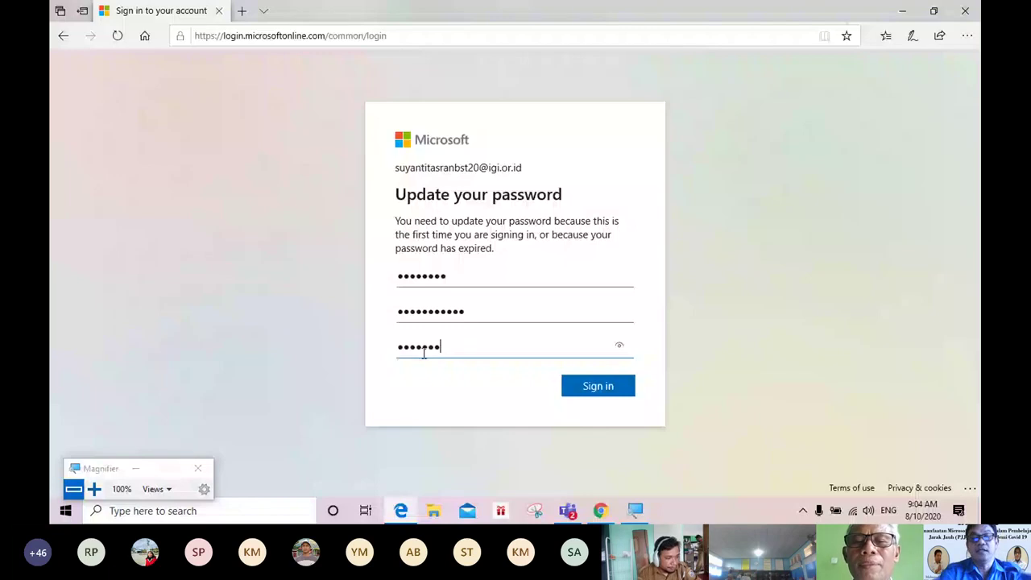
pyautogui.write('•••••')
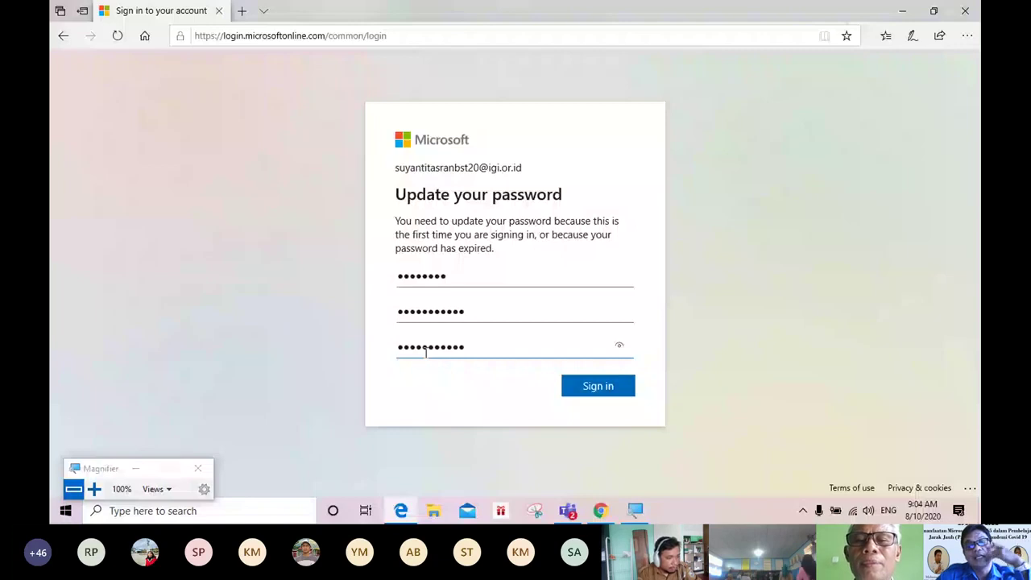
pyautogui.click(619, 346)
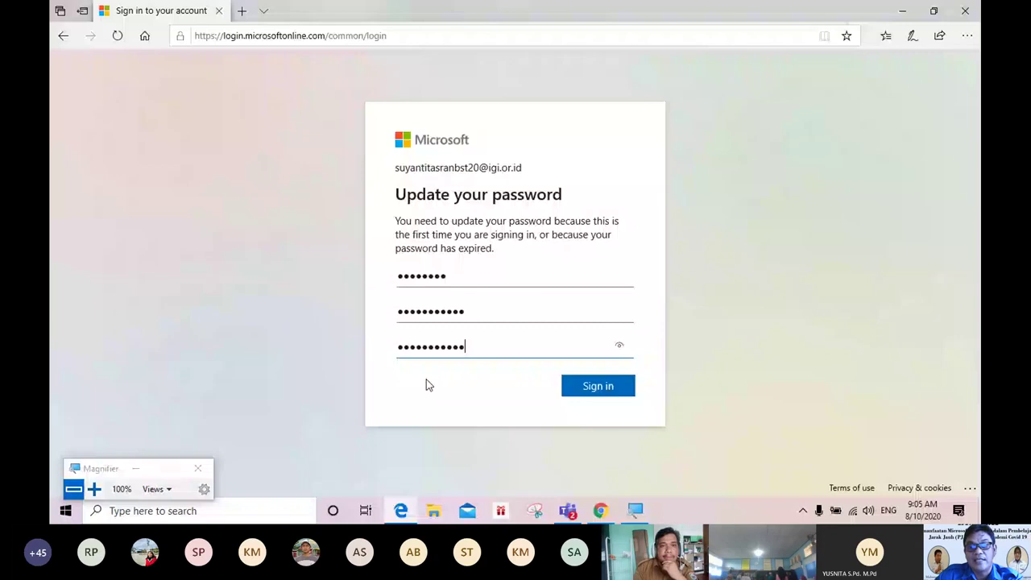
pyautogui.click(606, 394)
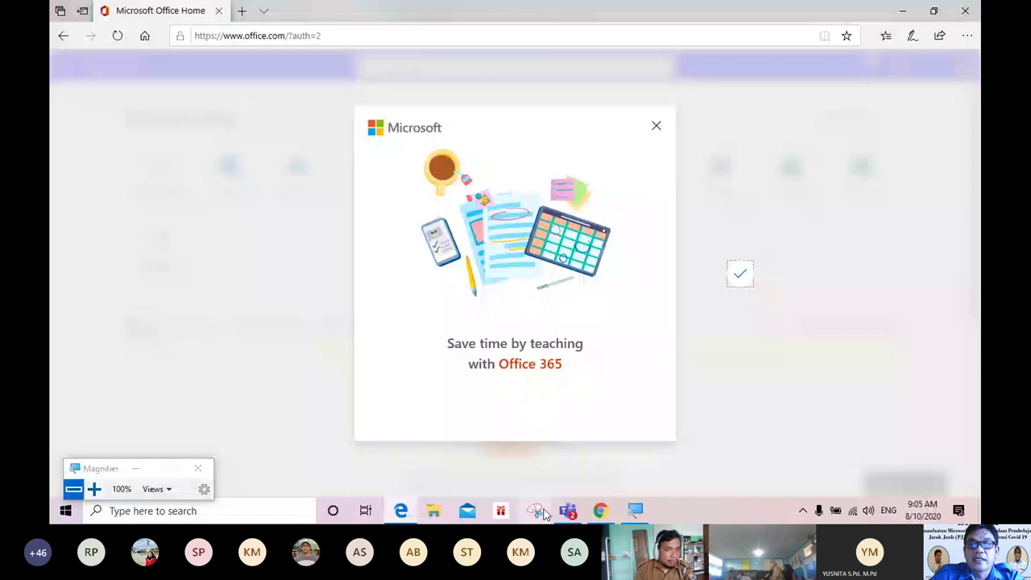
# Step: Zoom in to 200%, close the 'Save time by teaching with Office 365' dialog, and zoom back to 100%
pyautogui.click(117, 489)
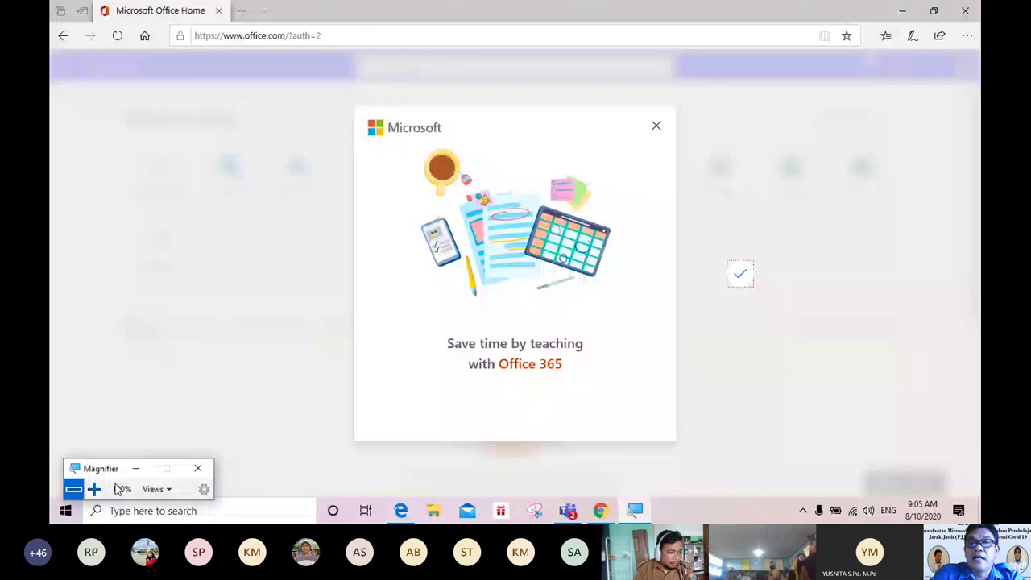
pyautogui.click(94, 489)
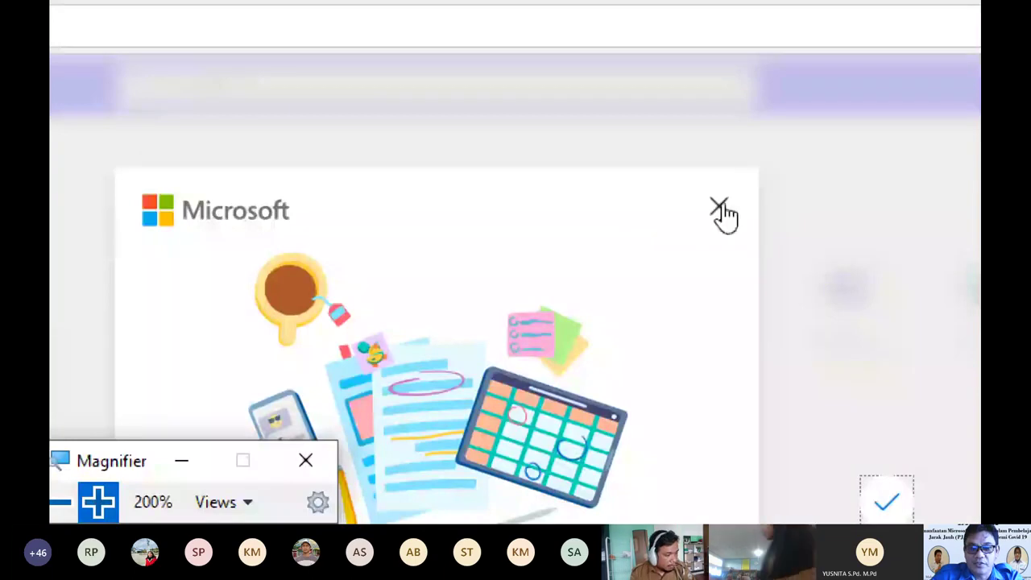
pyautogui.click(724, 208)
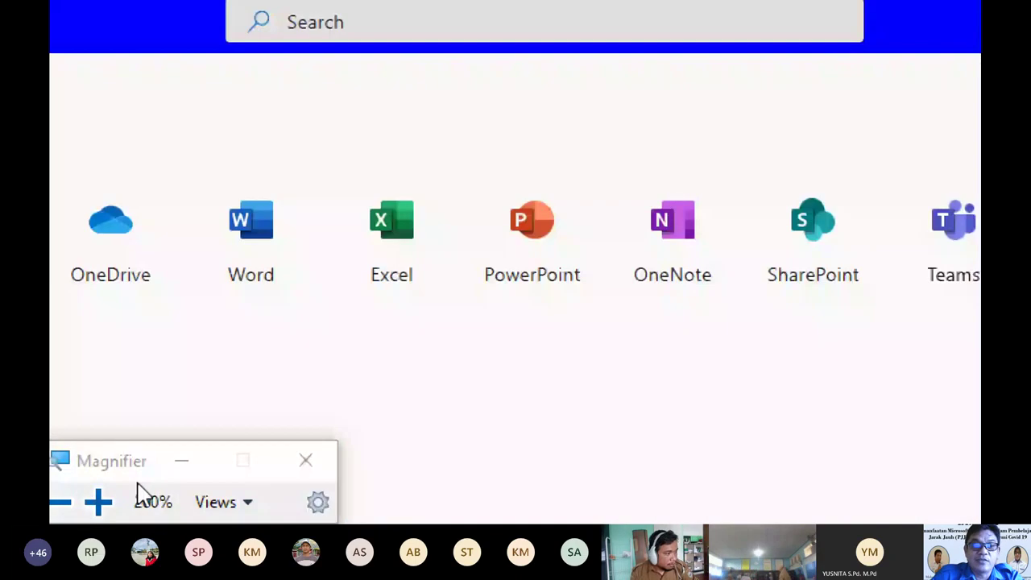
pyautogui.click(60, 502)
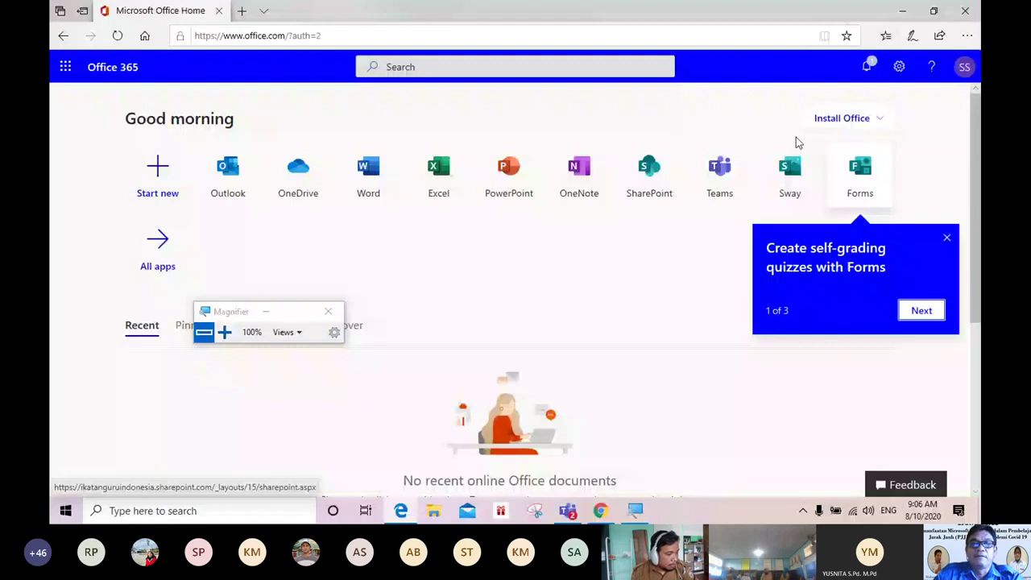
# Step: Close the Forms self-grading quizzes tip, park Magnifier at the bottom-left, and zoom to 200%
pyautogui.click(947, 237)
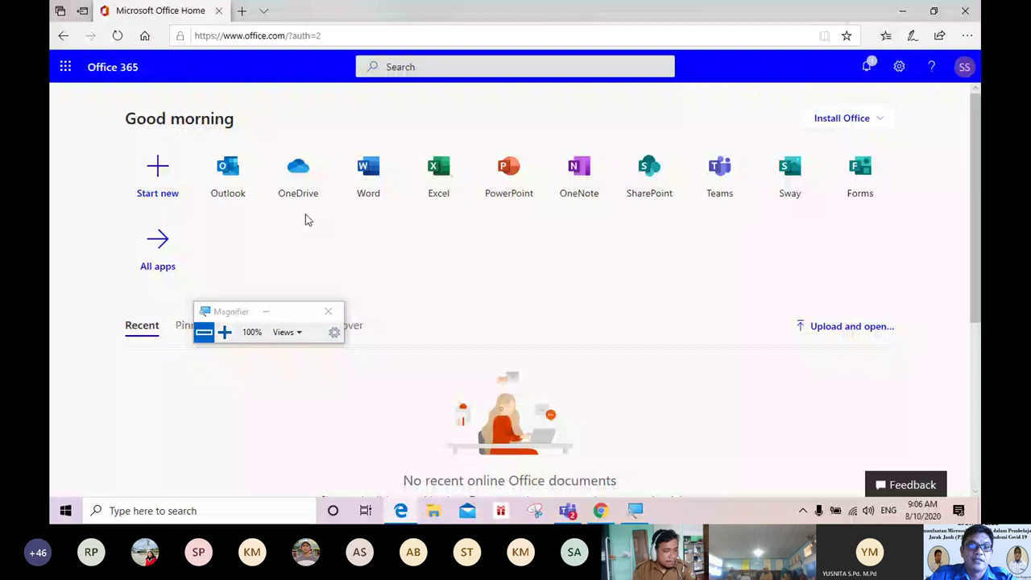
pyautogui.moveTo(226, 314); pyautogui.dragTo(209, 377)
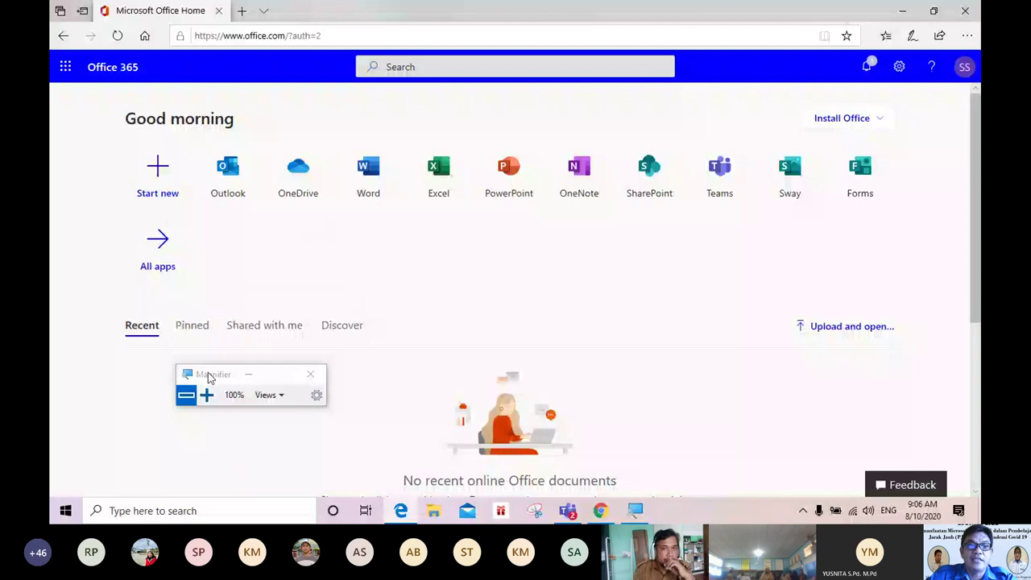
pyautogui.moveTo(208, 377); pyautogui.dragTo(87, 445)
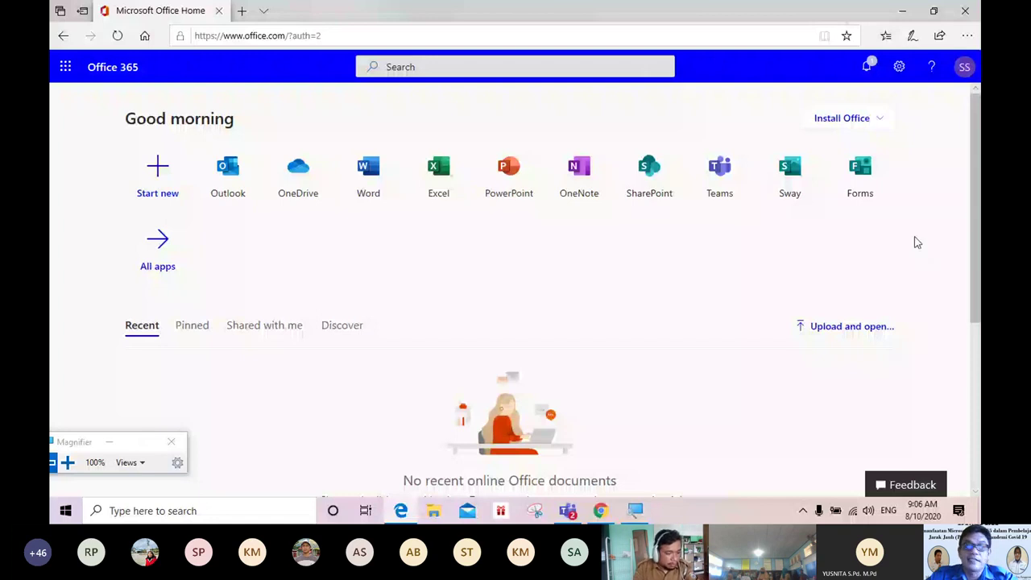
pyautogui.press('super+plus')
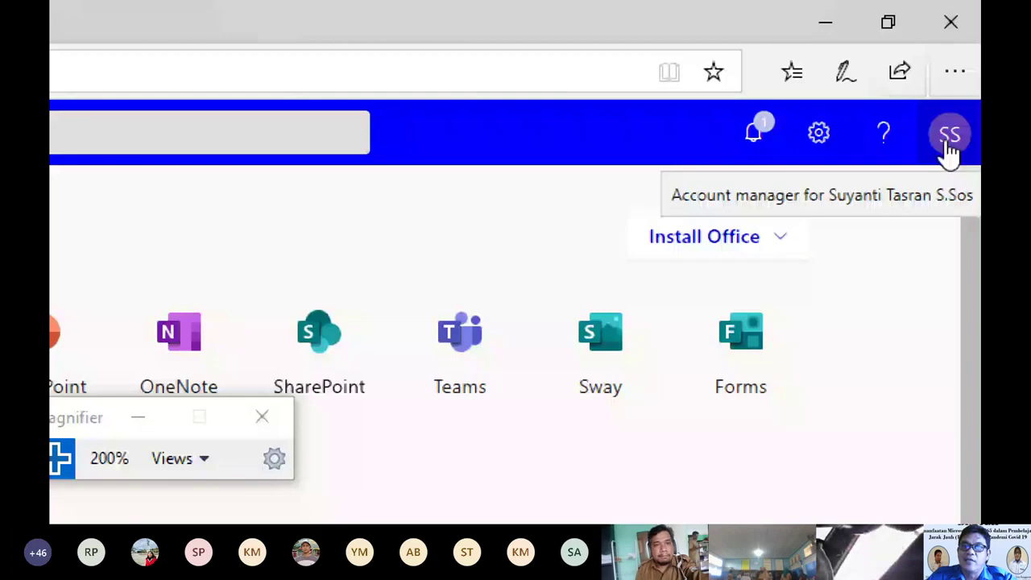
pyautogui.click(949, 136)
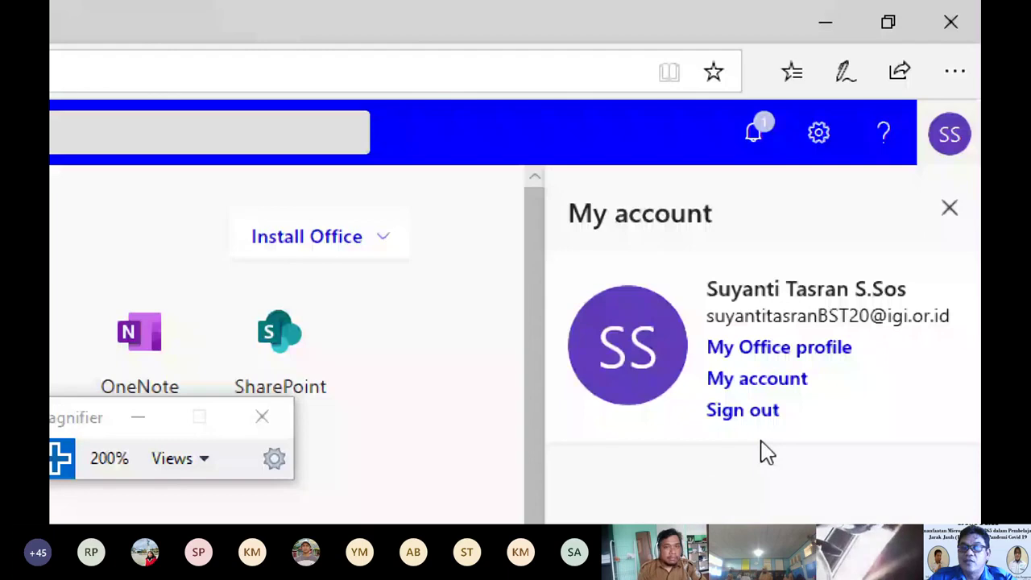
pyautogui.click(949, 215)
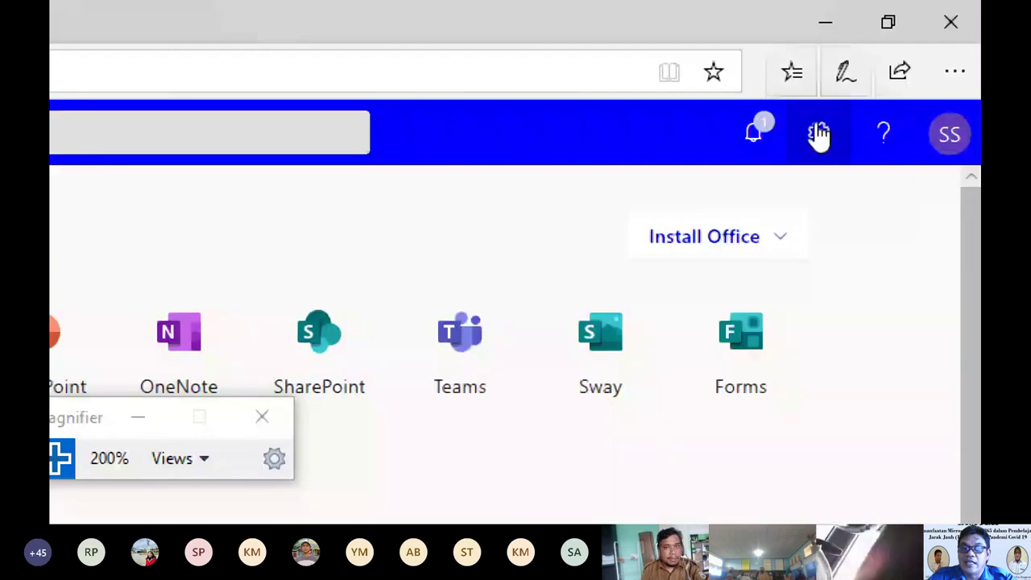
# Step: Apply the rainbow theme to the Office home page and expand the full theme gallery
pyautogui.click(818, 136)
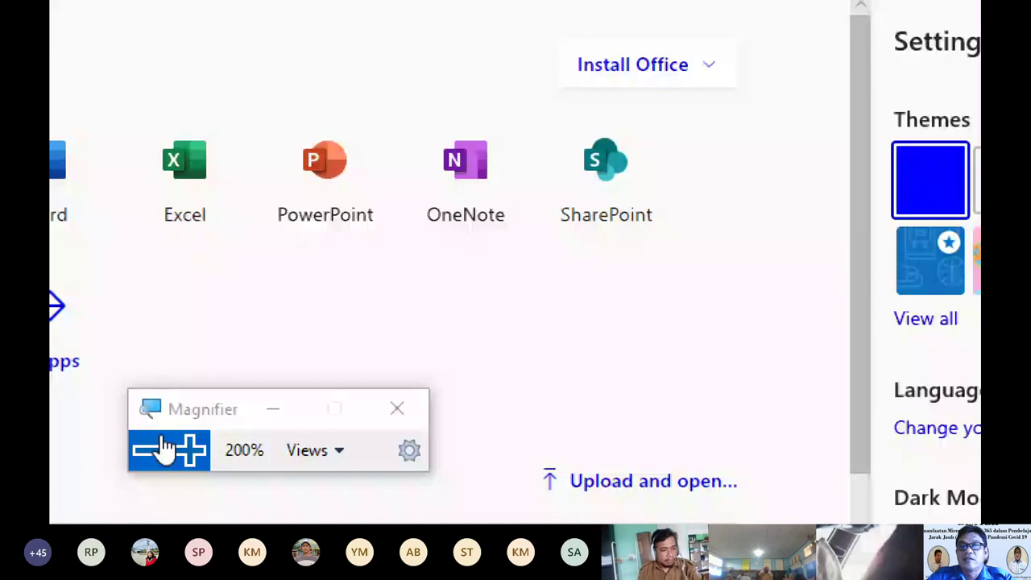
pyautogui.click(165, 445)
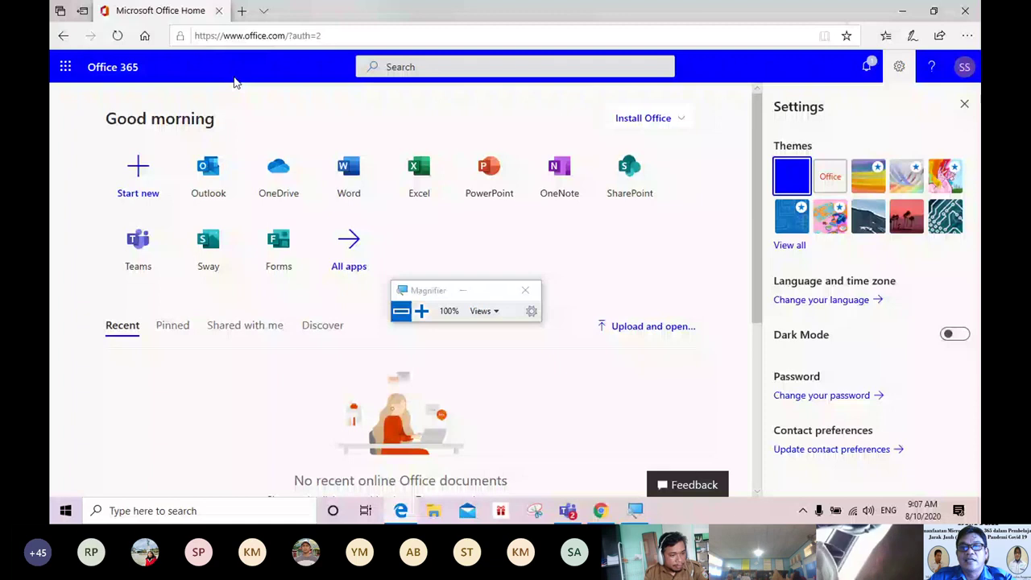
pyautogui.click(868, 177)
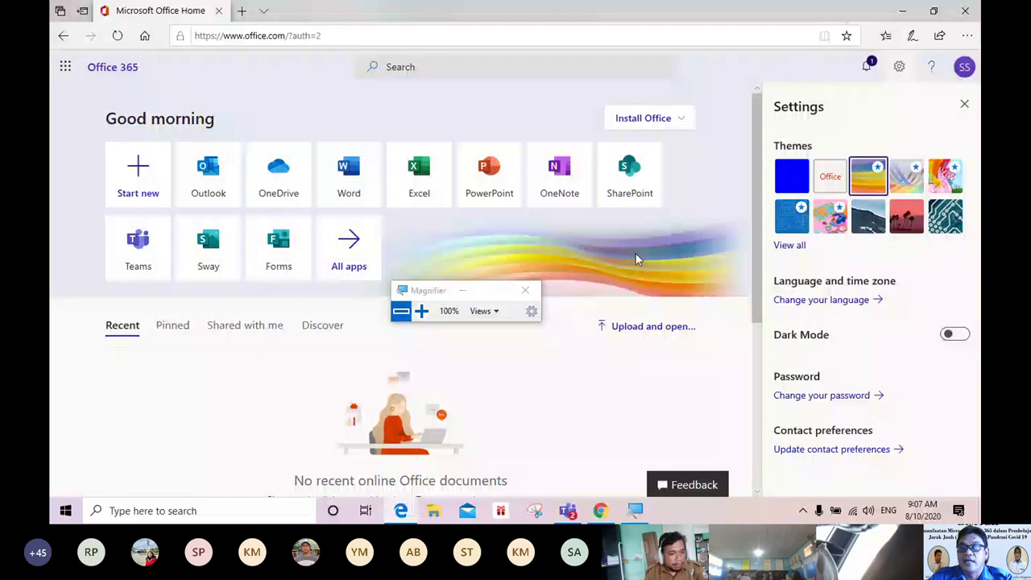
pyautogui.click(790, 245)
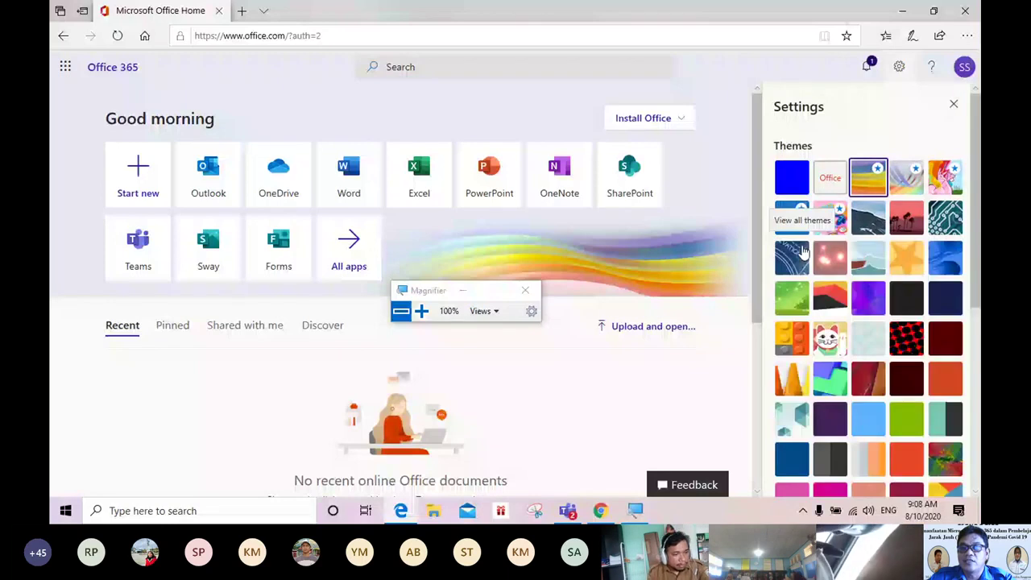
pyautogui.scroll(-4, 802, 252)
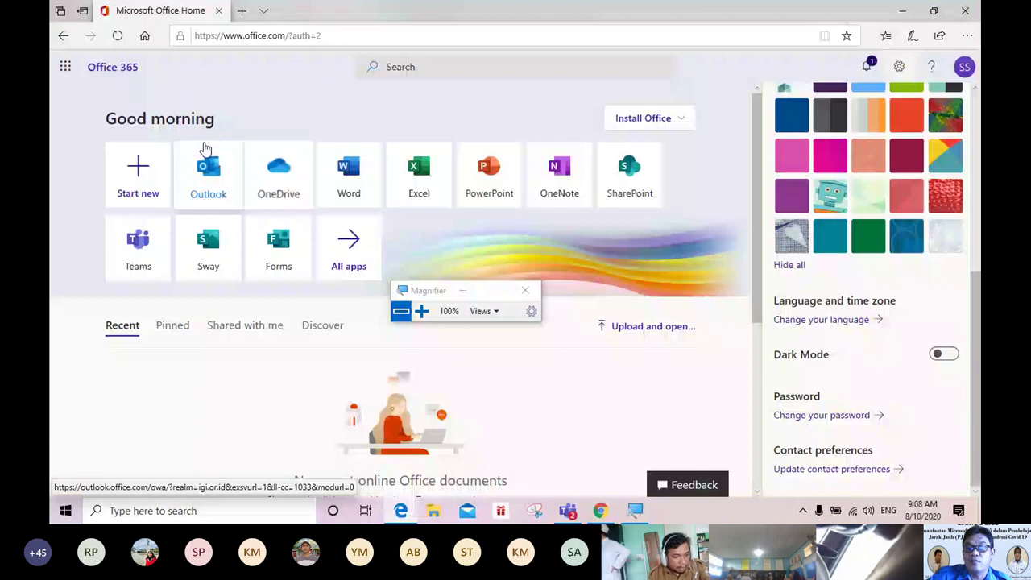
# Step: Visit the language settings page, then navigate back to the My Account Overview page
pyautogui.click(806, 321)
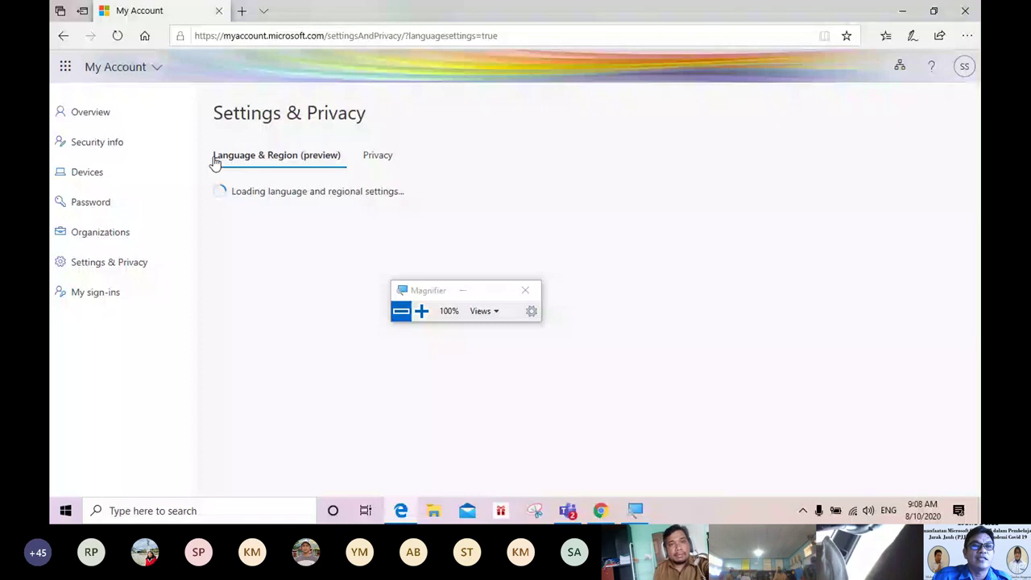
pyautogui.click(63, 37)
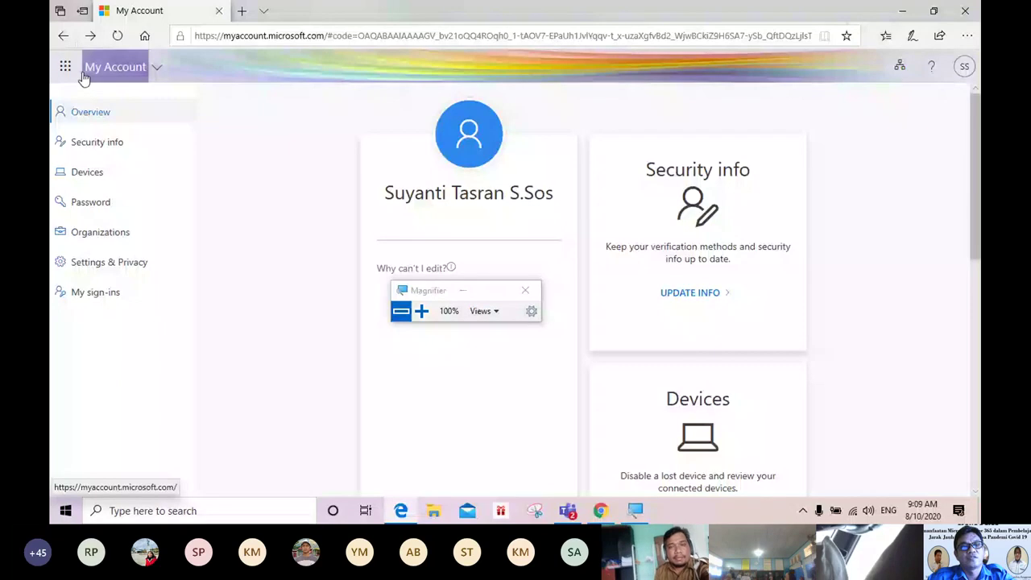
pyautogui.click(63, 36)
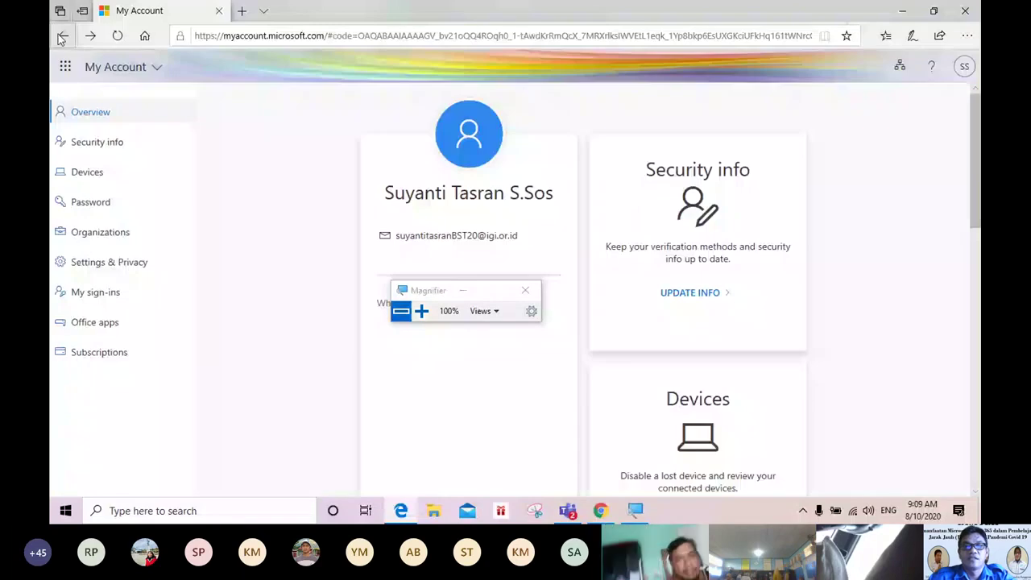
pyautogui.moveTo(975, 184)
pyautogui.mouseDown()
pyautogui.moveTo(977, 442)
pyautogui.moveTo(977, 181)
pyautogui.mouseUp()
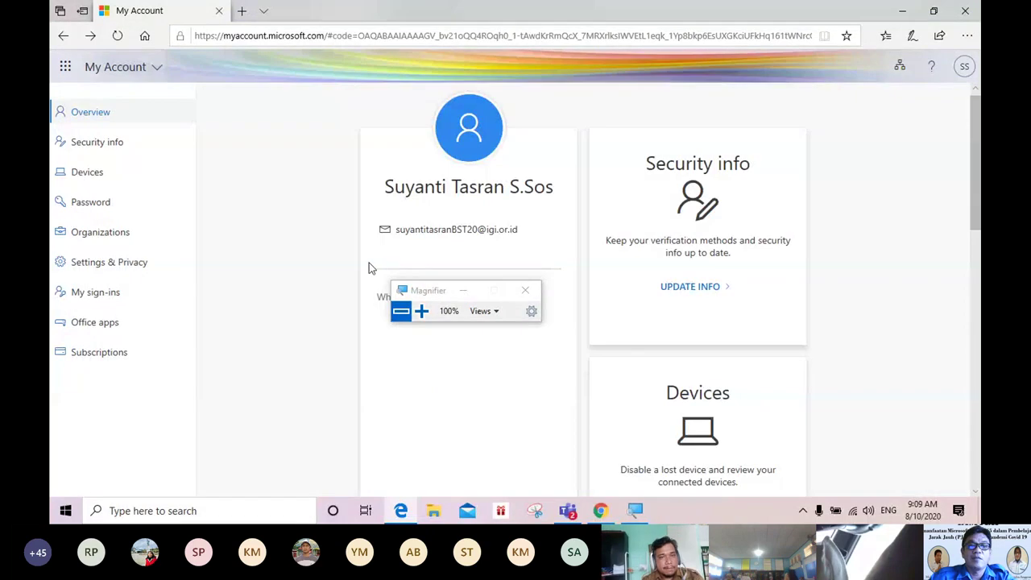
# Step: In a new Edge tab, search 'port' and choose the portal.office.com login suggestion
pyautogui.click(242, 11)
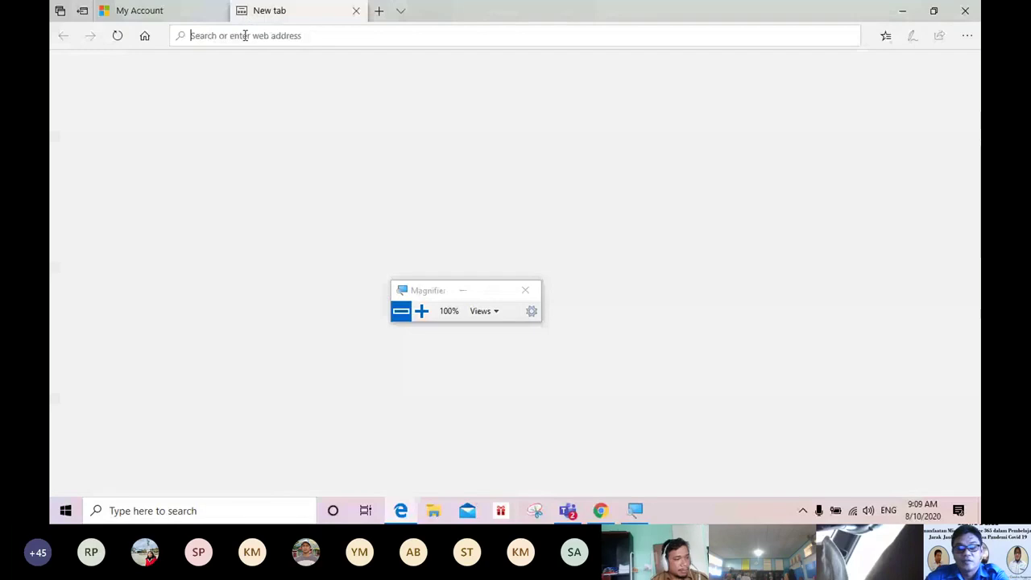
pyautogui.write('po')
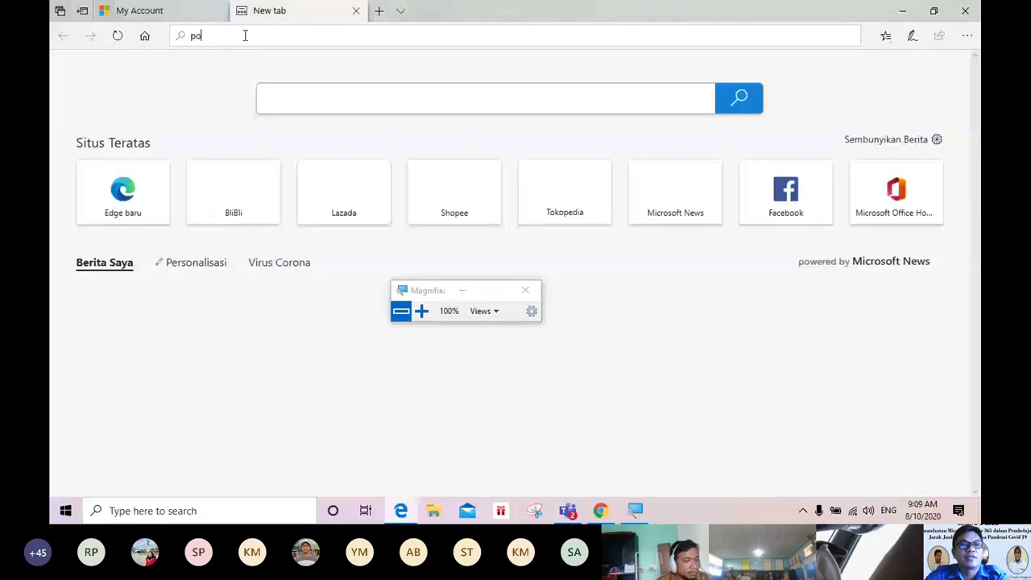
pyautogui.write('rt')
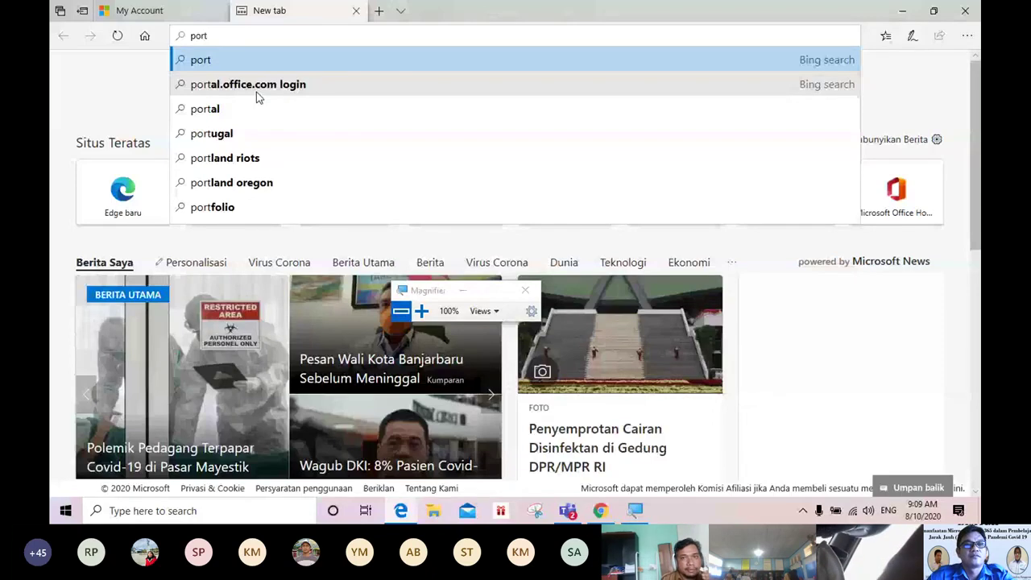
pyautogui.click(256, 92)
pyautogui.click(158, 13)
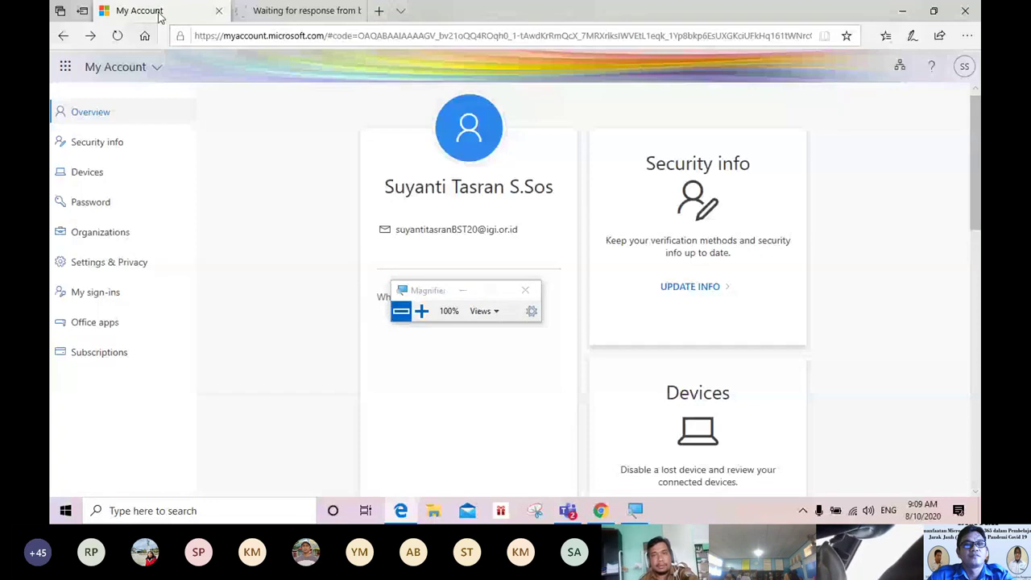
# Step: Switch to the second tab to load the Office 365 home page
pyautogui.click(302, 16)
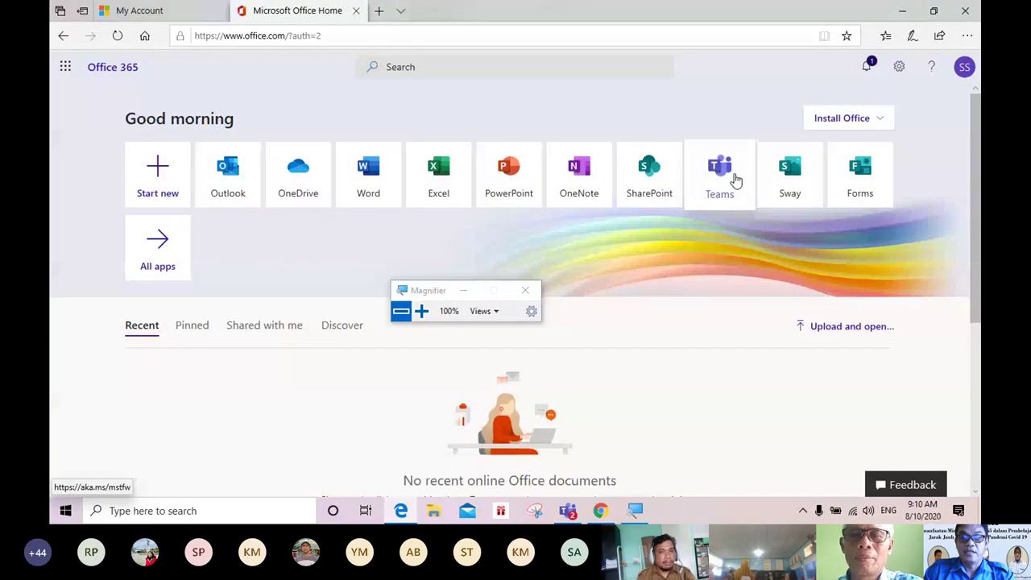
pyautogui.click(421, 311)
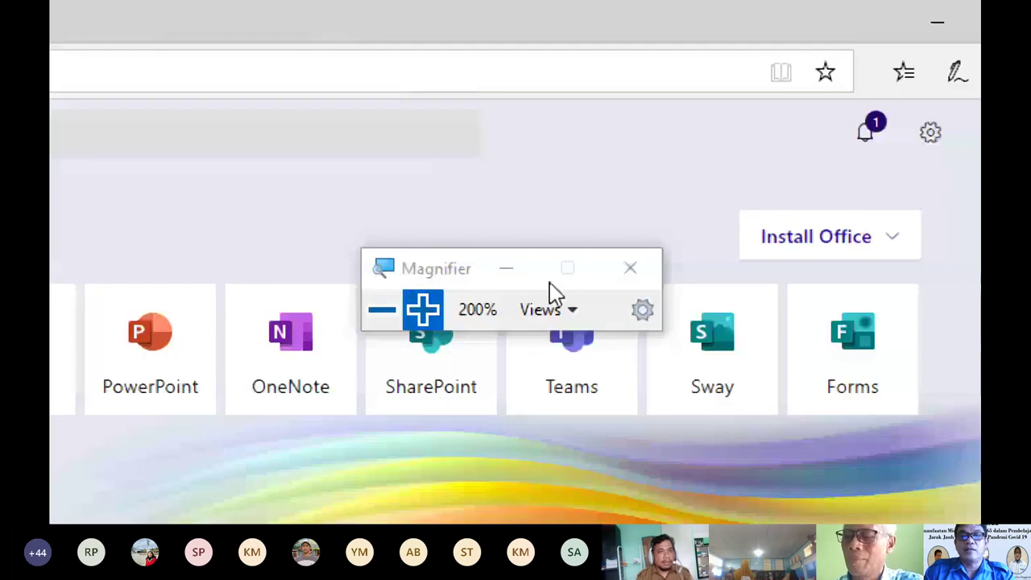
pyautogui.moveTo(431, 257); pyautogui.dragTo(142, 484)
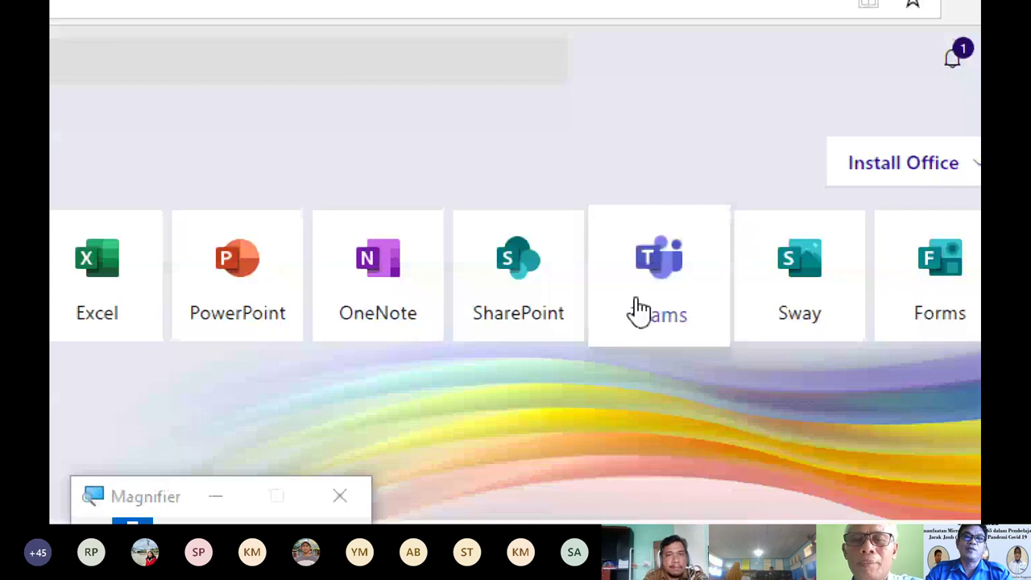
# Step: Launch Teams from the Office home tile and switch to the Chrome window listing the teams
pyautogui.click(639, 310)
pyautogui.press('super+minus')
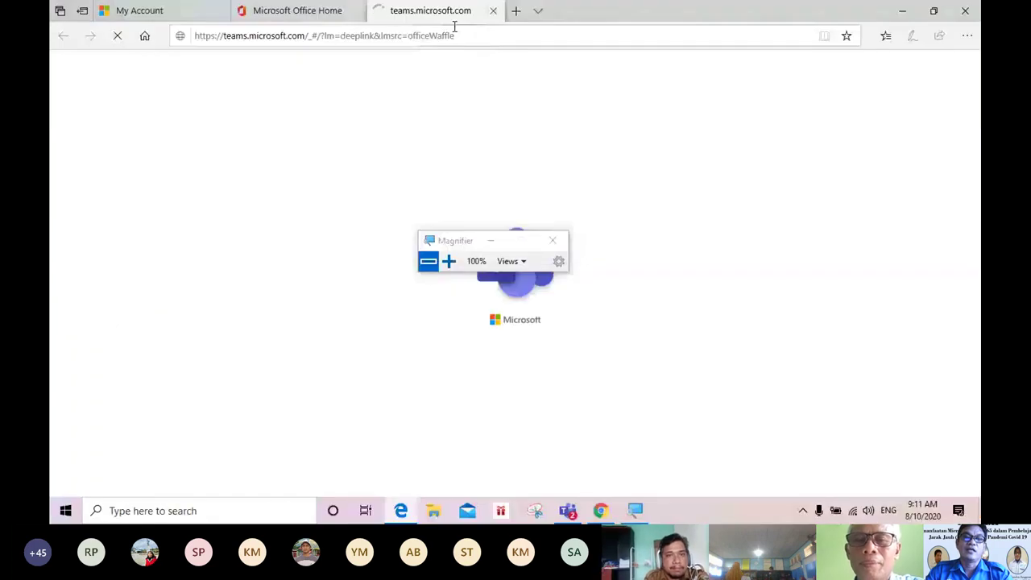
pyautogui.moveTo(460, 240); pyautogui.dragTo(703, 492)
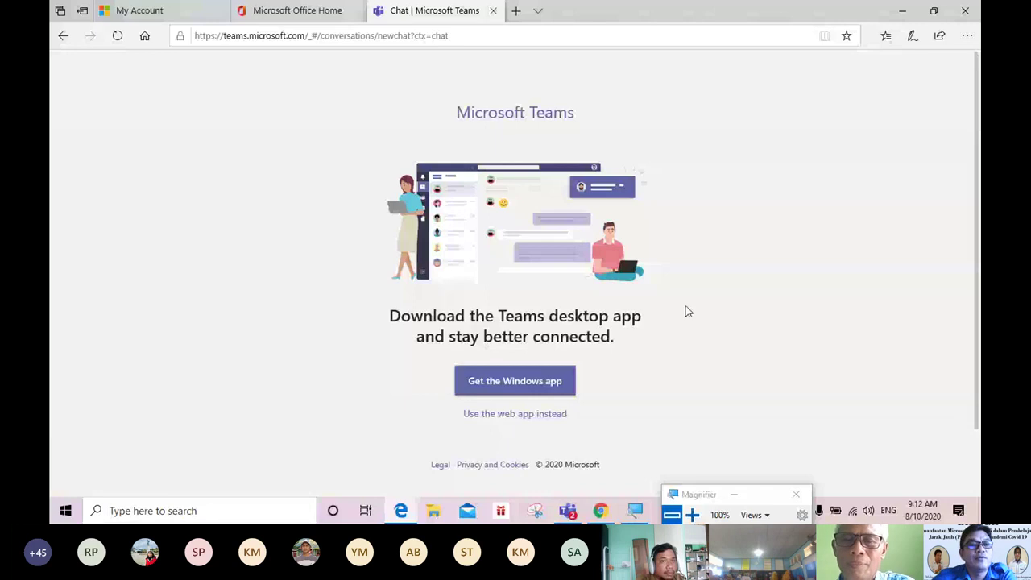
pyautogui.hotkey('alt', 'Tab')
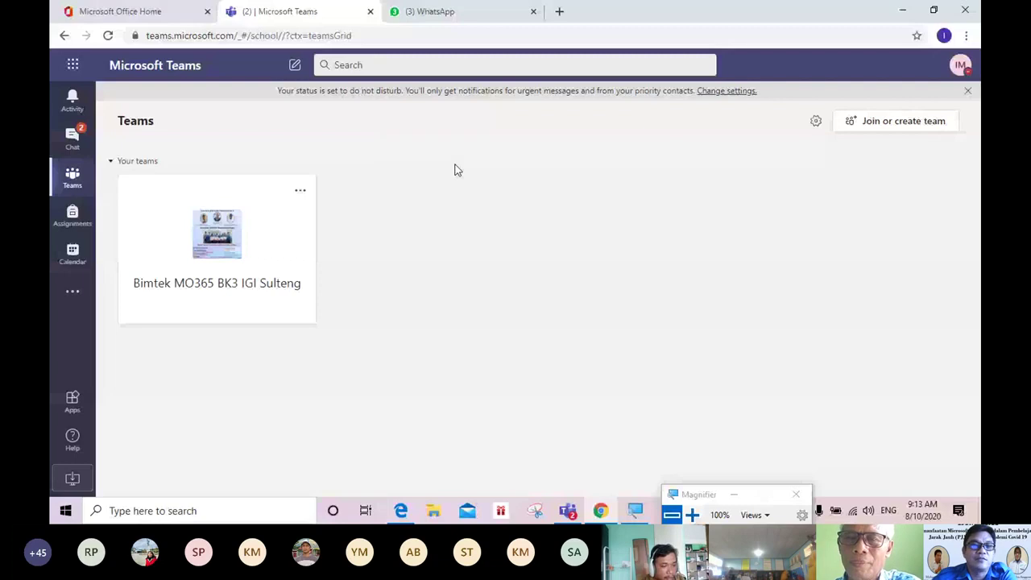
pyautogui.click(75, 147)
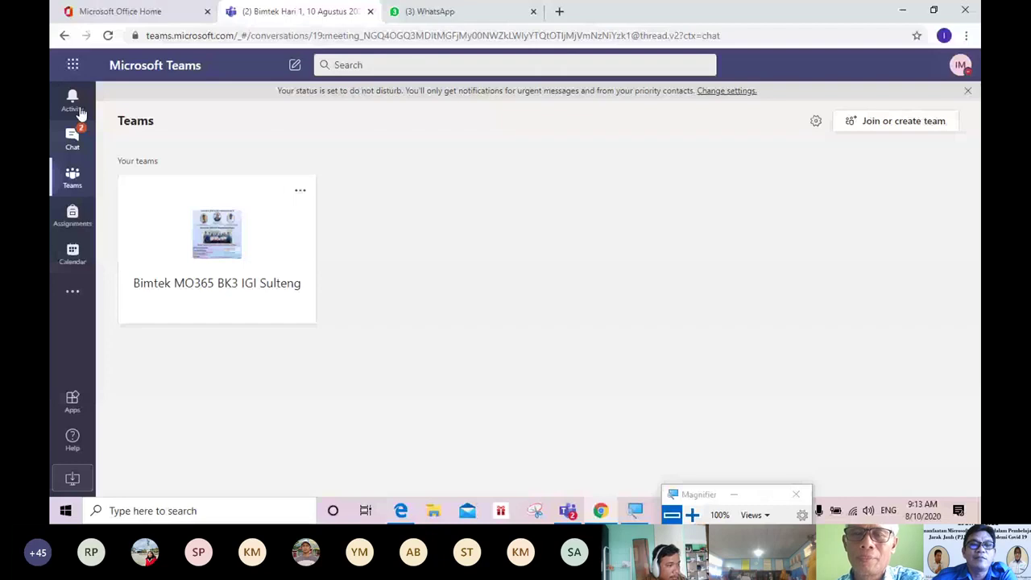
pyautogui.click(76, 113)
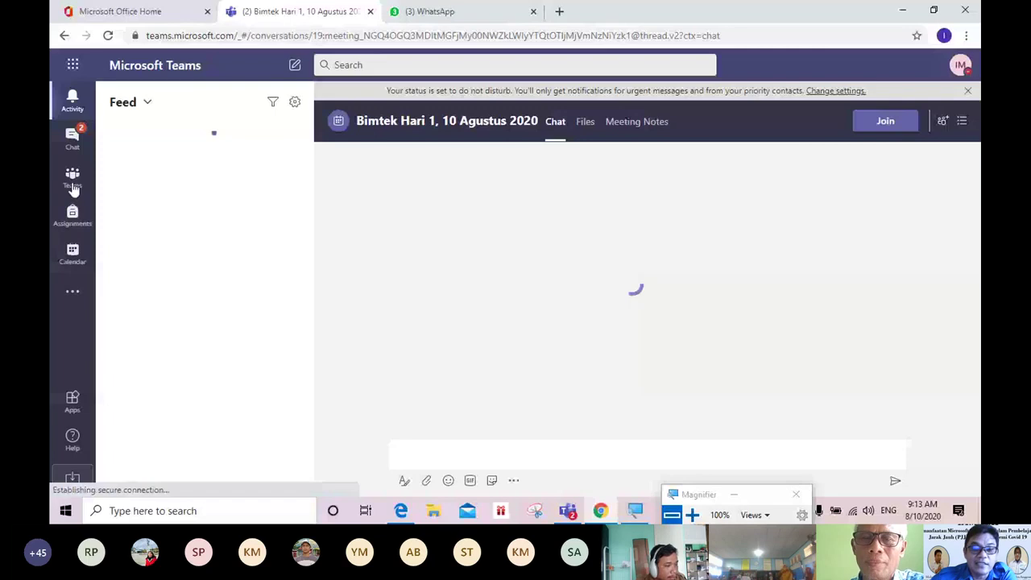
pyautogui.click(73, 179)
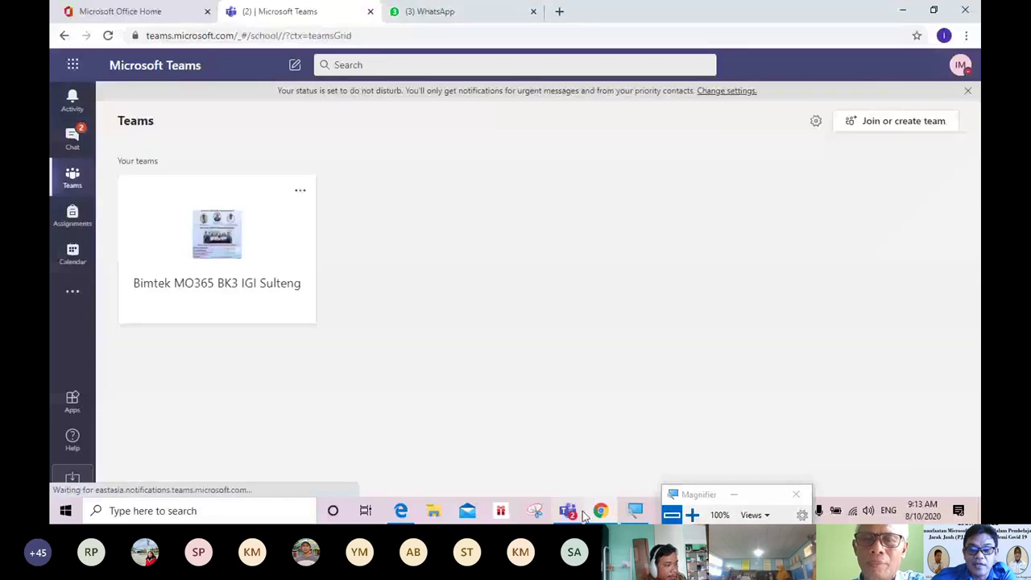
pyautogui.press('super+plus')
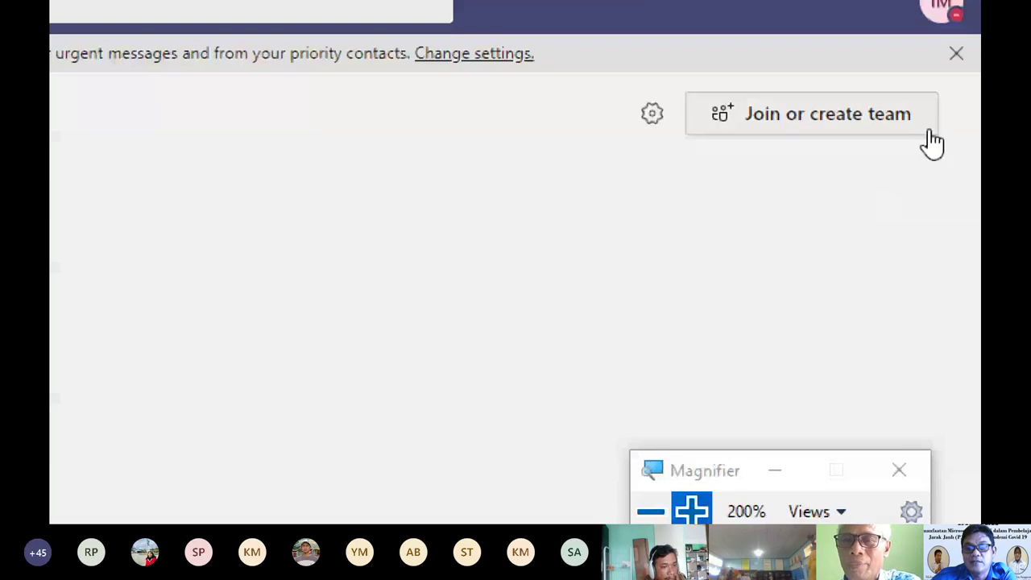
pyautogui.click(652, 512)
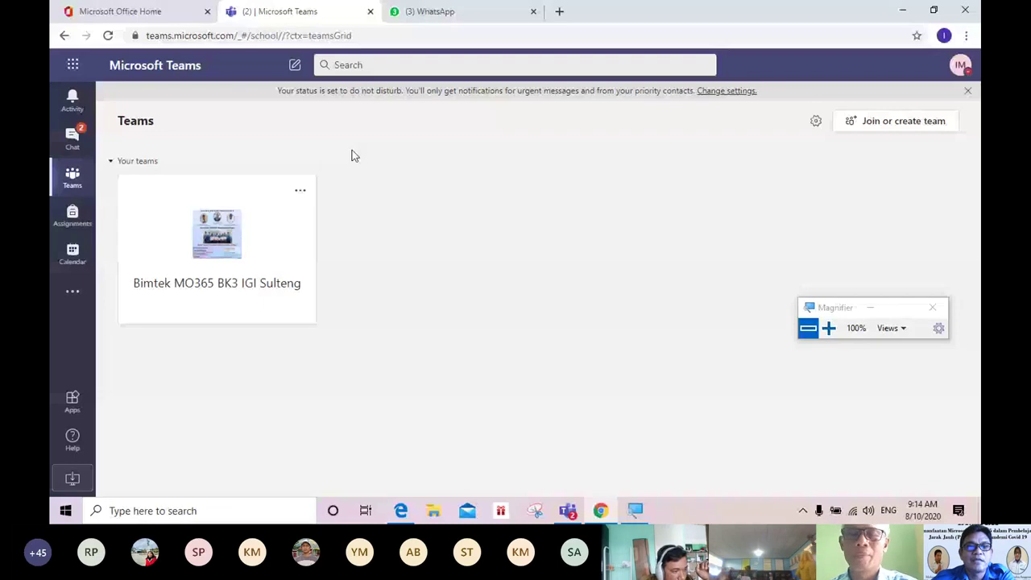
# Step: Open Manage team for Bimtek MO365 BK3 IGI Sulteng from its more options menu
pyautogui.click(285, 237)
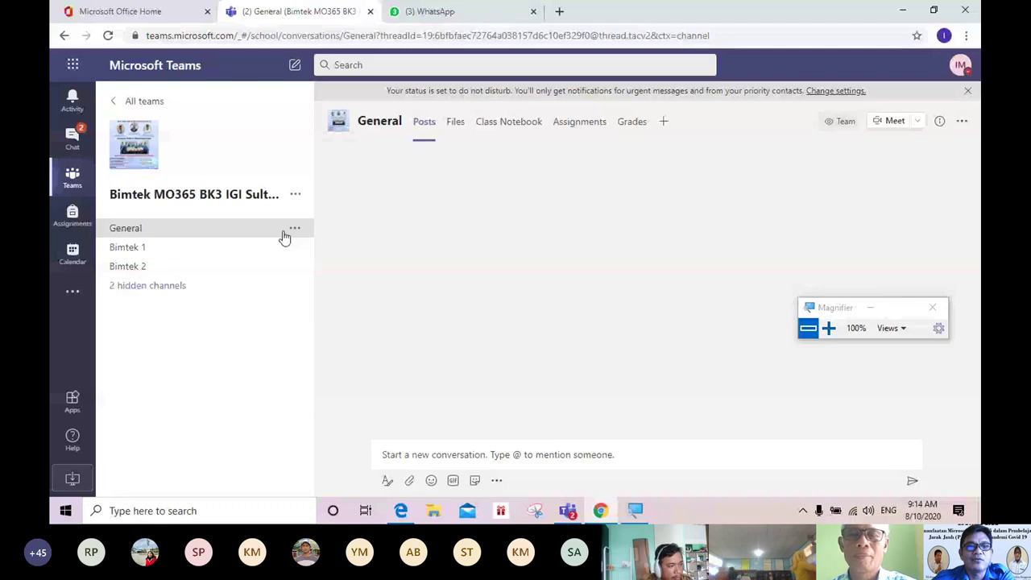
pyautogui.click(297, 195)
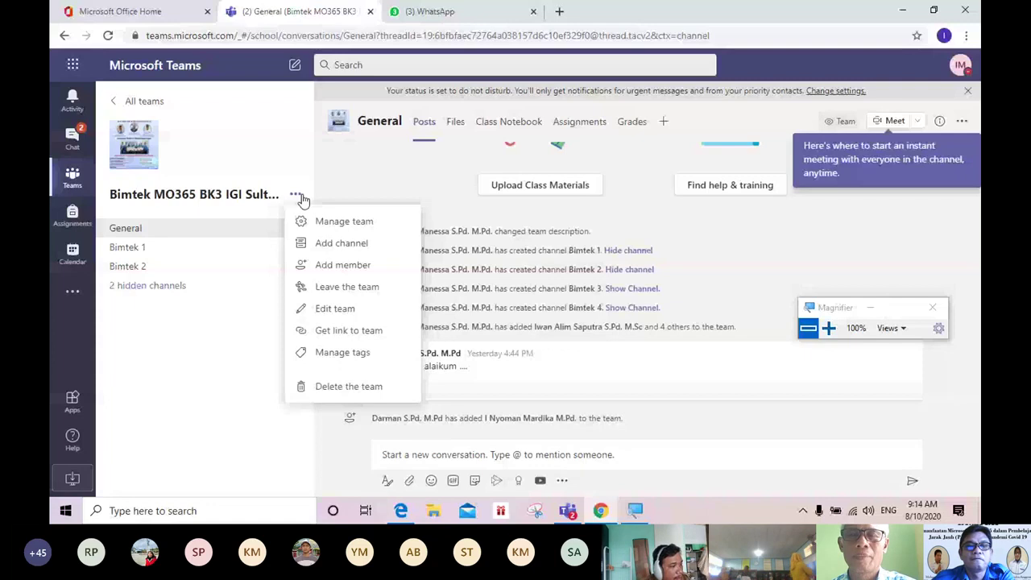
pyautogui.click(344, 220)
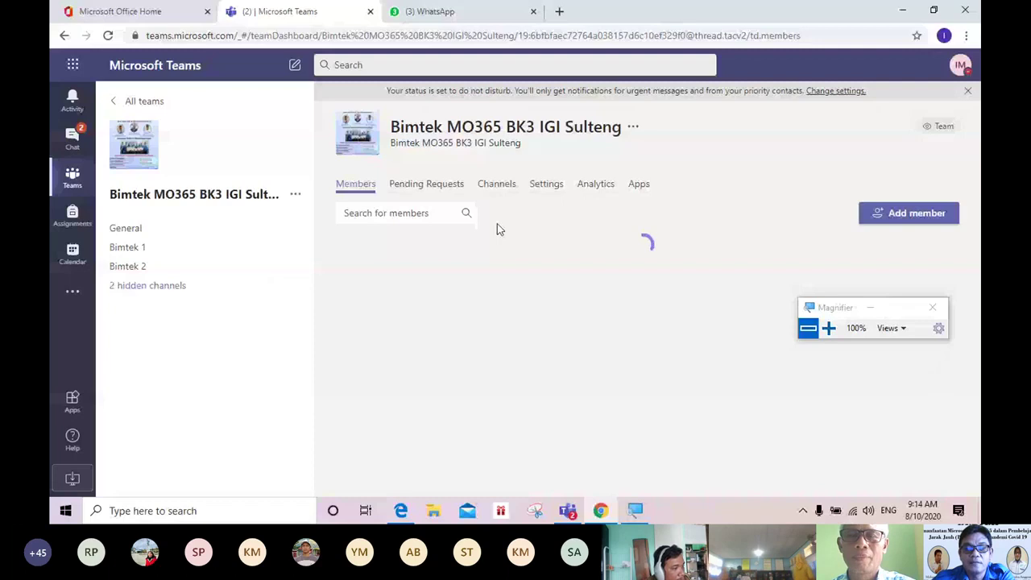
pyautogui.click(546, 184)
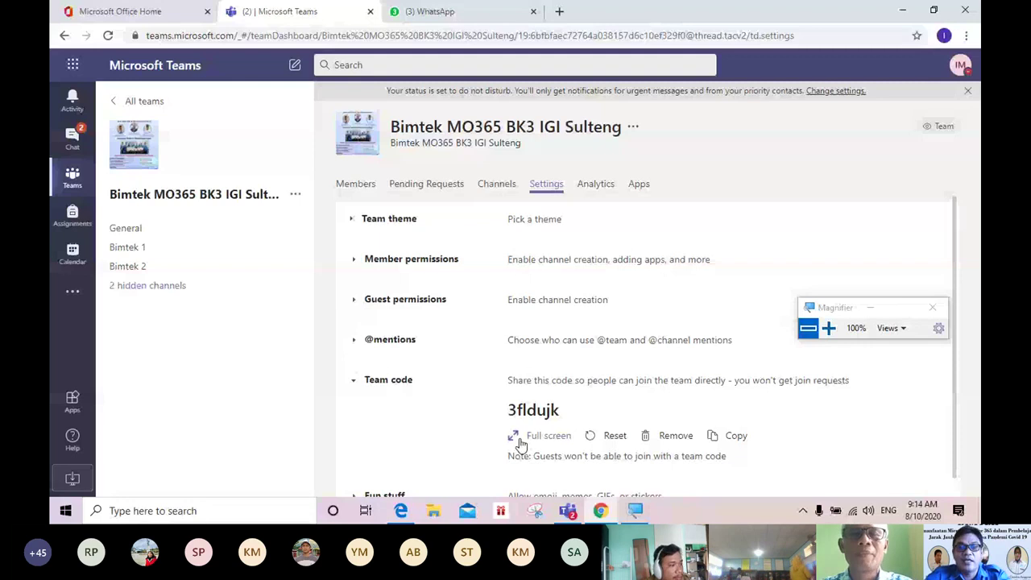
pyautogui.click(519, 440)
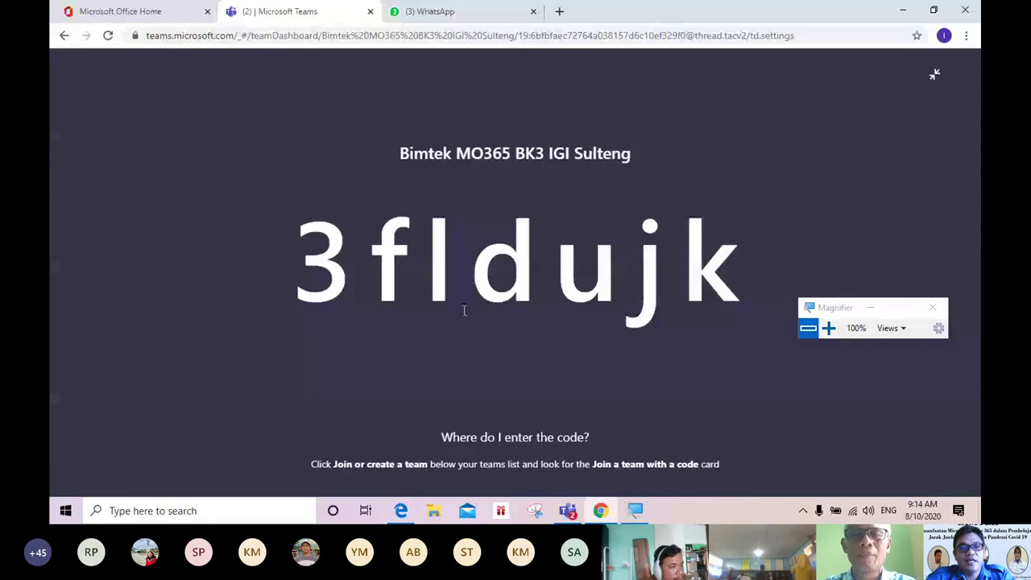
pyautogui.moveTo(464, 310); pyautogui.dragTo(554, 280)
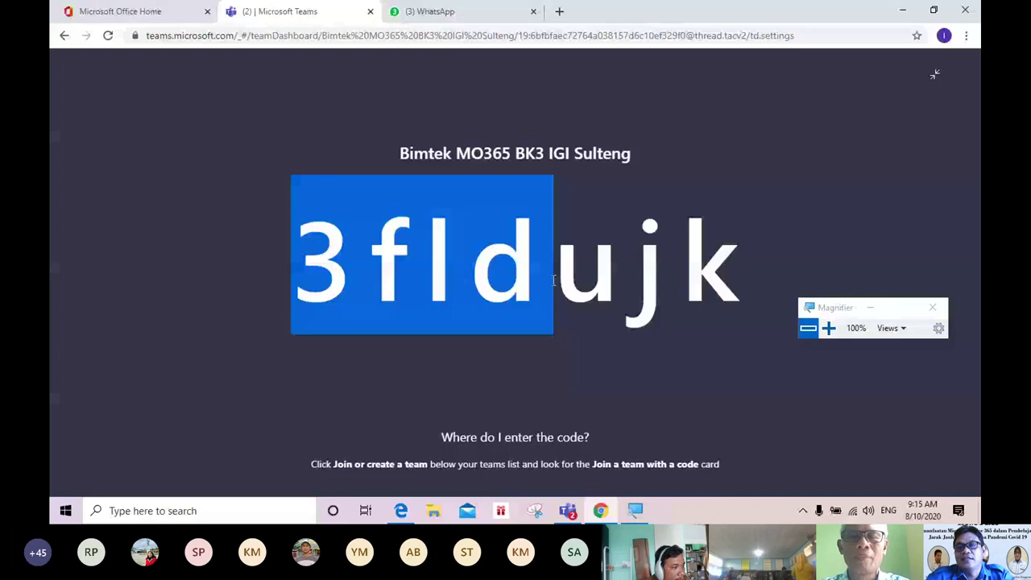
pyautogui.moveTo(553, 279); pyautogui.dragTo(934, 94)
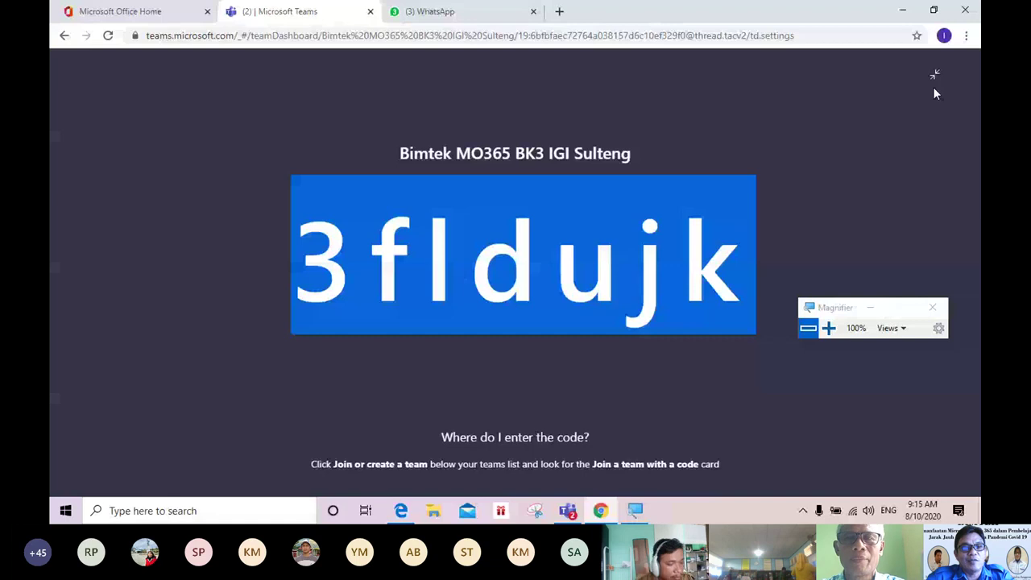
pyautogui.click(934, 74)
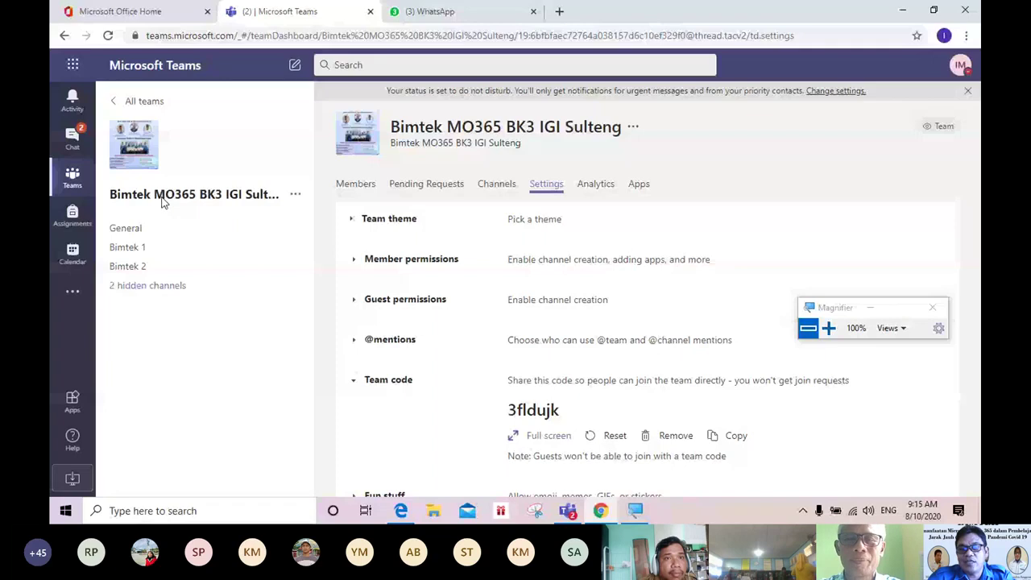
pyautogui.click(735, 439)
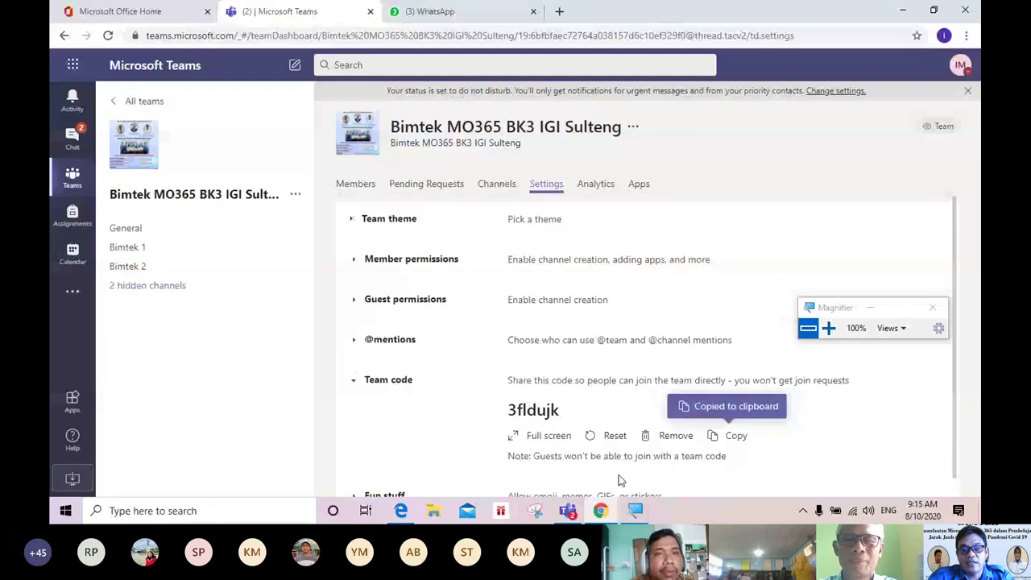
pyautogui.click(568, 510)
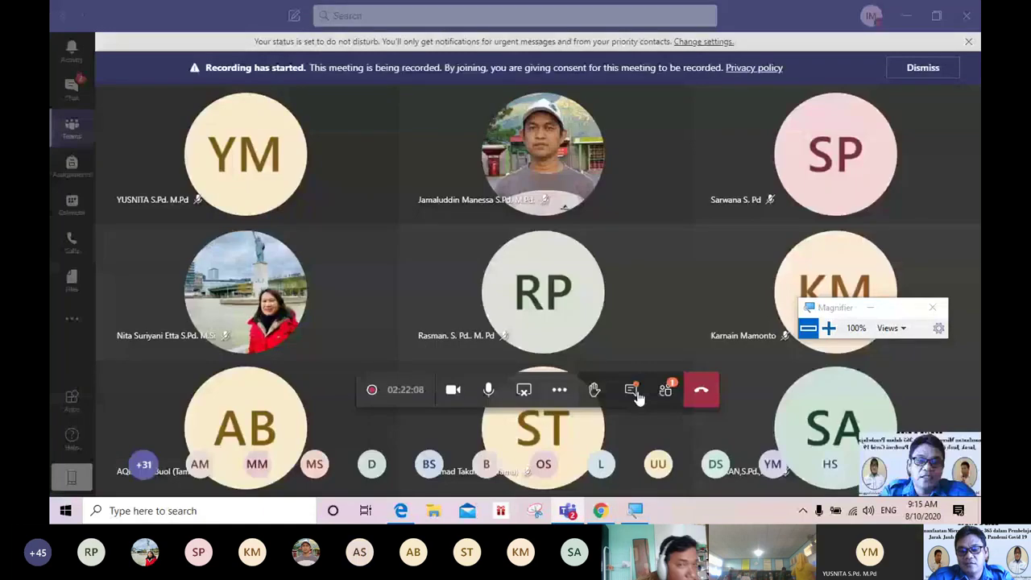
pyautogui.click(634, 391)
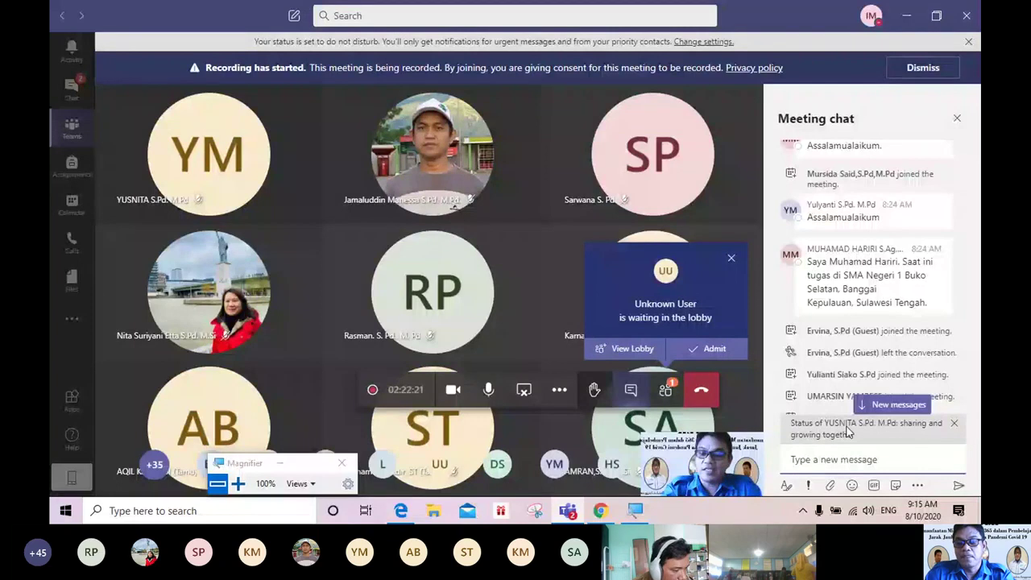
pyautogui.click(854, 434)
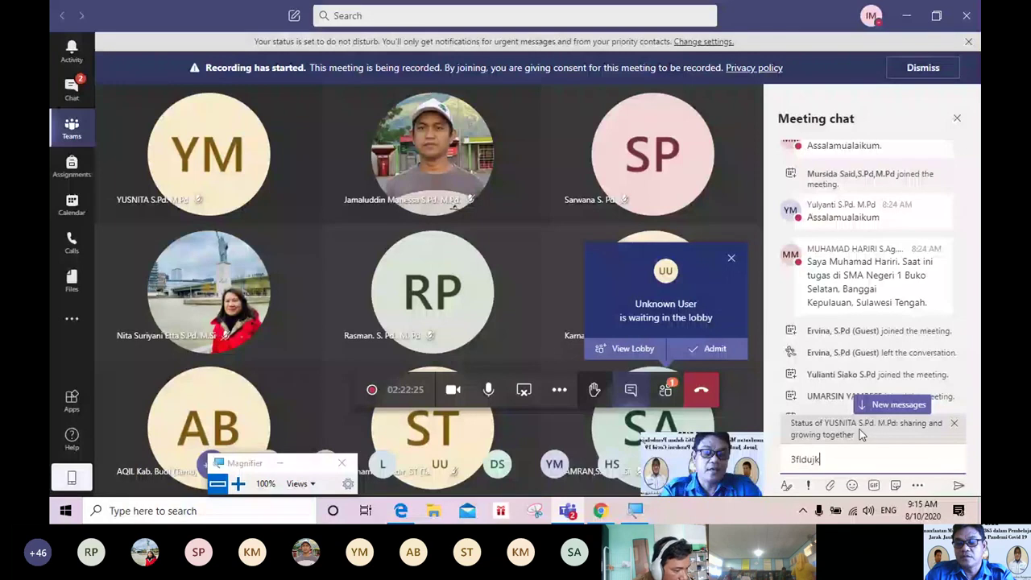
pyautogui.press('Return')
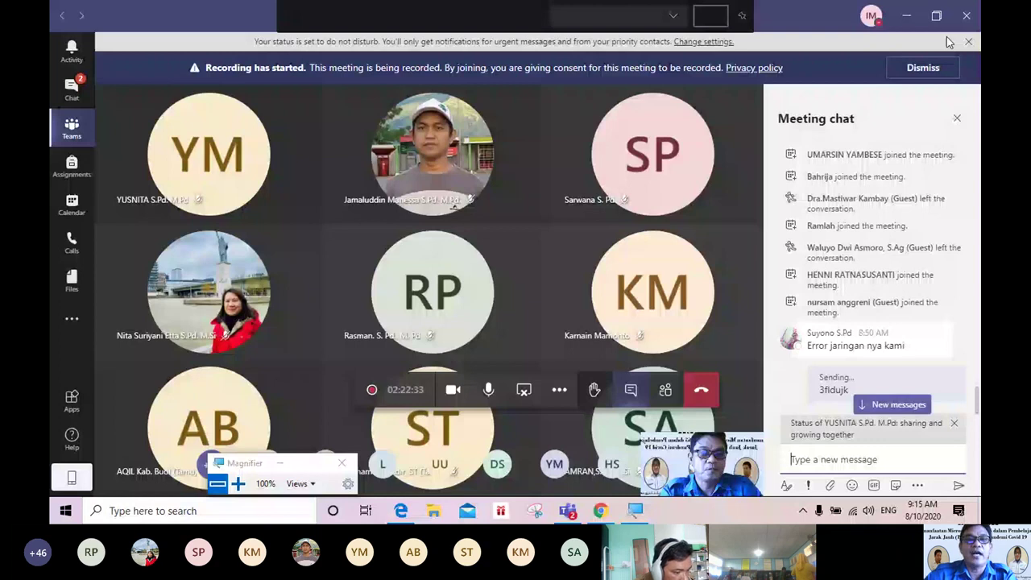
pyautogui.click(906, 15)
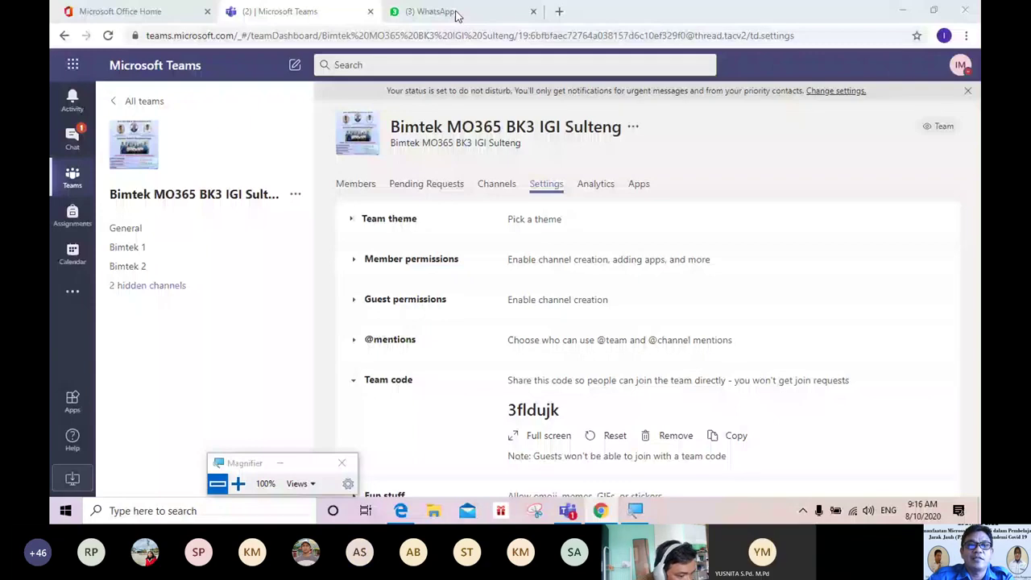
pyautogui.click(457, 16)
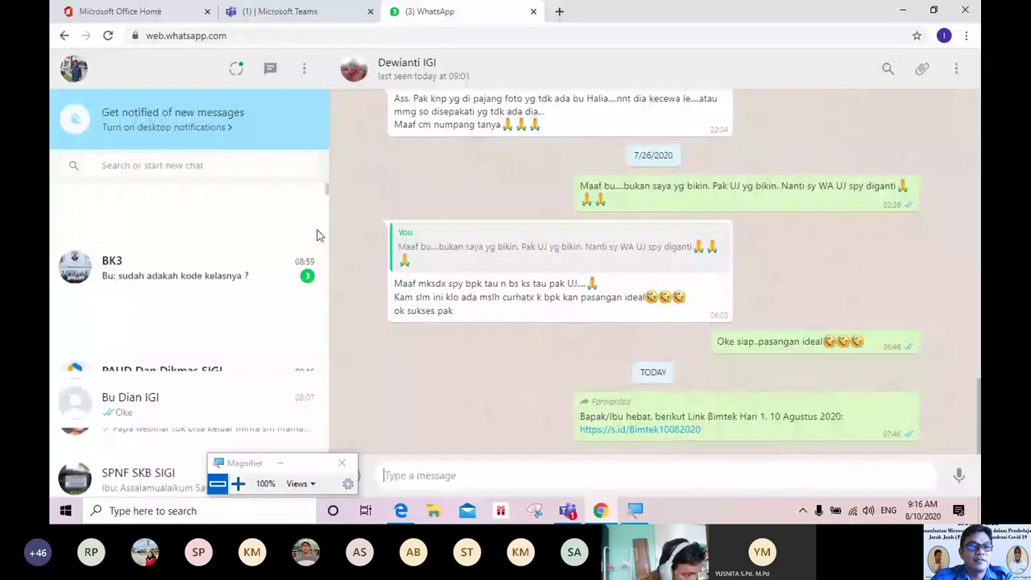
pyautogui.scroll(-5, 322, 225)
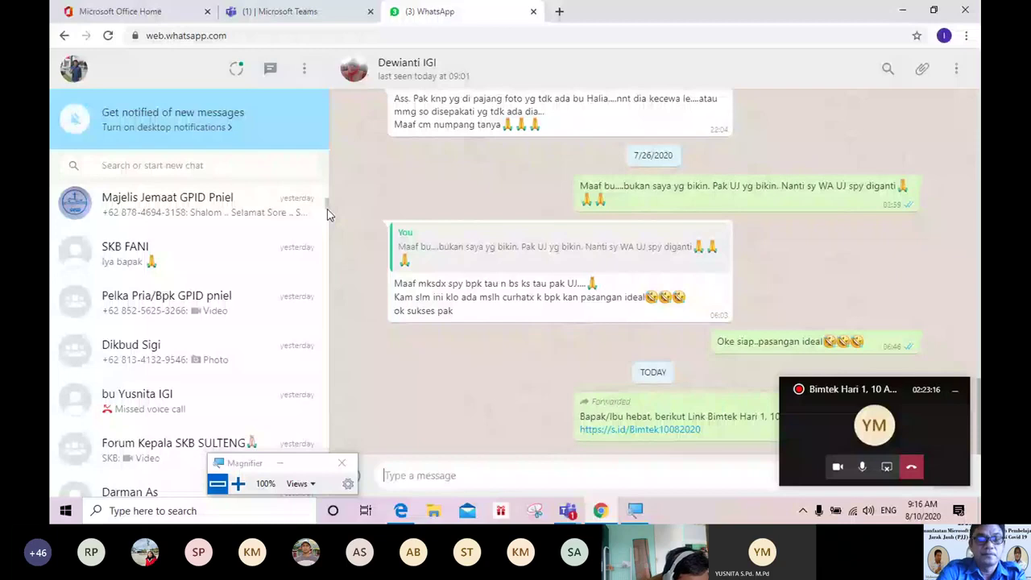
pyautogui.click(112, 166)
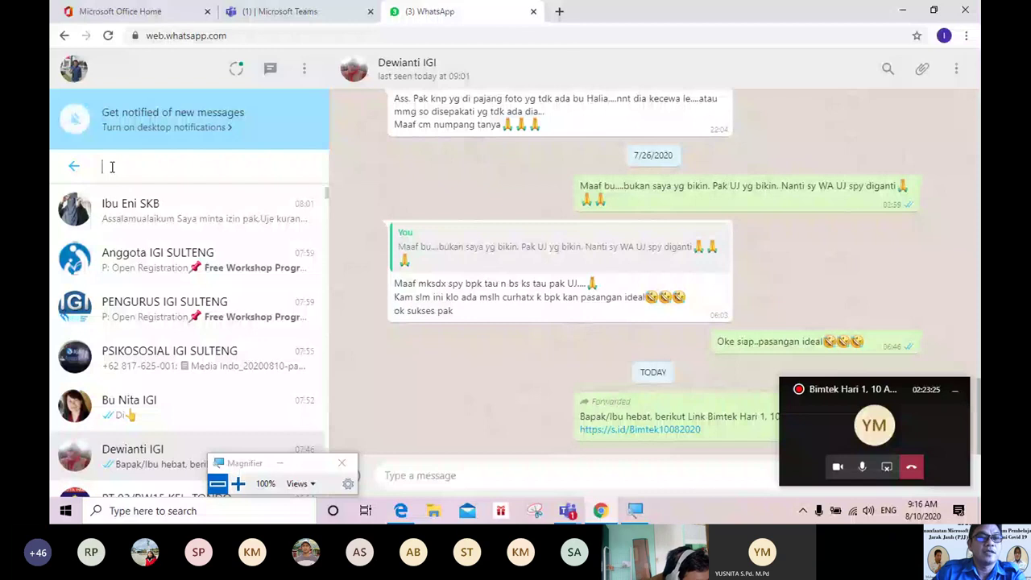
pyautogui.write('Bimt')
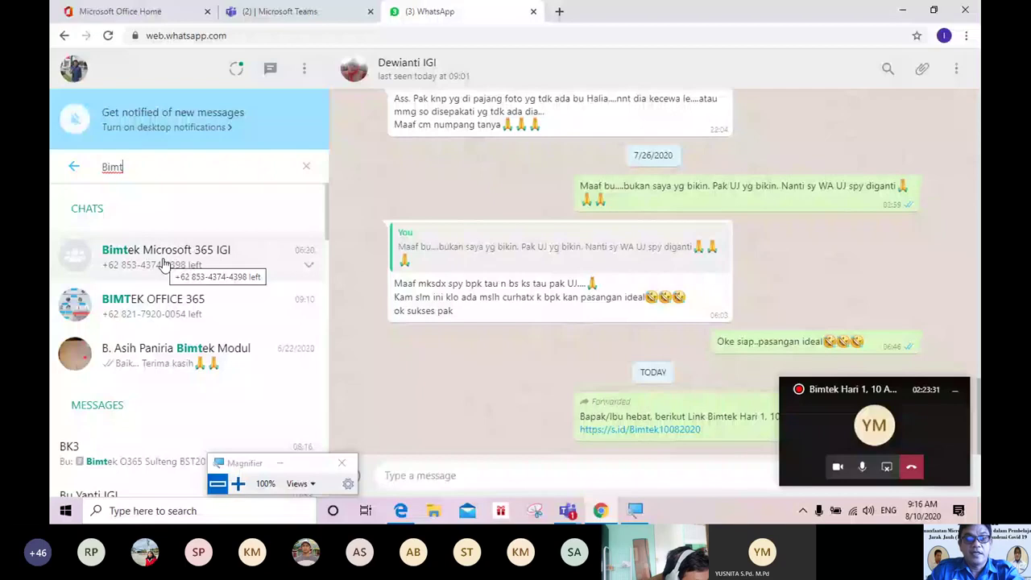
pyautogui.click(164, 264)
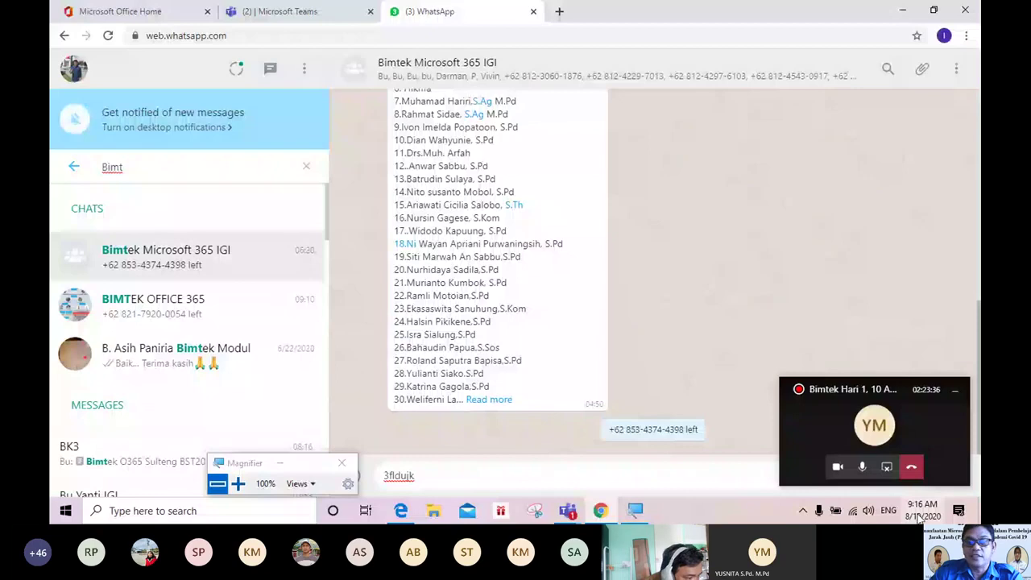
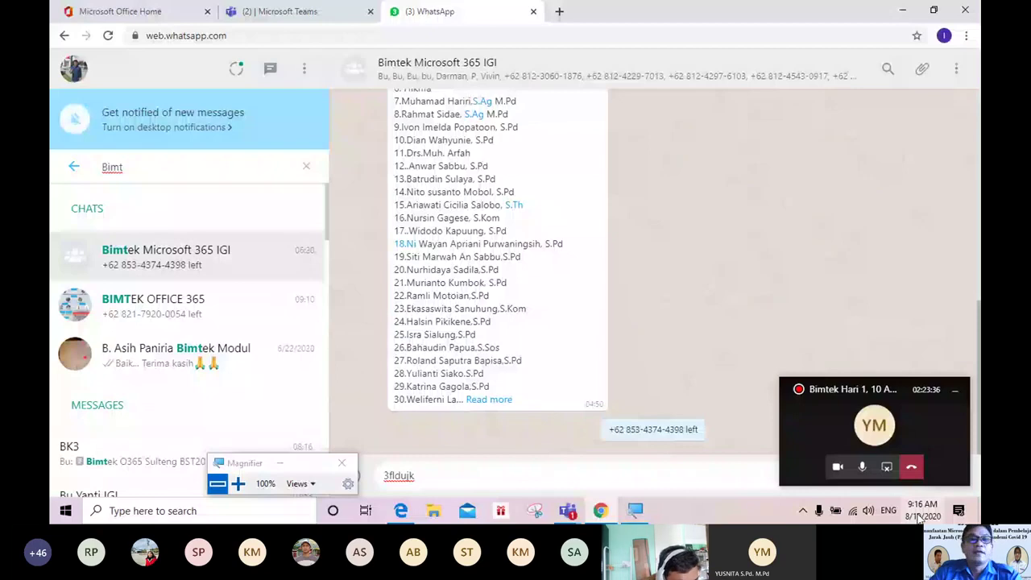
pyautogui.press('Return')
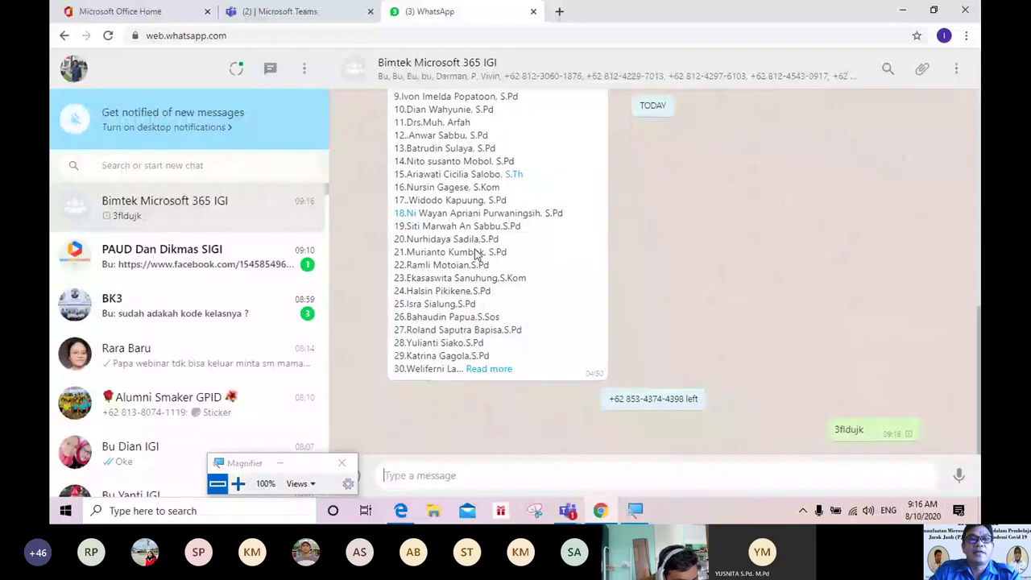
# Step: Return to the Teams tab and reach the all-teams grid through the left-rail Teams icon
pyautogui.click(281, 12)
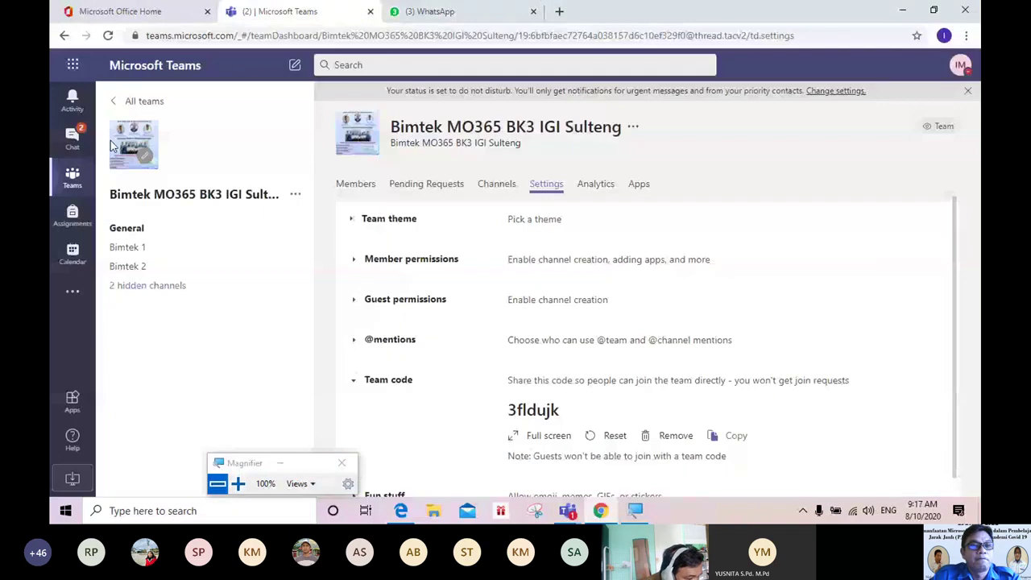
pyautogui.click(79, 185)
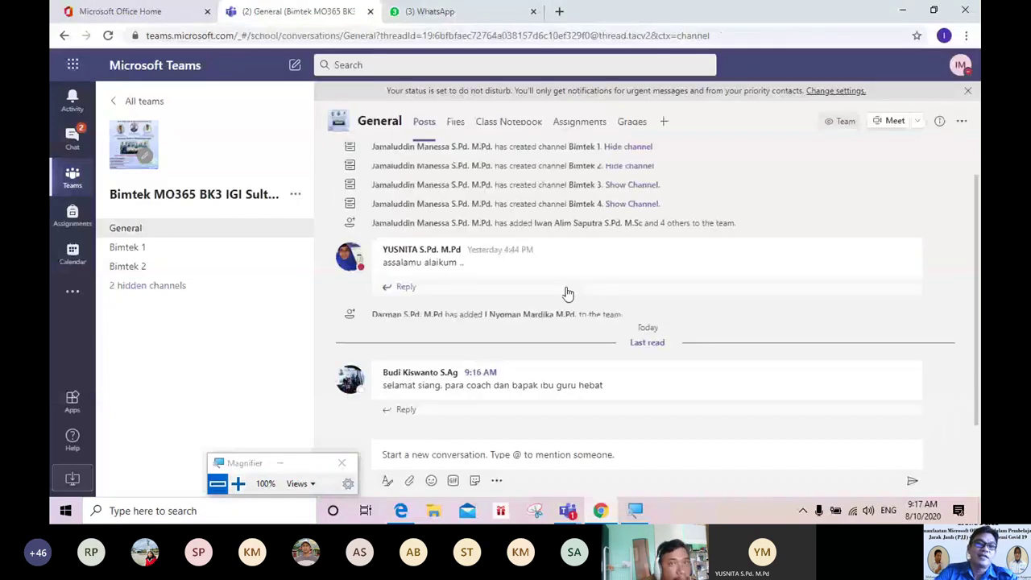
pyautogui.click(77, 186)
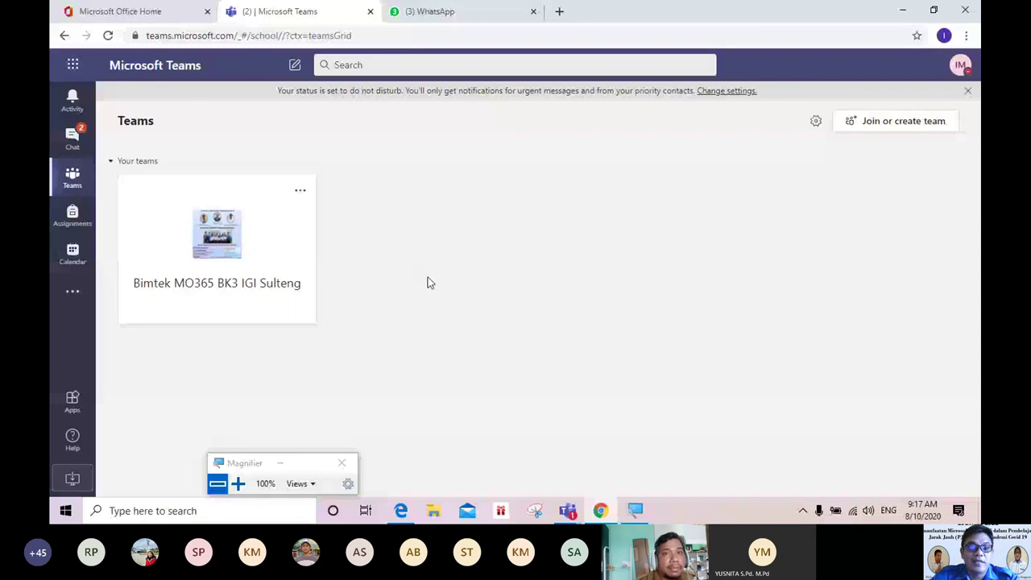
pyautogui.click(238, 484)
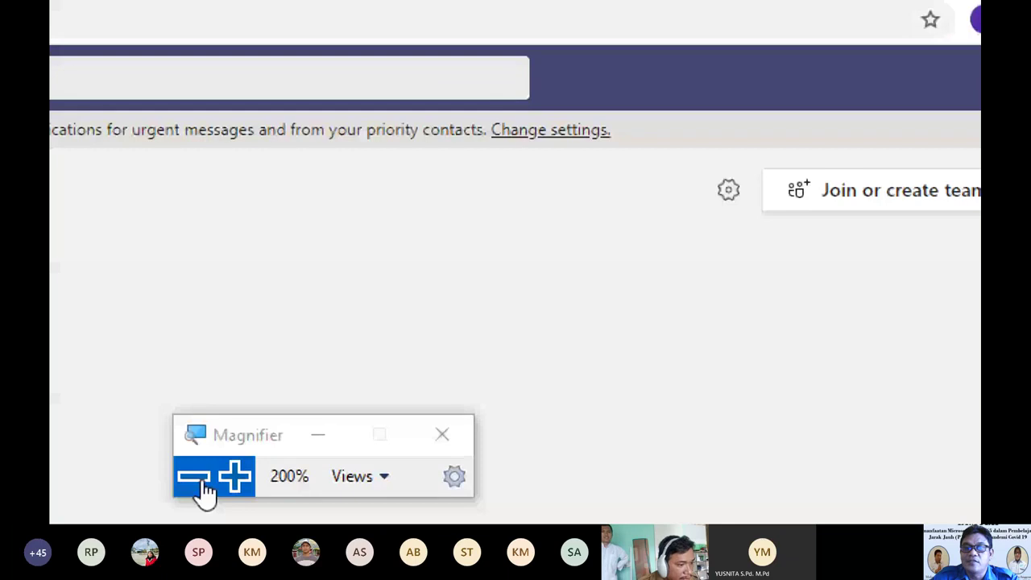
pyautogui.click(203, 483)
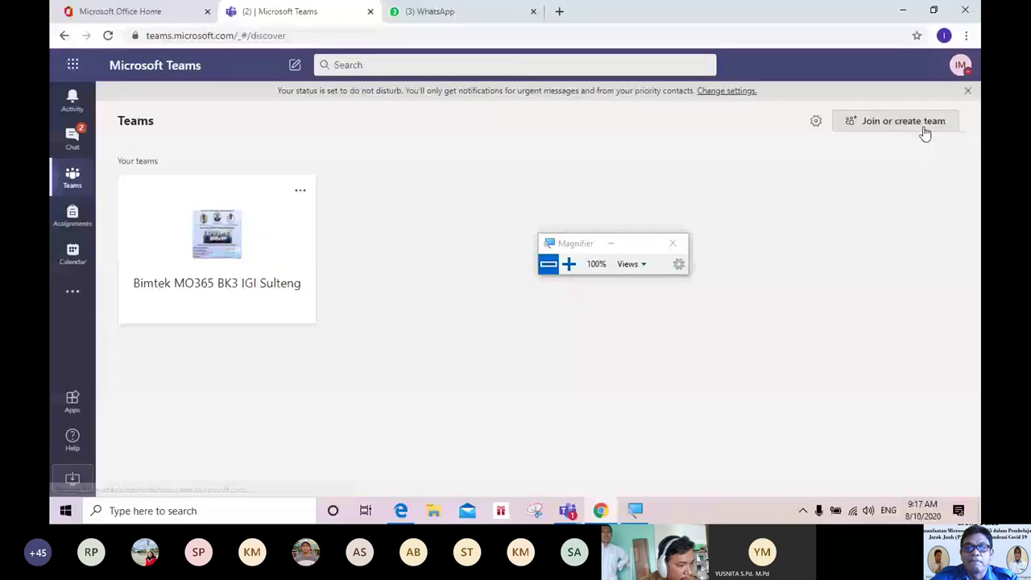
pyautogui.click(925, 129)
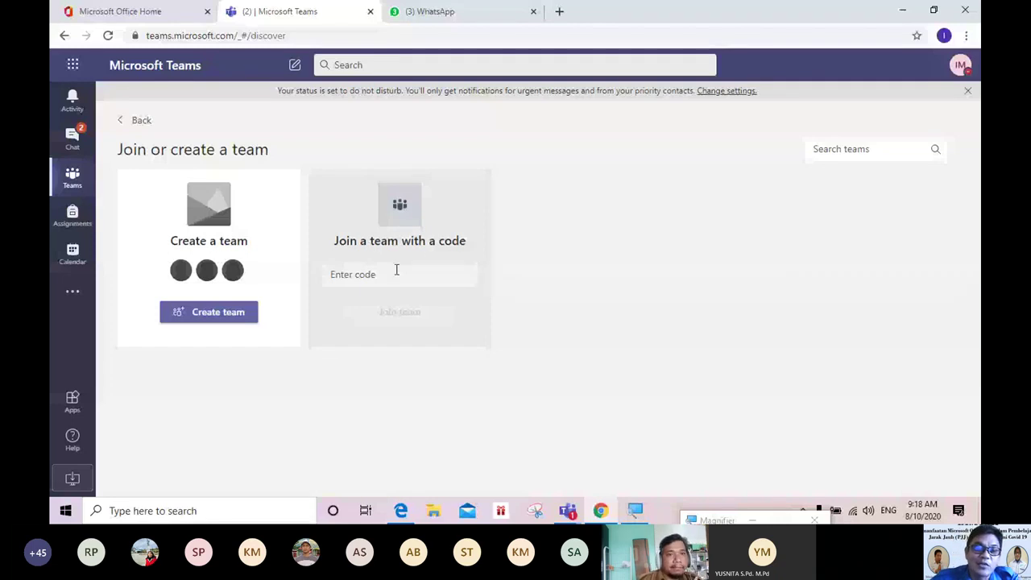
pyautogui.click(345, 276)
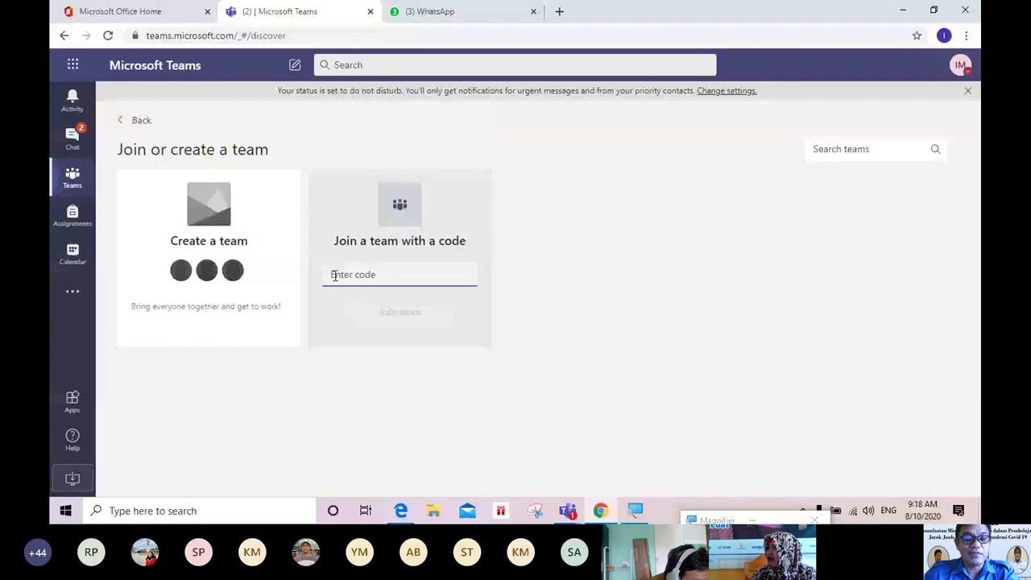
pyautogui.hotkey('ctrl', 'v')
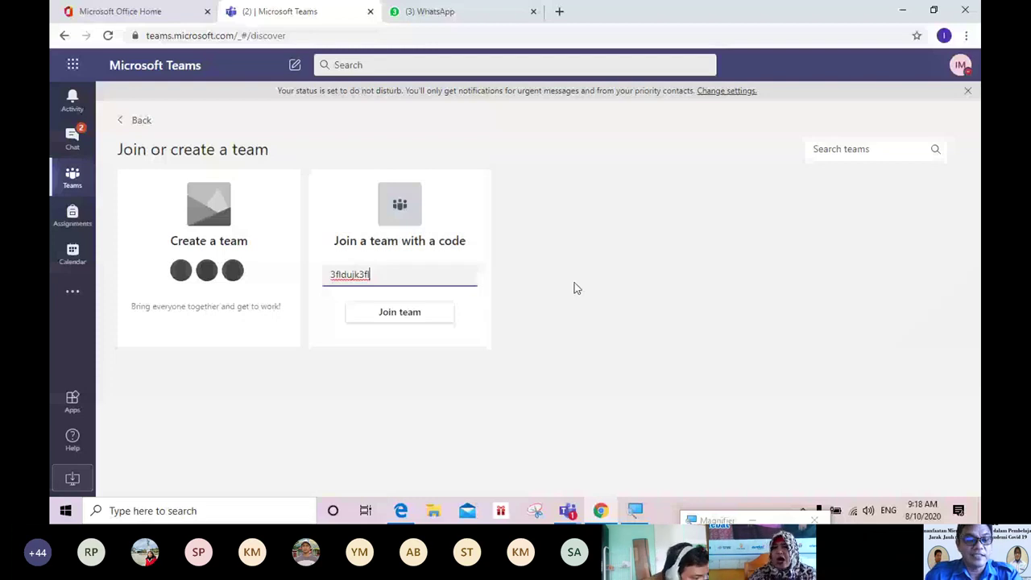
pyautogui.hotkey('ctrl', 'a')
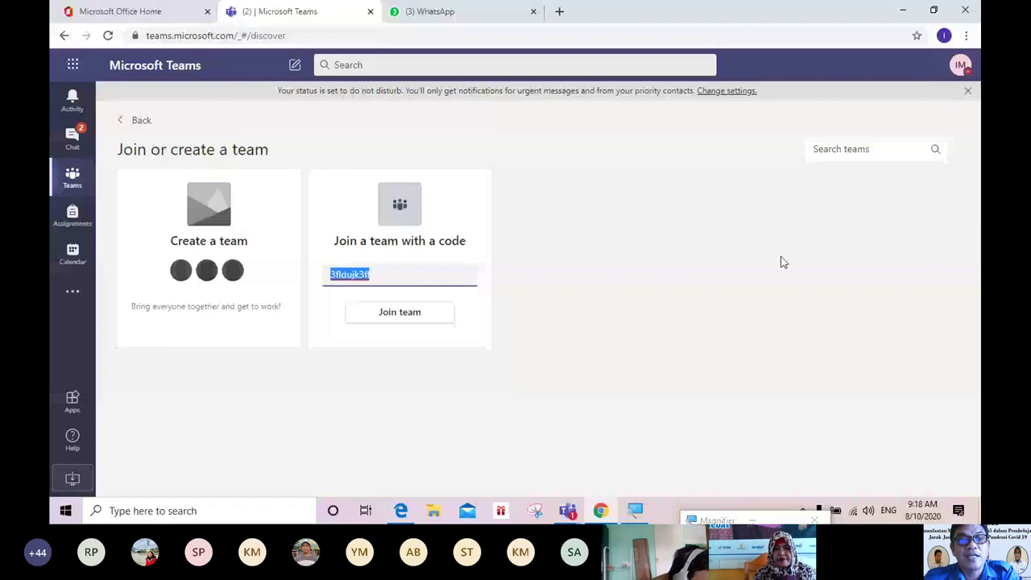
pyautogui.click(393, 275)
pyautogui.press('BackSpace')
pyautogui.press('BackSpace')
pyautogui.press('BackSpace')
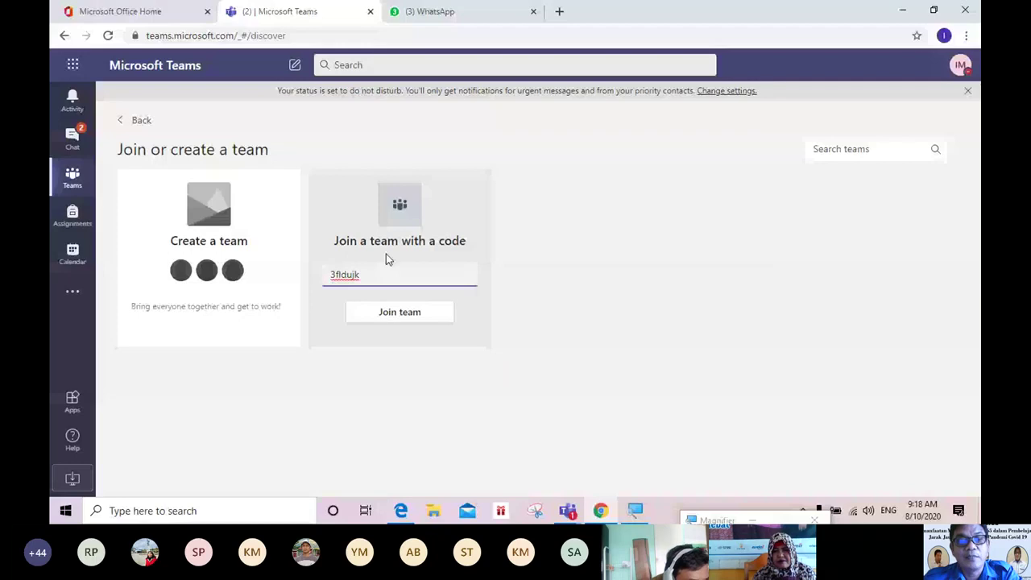
pyautogui.click(386, 314)
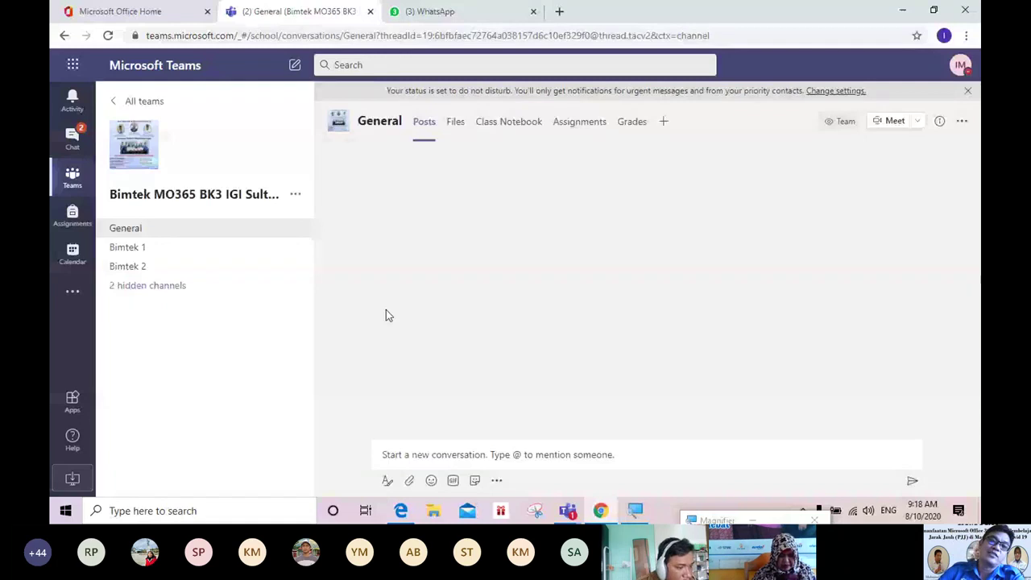
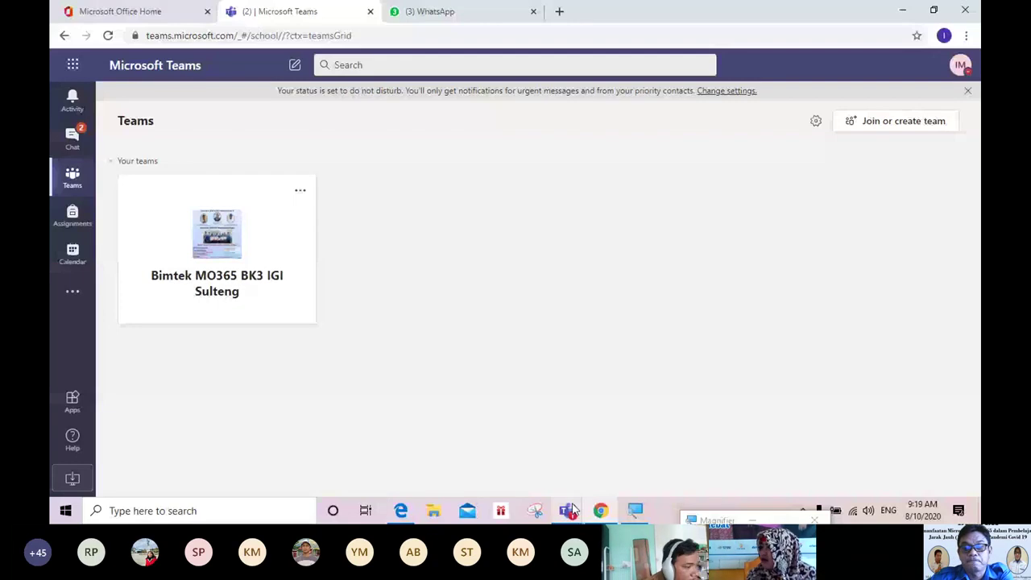
# Step: Magnify the screen to 200% and show the Activity feed with the meeting invitation and team addition
pyautogui.press('super+plus')
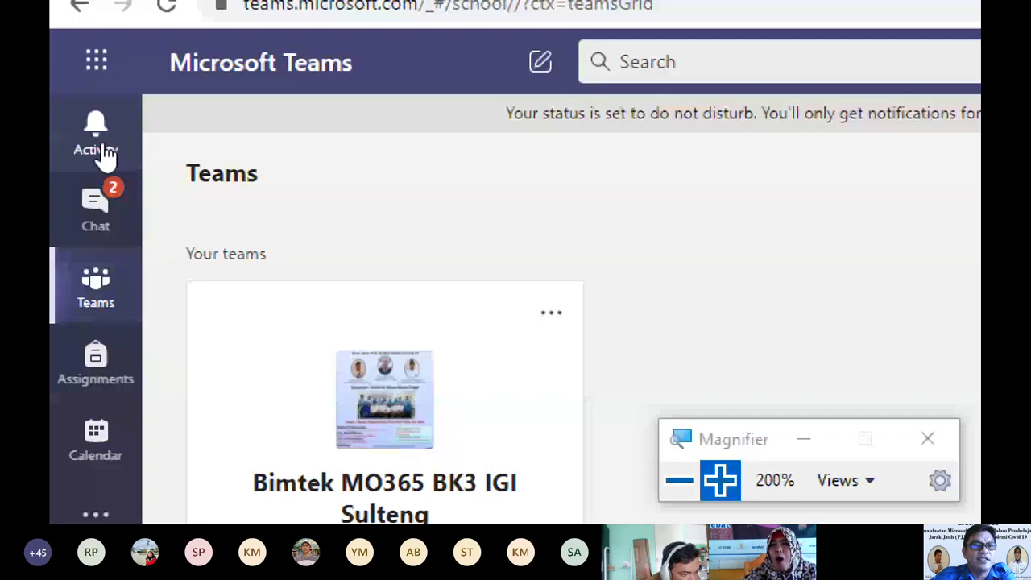
pyautogui.click(78, 127)
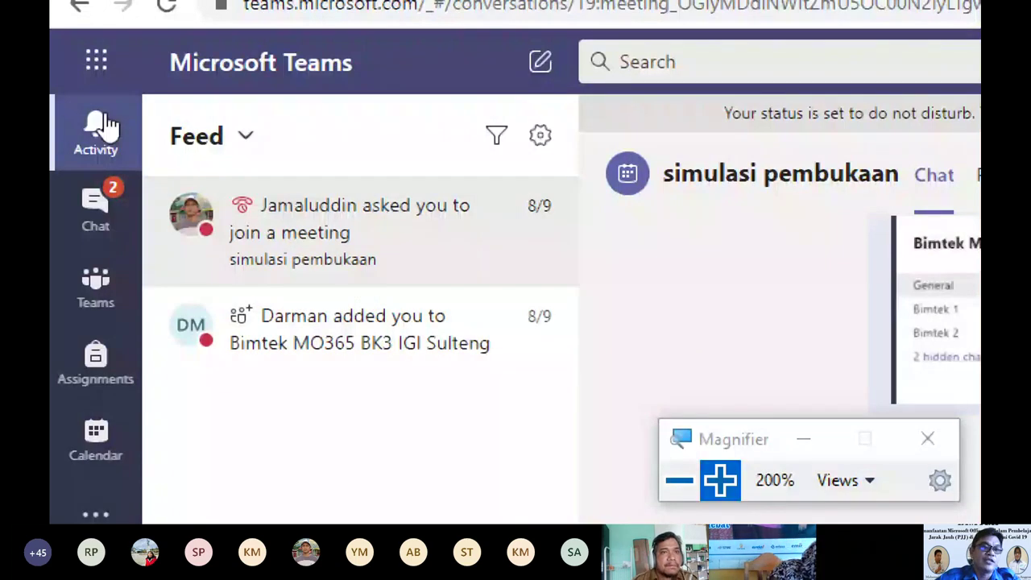
# Step: Show the Recent chats list with the 'simulasi pembukaan' meeting, and return magnification to 100%
pyautogui.click(95, 205)
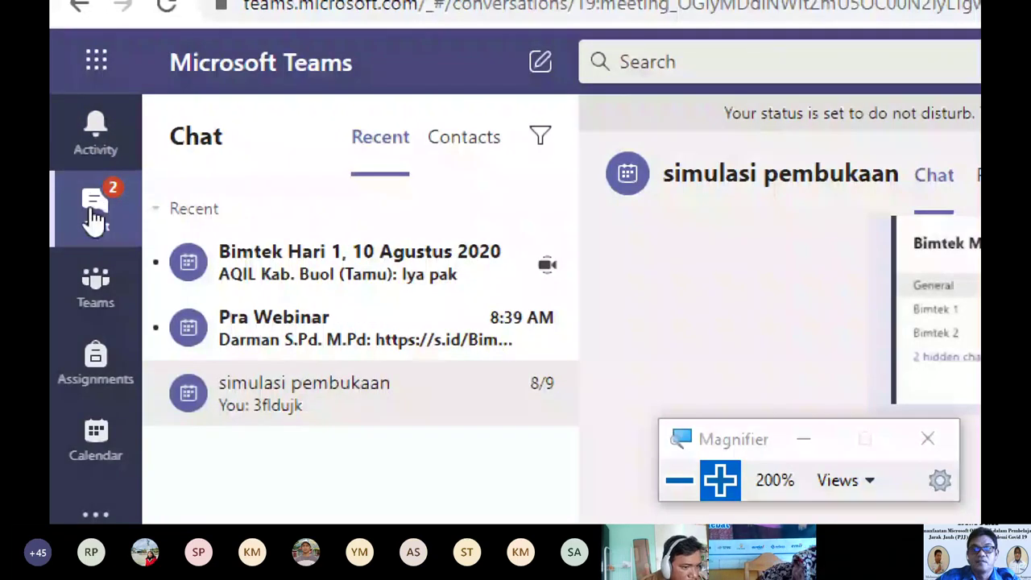
pyautogui.press('super+minus')
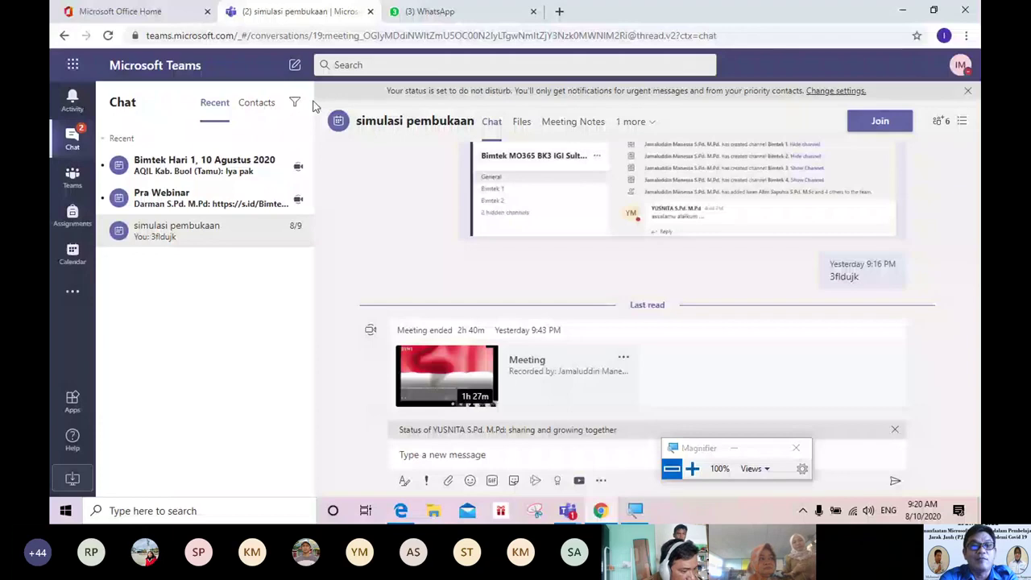
# Step: Search for the colleague by full name and start a one-on-one chat with the matching person
pyautogui.click(387, 63)
pyautogui.write('da')
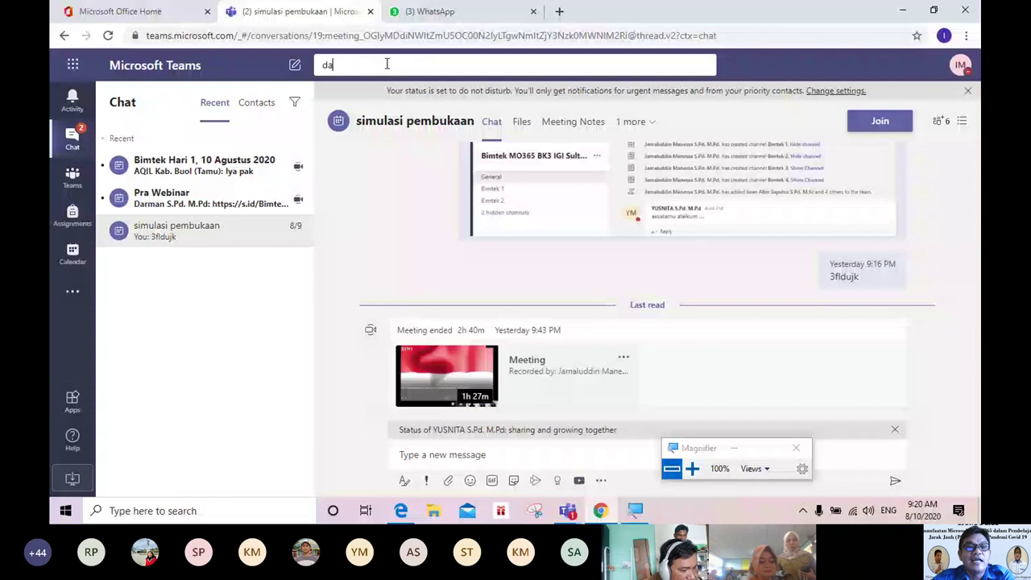
pyautogui.write('rman')
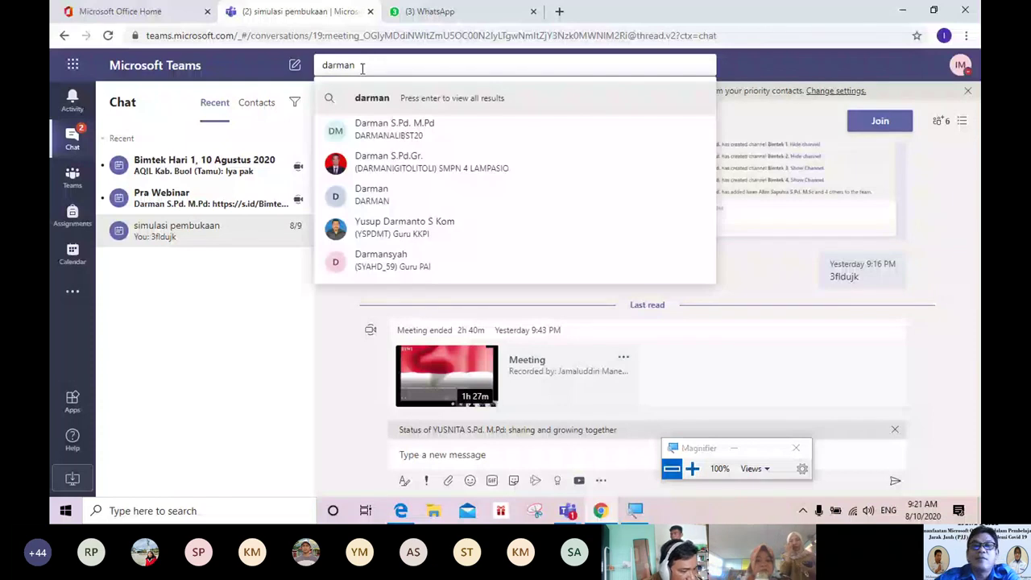
pyautogui.press('Escape')
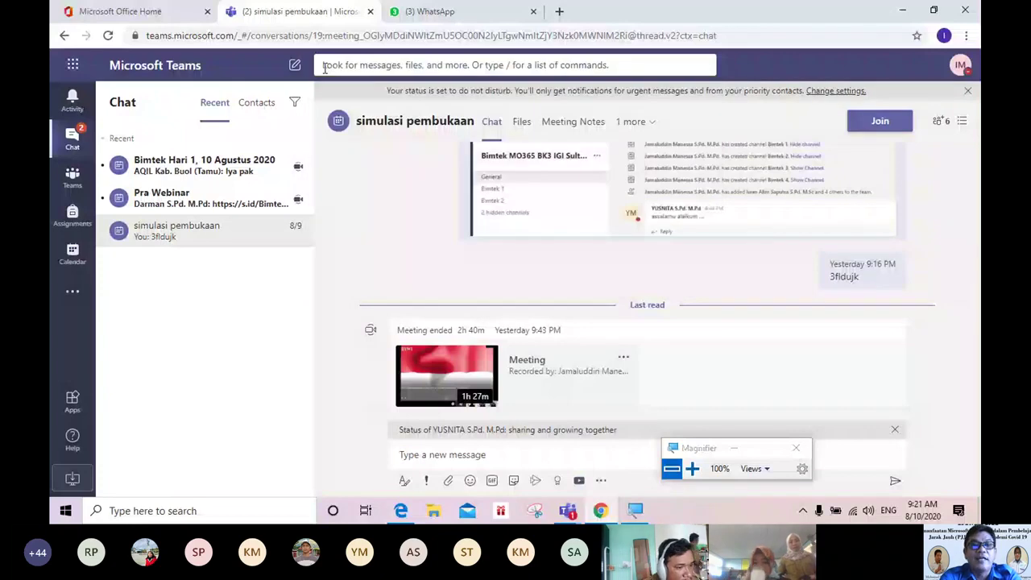
pyautogui.click(325, 68)
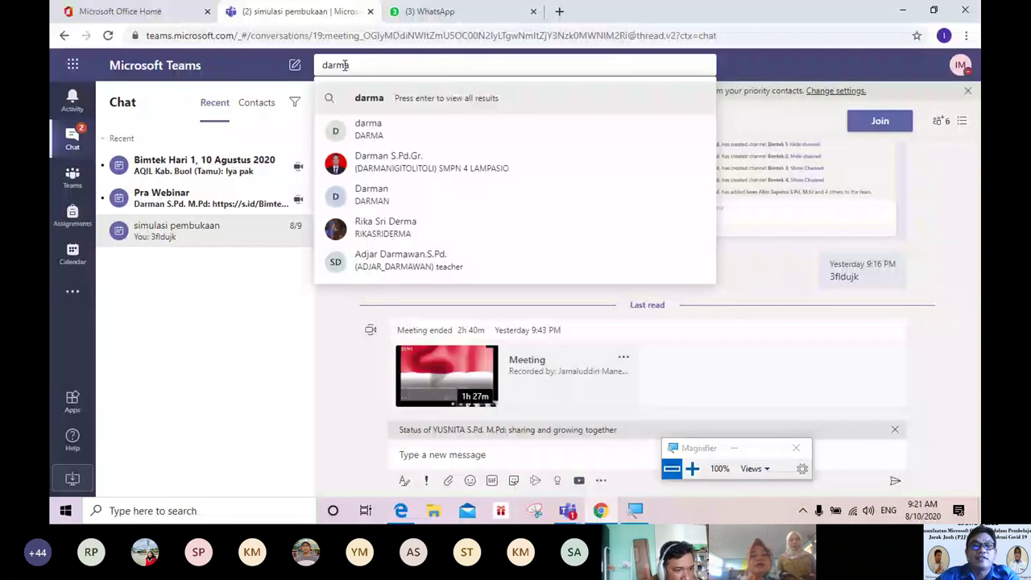
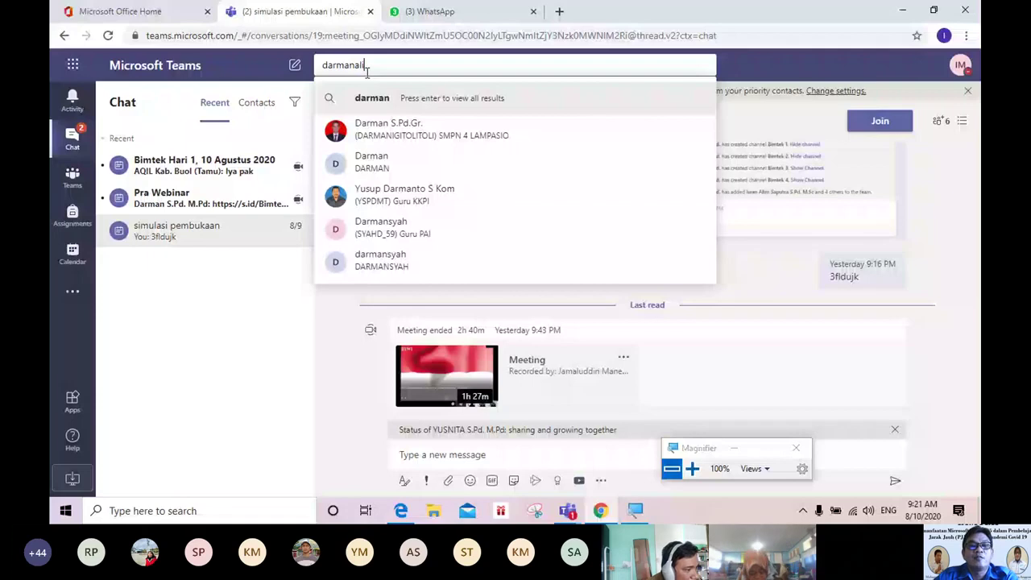
pyautogui.click(383, 132)
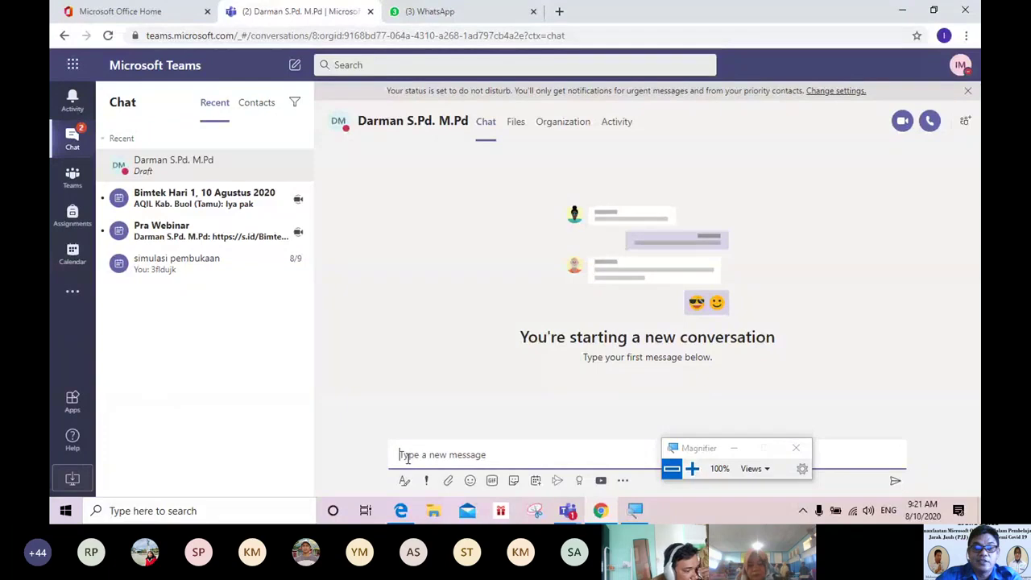
# Step: Send the greeting 'hai' to the colleague in the new chat
pyautogui.write('ha')
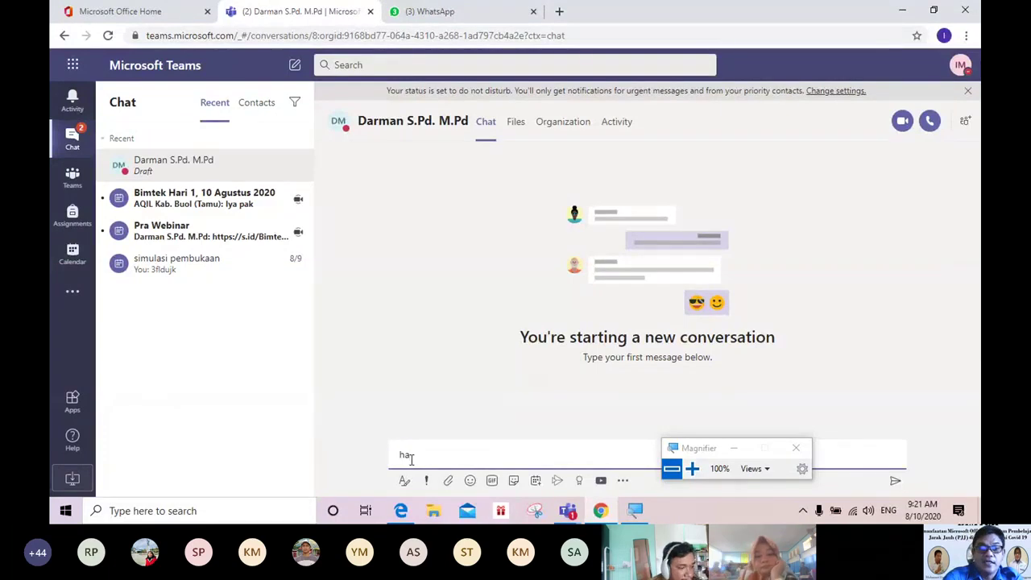
pyautogui.write('i')
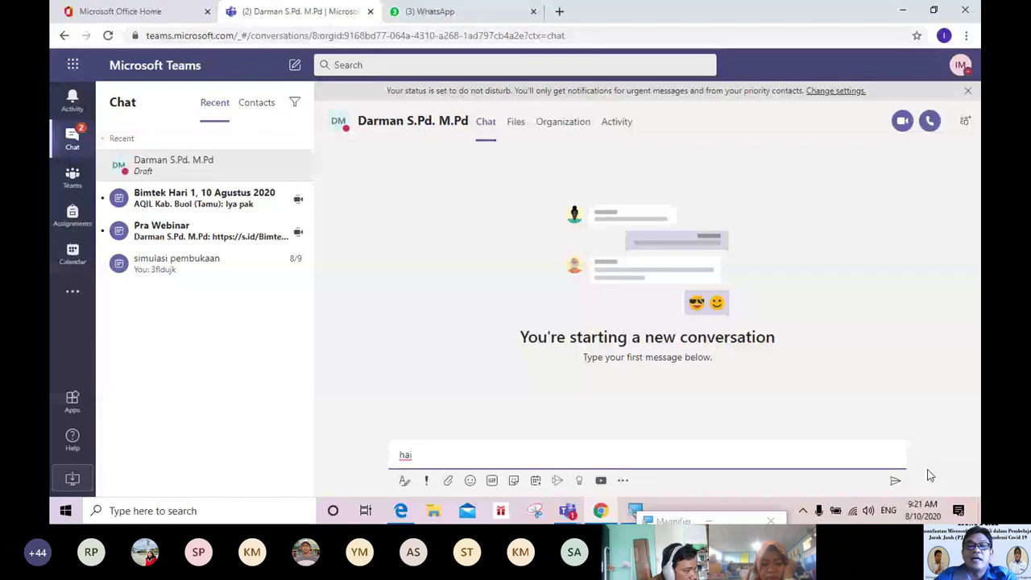
pyautogui.press('Return')
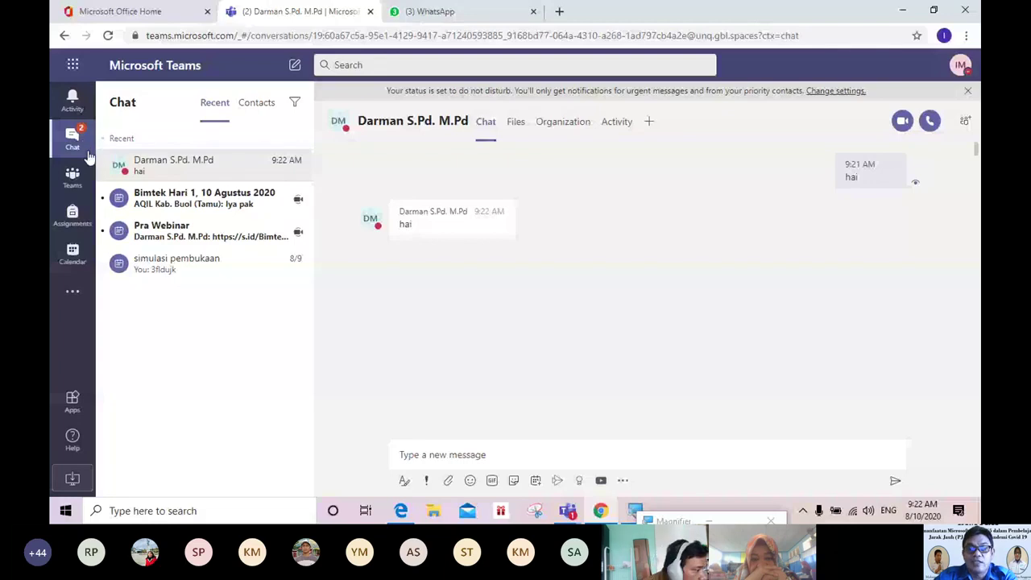
# Step: Zoom the screen to 200% and back, then show Assignments with Bimtek MO365 BK3 IGI Sulteng listed
pyautogui.click(650, 518)
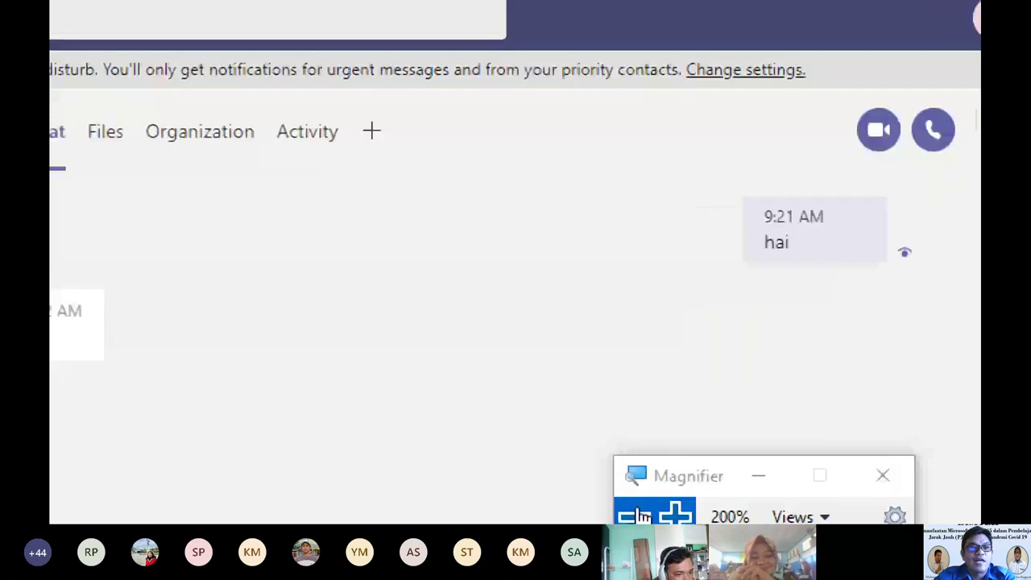
pyautogui.click(641, 516)
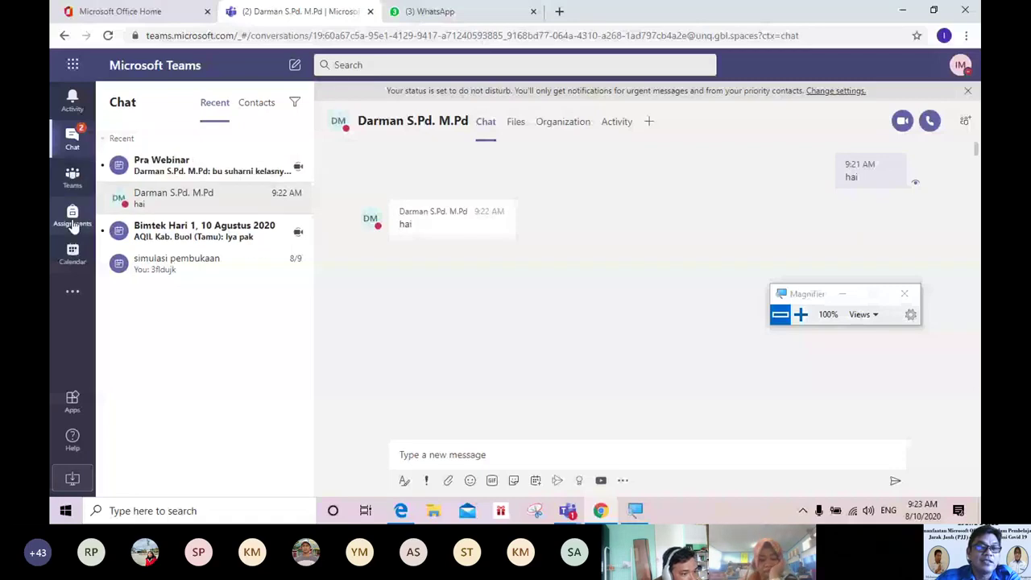
pyautogui.click(73, 226)
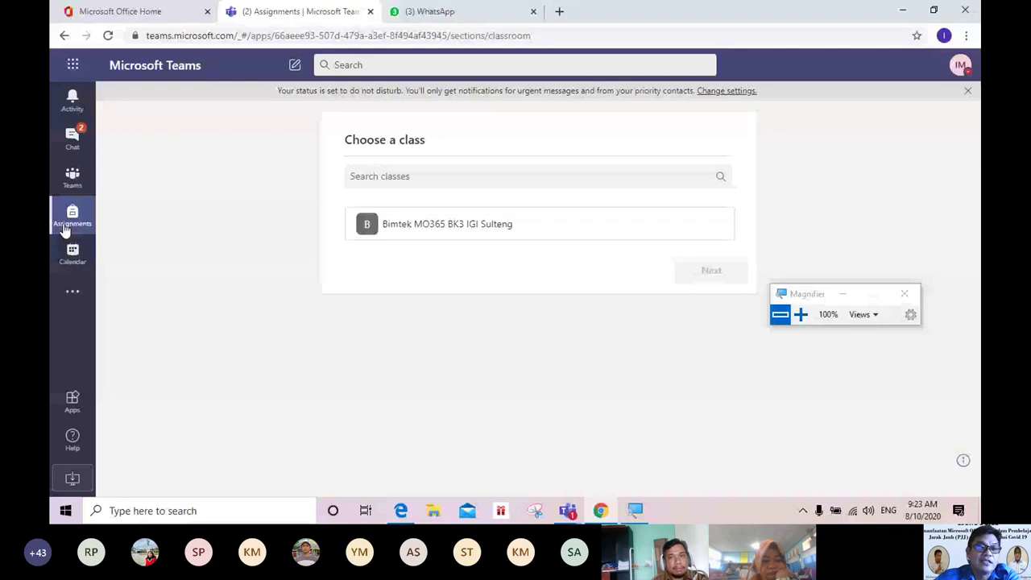
# Step: Show the Calendar's August 2020 work week with the Monday 8–11 AM meeting
pyautogui.click(72, 251)
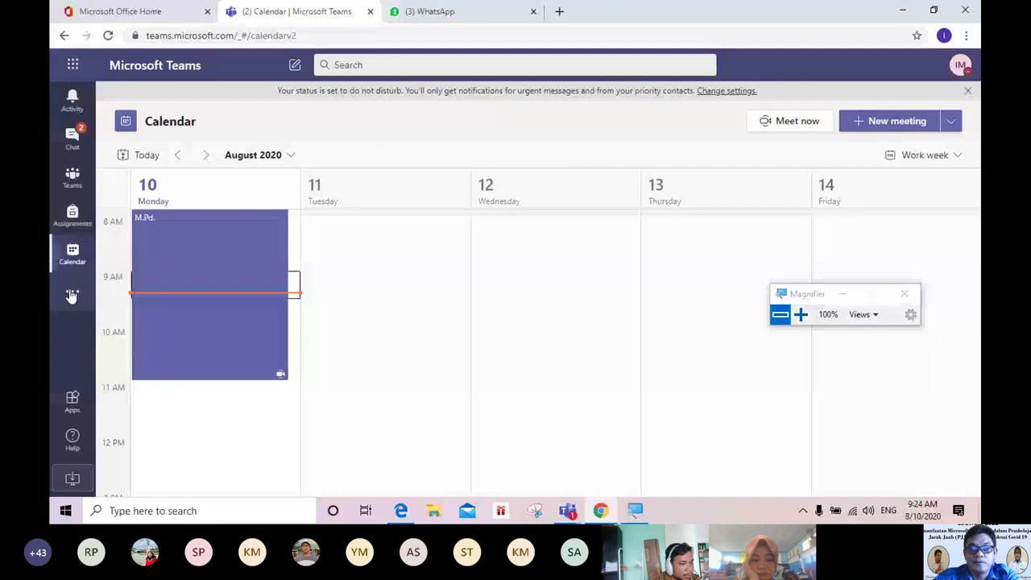
# Step: Bring the Magnifier window to the front and close it
pyautogui.click(633, 510)
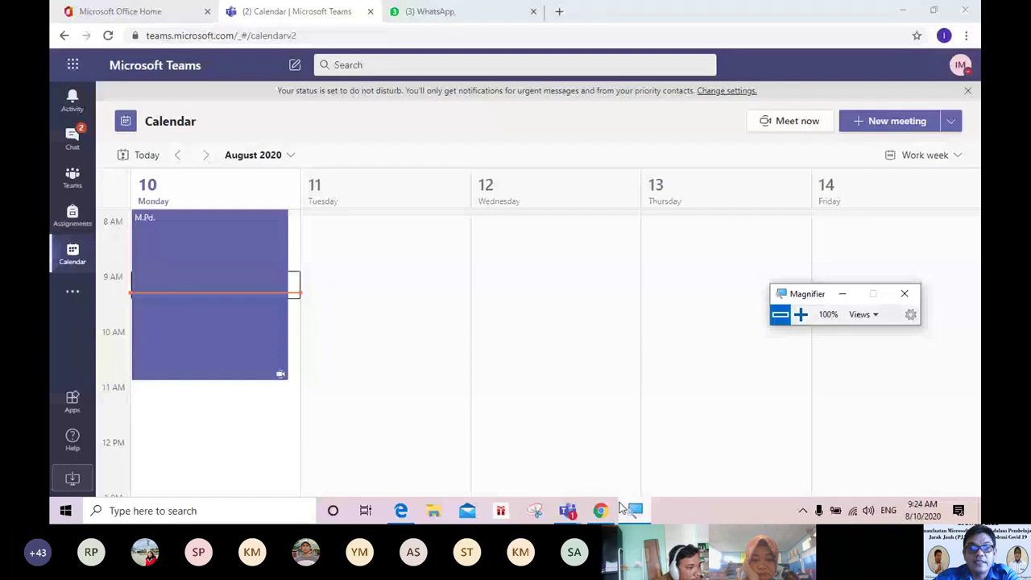
pyautogui.click(621, 506)
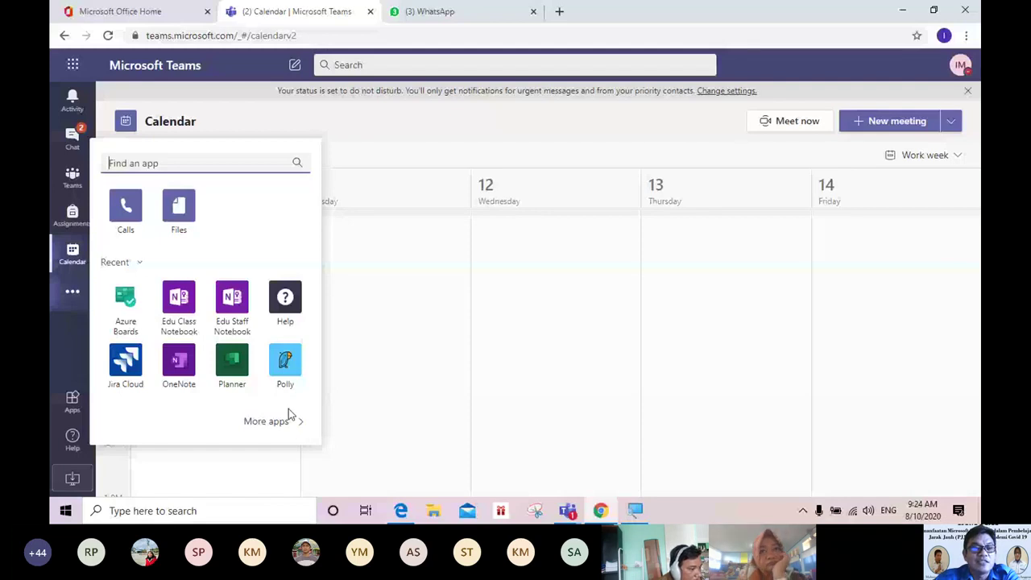
# Step: Dismiss the extra apps list and return to the Teams overview showing Bimtek MO365 BK3 IGI Sulteng
pyautogui.click(75, 326)
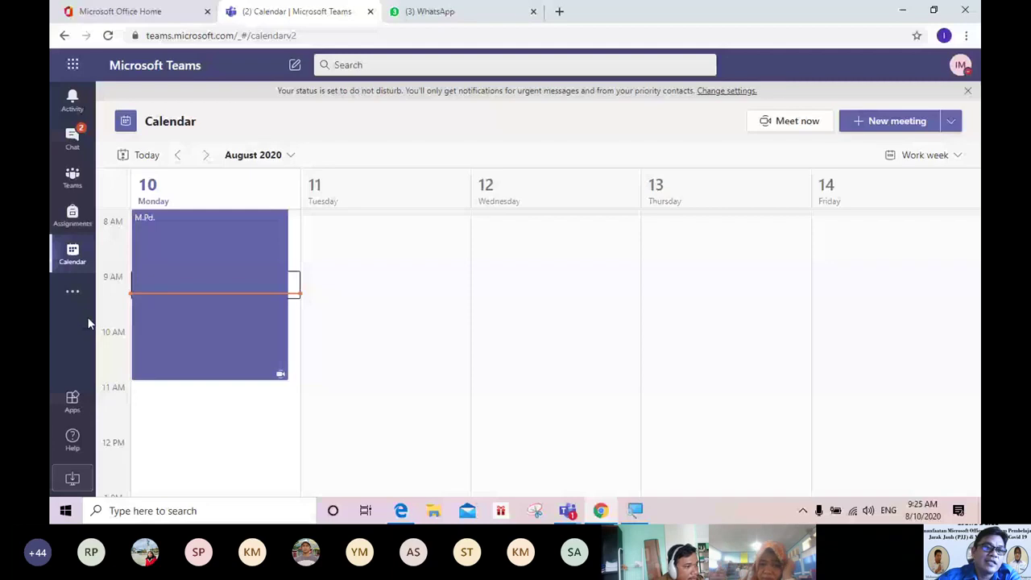
pyautogui.click(72, 179)
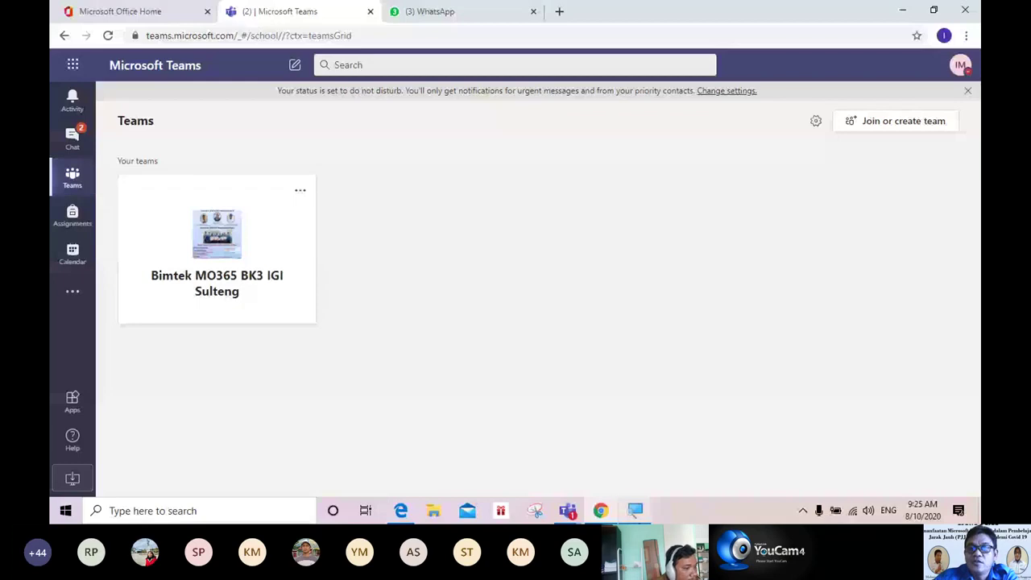
pyautogui.press('super+plus')
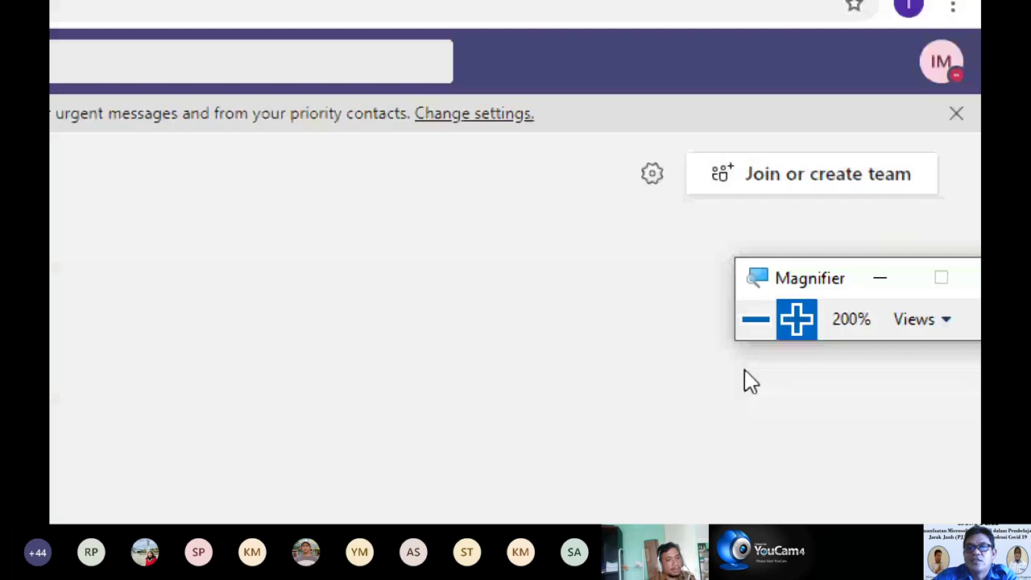
pyautogui.click(758, 326)
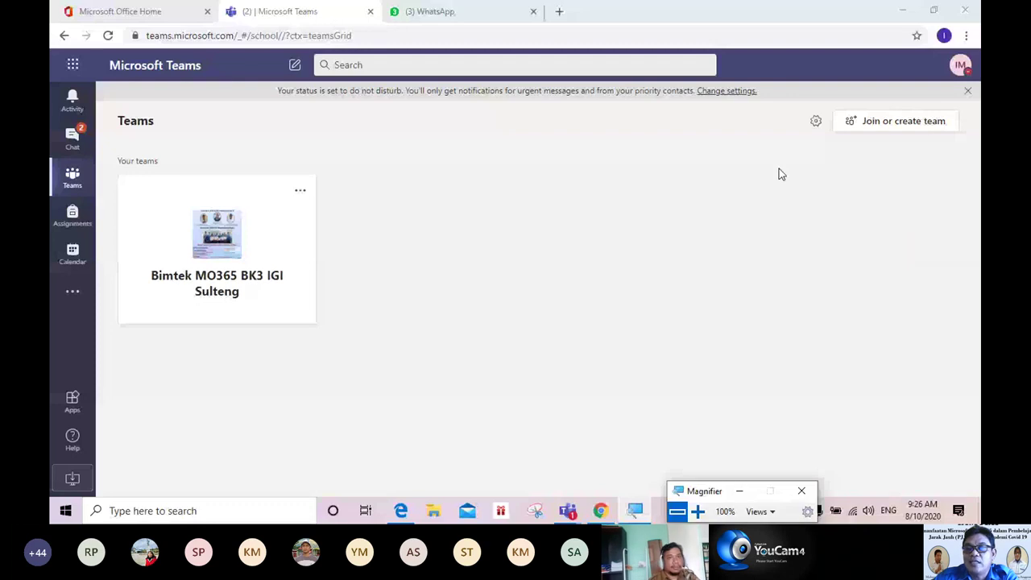
# Step: Go to the Join or create a team page from the Teams overview
pyautogui.click(887, 125)
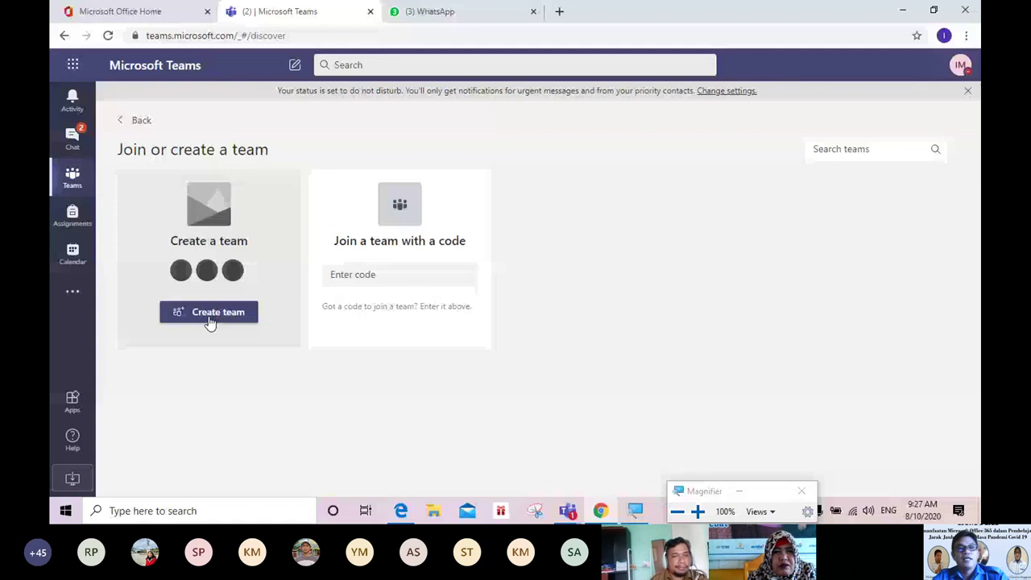
# Step: Create a new team of the Class type, bringing up its blank name and description form
pyautogui.click(209, 319)
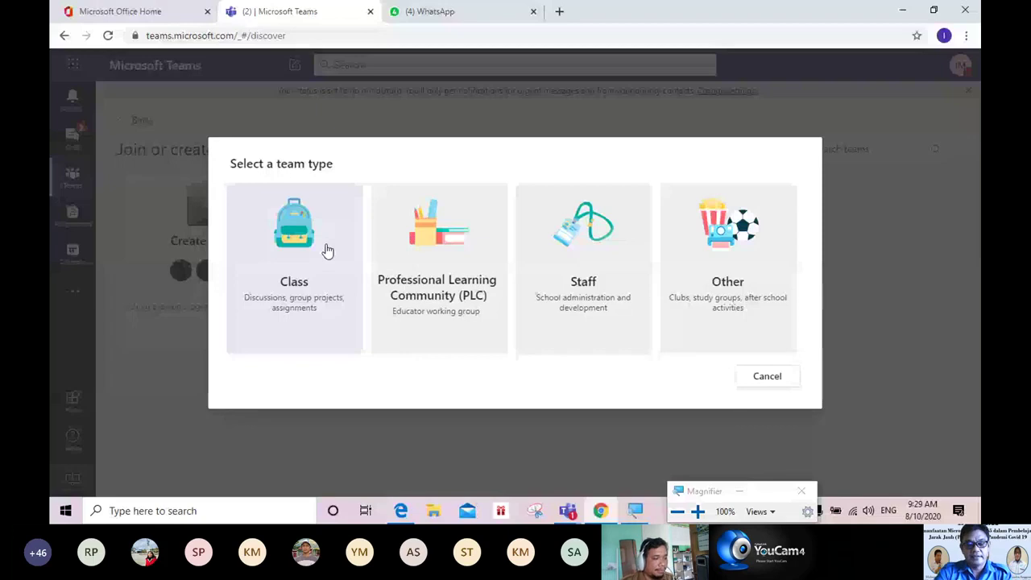
pyautogui.click(328, 251)
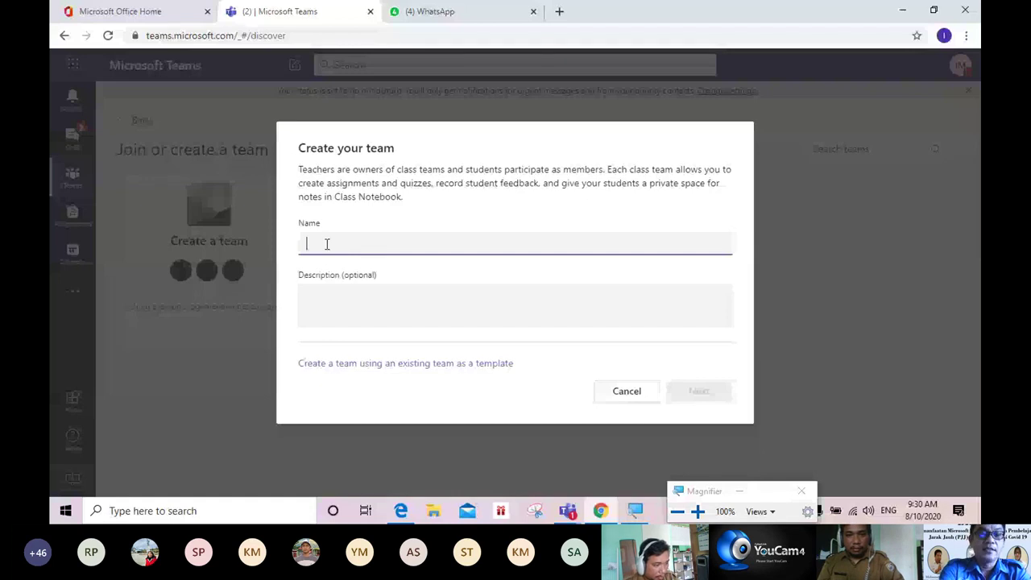
# Step: Enter 'IPA KELAS VIII SMP' in the Name field of the new class team
pyautogui.write('IP')
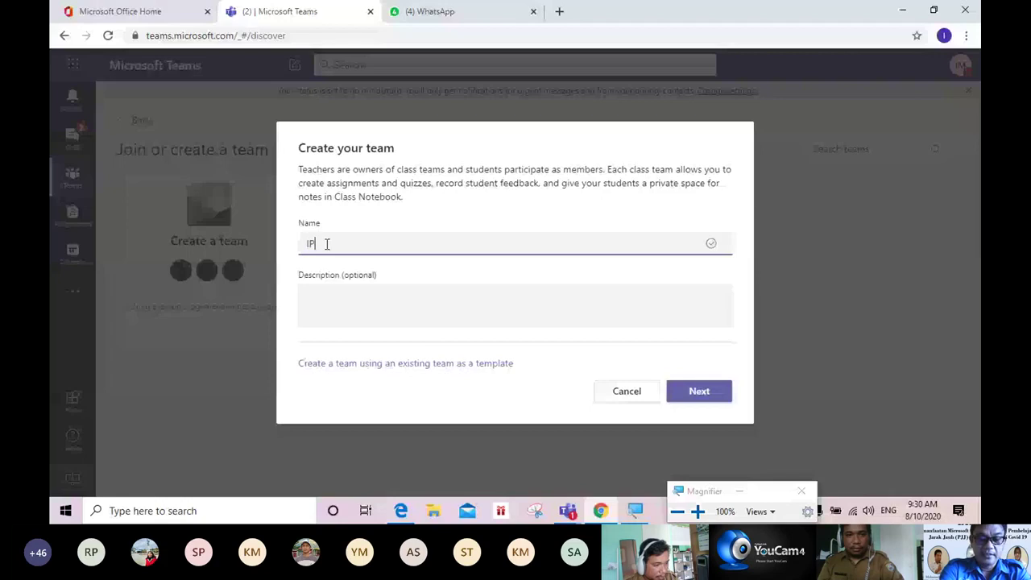
pyautogui.write('A KEL')
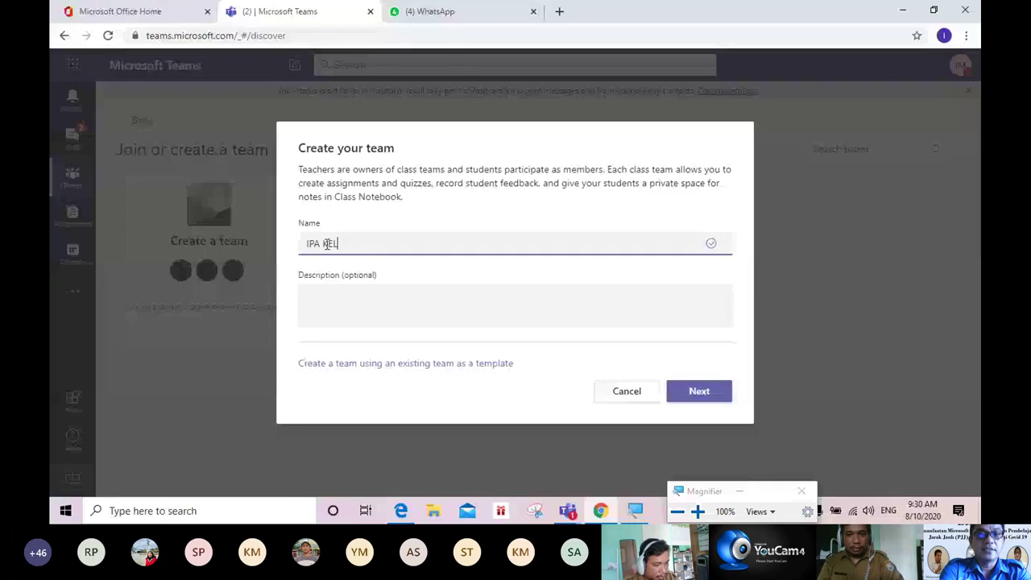
pyautogui.write('AS ')
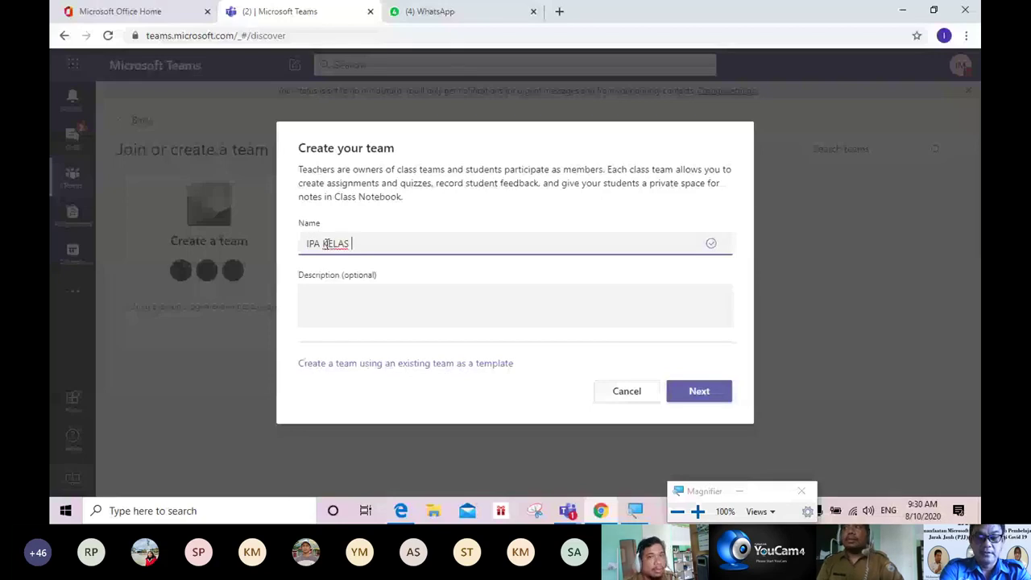
pyautogui.write('VII')
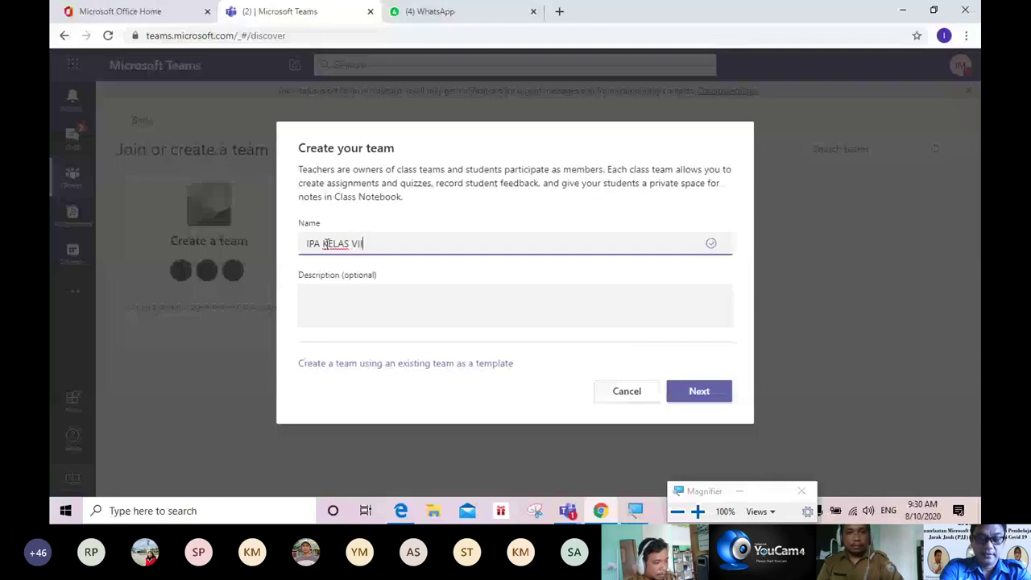
pyautogui.write('I')
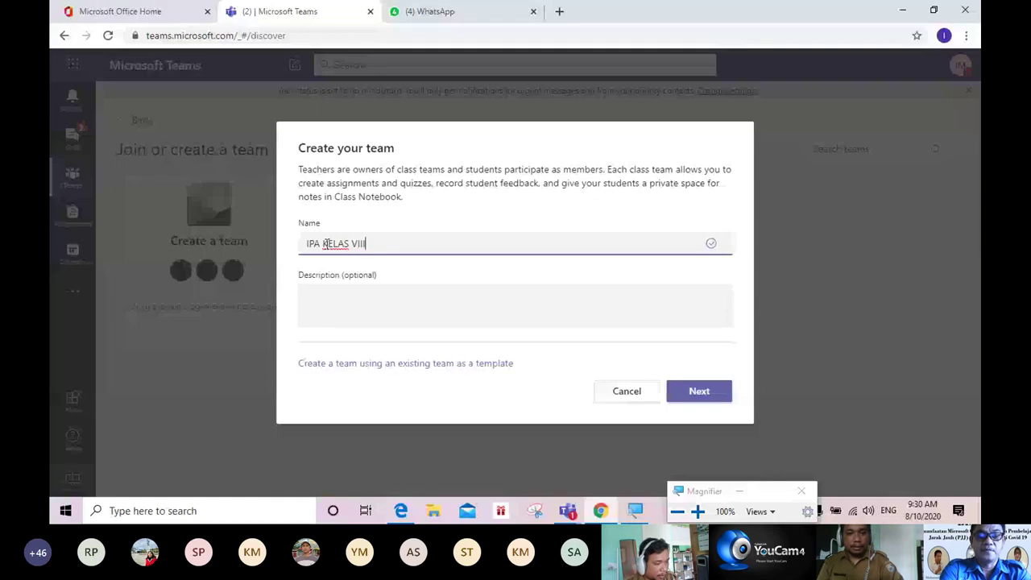
pyautogui.write(' SMP')
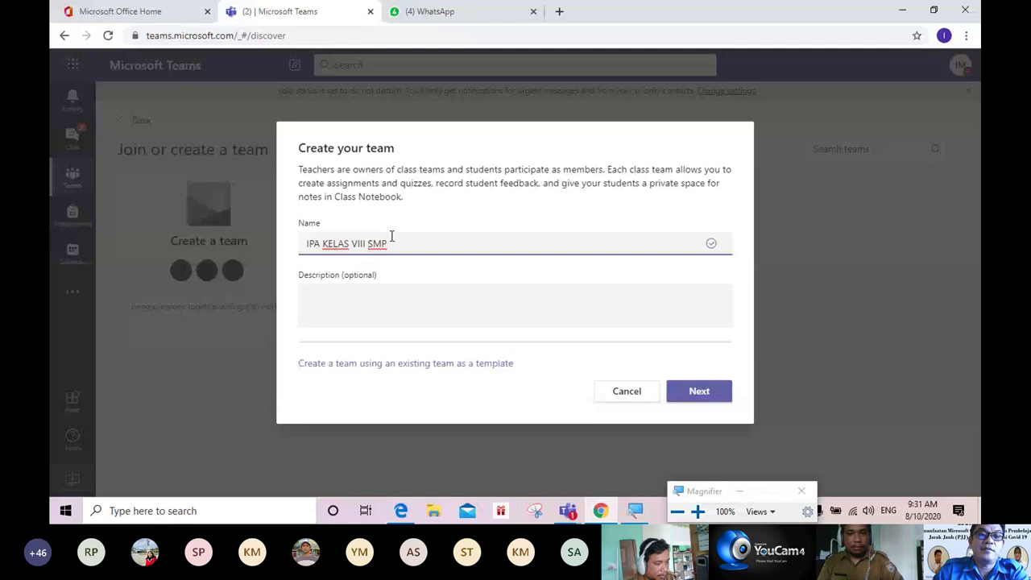
# Step: Change the team name to 'IPA KELAS VIIIa SMP' with a lowercase 'a', leaving the description blank
pyautogui.click(363, 246)
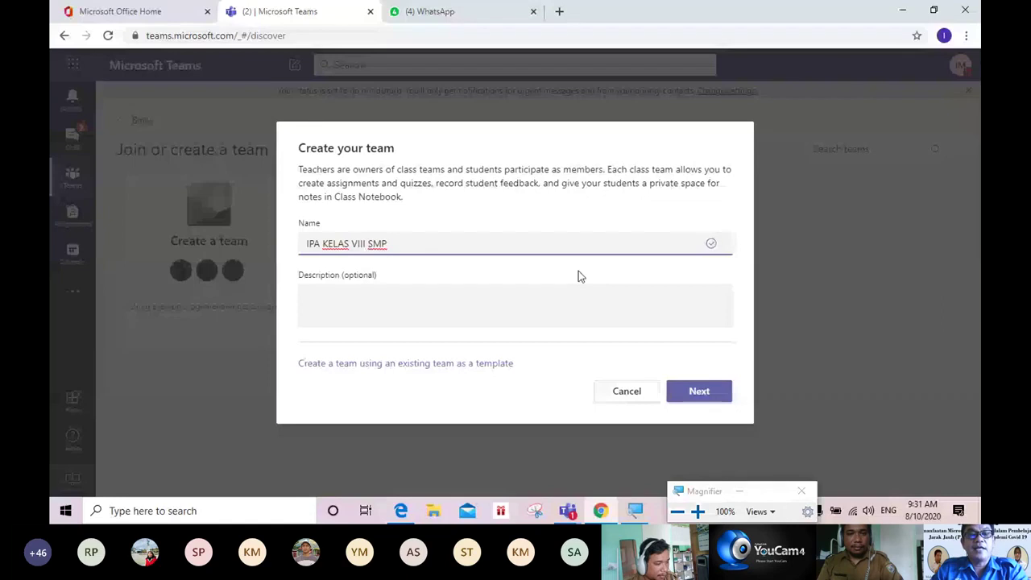
pyautogui.write('A')
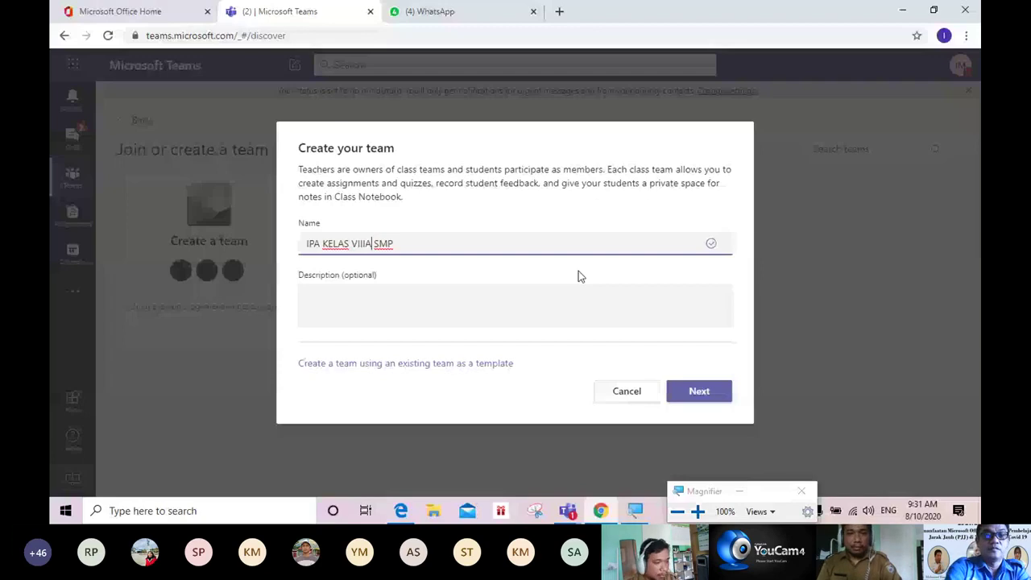
pyautogui.press('BackSpace')
pyautogui.write('a')
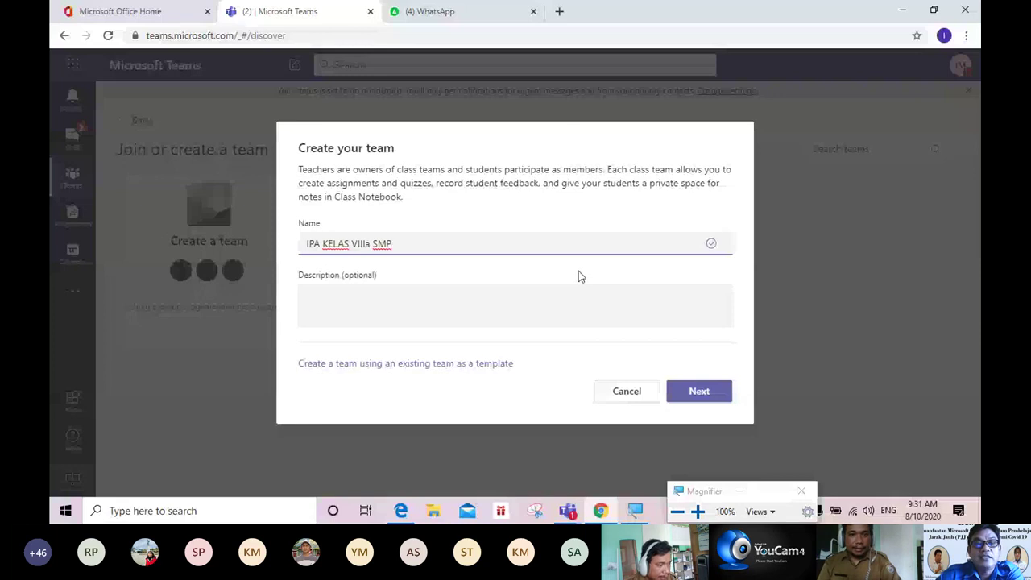
pyautogui.click(316, 294)
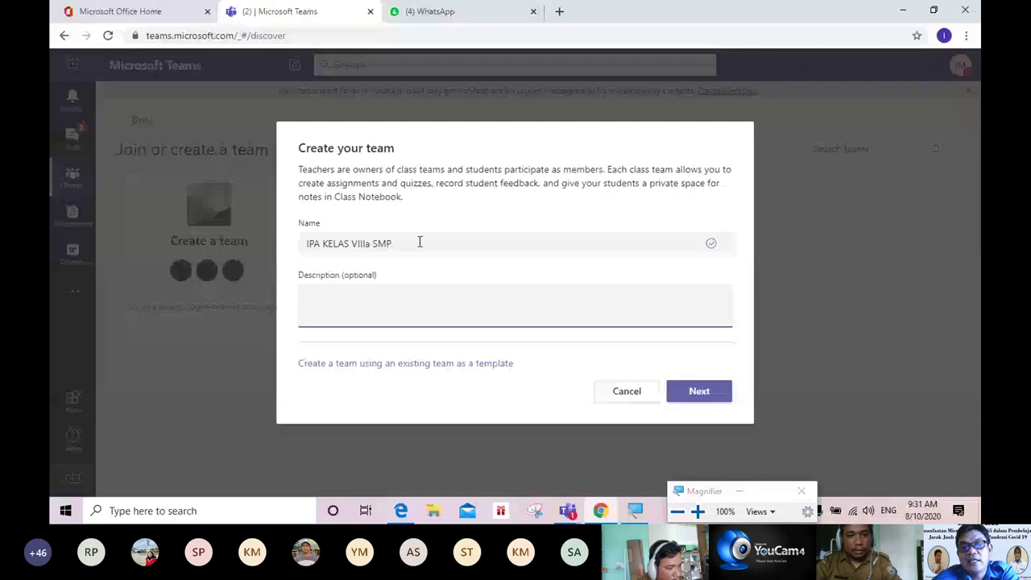
# Step: Create the IPA KELAS VIIIa SMP team and highlight its name in the add-people dialog title
pyautogui.click(699, 393)
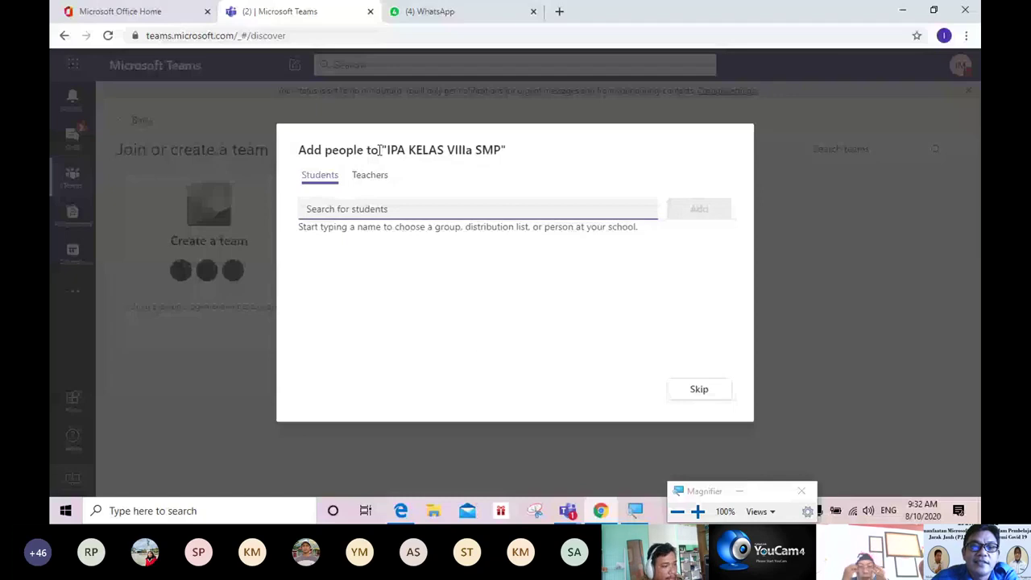
pyautogui.moveTo(380, 150); pyautogui.dragTo(507, 159)
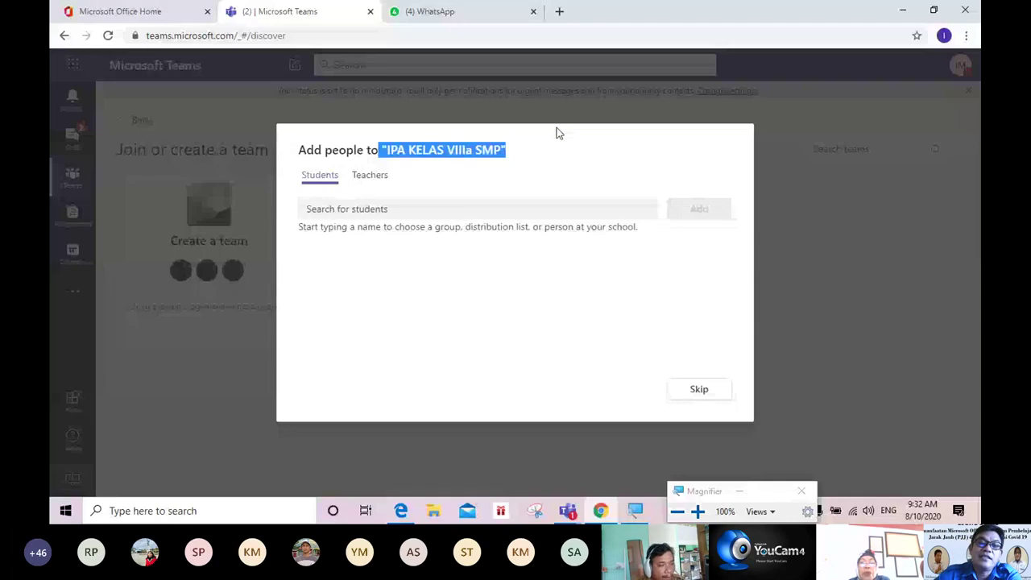
pyautogui.click(303, 167)
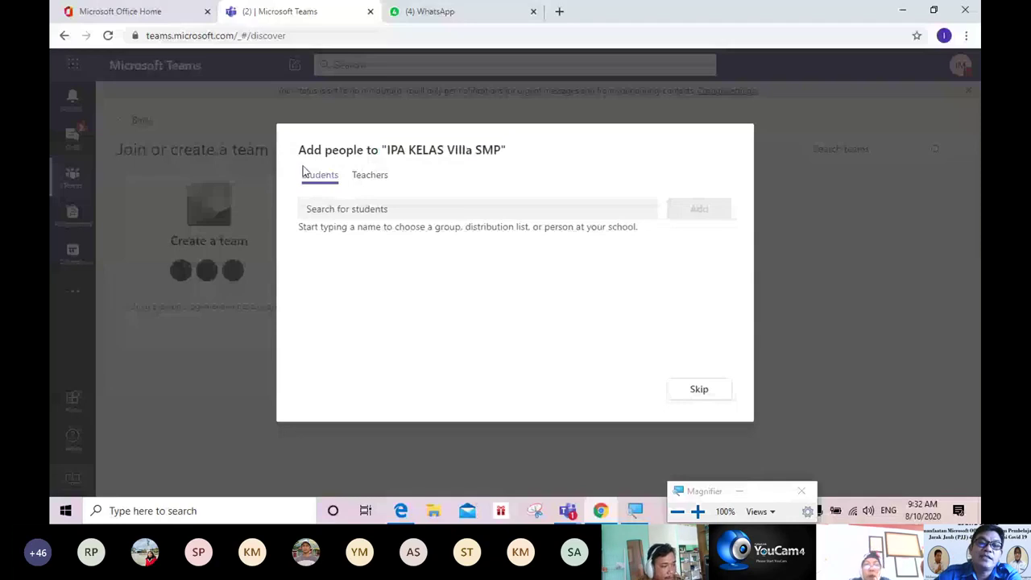
pyautogui.moveTo(313, 150); pyautogui.dragTo(322, 150)
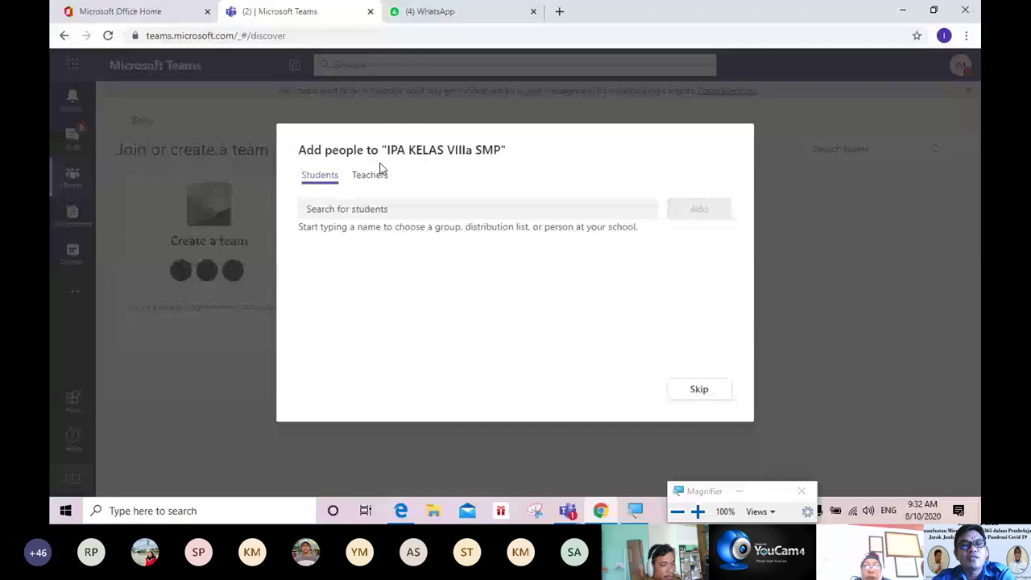
pyautogui.click(316, 207)
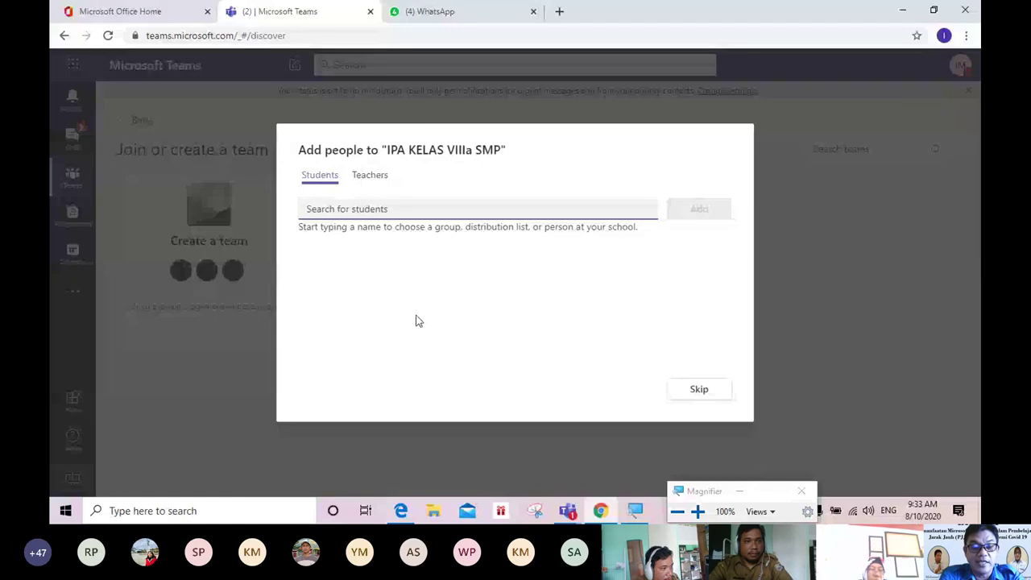
# Step: Search the Students tab by name and stage the top matching student
pyautogui.write('d')
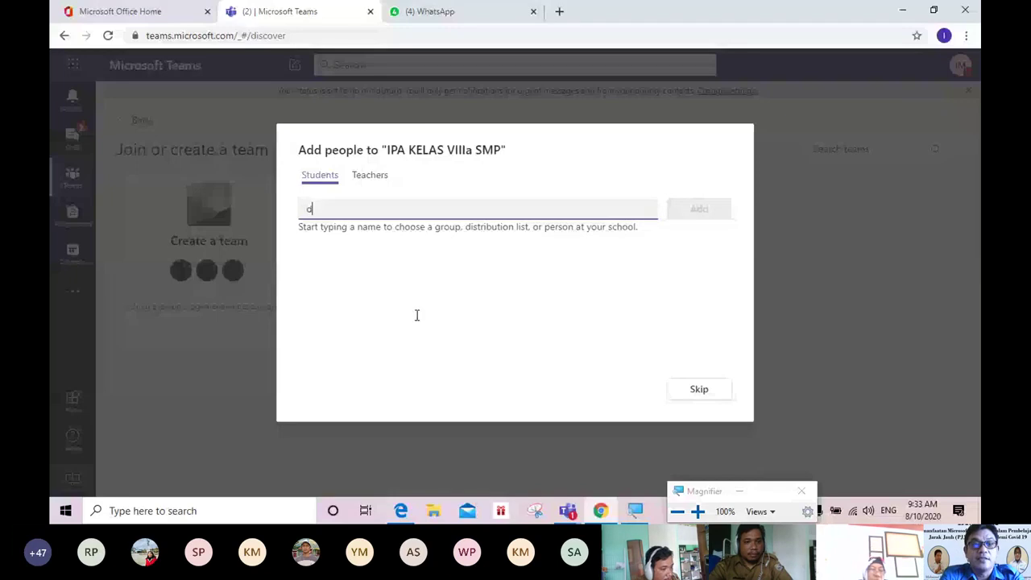
pyautogui.write('e')
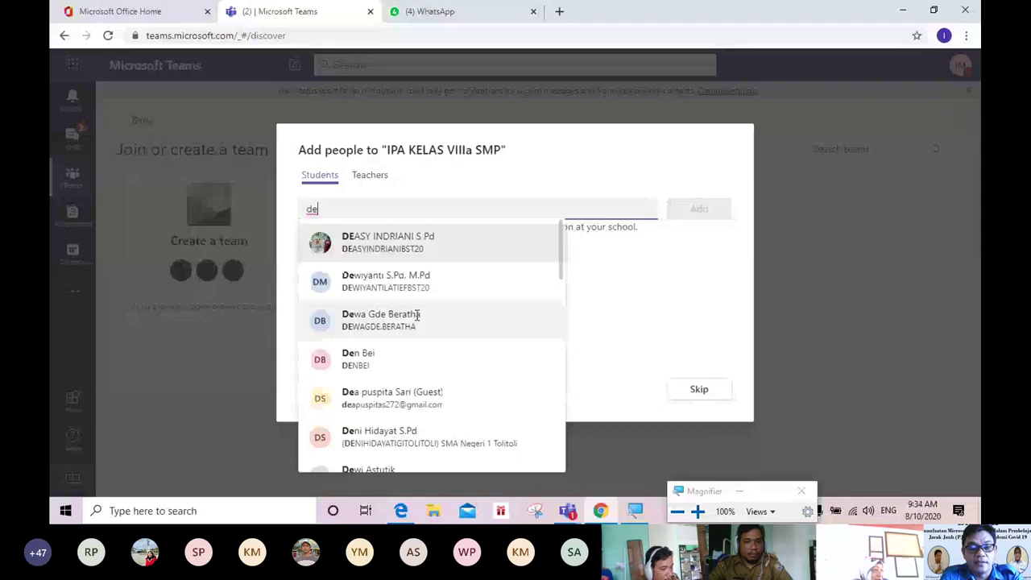
pyautogui.write('wi')
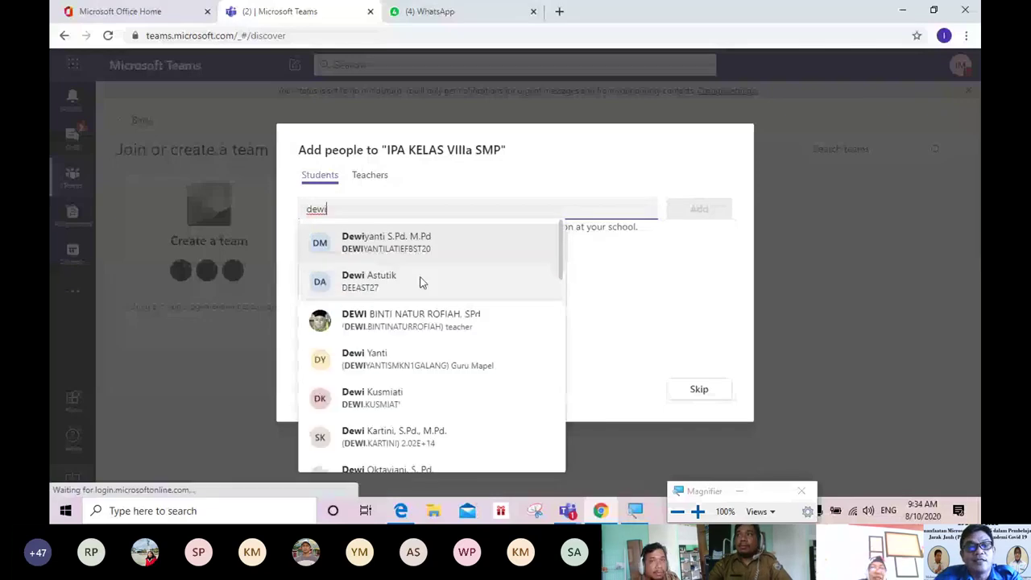
pyautogui.press('BackSpace')
pyautogui.press('BackSpace')
pyautogui.press('BackSpace')
pyautogui.press('BackSpace')
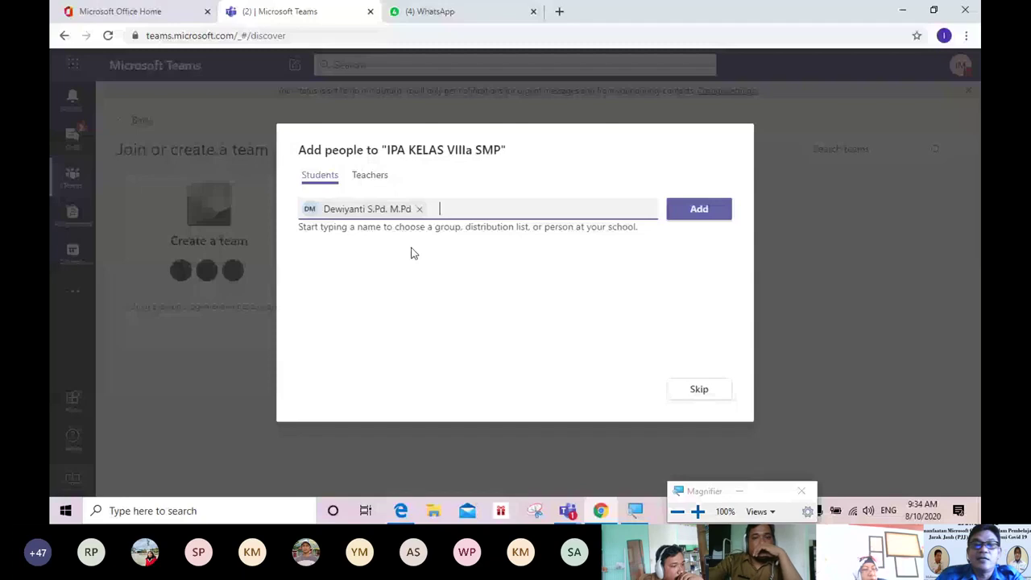
# Step: Select a second student from the suggestions and add both students to the class
pyautogui.click(487, 243)
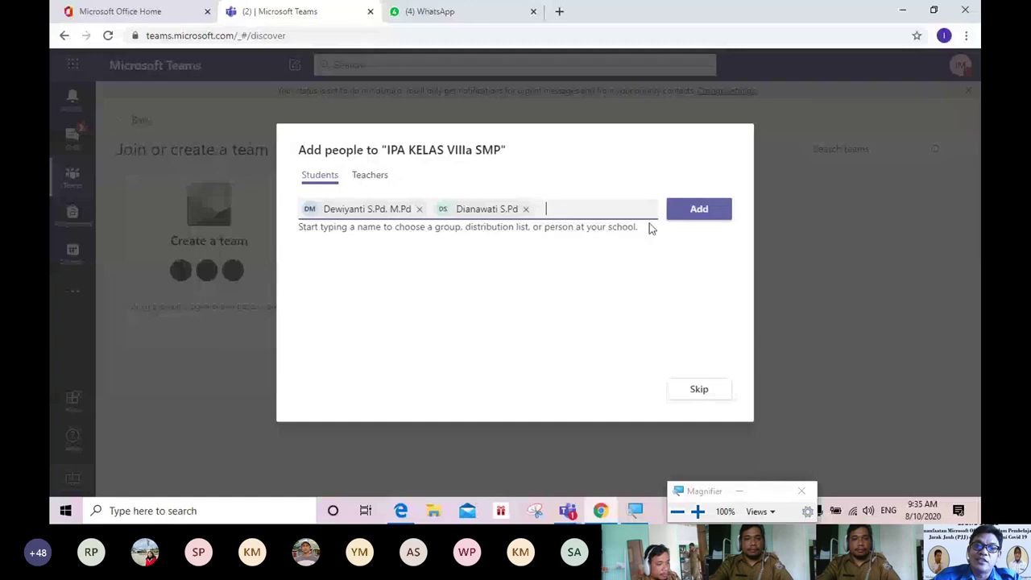
pyautogui.click(696, 212)
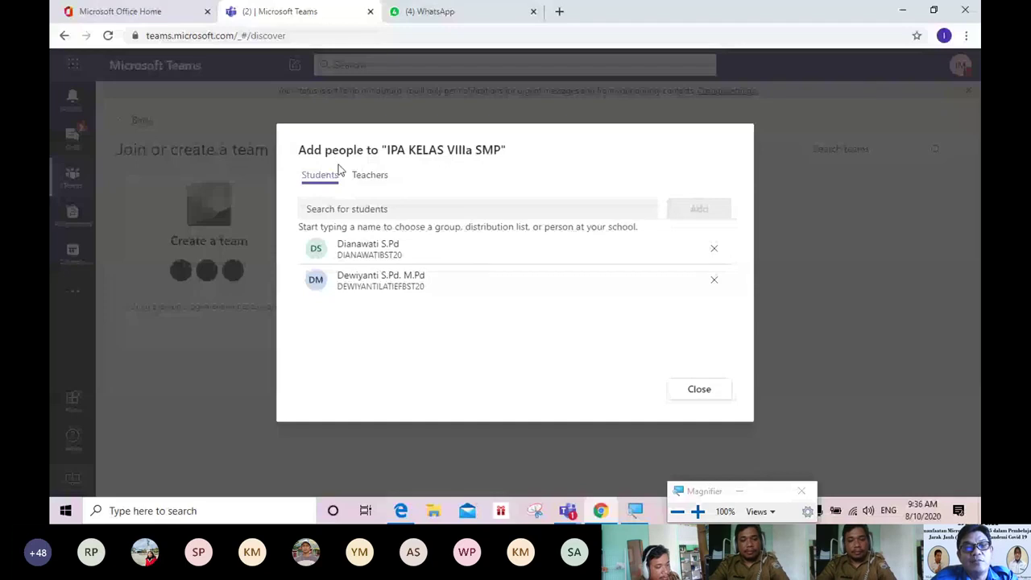
# Step: On the Teachers tab, search three teachers by name, select each match, and add them
pyautogui.click(376, 184)
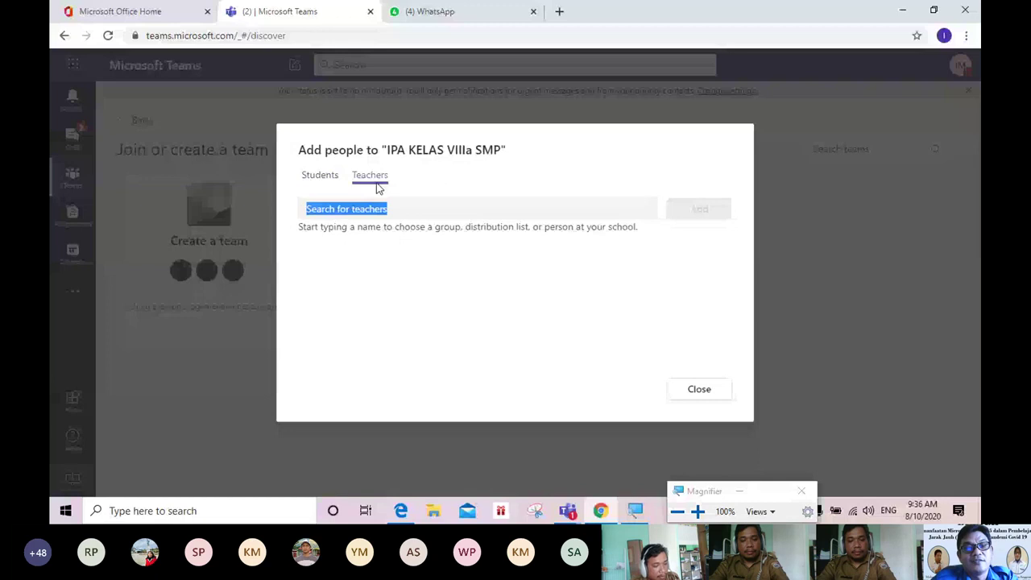
pyautogui.click(426, 182)
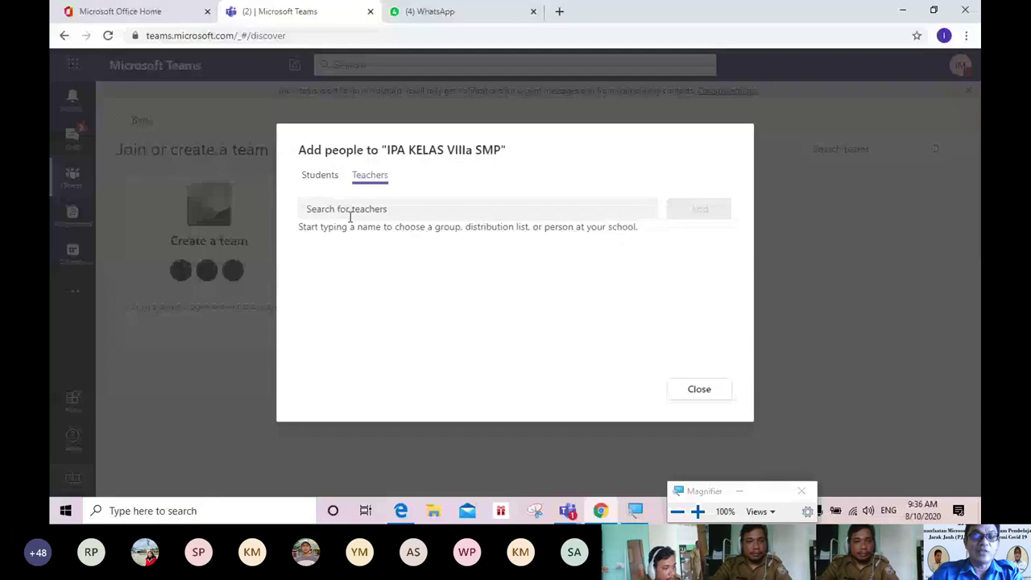
pyautogui.click(371, 209)
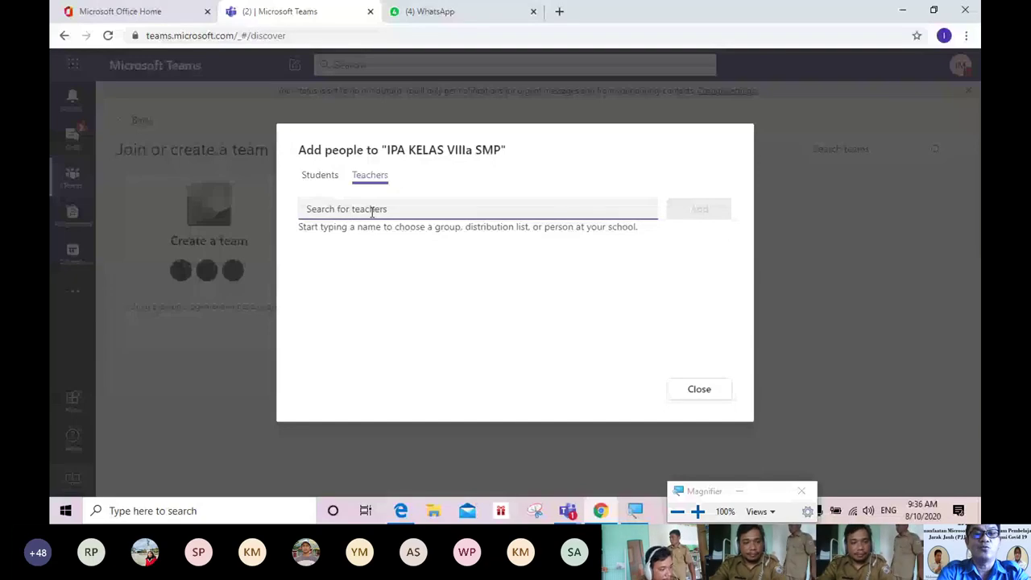
pyautogui.write('Dar')
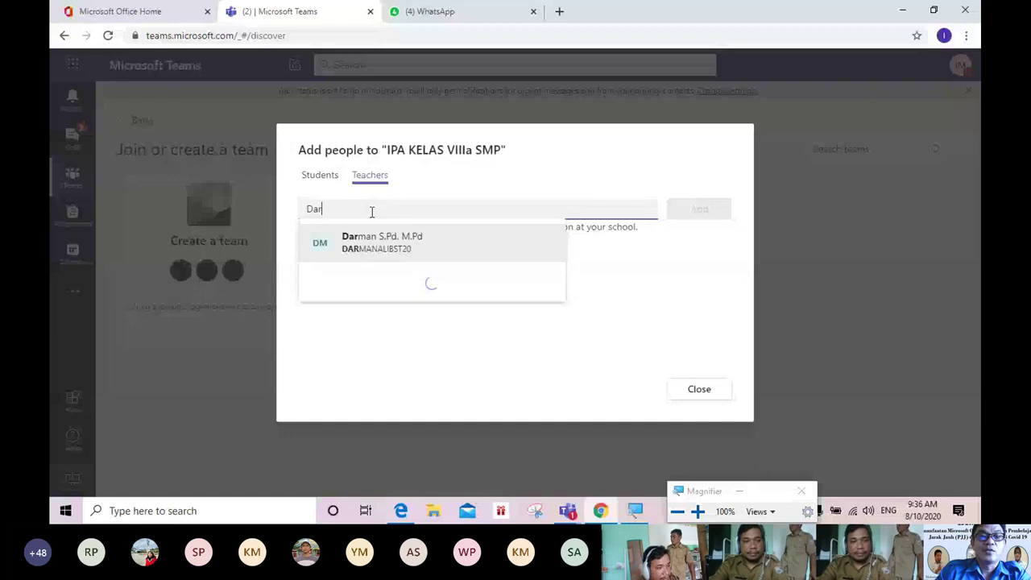
pyautogui.click(382, 243)
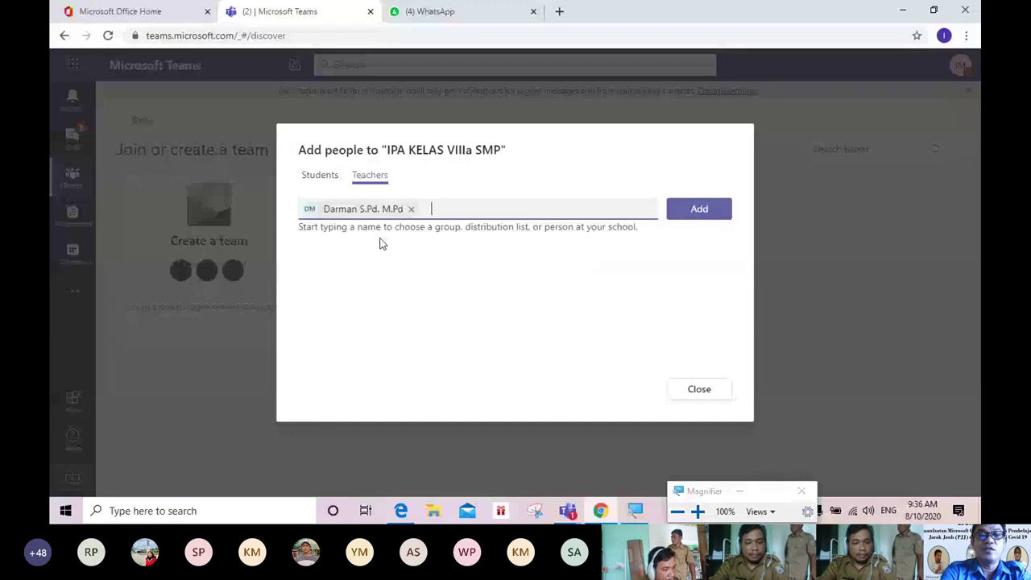
pyautogui.write('Dian')
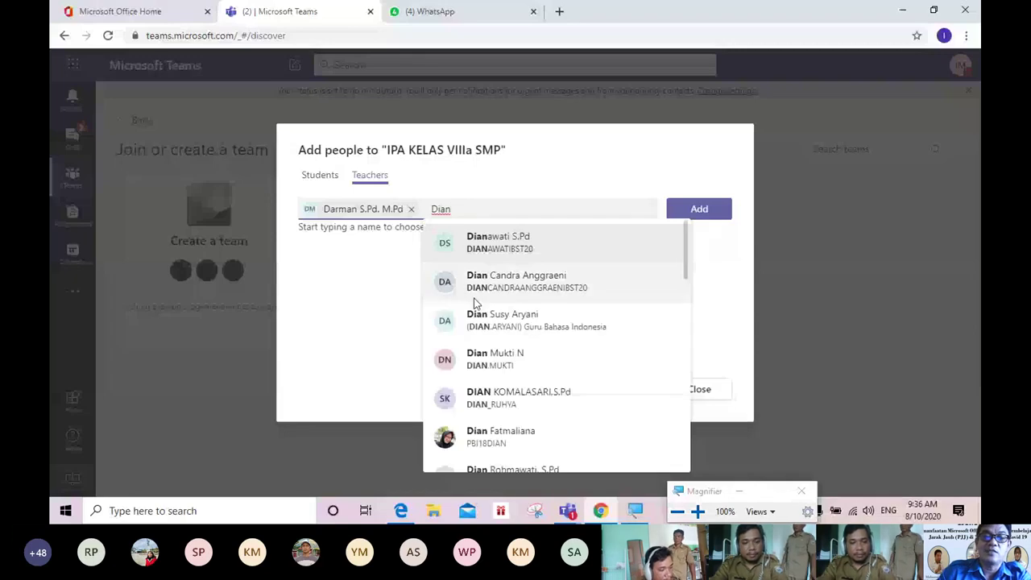
pyautogui.click(474, 282)
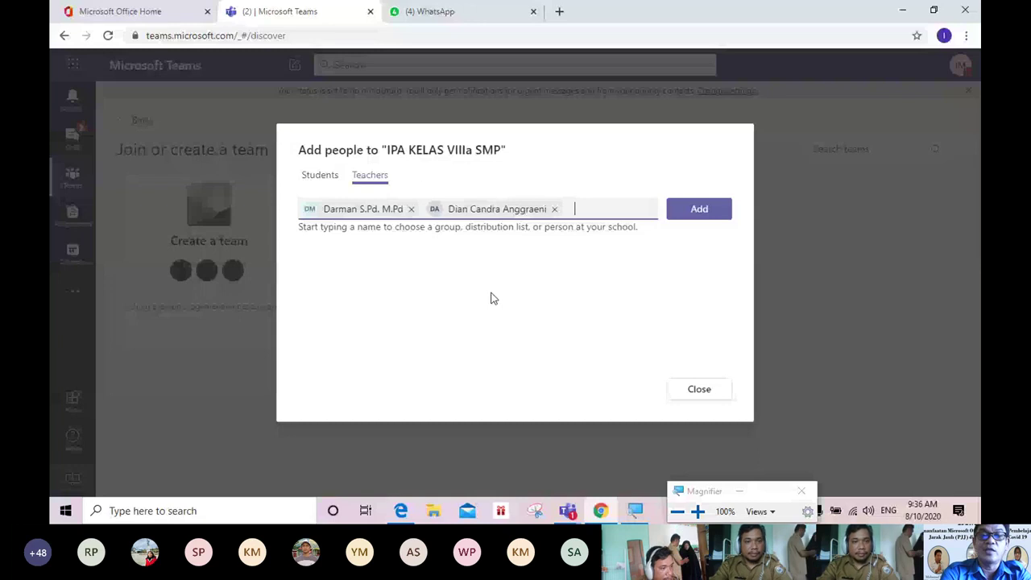
pyautogui.write('Y')
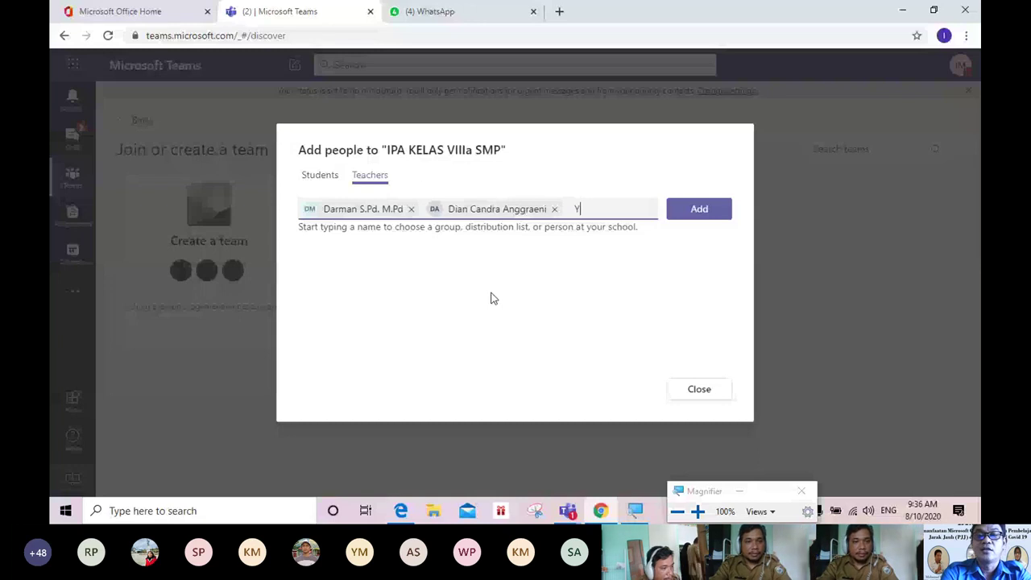
pyautogui.write('us')
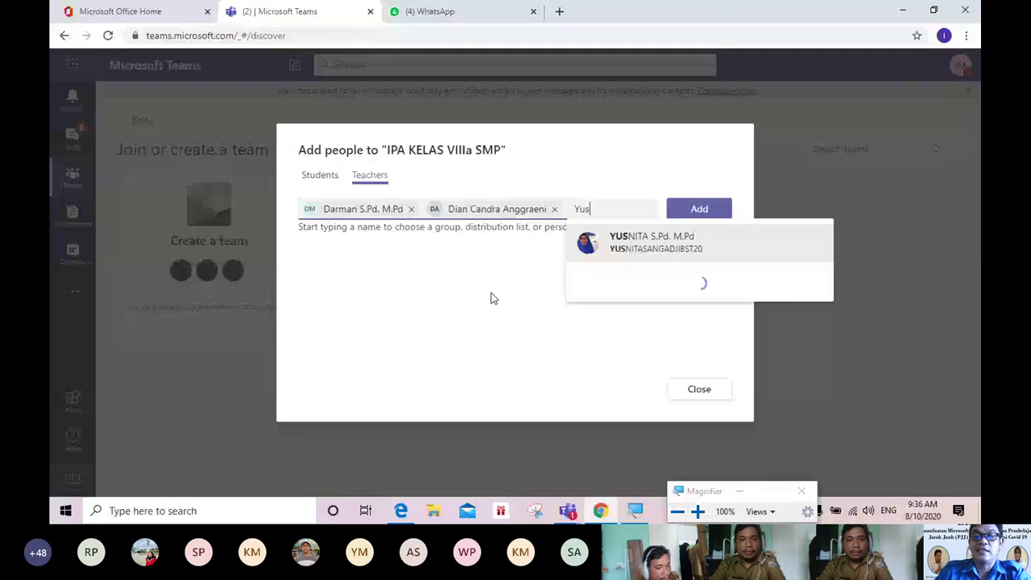
pyautogui.click(641, 246)
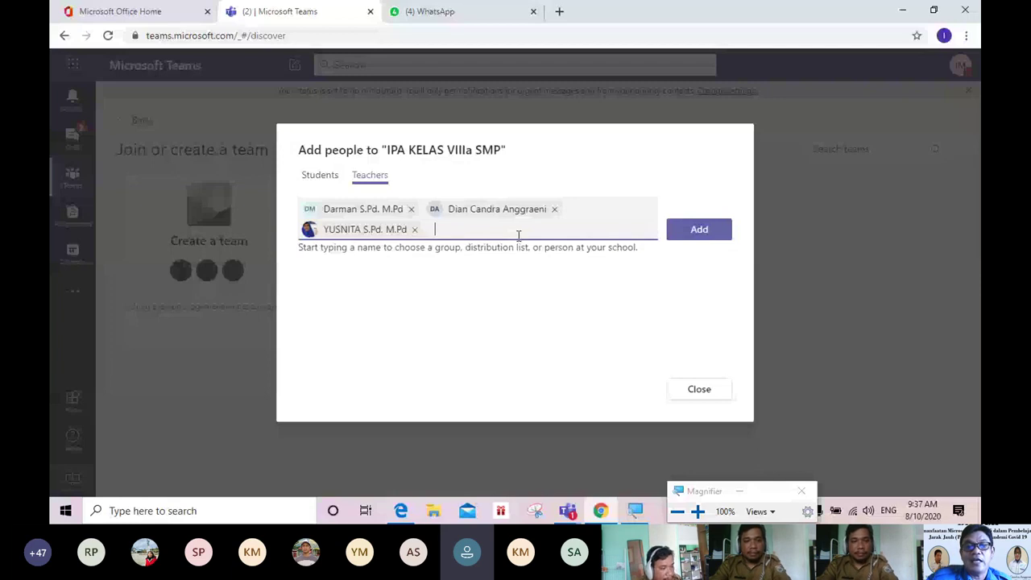
pyautogui.click(701, 232)
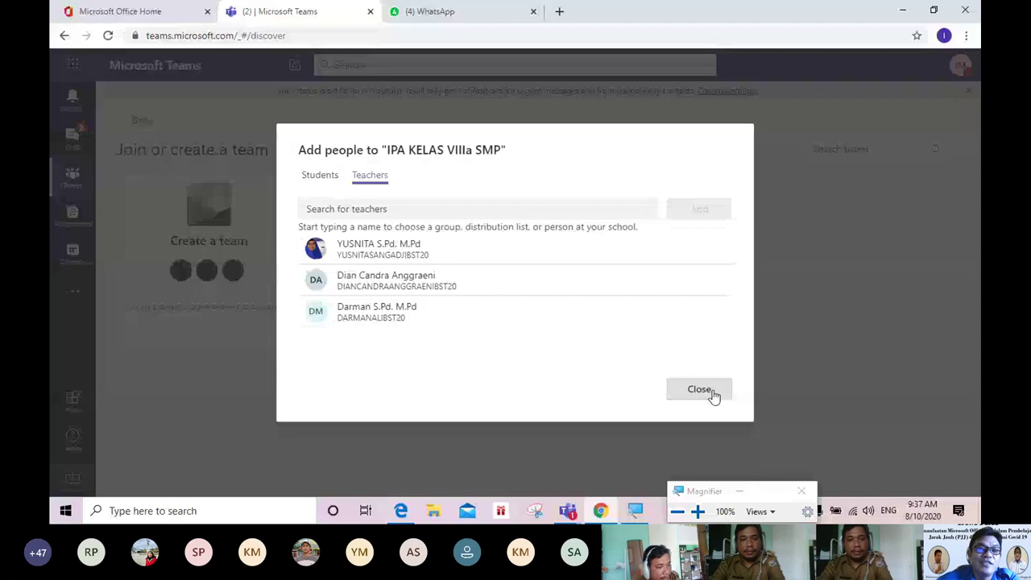
# Step: Close the add-people dialog to land in the class's General channel
pyautogui.click(713, 394)
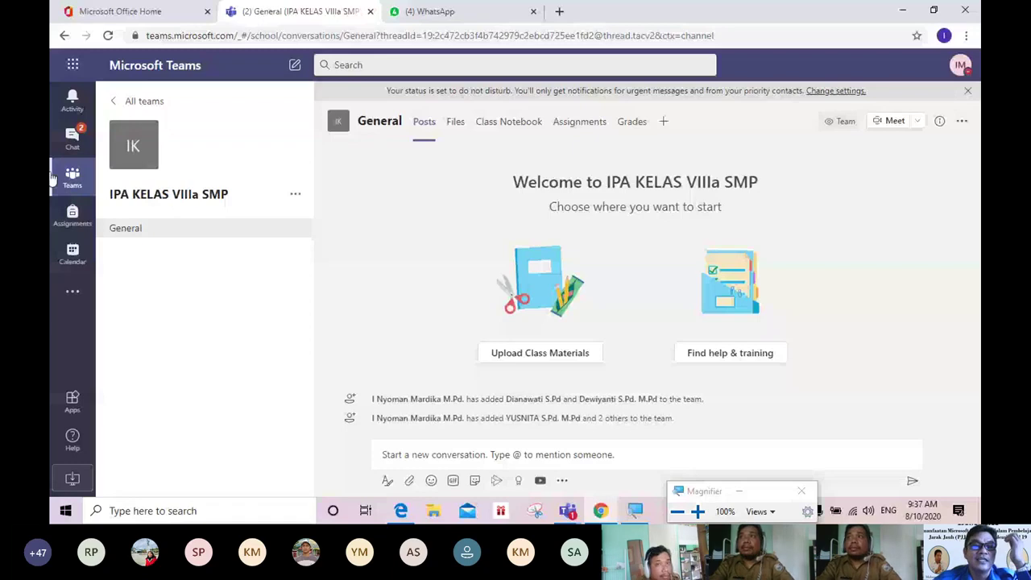
# Step: Choose a new class avatar in the class details and save it with Update
pyautogui.click(148, 156)
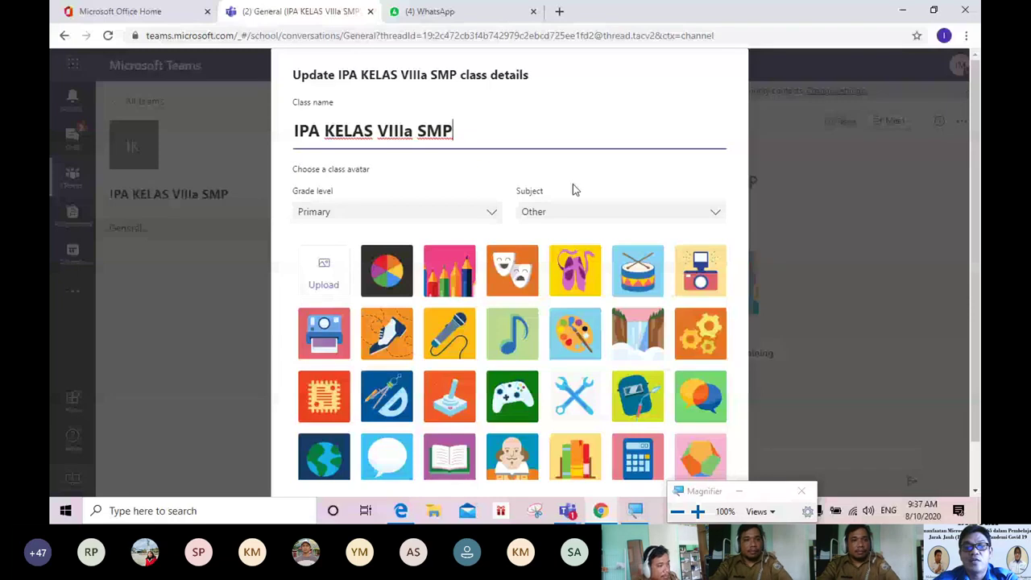
pyautogui.scroll(-3, 745, 363)
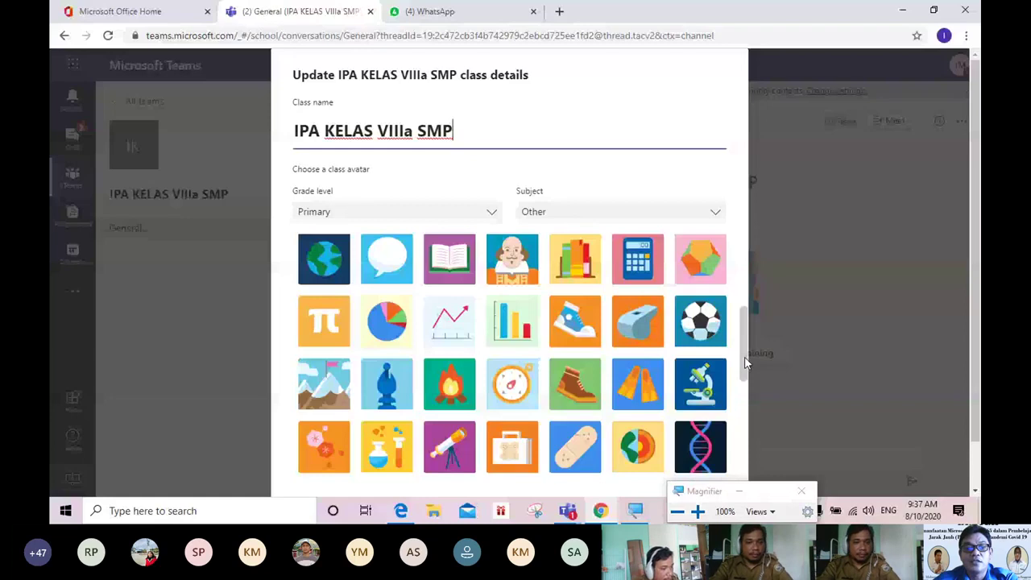
pyautogui.moveTo(745, 363); pyautogui.dragTo(757, 475)
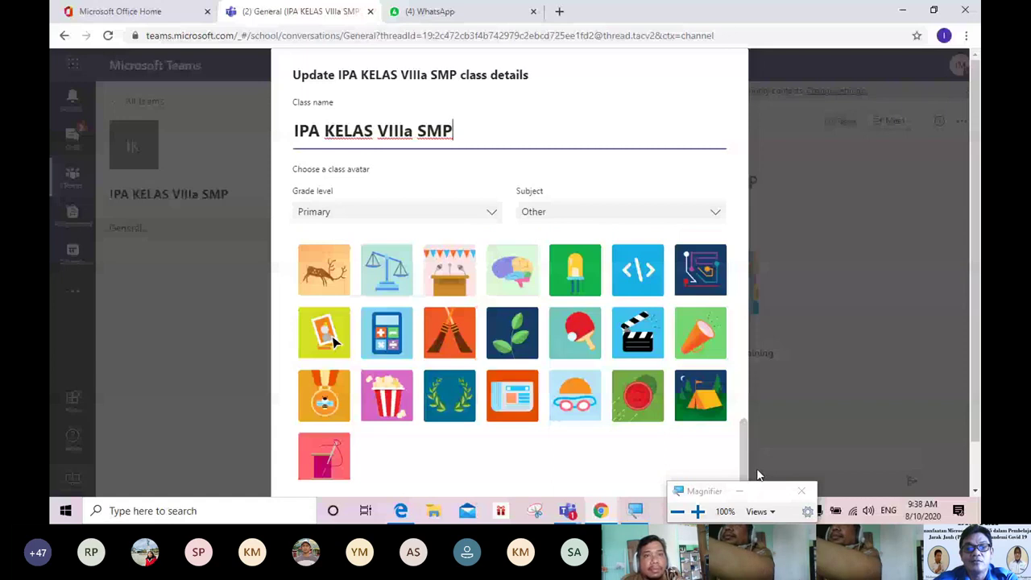
pyautogui.moveTo(757, 475); pyautogui.dragTo(768, 276)
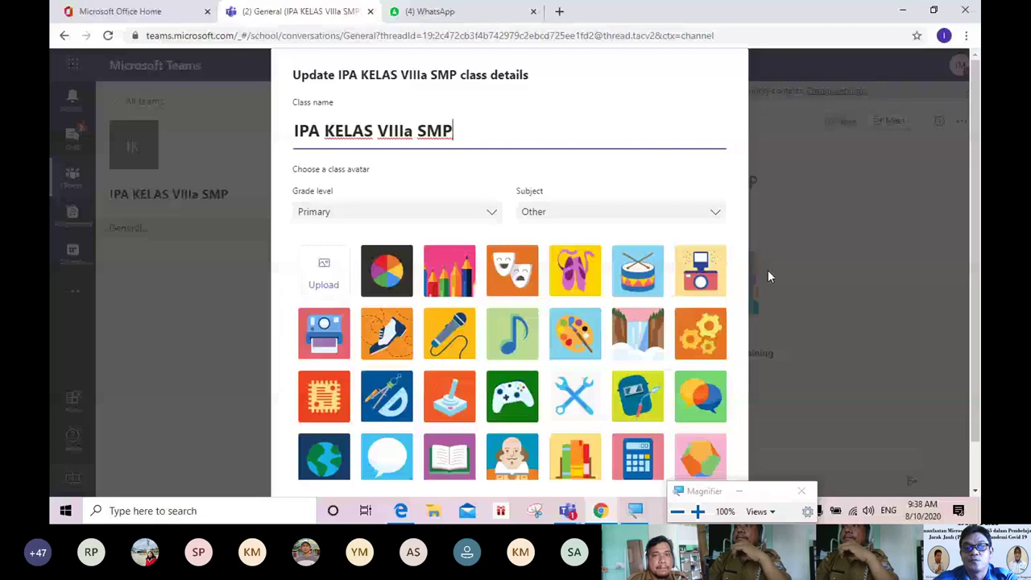
pyautogui.scroll(-2, 750, 320)
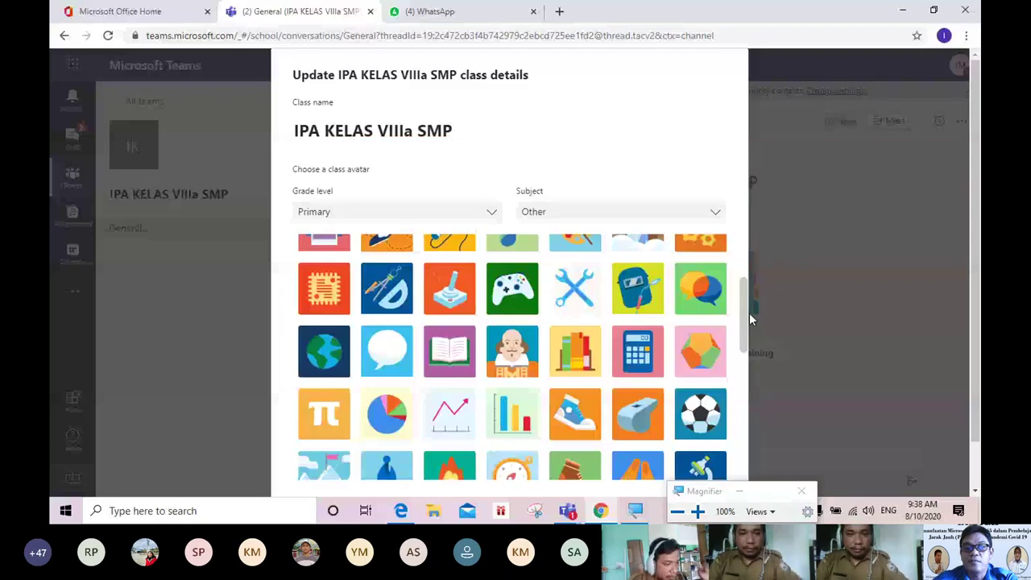
pyautogui.scroll(-5, 749, 320)
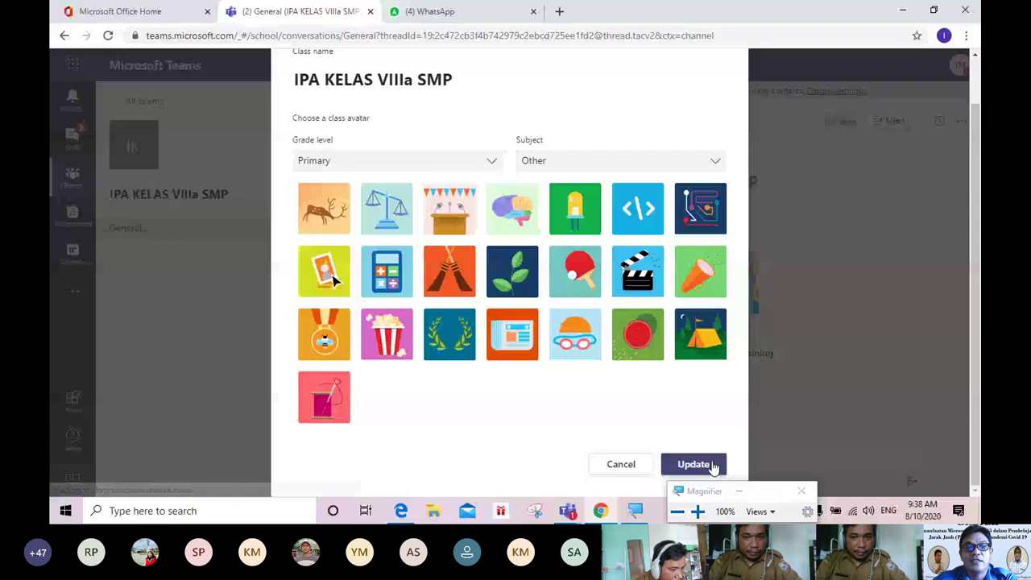
pyautogui.click(713, 466)
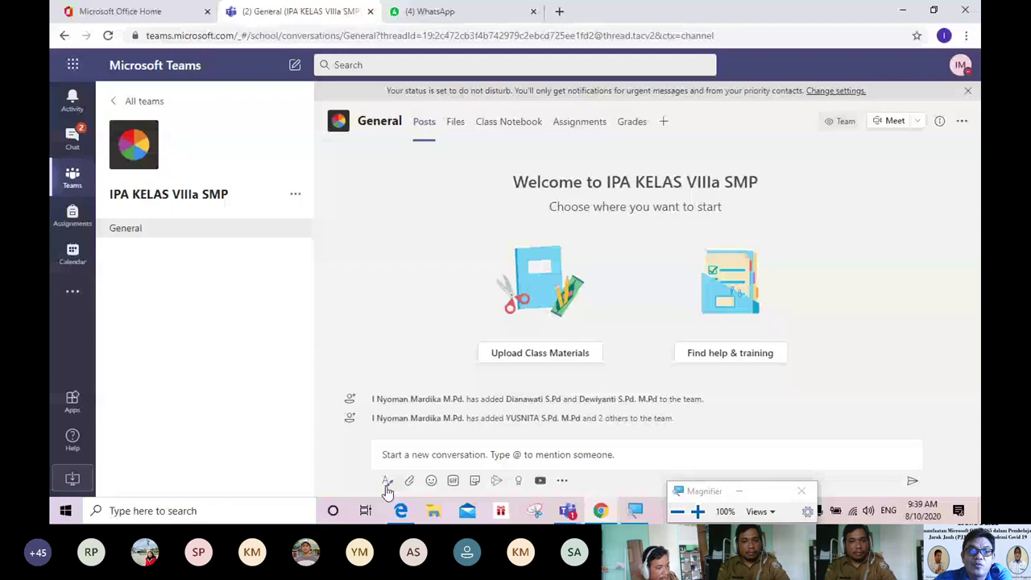
# Step: Expand the General channel compose box into the full formatting editor
pyautogui.click(388, 481)
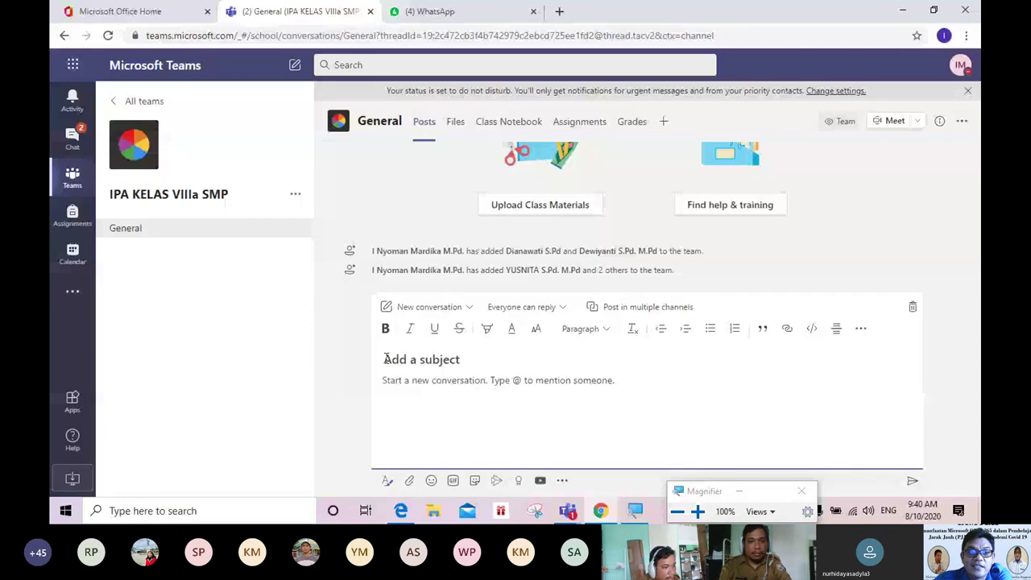
# Step: Review the post type and reply permission options, then reopen the post type dropdown
pyautogui.click(469, 307)
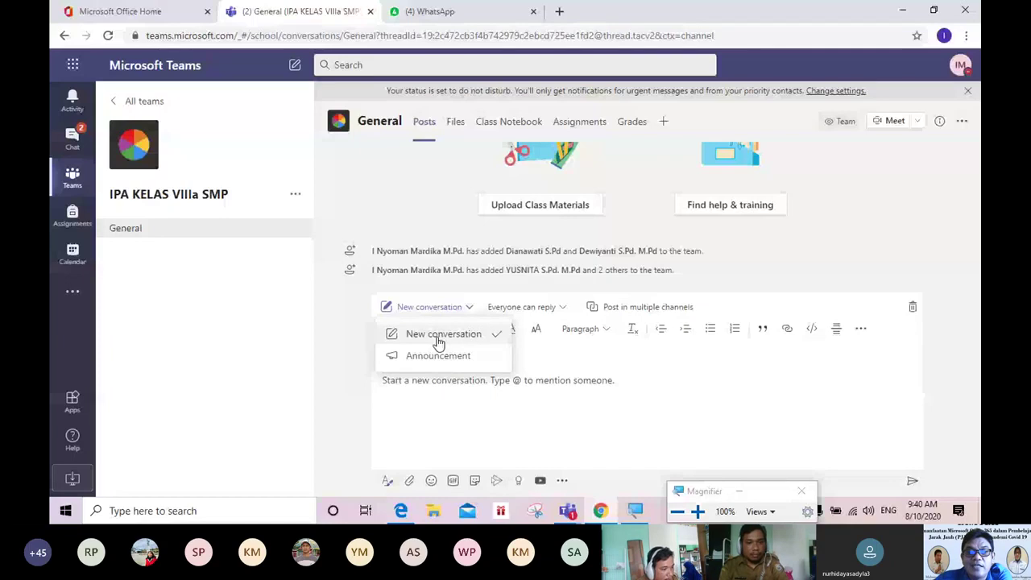
pyautogui.click(562, 312)
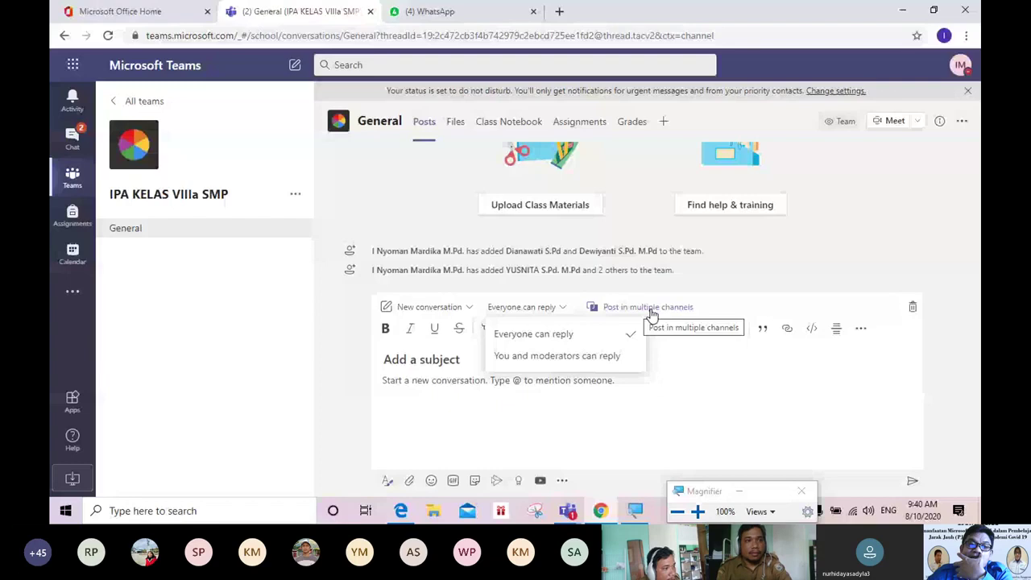
pyautogui.click(190, 276)
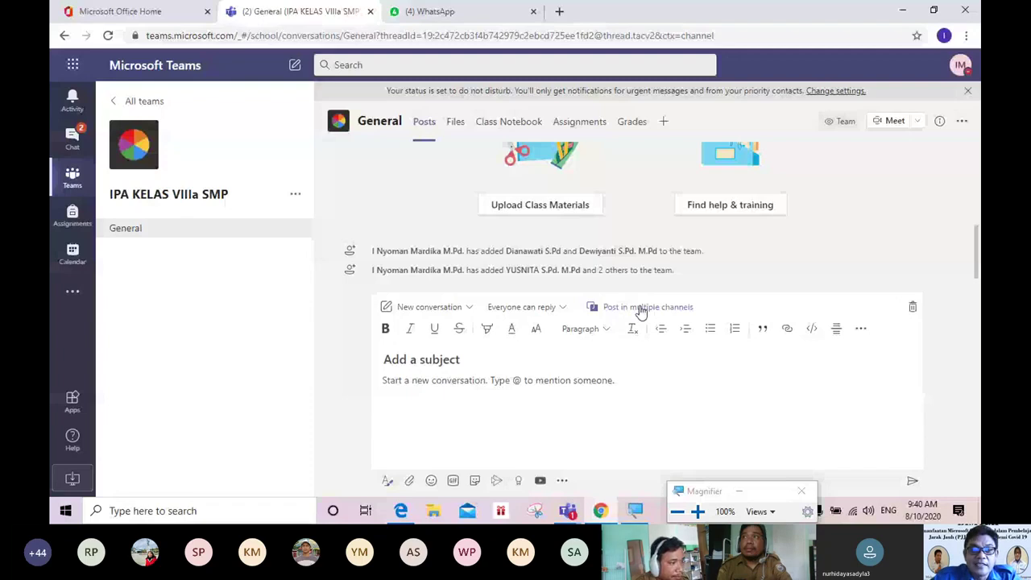
pyautogui.click(470, 308)
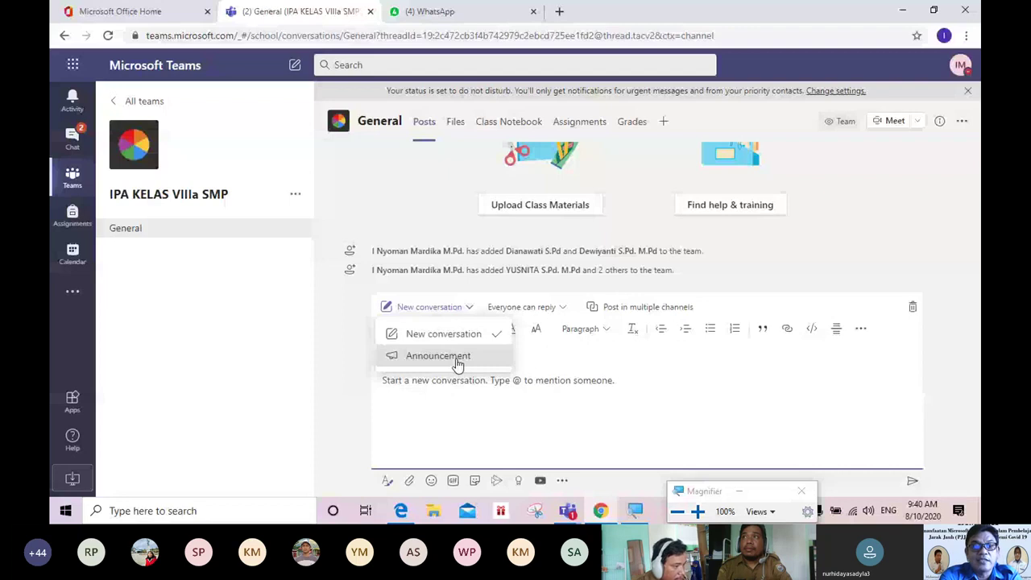
# Step: Make the post an Announcement: headline PENGUMUMAN PIKET, subhead PIKET HARI SENIN, body DIHARAPKAN HADIR LEBIH CEPAT
pyautogui.click(458, 364)
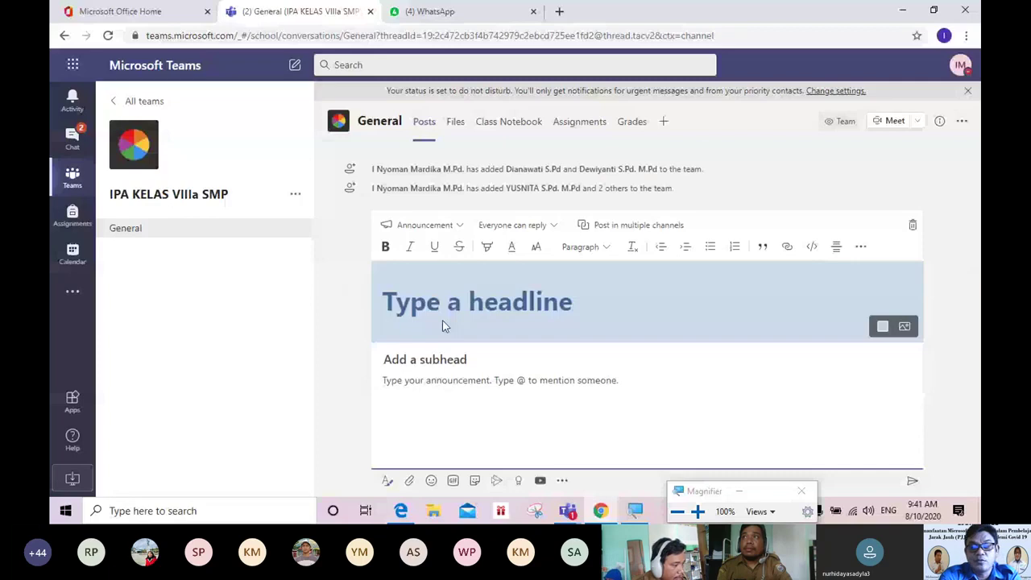
pyautogui.write('PENGUM')
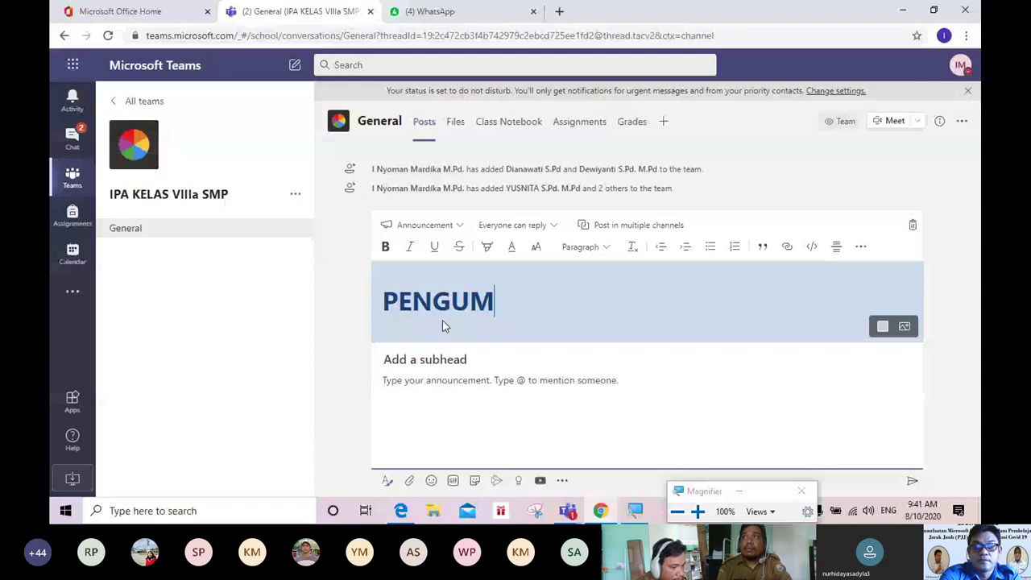
pyautogui.write('UAM')
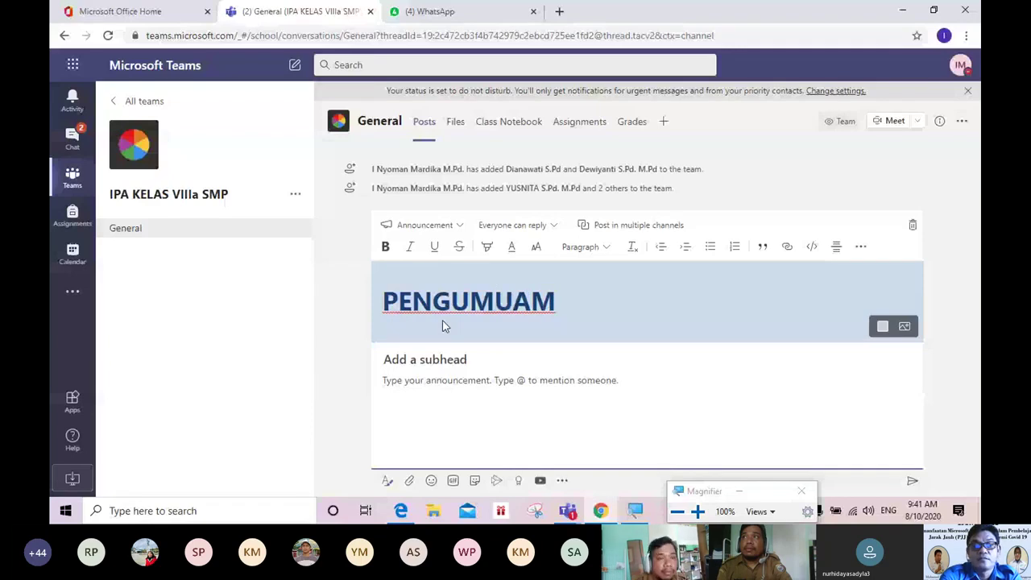
pyautogui.press('BackSpace')
pyautogui.press('BackSpace')
pyautogui.write('MAN PIK')
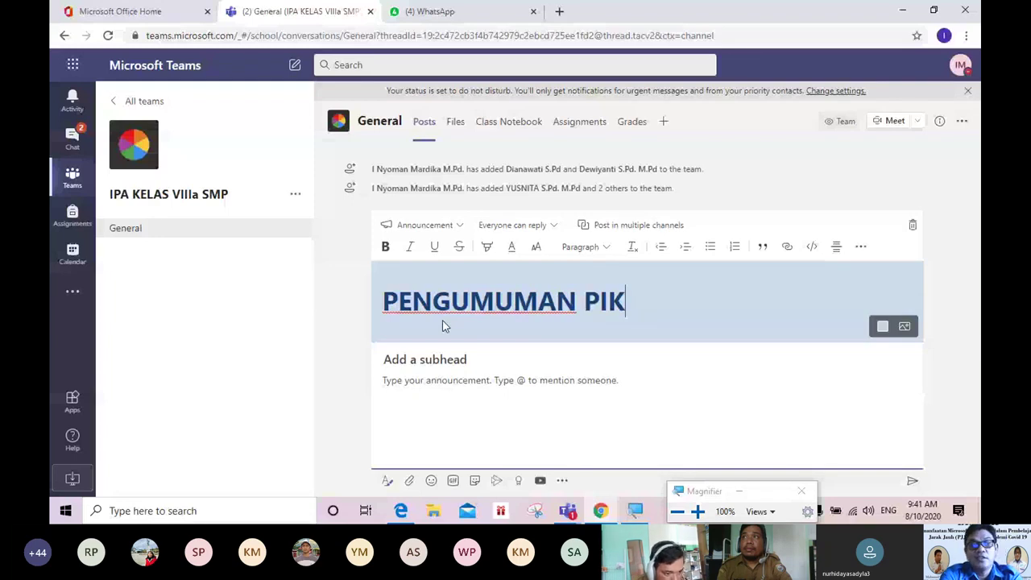
pyautogui.write('ET')
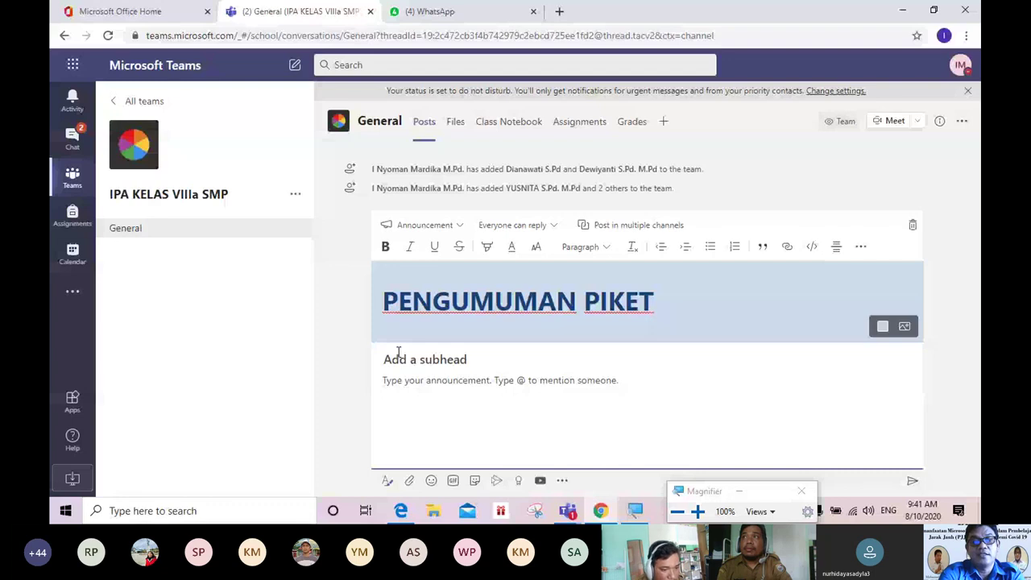
pyautogui.write('PIKET HARI SENIN')
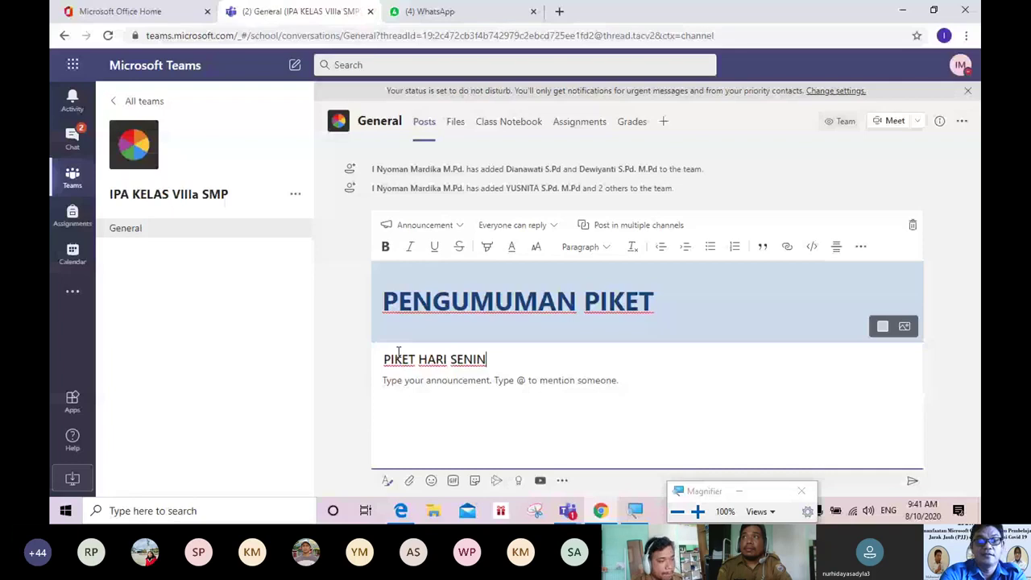
pyautogui.click(392, 382)
pyautogui.write('DIHARAPK')
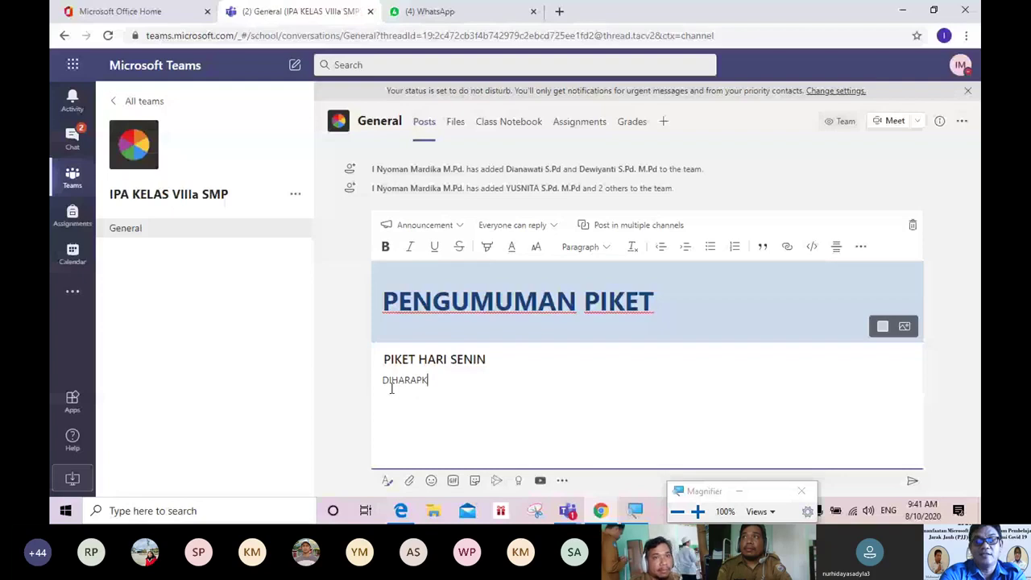
pyautogui.write('AN HADIR LEBIH CE')
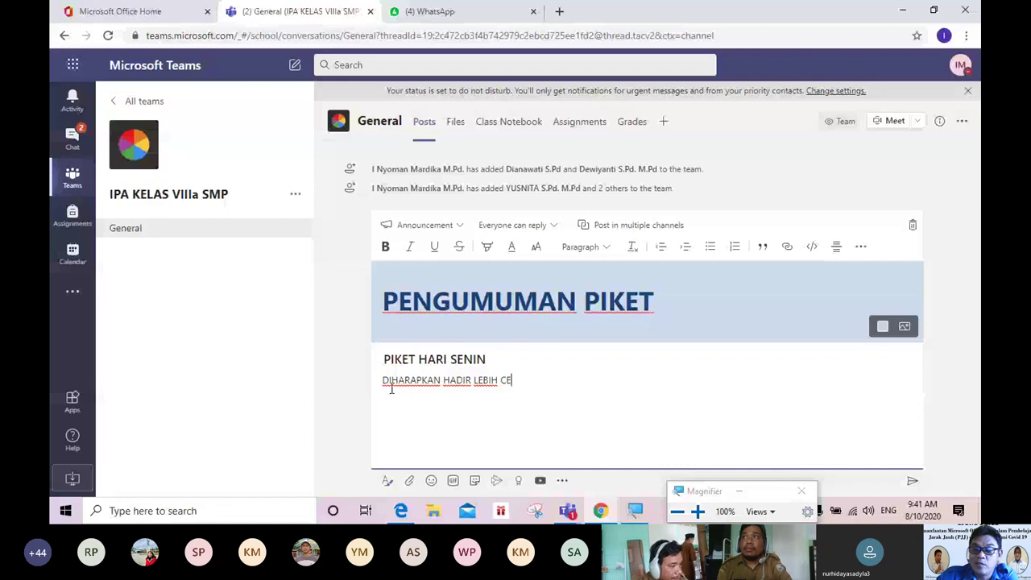
pyautogui.write('PAT')
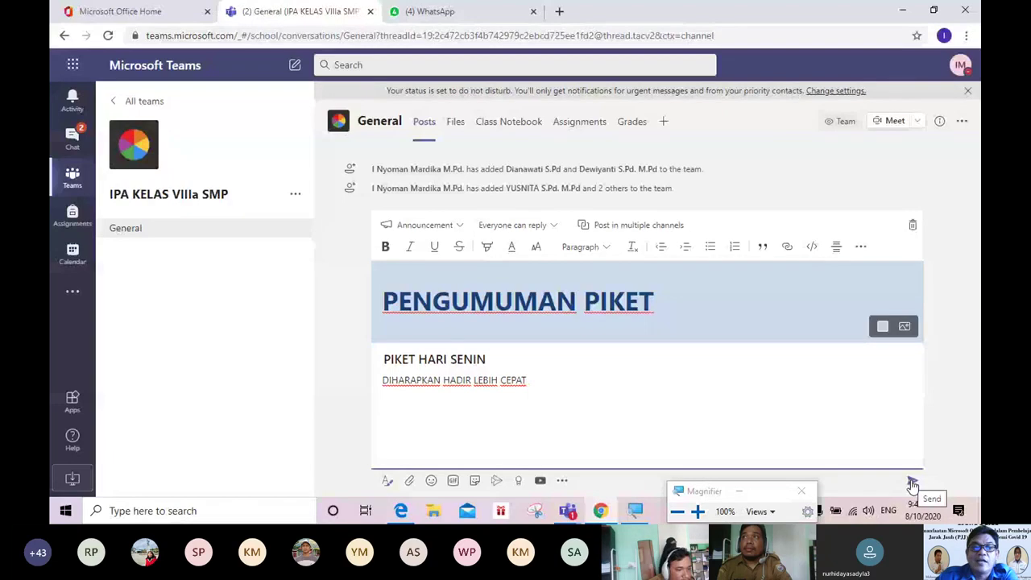
# Step: Send the PENGUMUMAN PIKET announcement to General and bring up the file attachment options
pyautogui.click(912, 482)
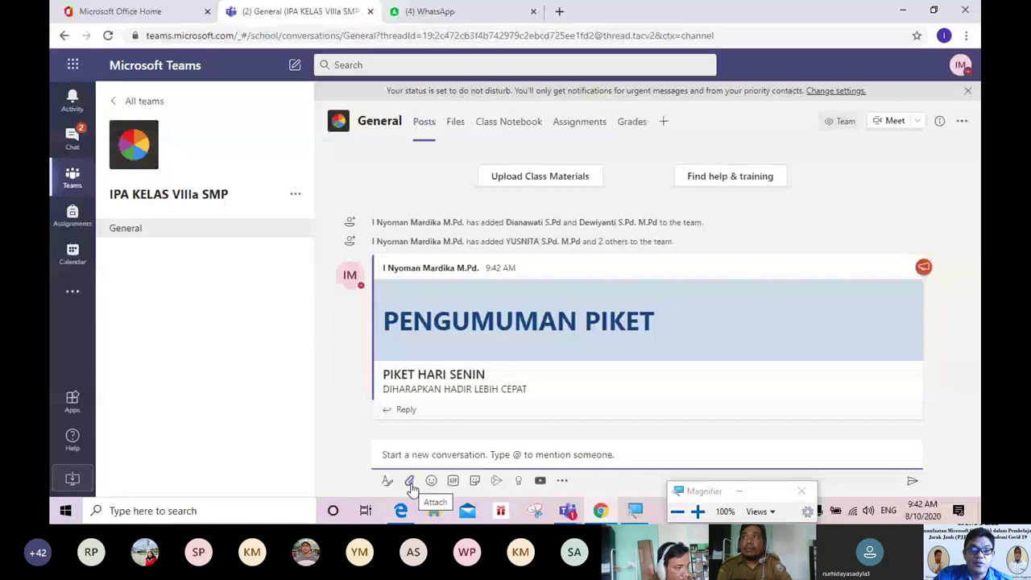
pyautogui.click(409, 481)
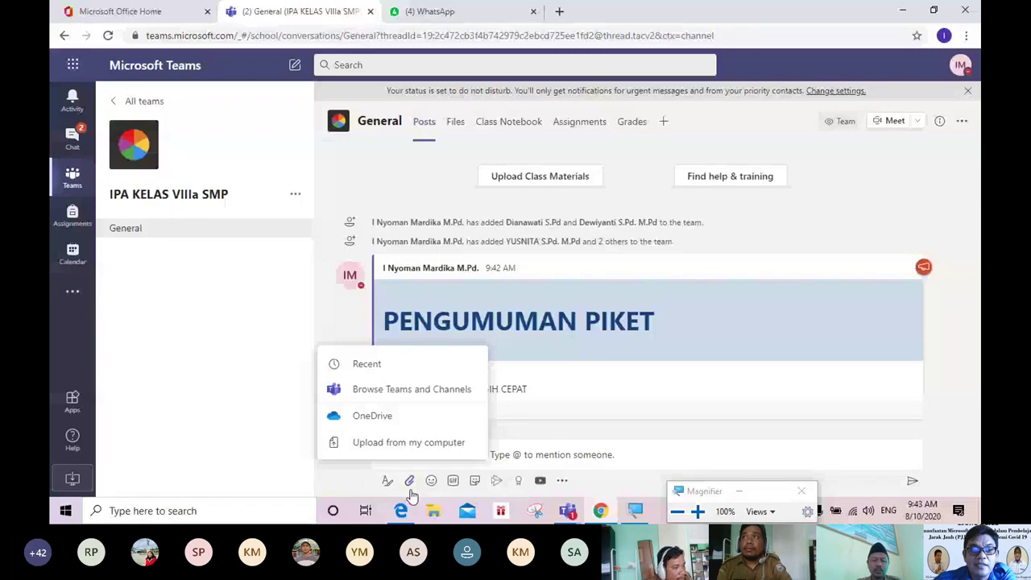
# Step: Close the attach menu so the posted PENGUMUMAN PIKET announcement stays in view
pyautogui.click(410, 484)
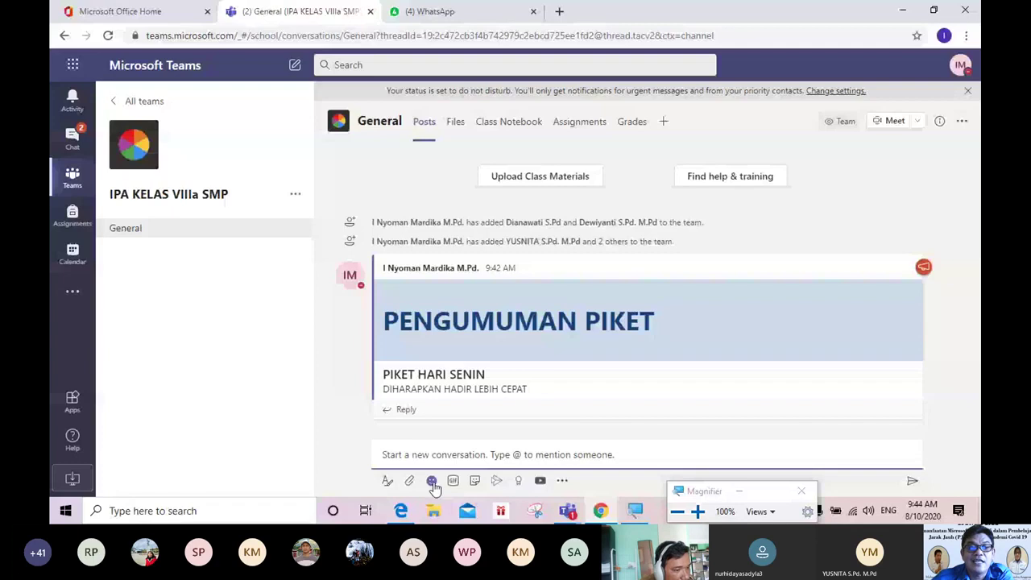
# Step: Post a single laughing emoji to the General channel, then bring up the GIF picker
pyautogui.click(432, 481)
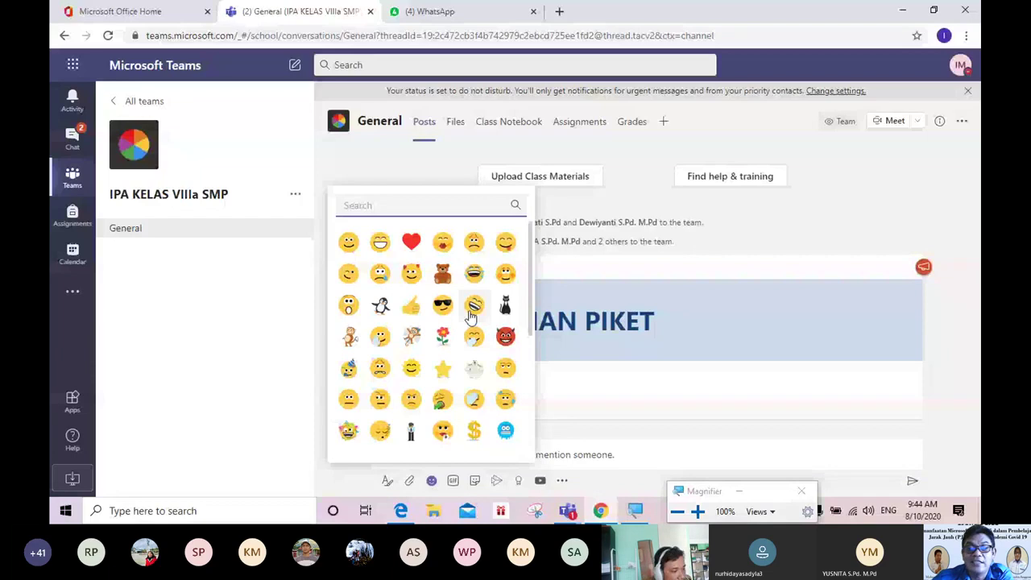
pyautogui.click(473, 308)
pyautogui.press('Return')
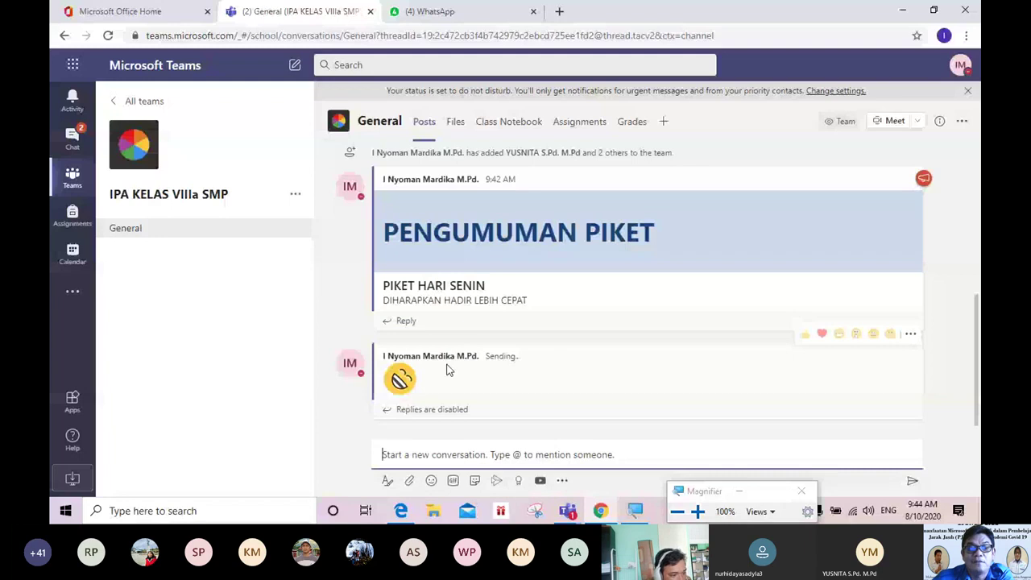
pyautogui.click(452, 481)
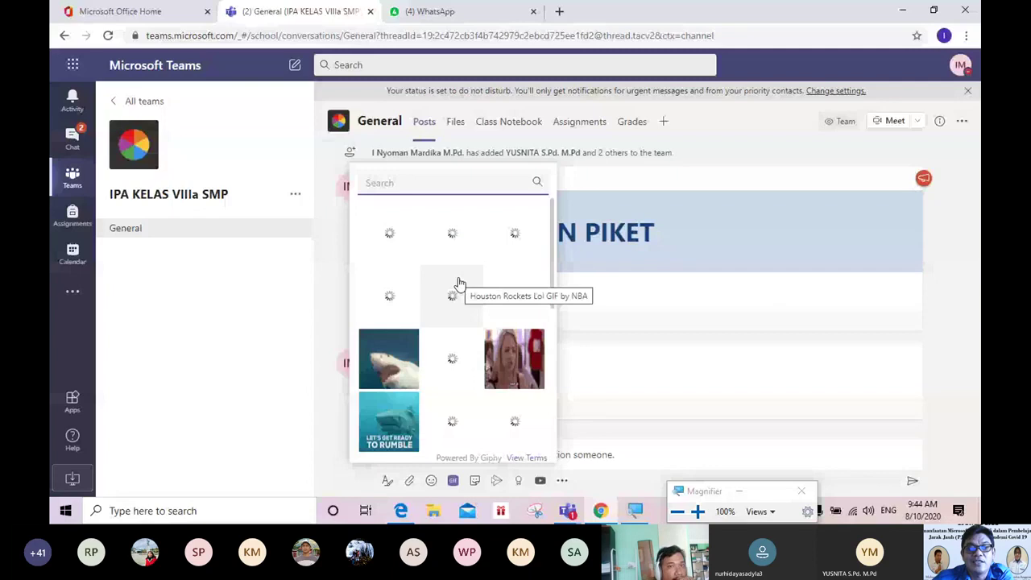
# Step: Post a GIF to General and bring up the popular stickers and memes picker
pyautogui.click(533, 412)
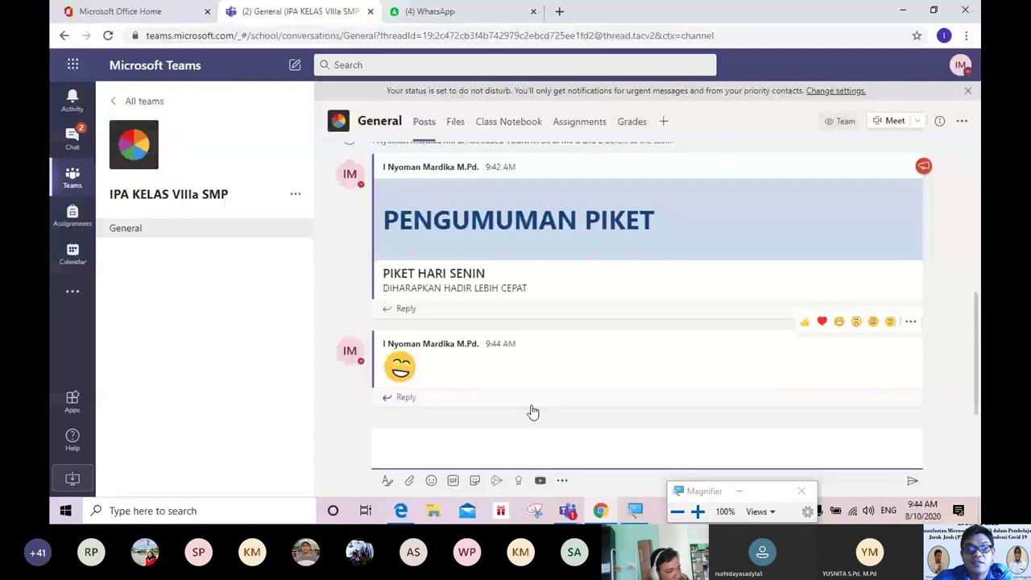
pyautogui.press('Return')
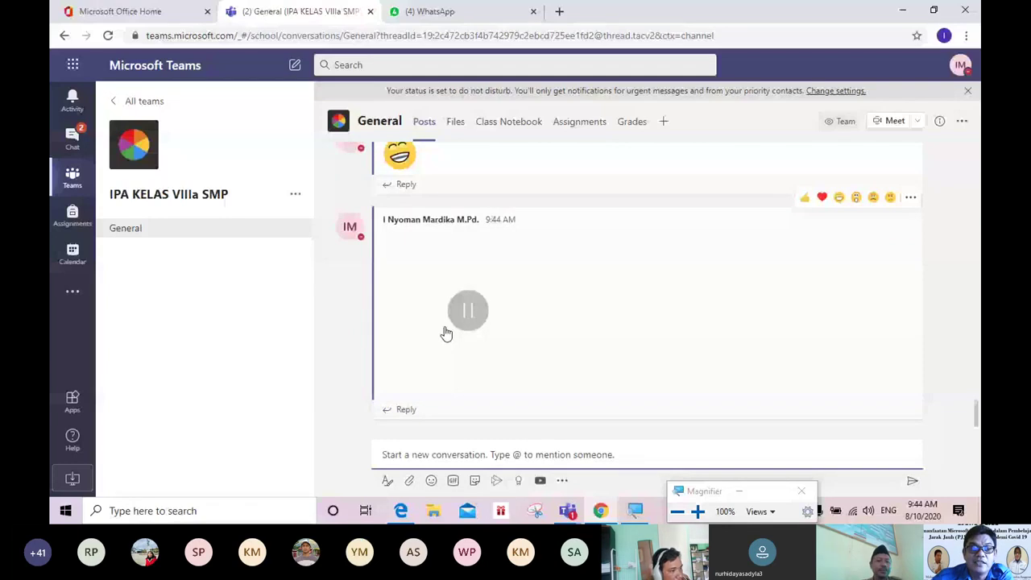
pyautogui.click(475, 481)
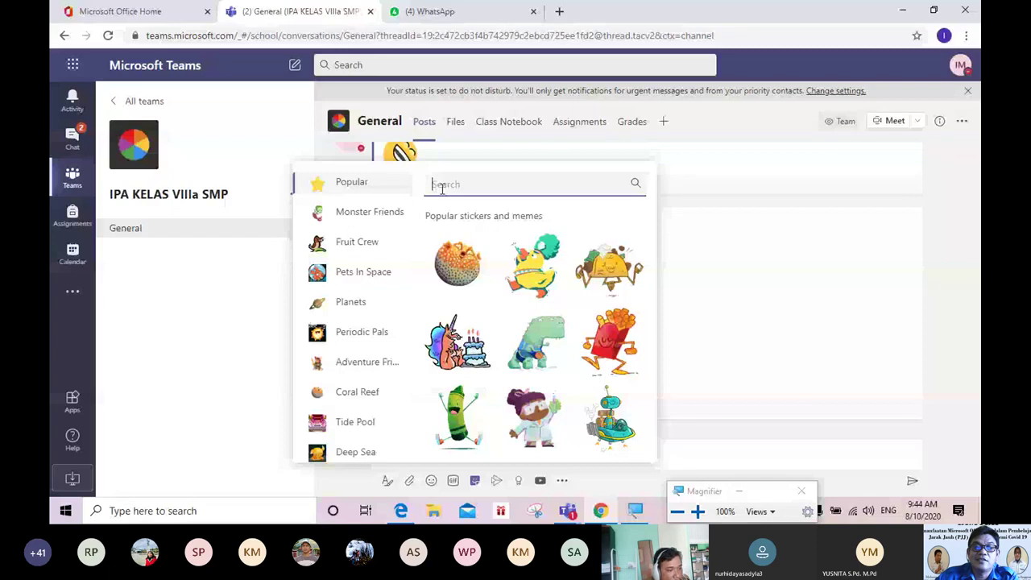
# Step: Caption the office meme 'WUIH...' on top and 'HEBATNYA...' below, and post it to General
pyautogui.click(547, 348)
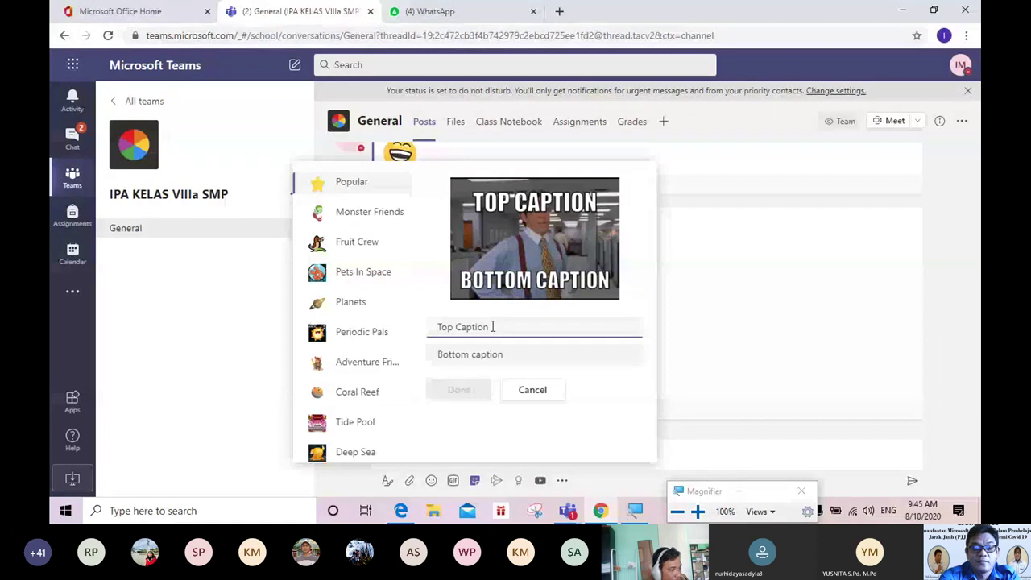
pyautogui.write('WU')
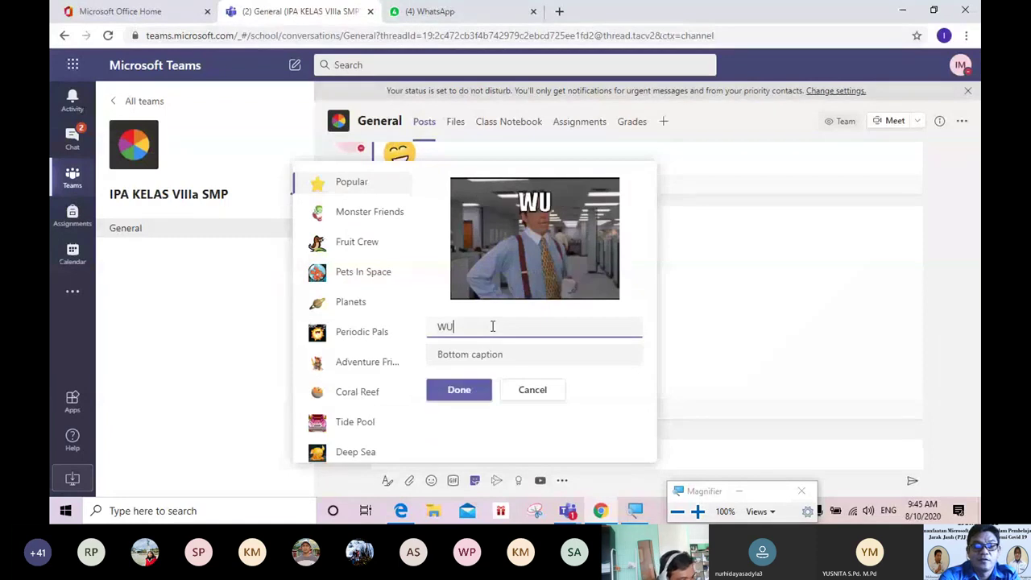
pyautogui.write('IH...')
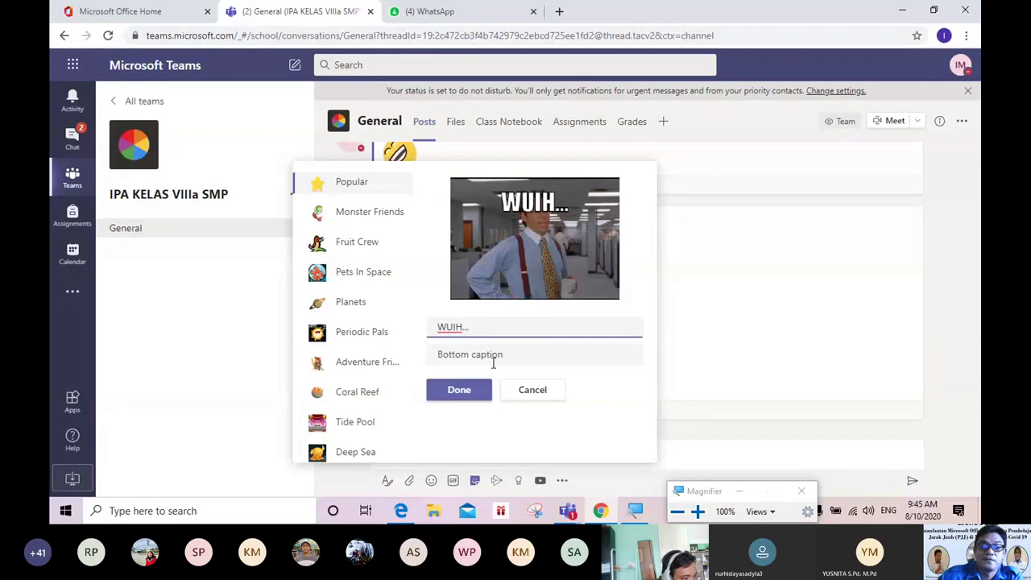
pyautogui.click(491, 363)
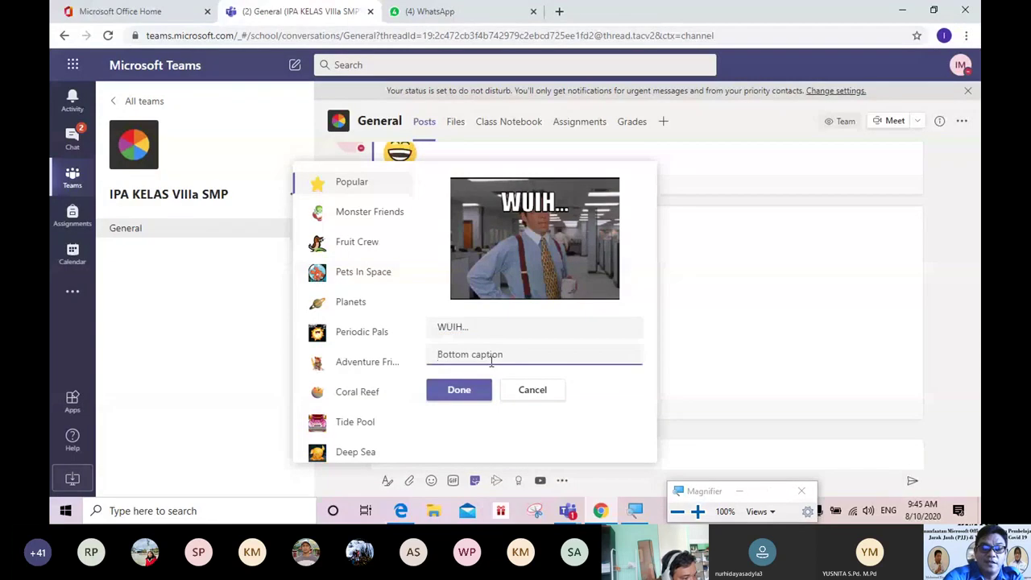
pyautogui.write('HEBATNYA')
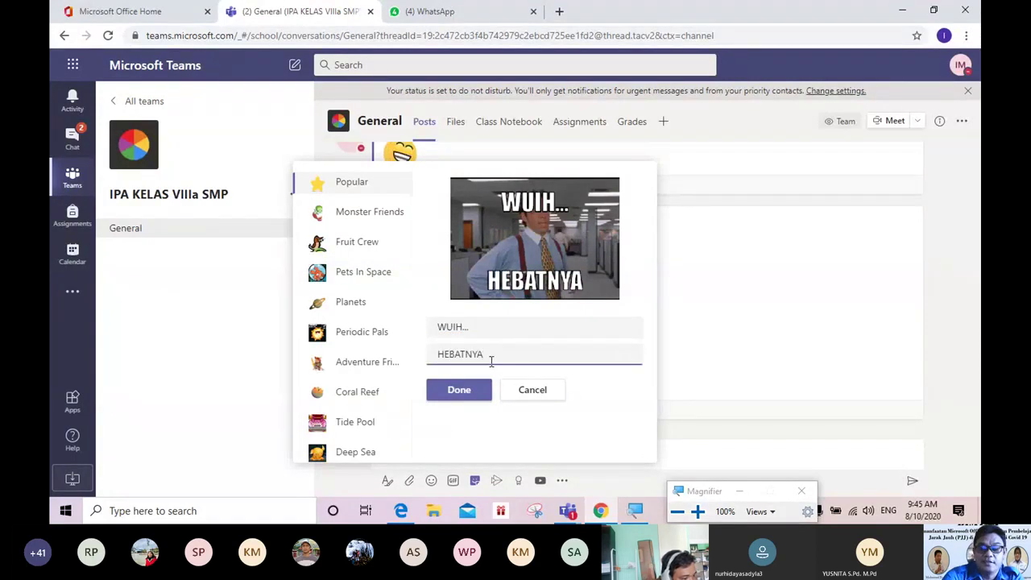
pyautogui.write('...')
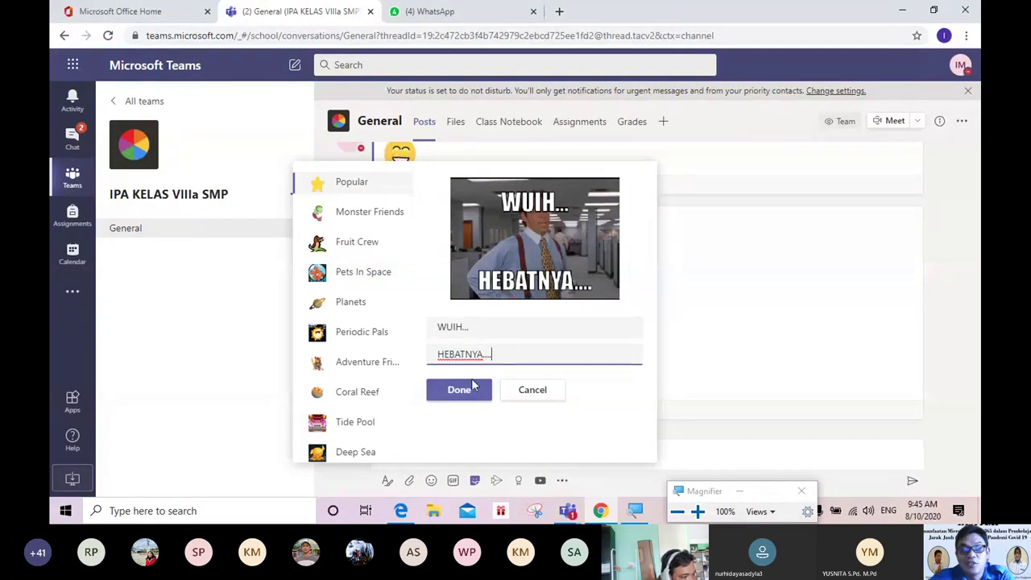
pyautogui.click(473, 387)
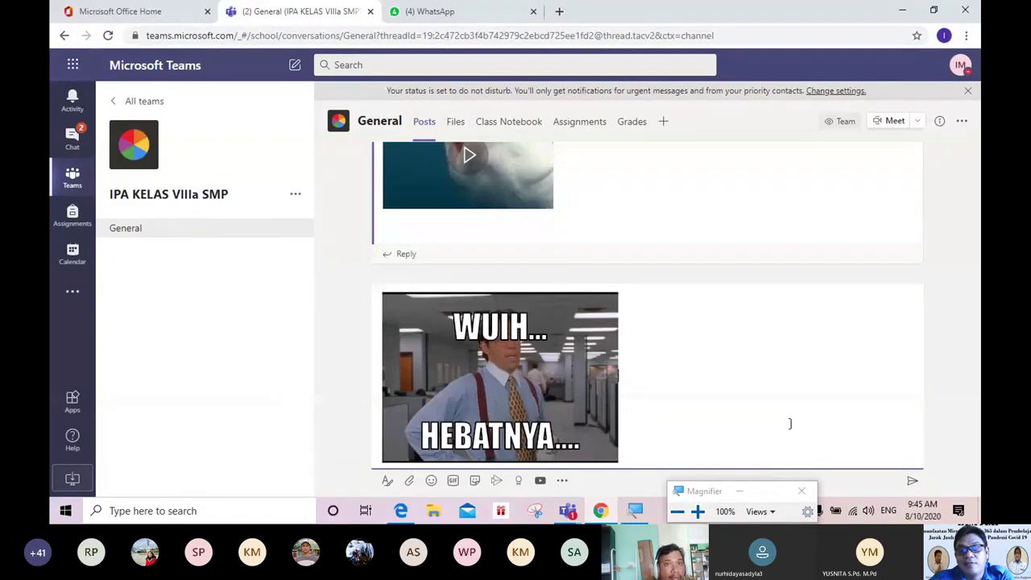
pyautogui.click(914, 482)
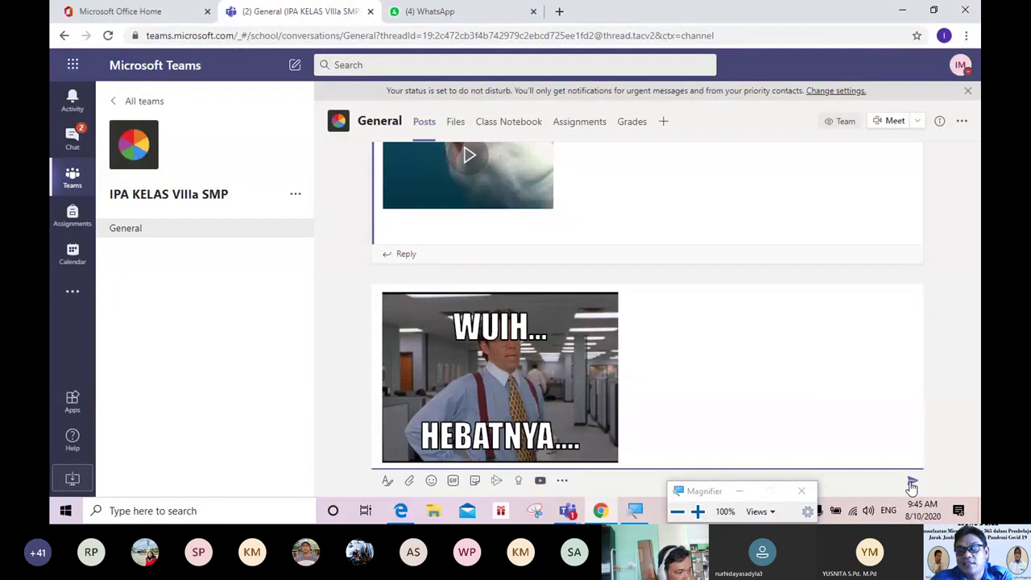
pyautogui.scroll(3, 693, 379)
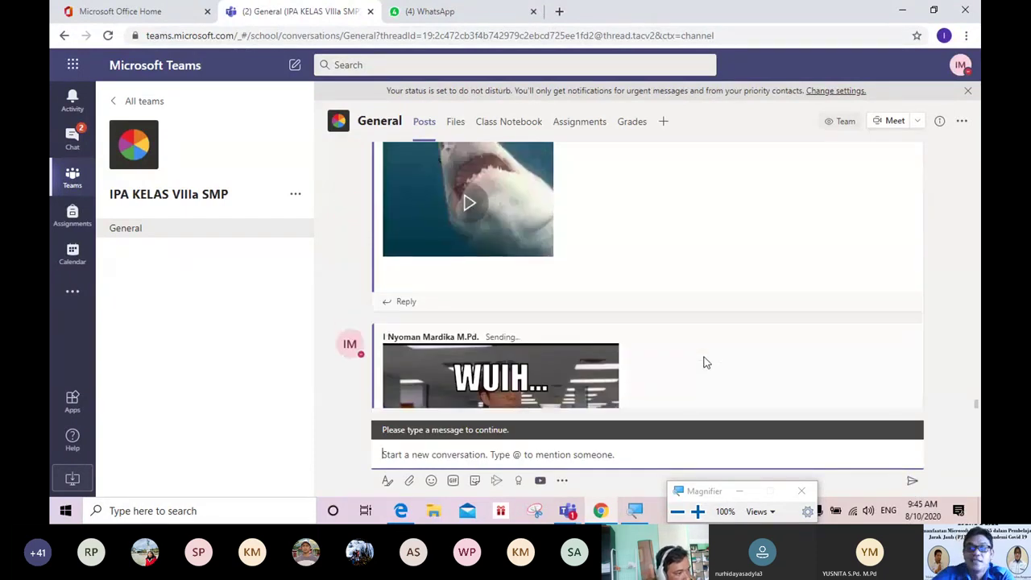
pyautogui.scroll(3, 703, 363)
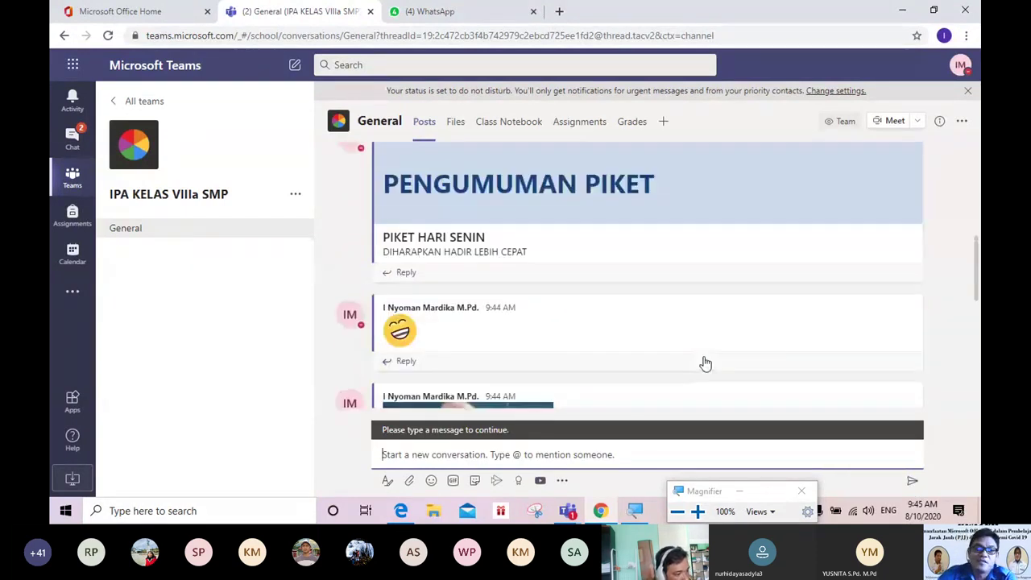
pyautogui.scroll(-2, 703, 363)
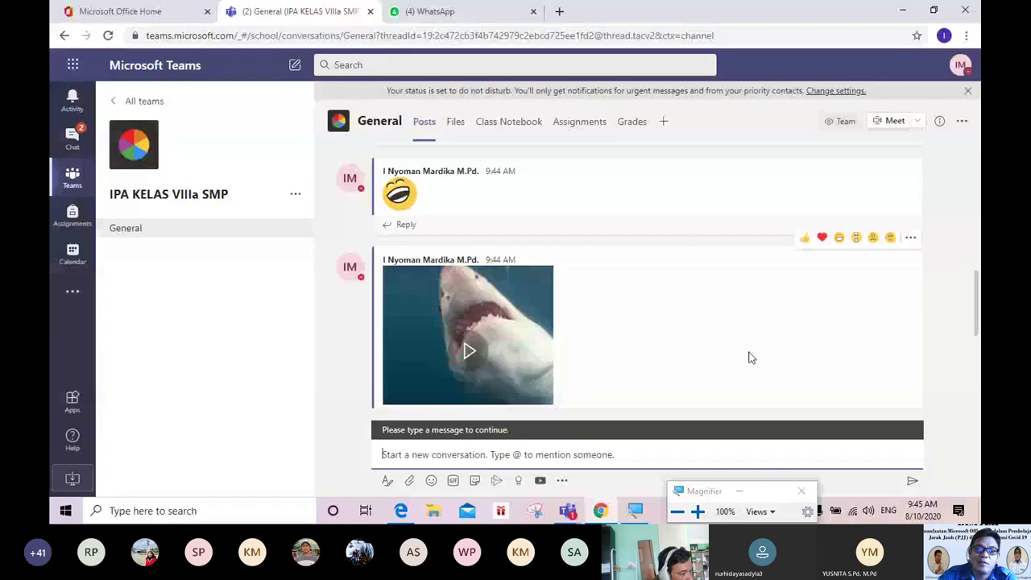
pyautogui.scroll(-2, 748, 356)
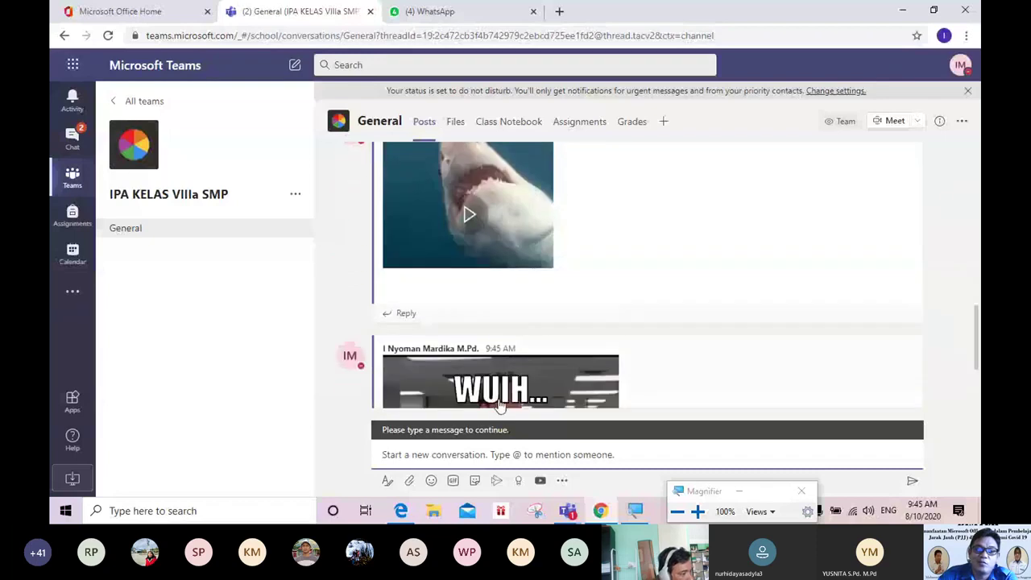
# Step: Bring up the Microsoft Stream video link panel from the compose toolbar
pyautogui.click(497, 482)
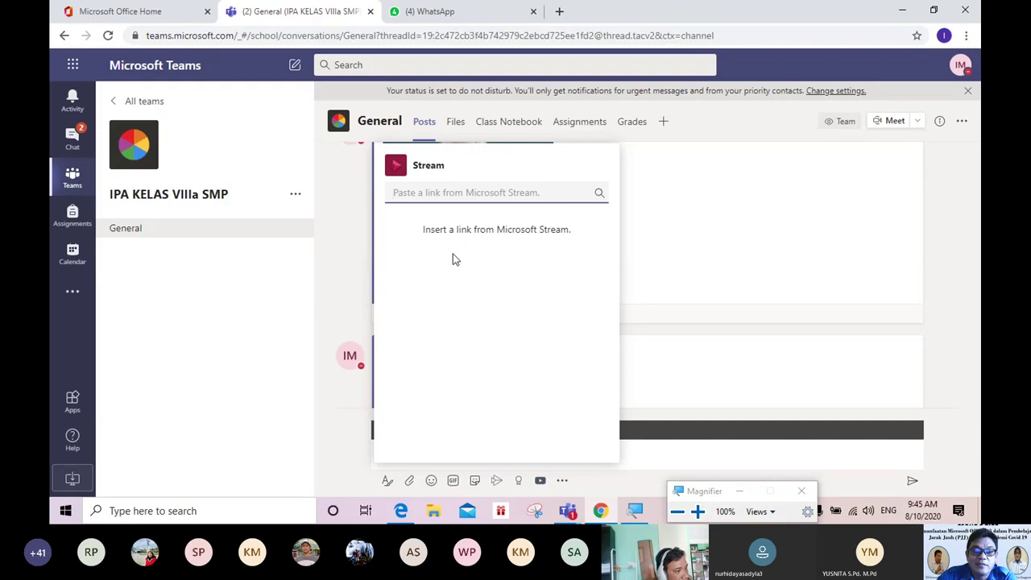
# Step: Dismiss the Stream panel and send a Courage praise badge to a colleague found by name
pyautogui.click(326, 309)
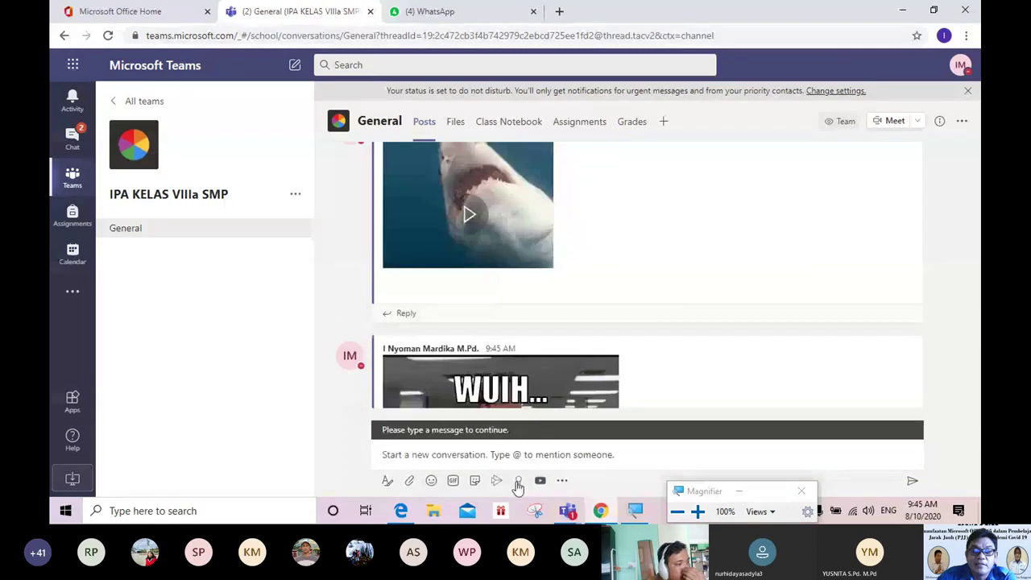
pyautogui.click(519, 481)
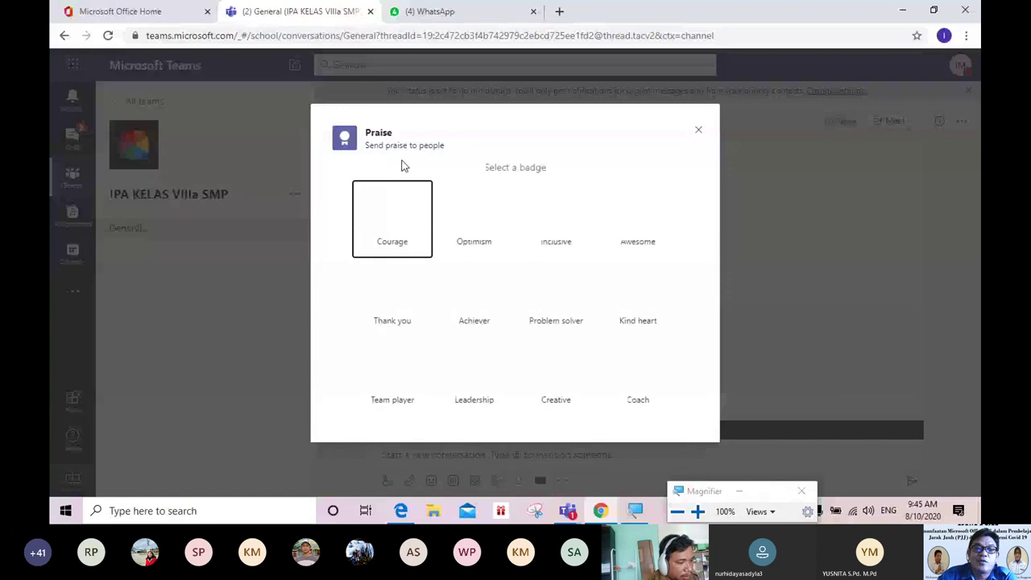
pyautogui.click(407, 217)
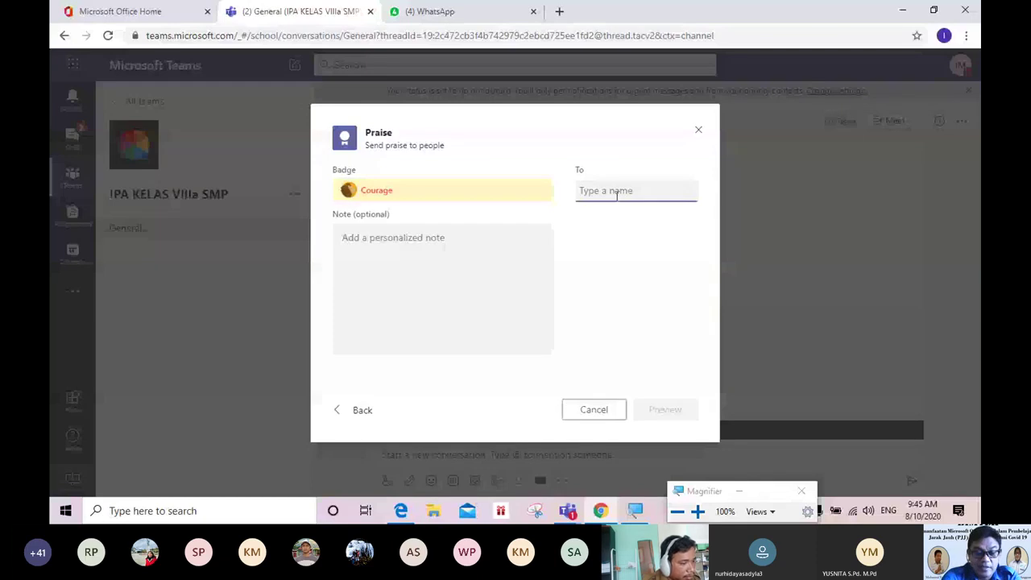
pyautogui.write('DEWI')
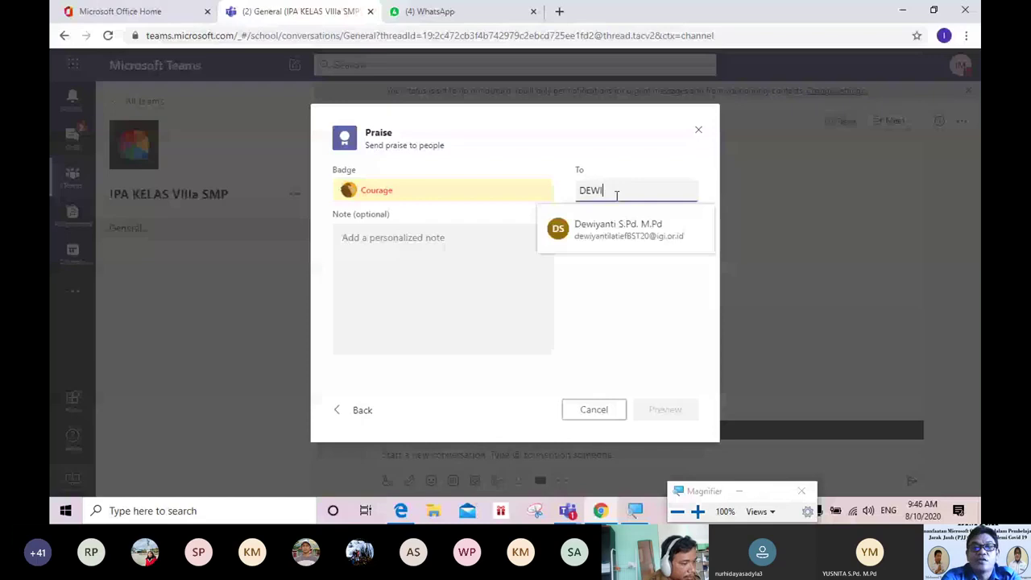
pyautogui.click(657, 221)
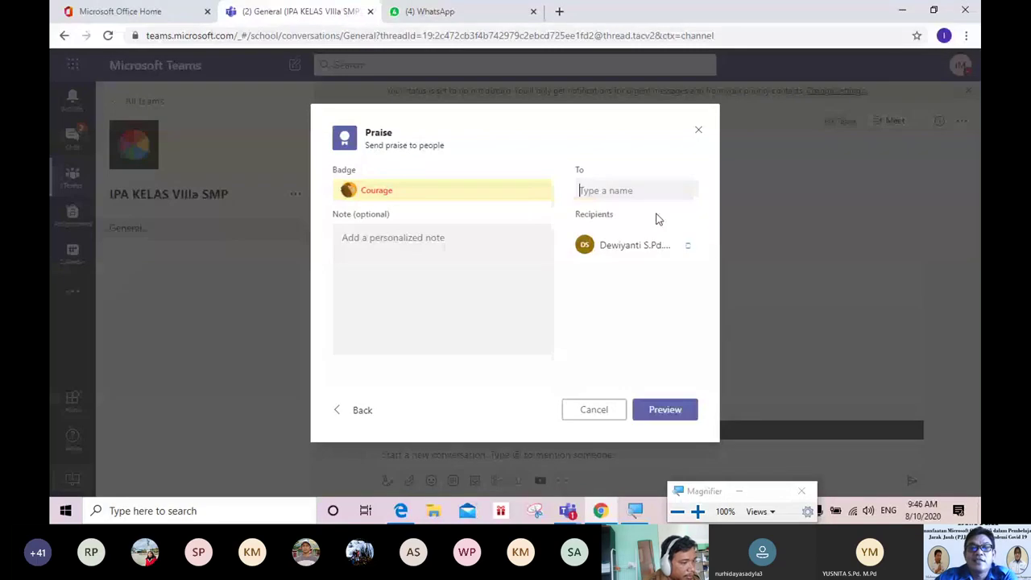
pyautogui.click(689, 413)
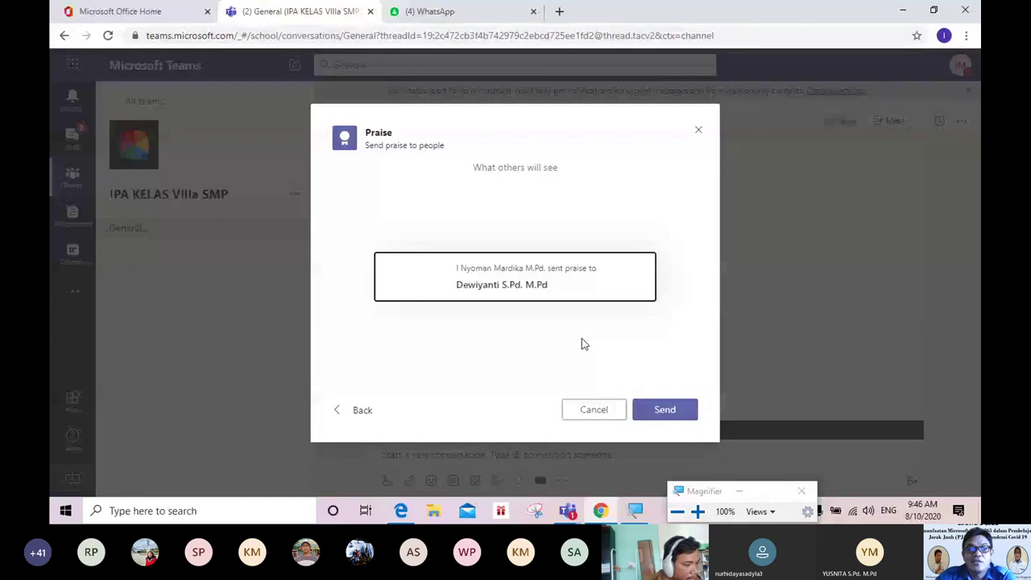
pyautogui.click(664, 409)
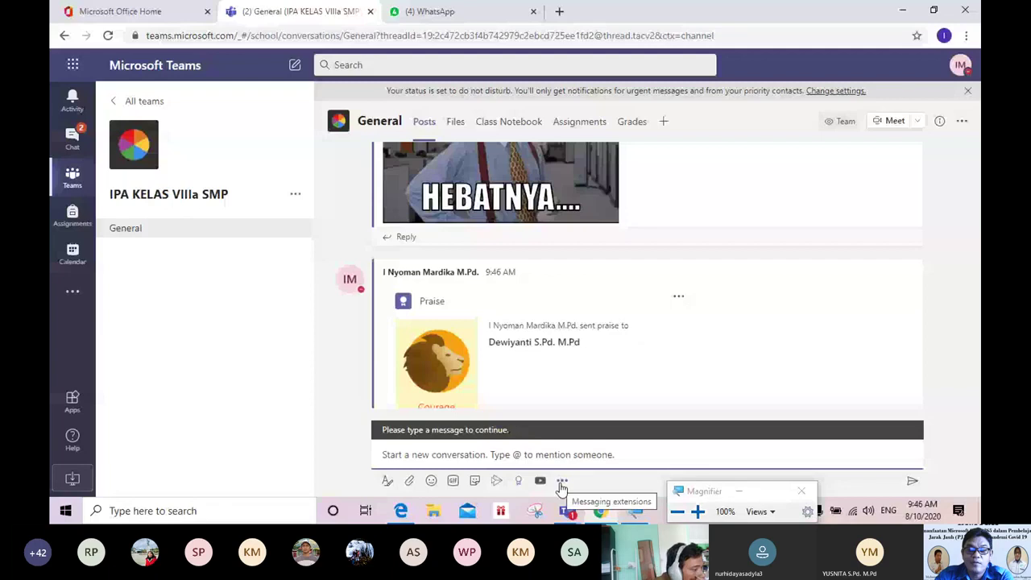
# Step: Pick the YouTube app from More apps in the messaging extensions list
pyautogui.click(561, 481)
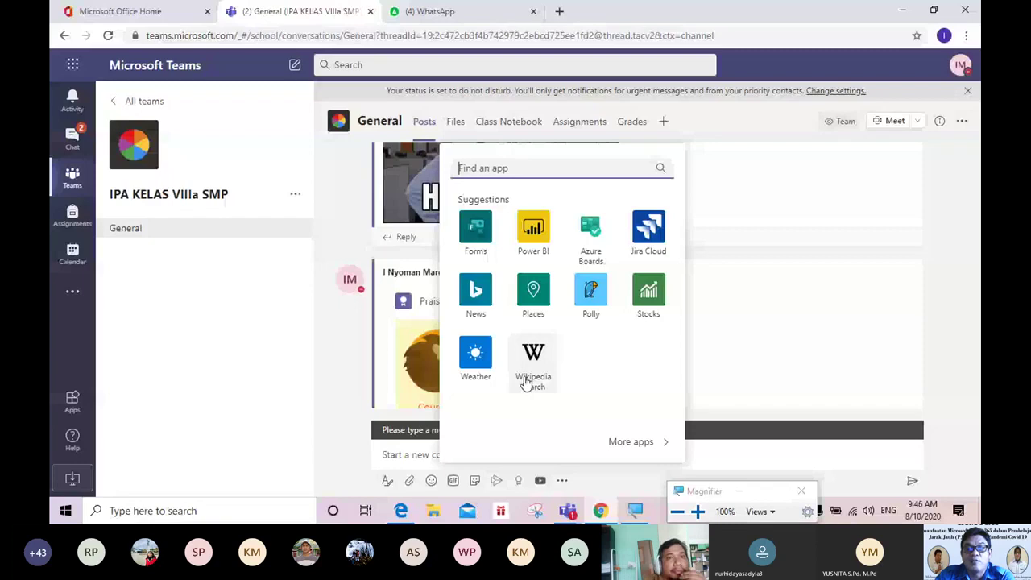
pyautogui.click(644, 444)
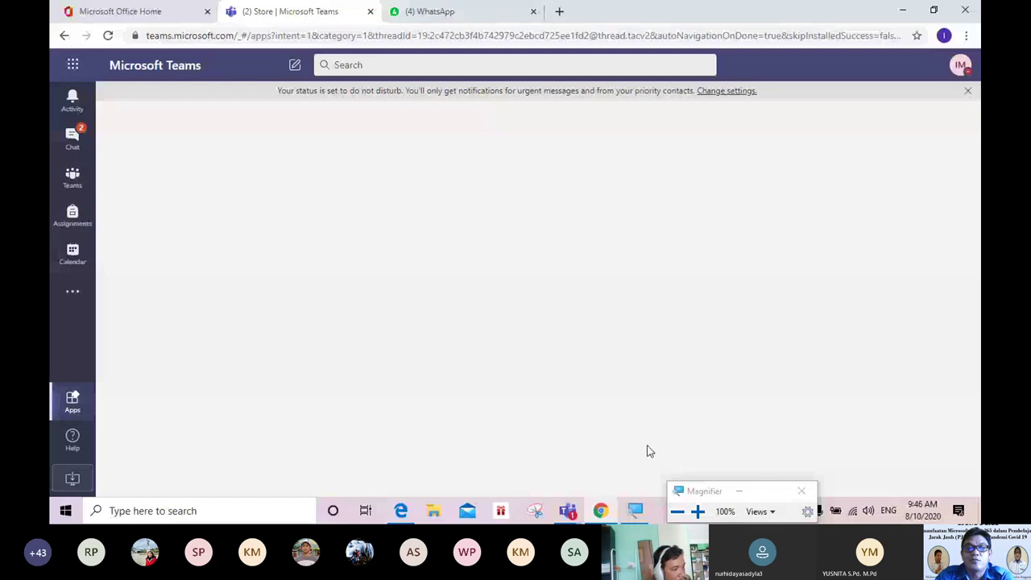
pyautogui.click(652, 347)
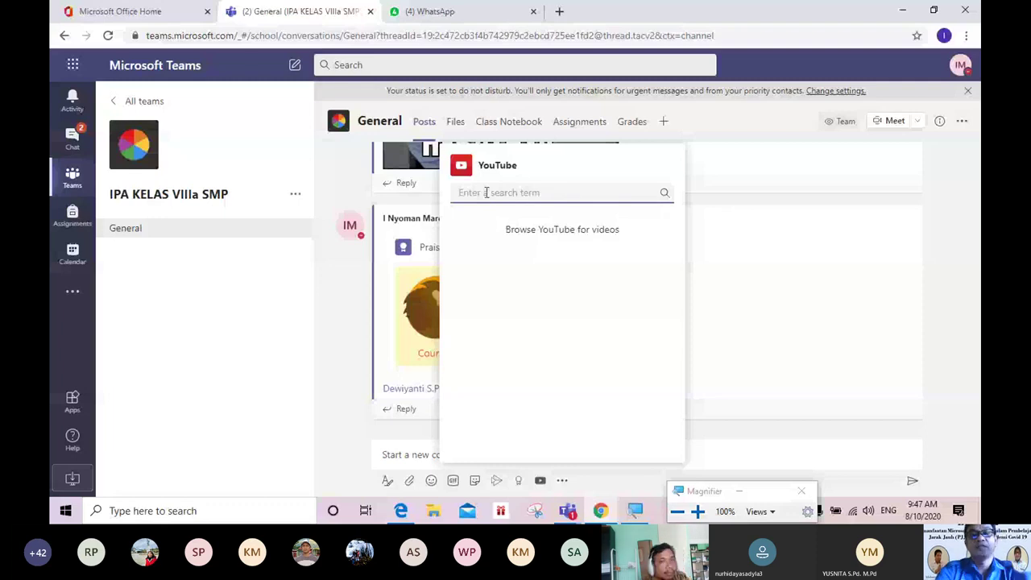
# Step: Search YouTube for FOTOSINTESIS and post the 'LA FOTOSÍNTESIS' video to General
pyautogui.write('FOTOSINTESIS')
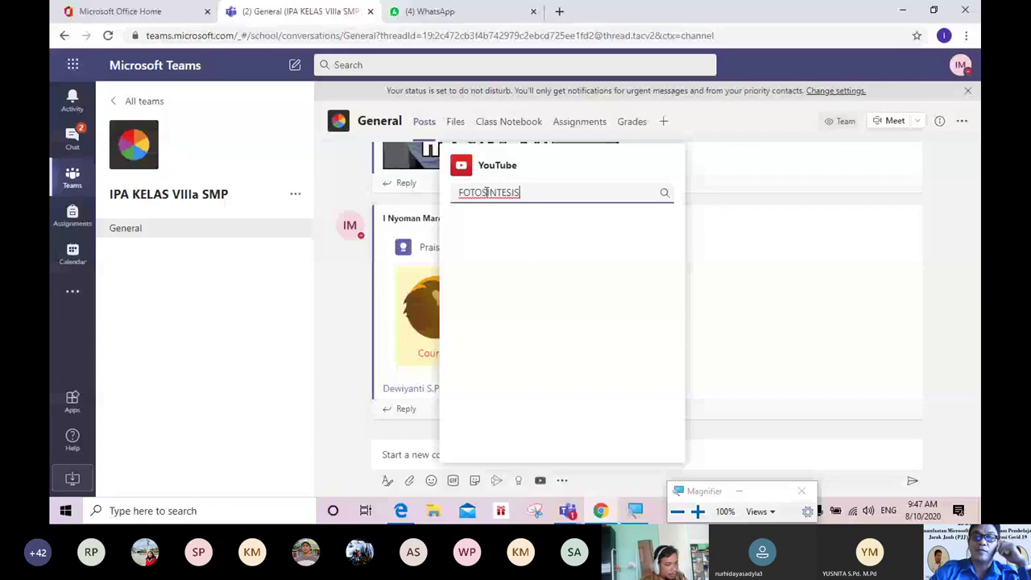
pyautogui.press('Return')
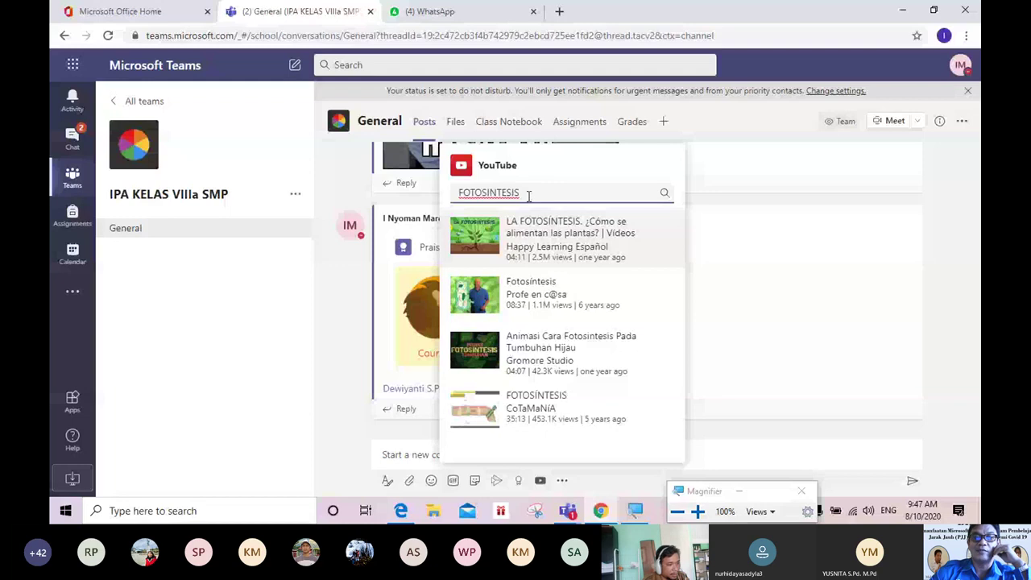
pyautogui.scroll(-3, 679, 258)
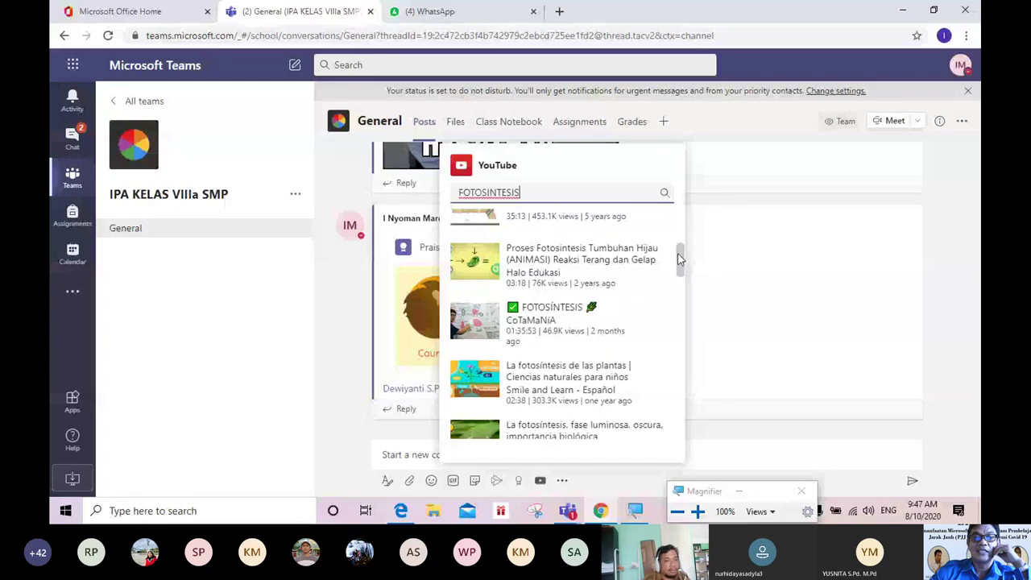
pyautogui.click(486, 246)
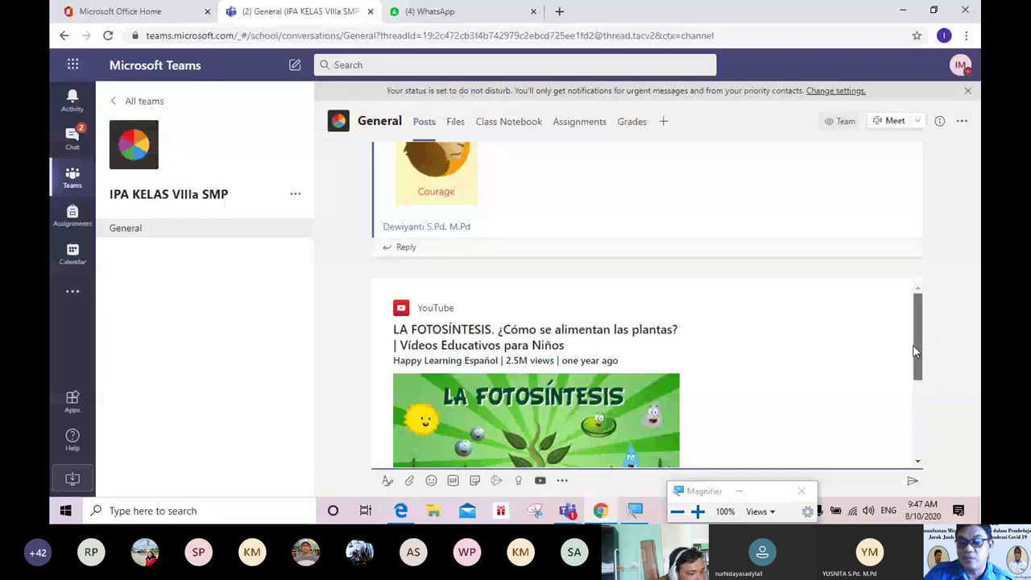
pyautogui.moveTo(914, 351); pyautogui.dragTo(916, 420)
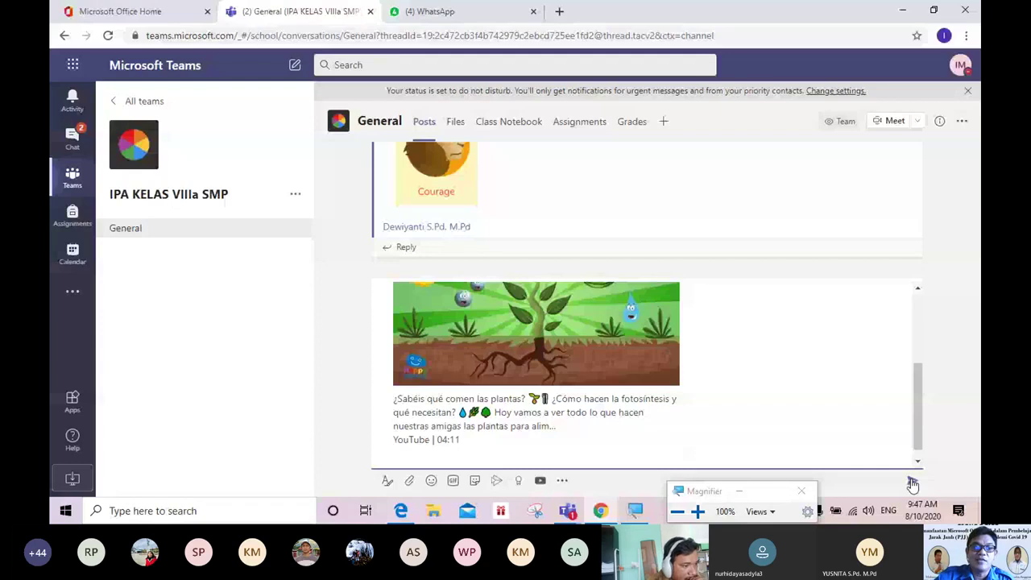
pyautogui.click(913, 481)
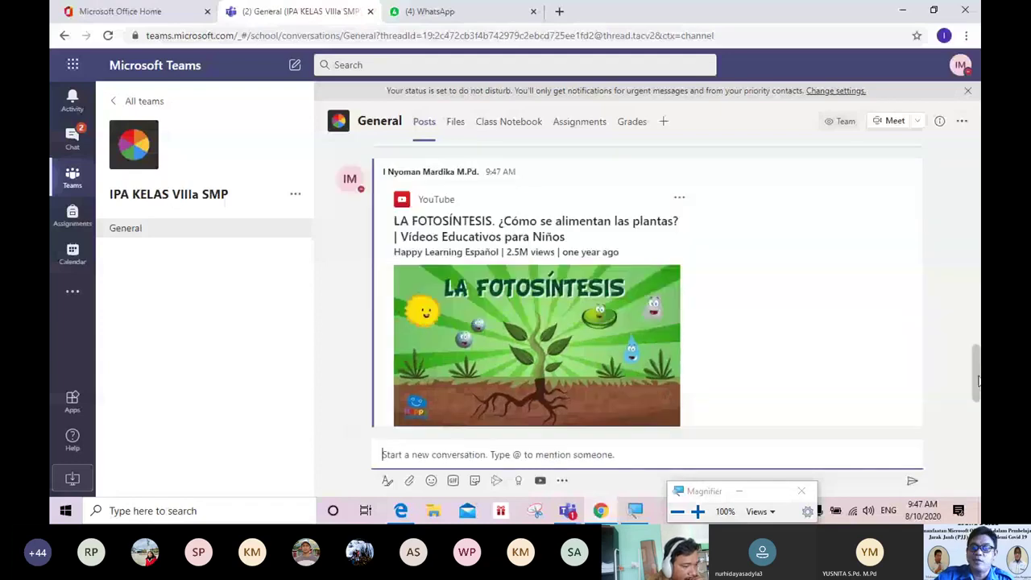
pyautogui.moveTo(979, 378); pyautogui.dragTo(979, 402)
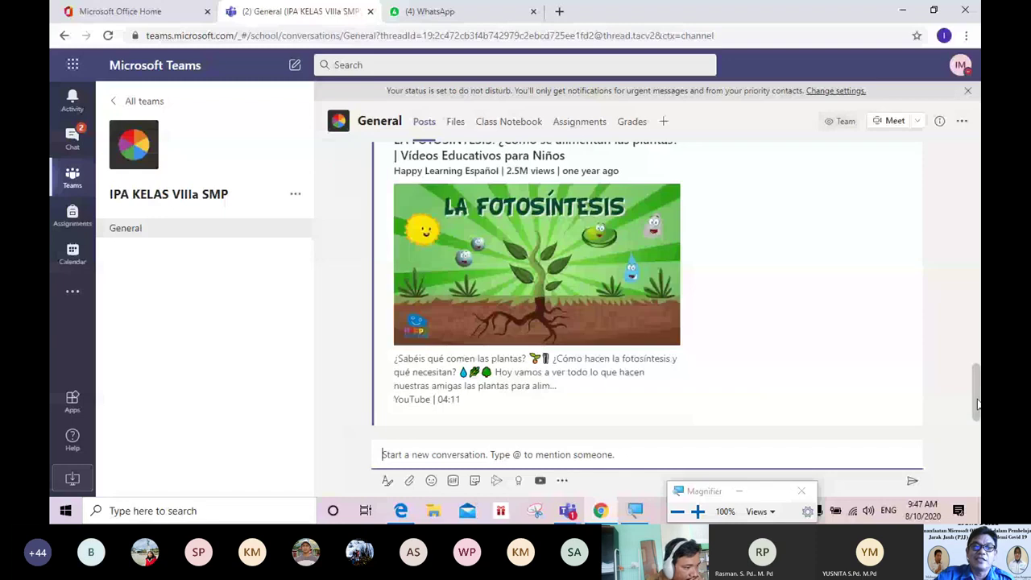
pyautogui.moveTo(977, 405); pyautogui.dragTo(977, 174)
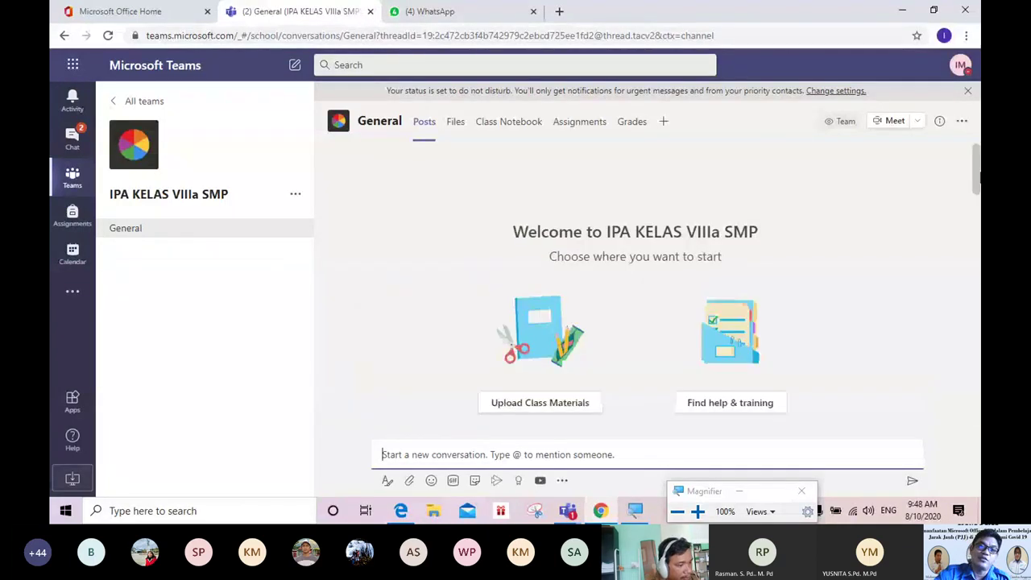
pyautogui.moveTo(976, 174); pyautogui.dragTo(979, 403)
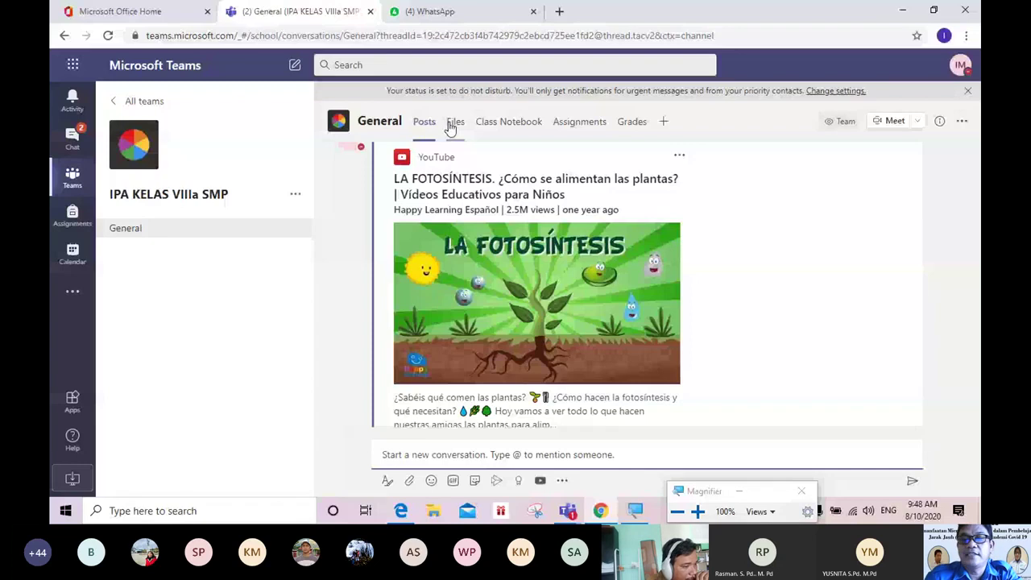
pyautogui.press('super+plus')
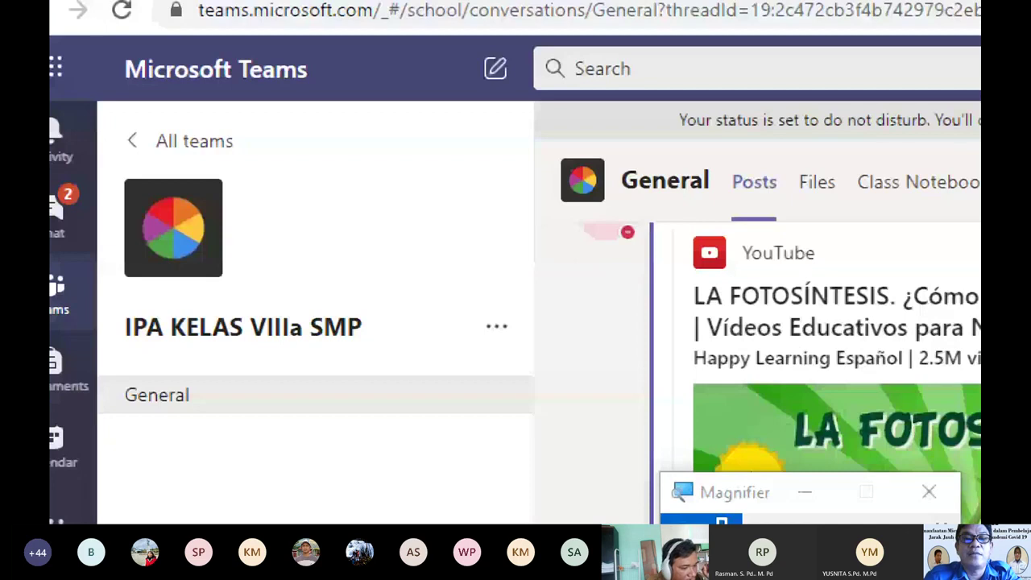
# Step: Reset the magnification to 100% and show the General channel's Files tab
pyautogui.click(682, 520)
pyautogui.click(455, 127)
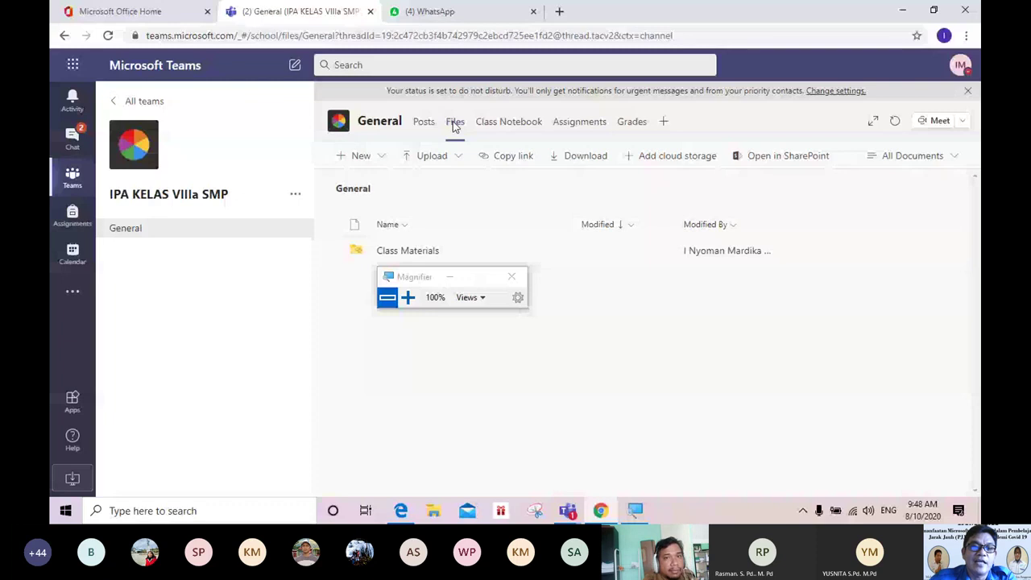
pyautogui.moveTo(427, 277); pyautogui.dragTo(448, 459)
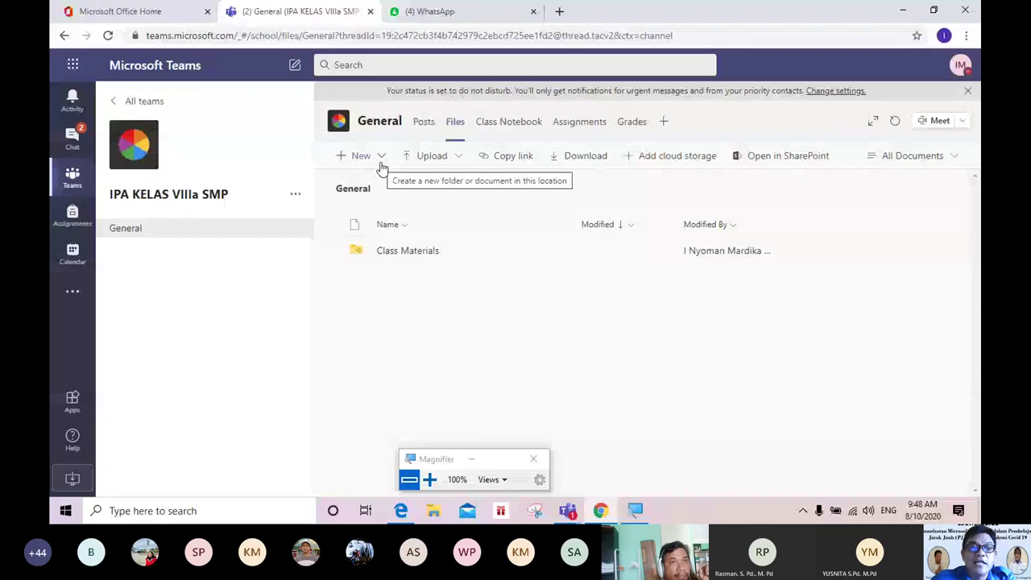
# Step: Preview the New and Upload dropdown options in Files, then close them
pyautogui.click(332, 156)
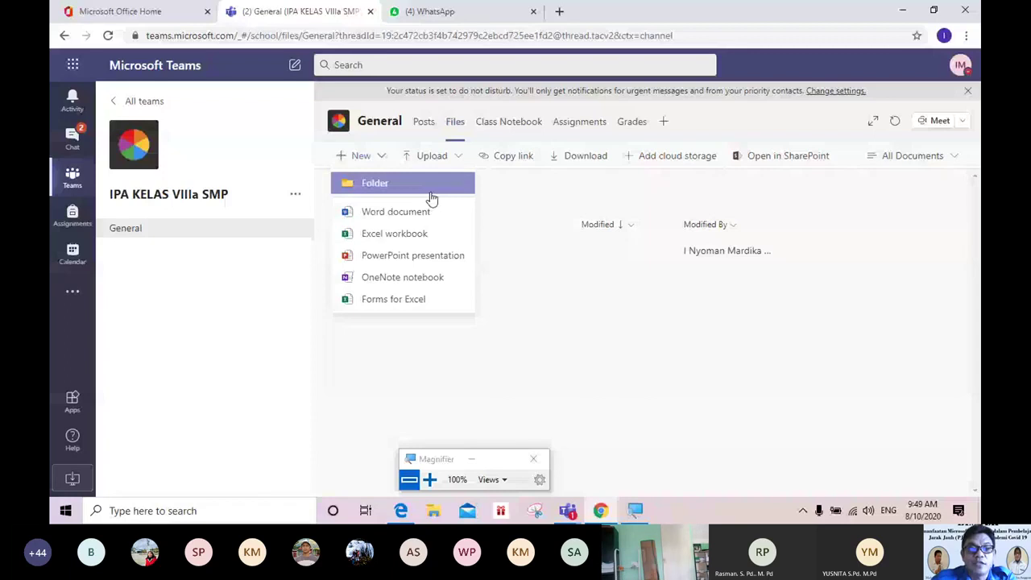
pyautogui.click(545, 306)
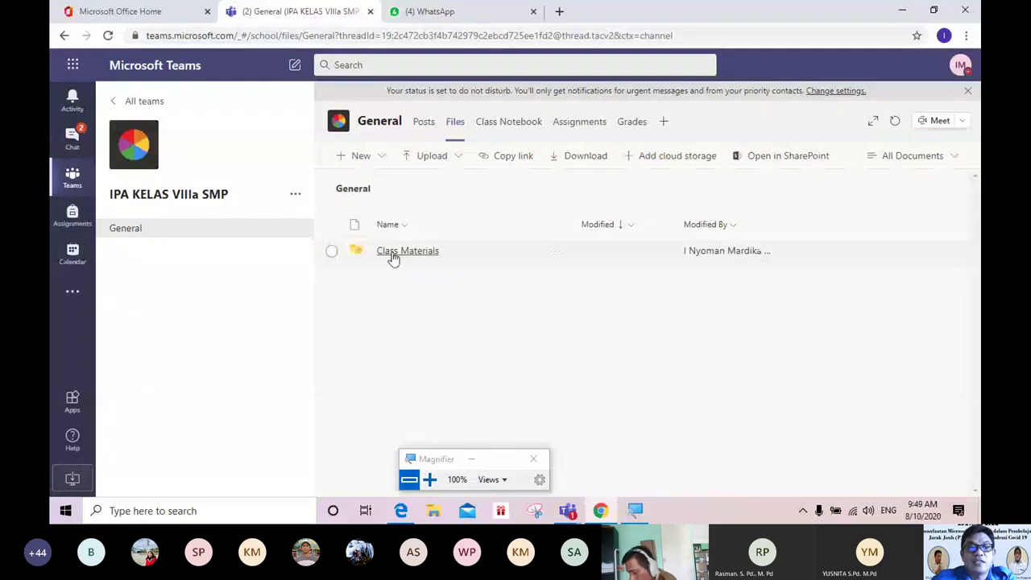
pyautogui.click(460, 158)
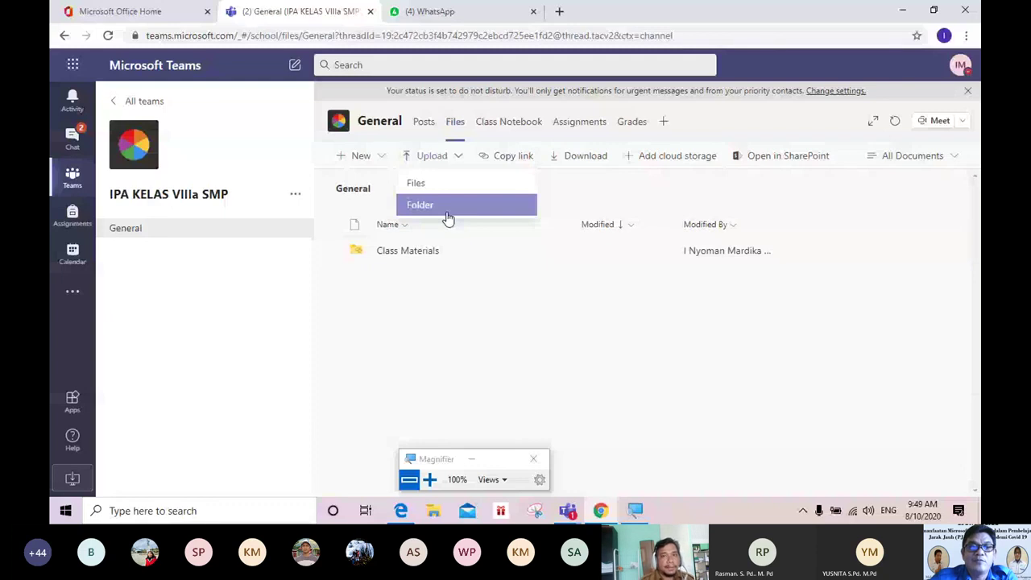
pyautogui.click(456, 129)
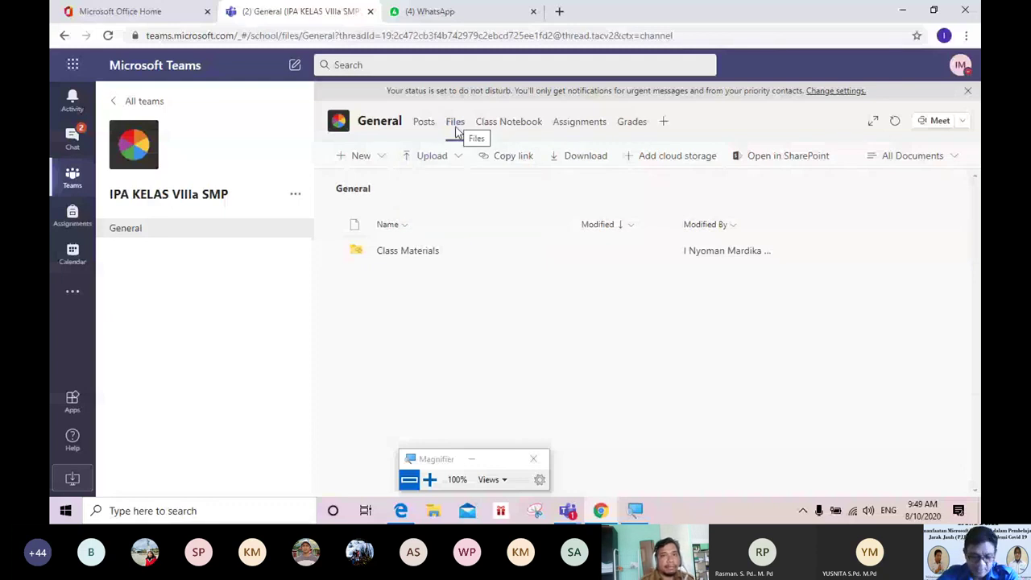
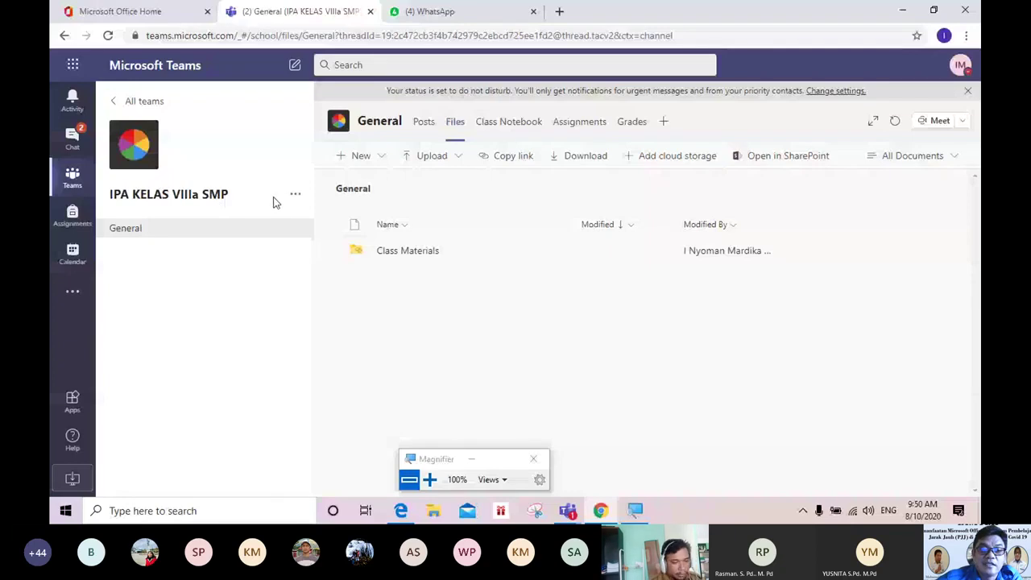
# Step: Magnify the team panel and open the IPA KELAS VIIIa SMP team's '...' options menu
pyautogui.press('super+plus')
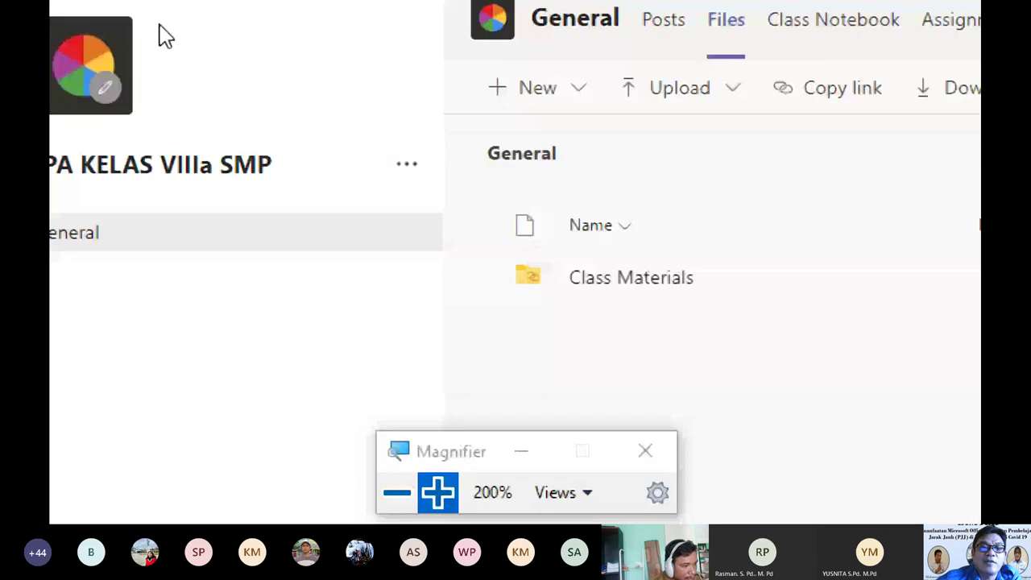
pyautogui.click(403, 167)
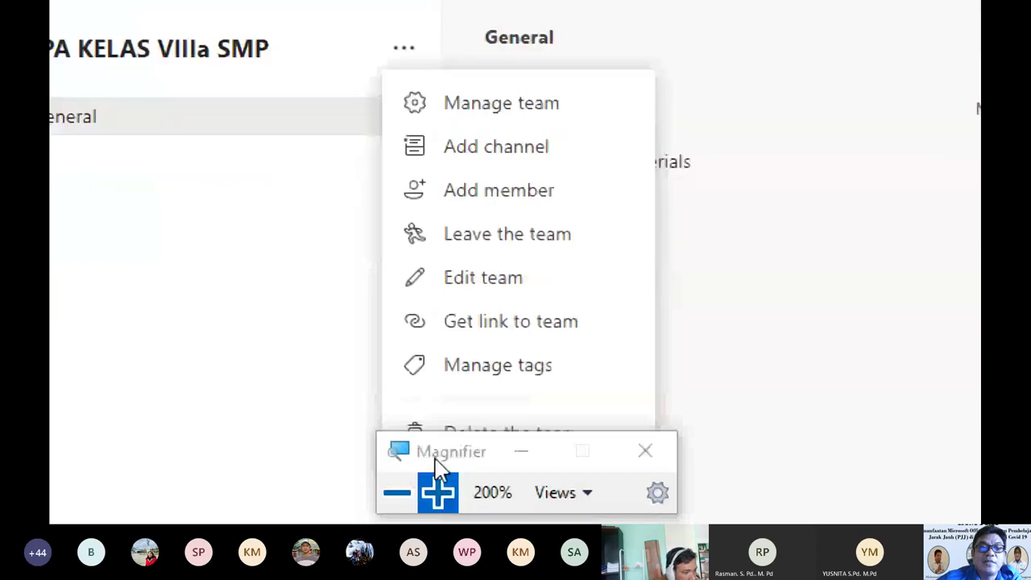
pyautogui.moveTo(436, 459); pyautogui.dragTo(135, 427)
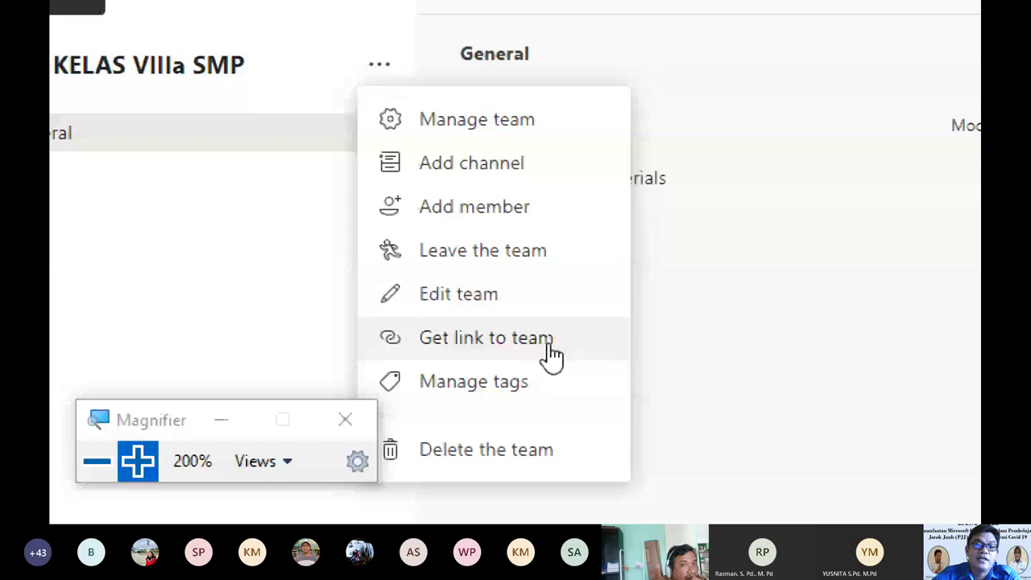
pyautogui.press('super+minus')
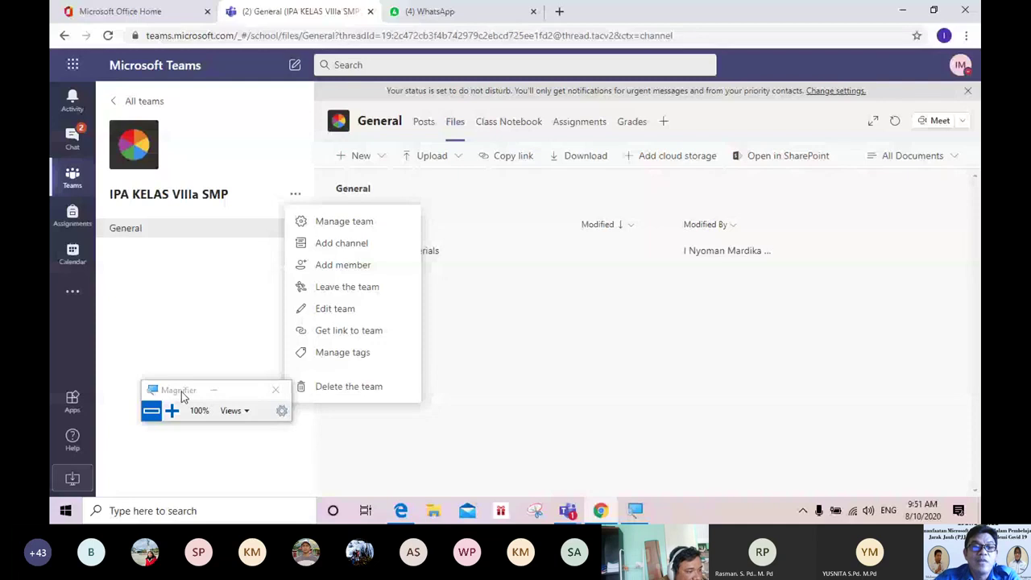
pyautogui.moveTo(182, 395); pyautogui.dragTo(654, 506)
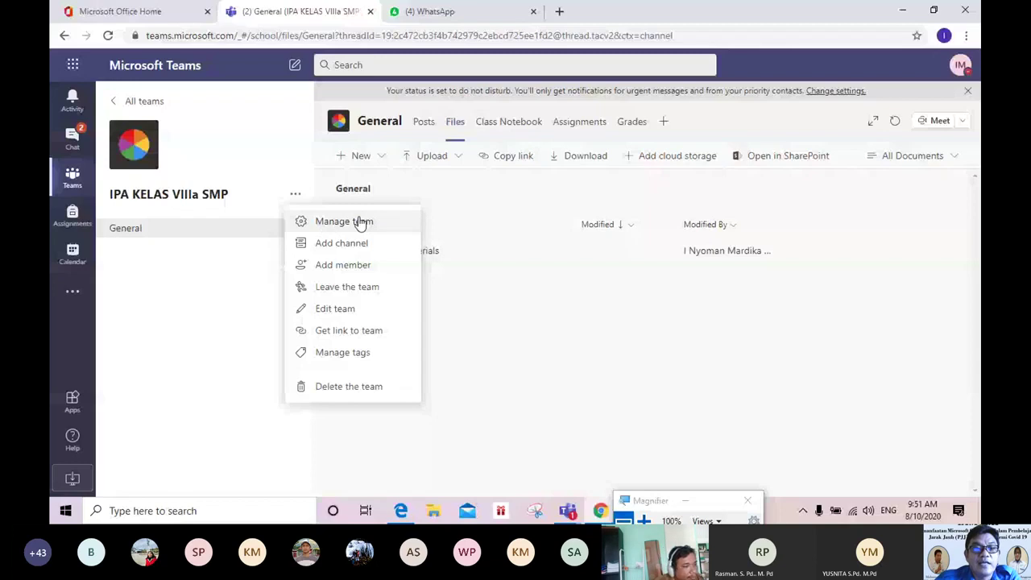
pyautogui.click(296, 198)
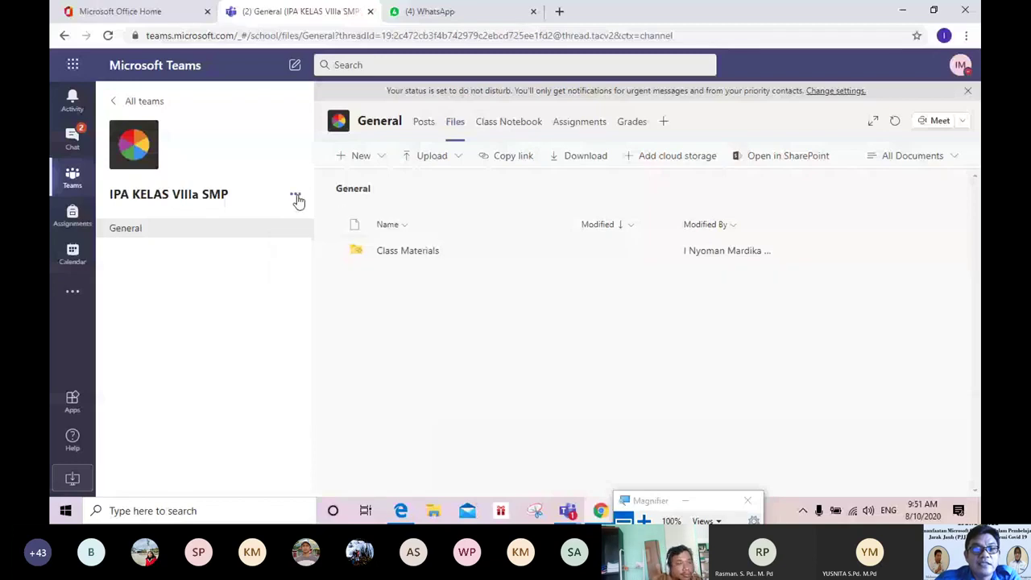
pyautogui.click(296, 198)
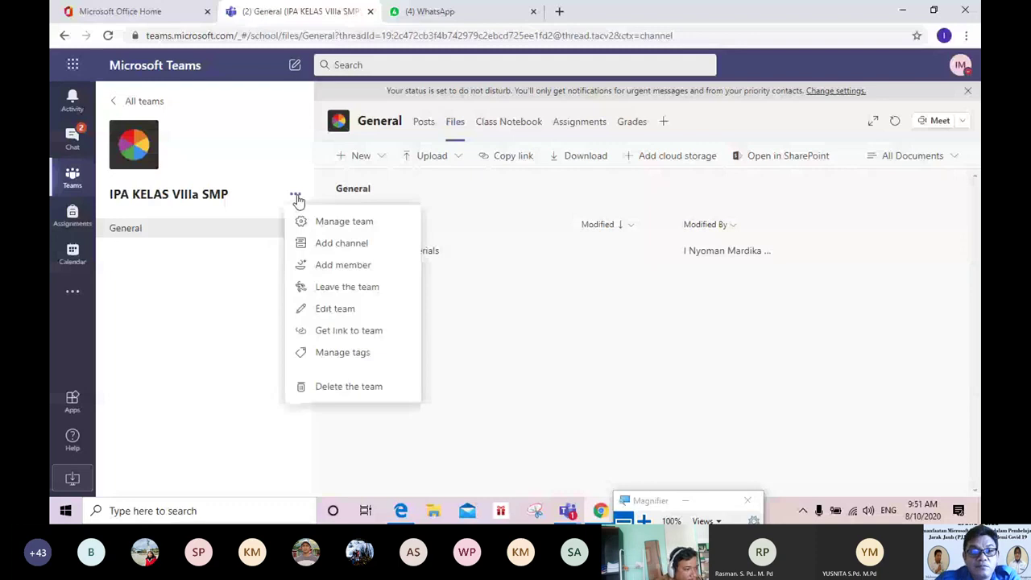
# Step: Choose Manage team and magnify the member list showing 4 owners and 2 members and guests
pyautogui.click(326, 223)
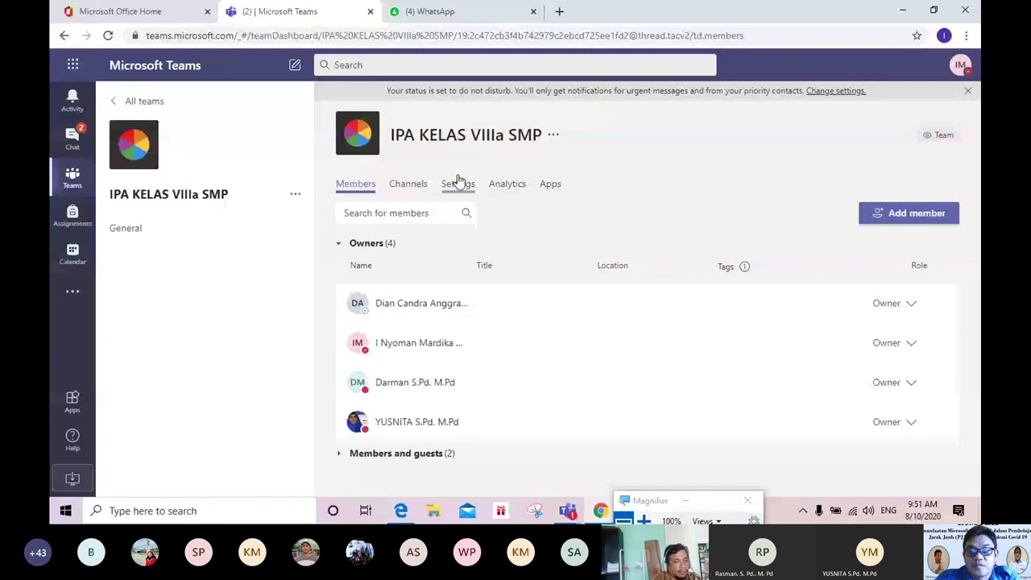
pyautogui.press('super+plus')
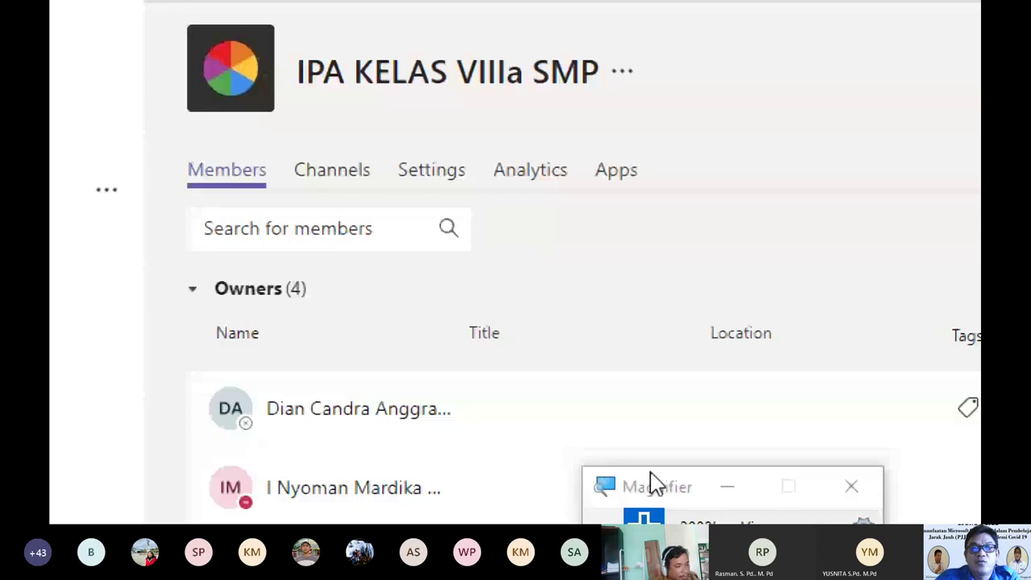
pyautogui.press('super+minus')
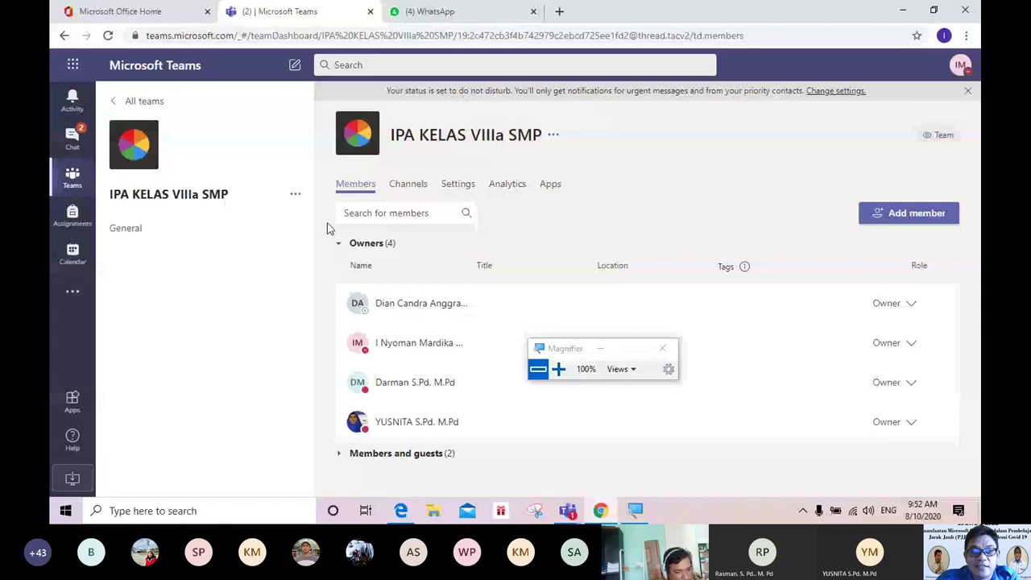
# Step: Switch to the team's Settings tab, expand Team code, and reset the magnification
pyautogui.click(465, 188)
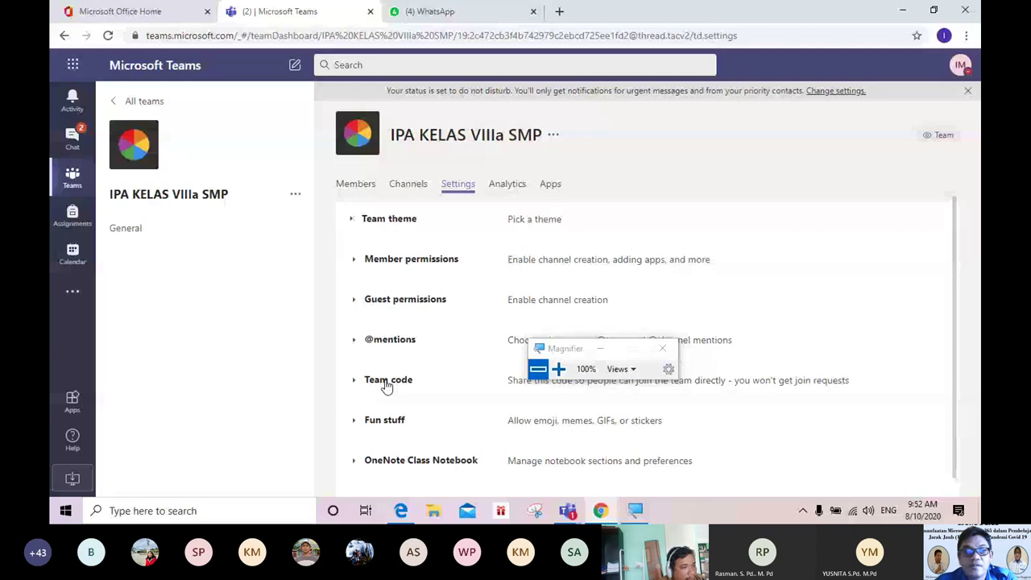
pyautogui.click(387, 384)
pyautogui.click(558, 369)
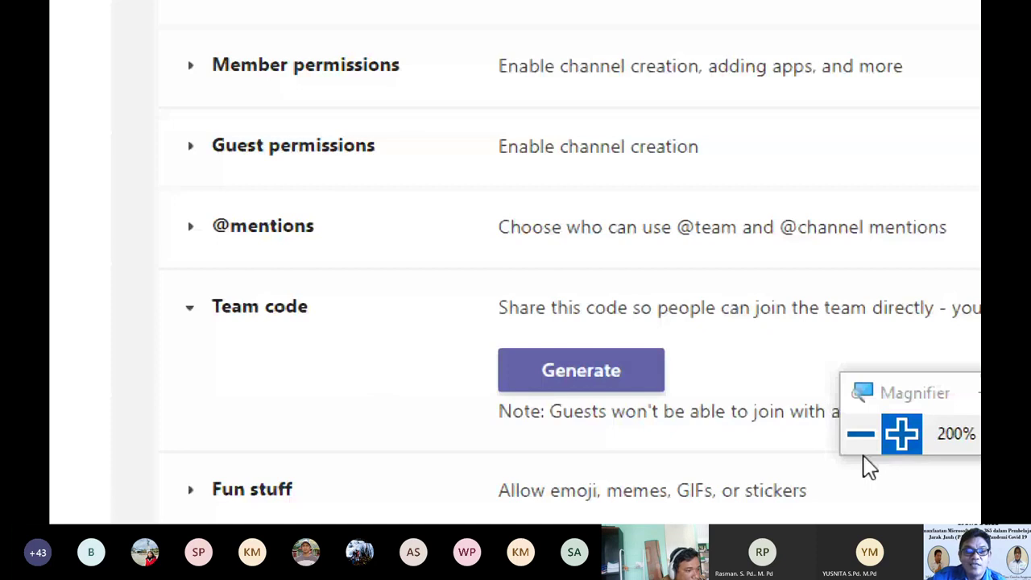
pyautogui.click(860, 434)
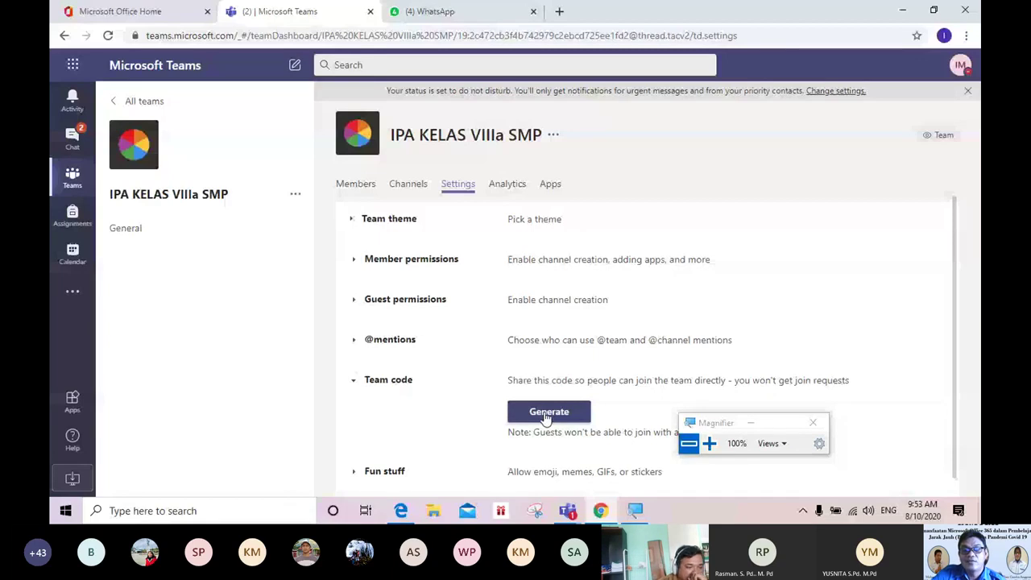
# Step: Generate the team join code, select it in Full screen view, then exit full screen
pyautogui.click(547, 416)
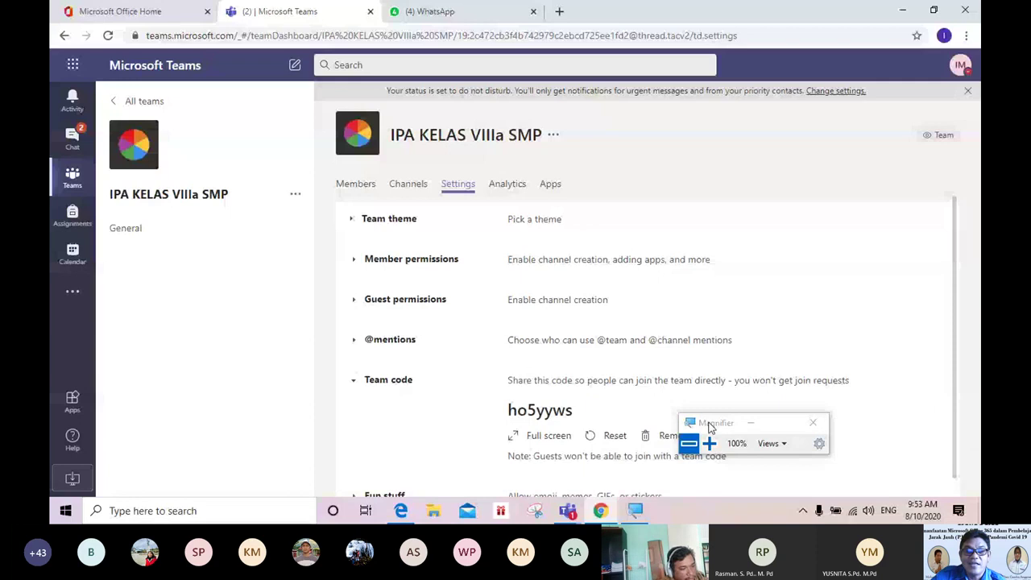
pyautogui.moveTo(709, 427); pyautogui.dragTo(963, 246)
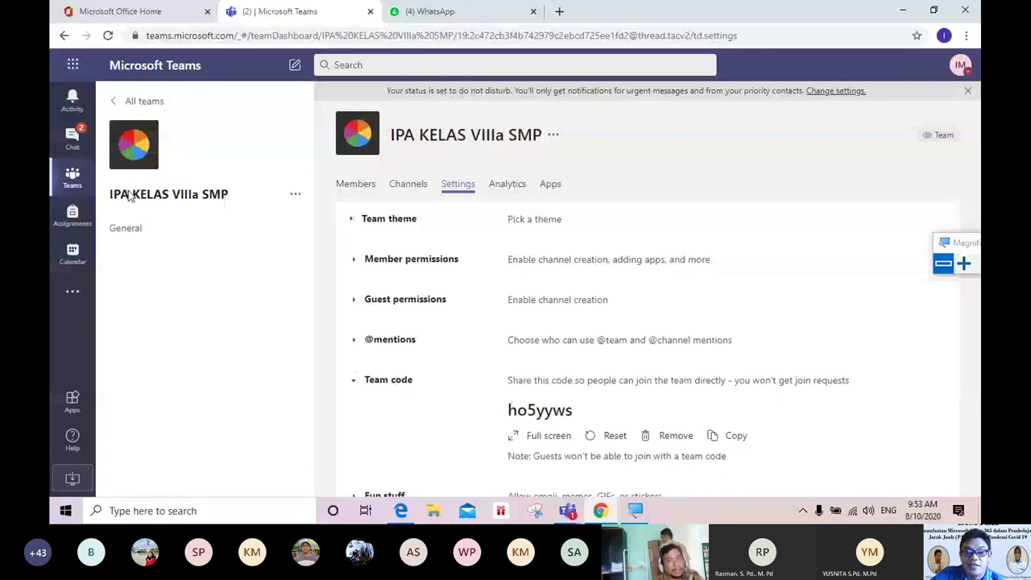
pyautogui.click(548, 436)
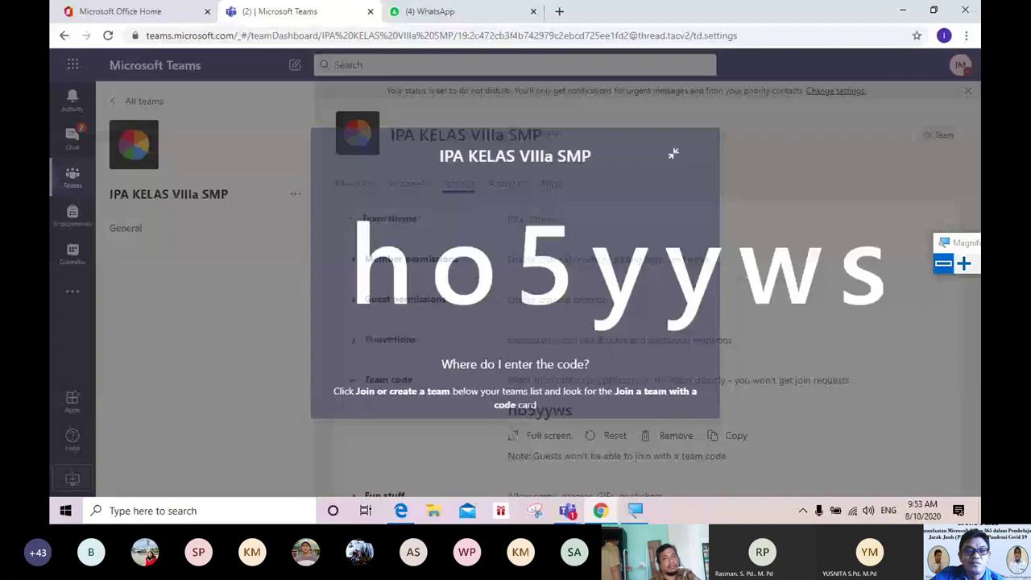
pyautogui.moveTo(251, 278); pyautogui.dragTo(754, 297)
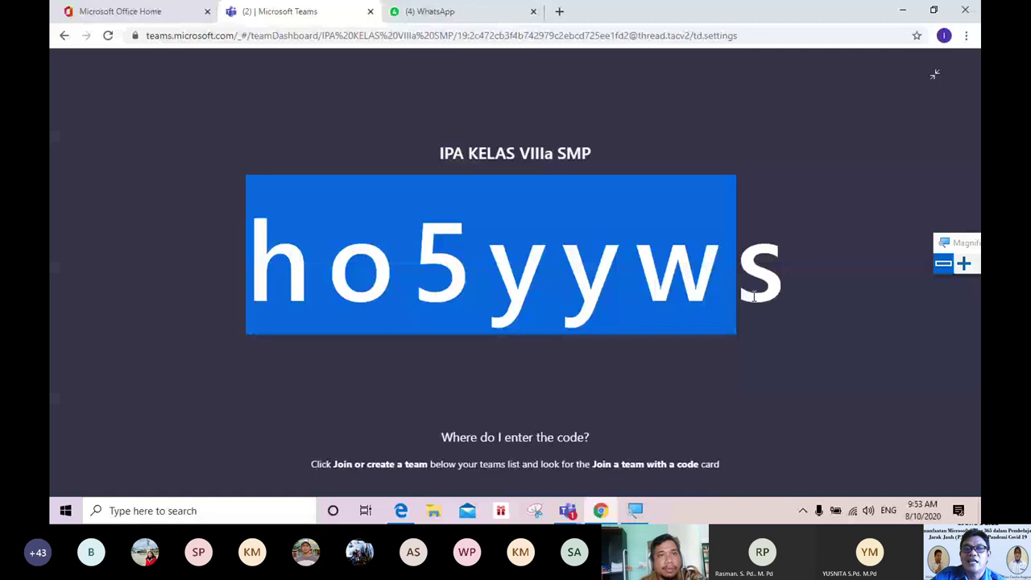
pyautogui.moveTo(754, 297); pyautogui.dragTo(928, 85)
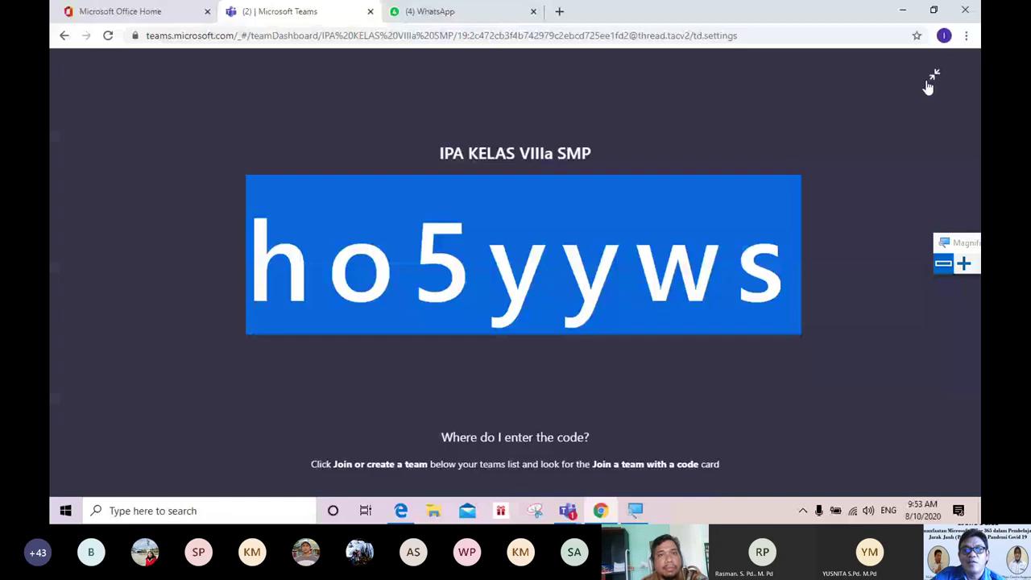
pyautogui.click(929, 83)
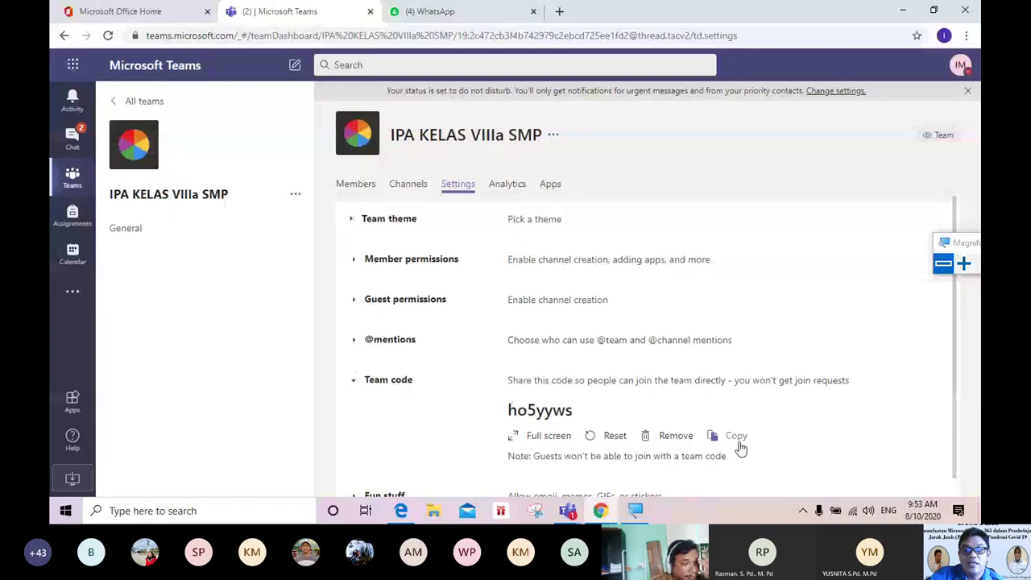
# Step: Bring up the meeting window, post the join code in Meeting chat, then return to Chrome
pyautogui.click(567, 511)
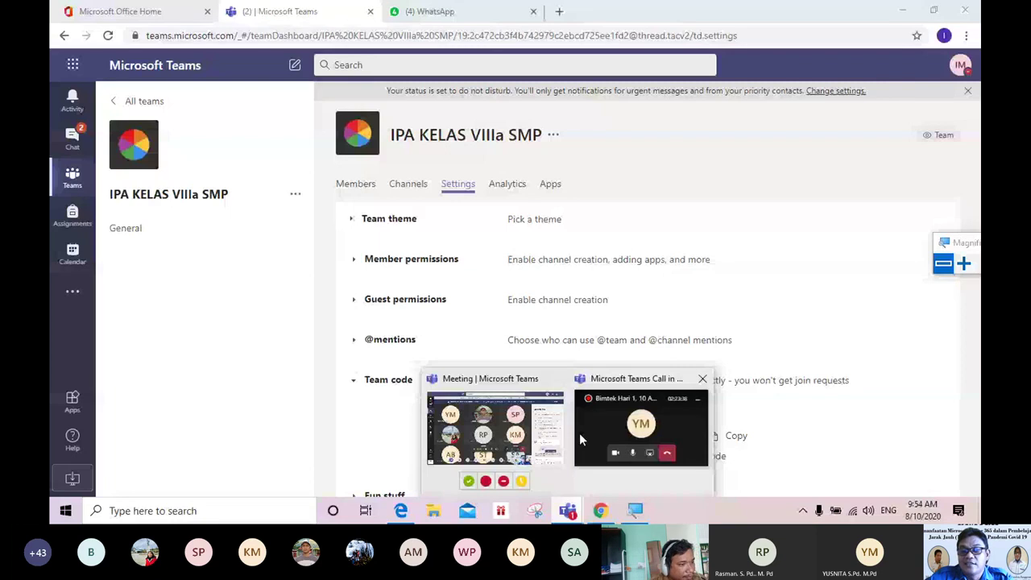
pyautogui.click(579, 433)
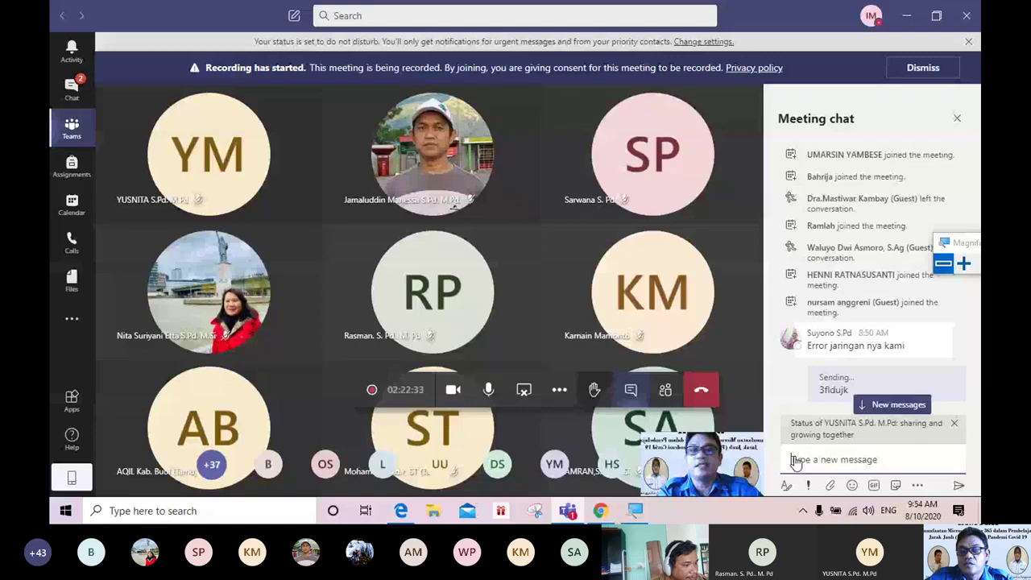
pyautogui.click(631, 390)
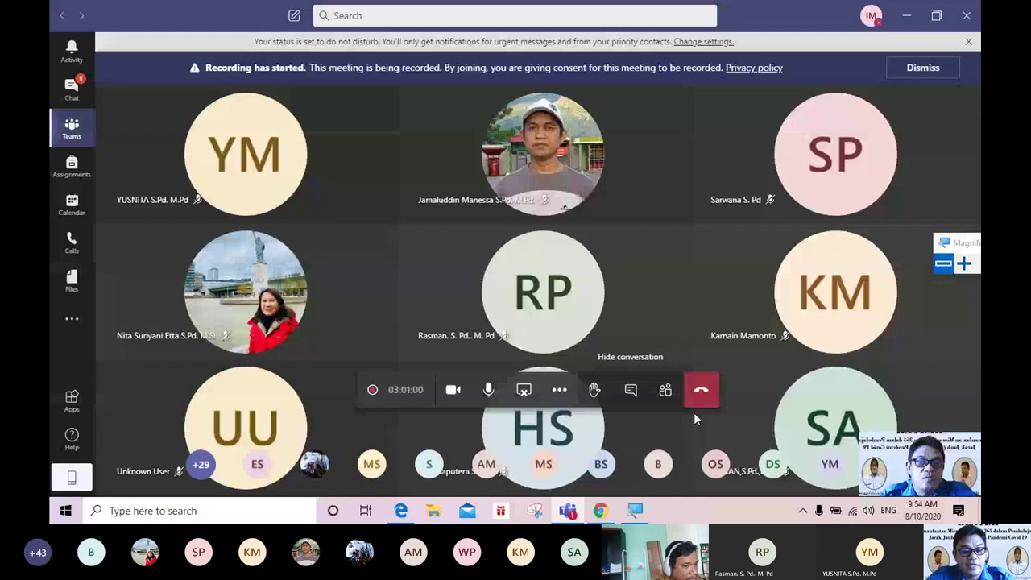
pyautogui.click(631, 390)
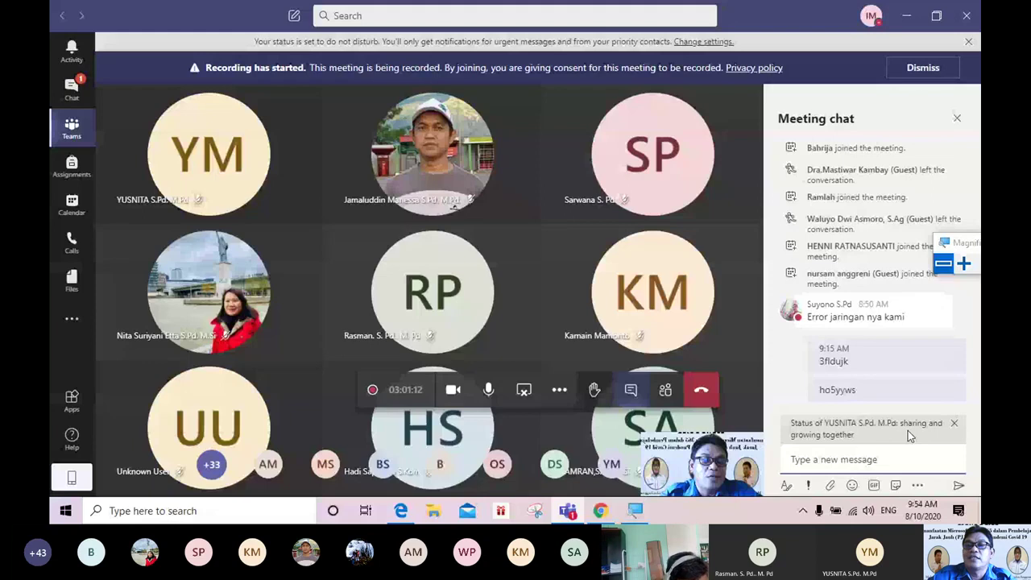
pyautogui.click(601, 511)
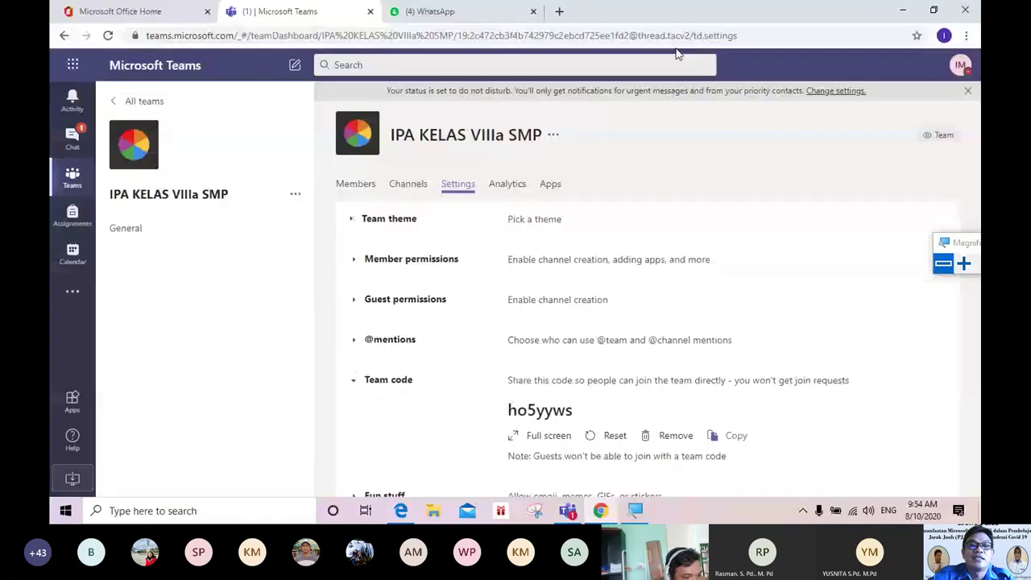
# Step: In WhatsApp, search 'BIM', send the team code to Bimtek Microsoft 365 IGI, then return to Teams
pyautogui.click(448, 14)
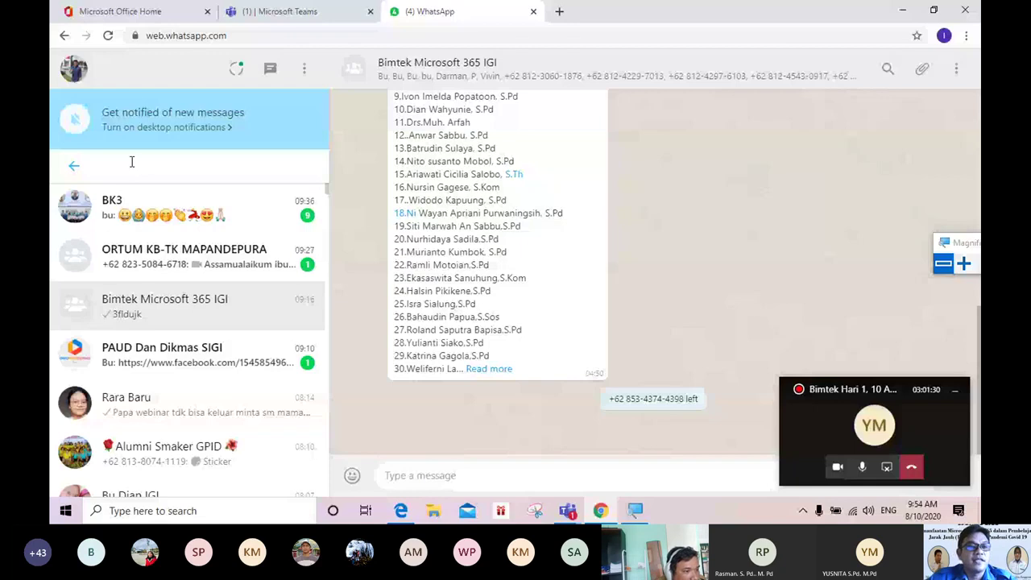
pyautogui.write('BIM')
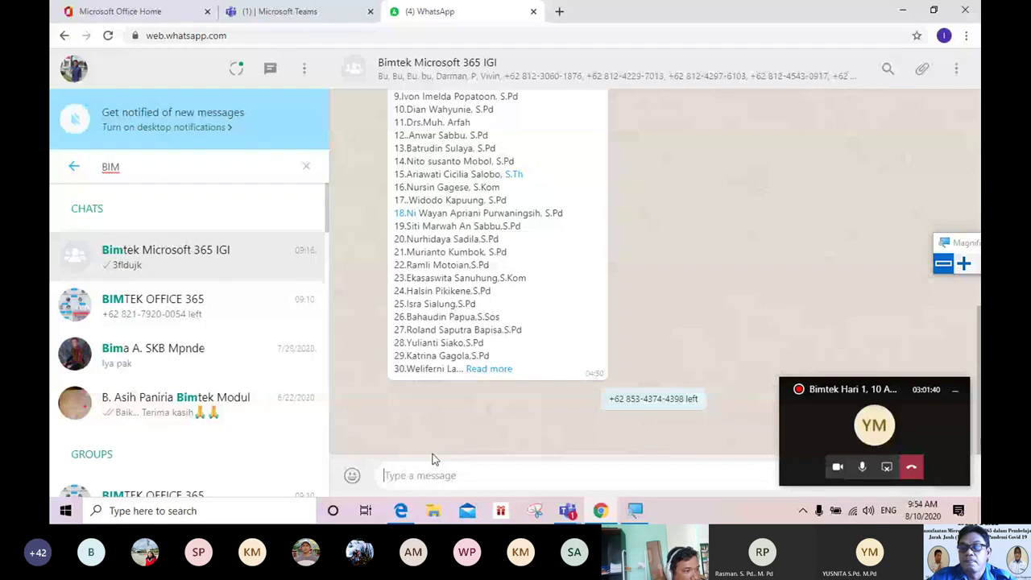
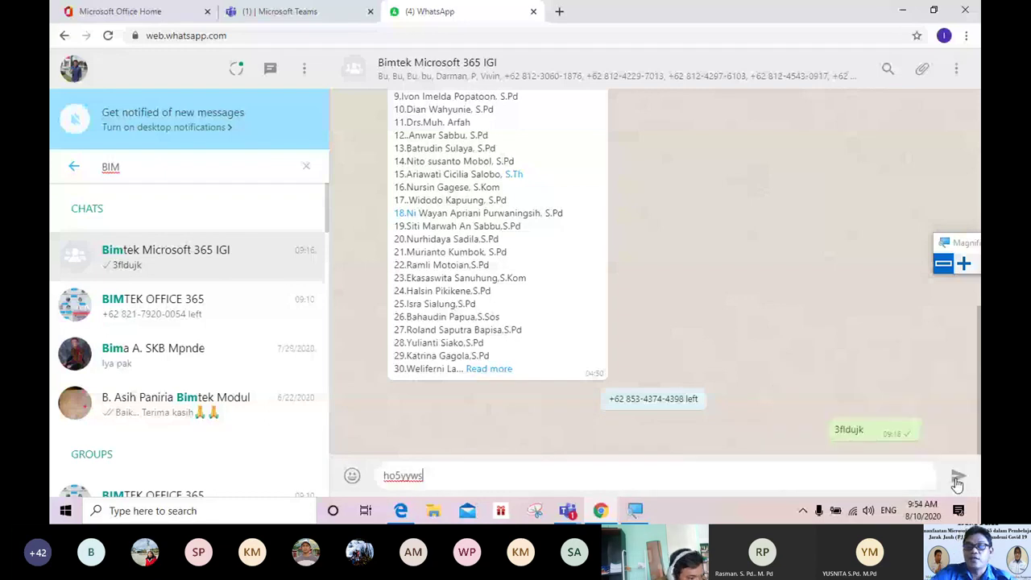
pyautogui.click(957, 480)
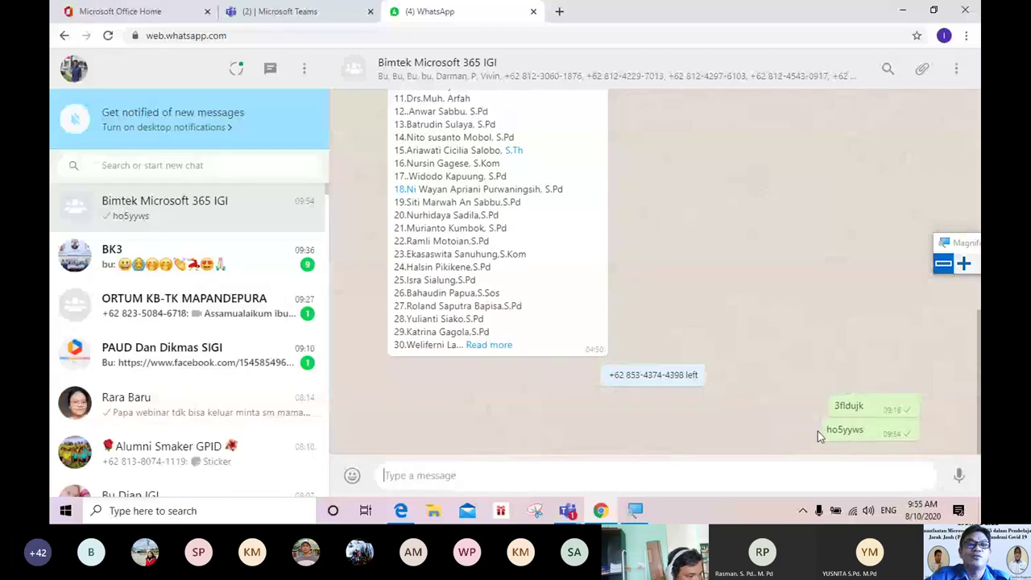
pyautogui.click(306, 13)
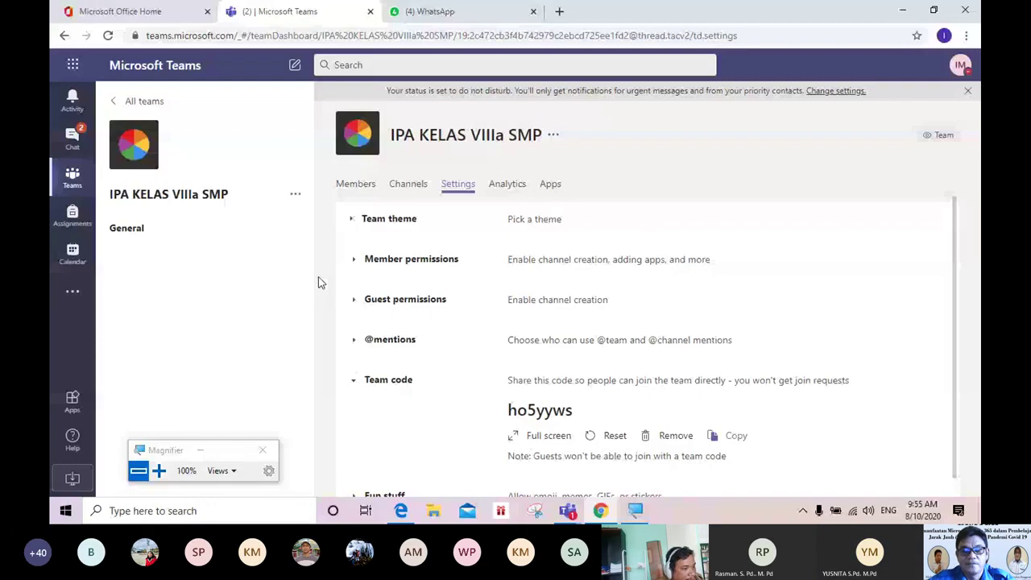
# Step: Bring the Teams meeting window back to the front from the taskbar thumbnail
pyautogui.moveTo(568, 511)
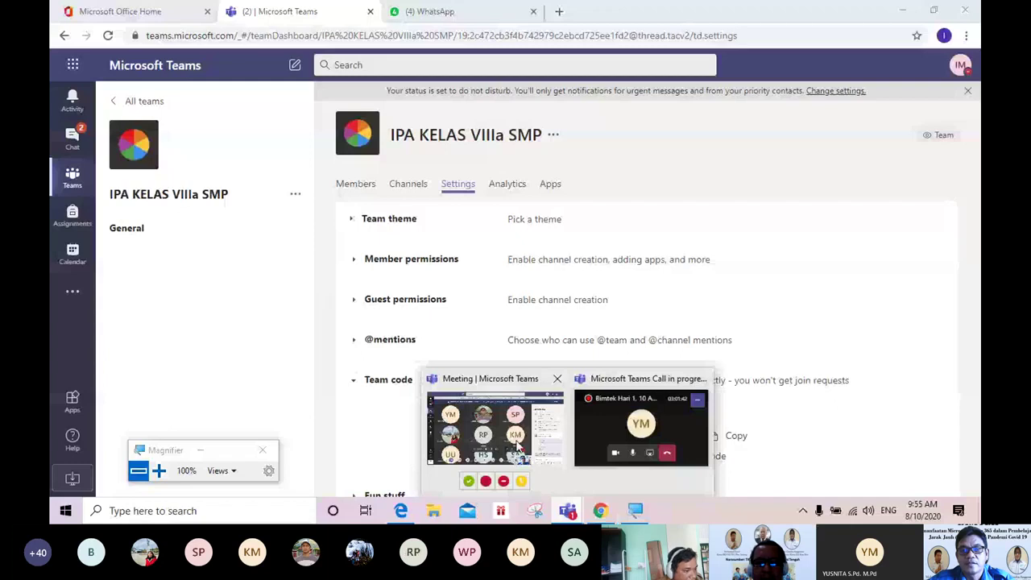
pyautogui.click(518, 447)
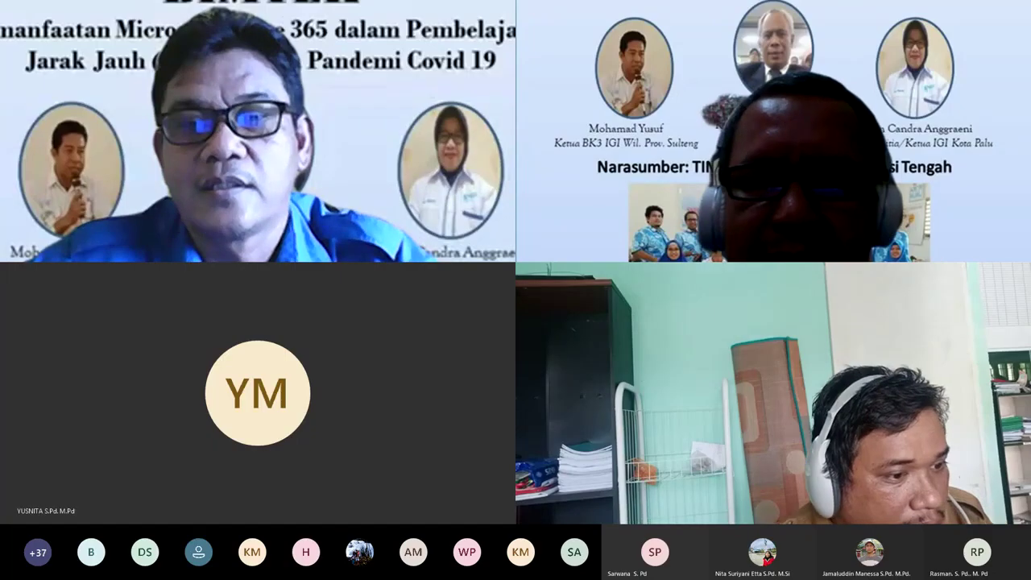
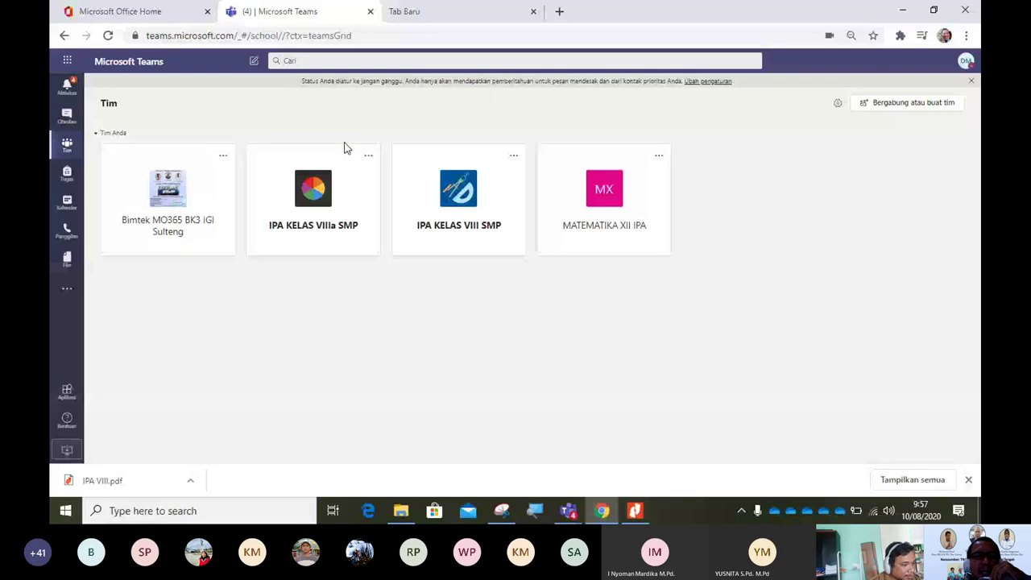
# Step: Open the IPA KELAS VIIIa SMP team card to reach its Umum channel posts
pyautogui.click(285, 249)
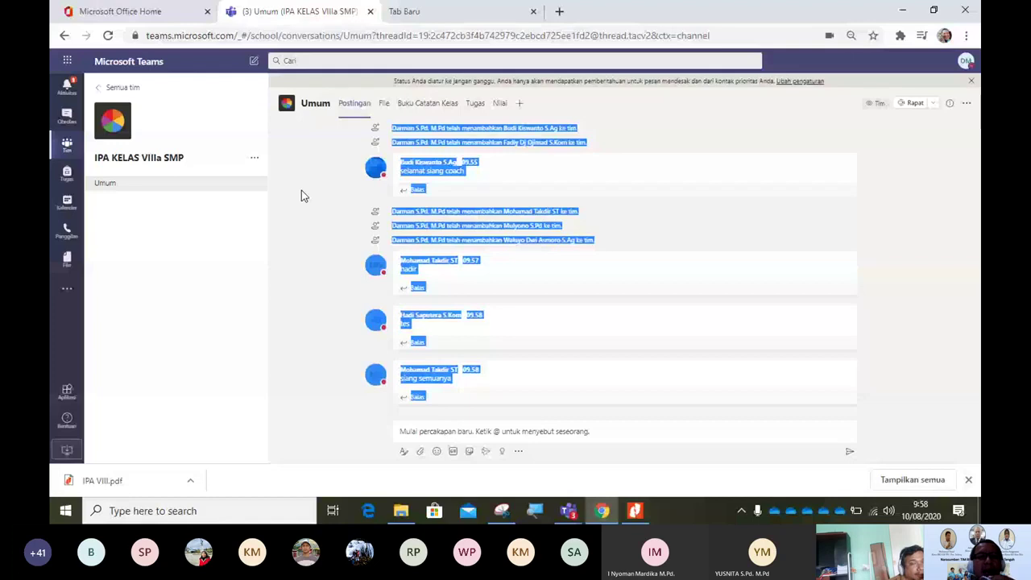
pyautogui.click(302, 190)
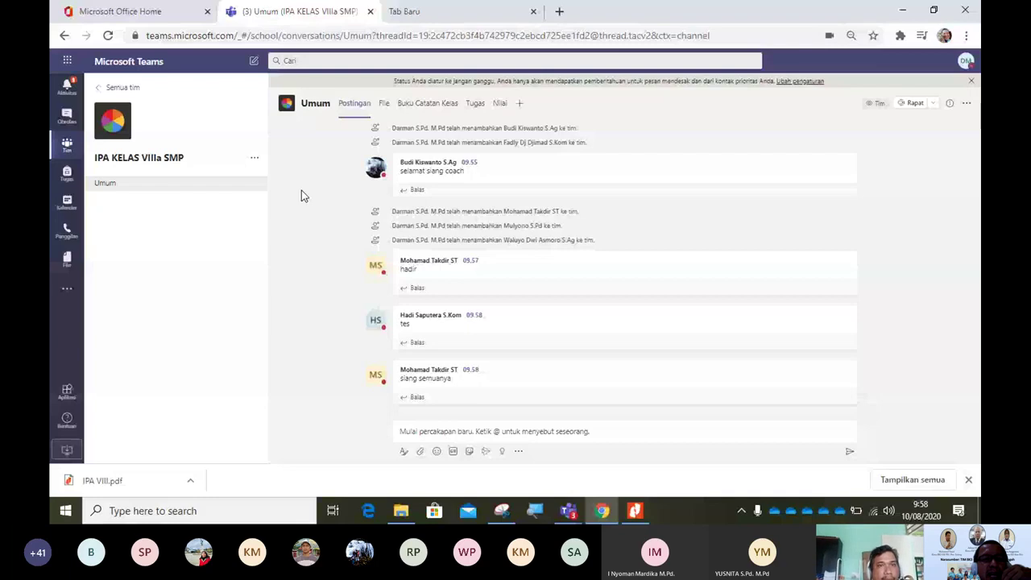
pyautogui.click(254, 161)
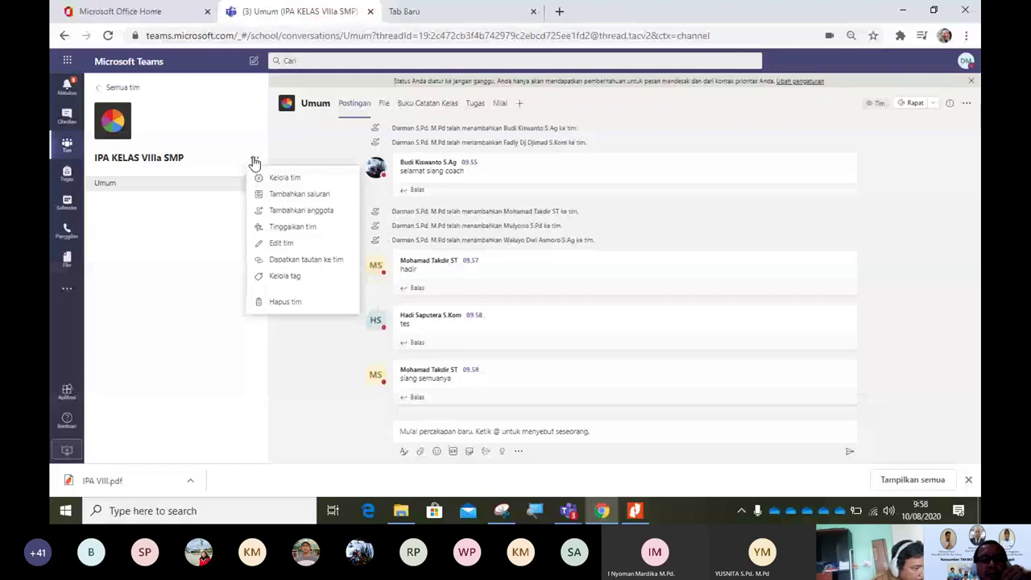
pyautogui.click(292, 196)
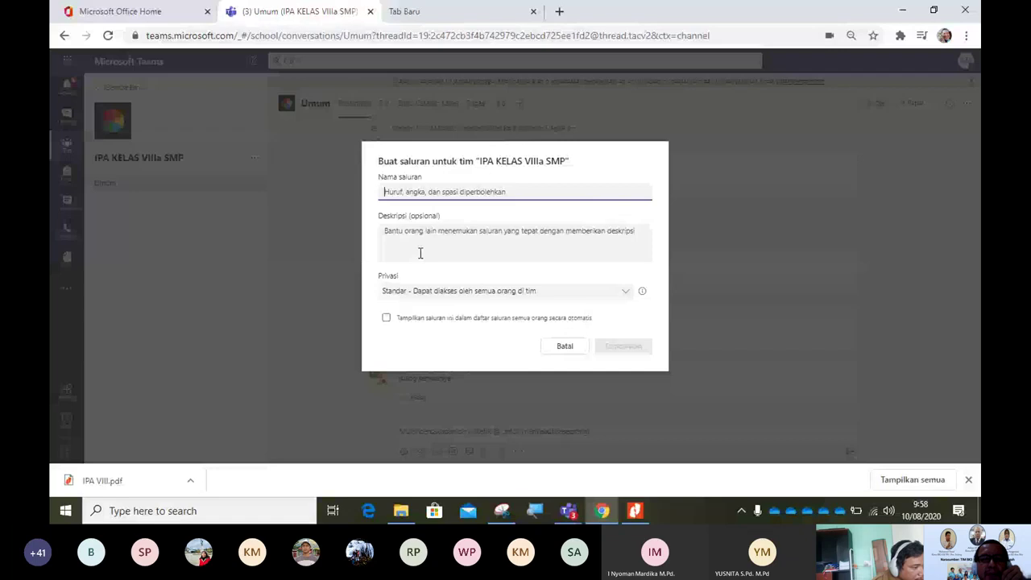
pyautogui.click(268, 289)
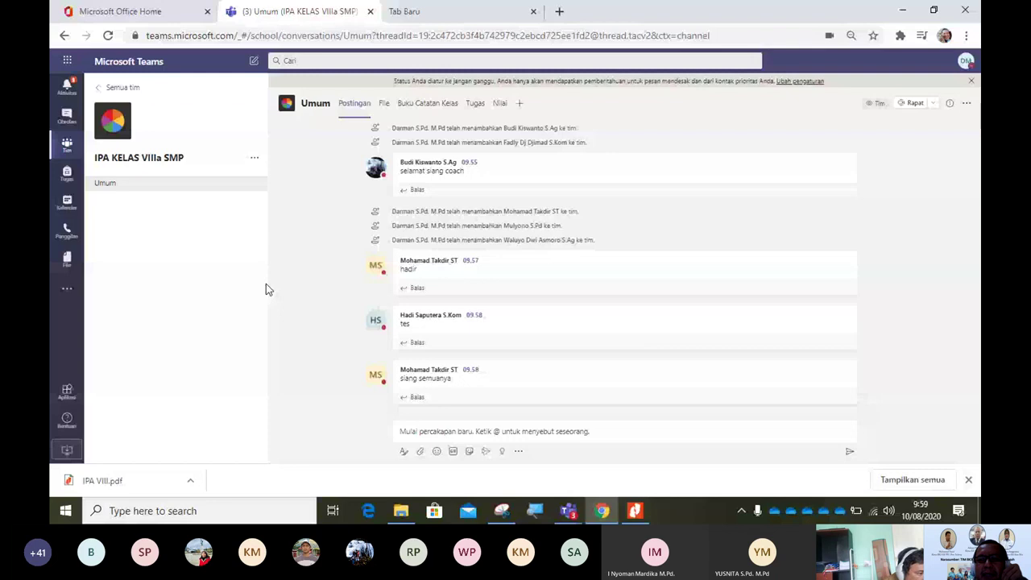
pyautogui.click(966, 62)
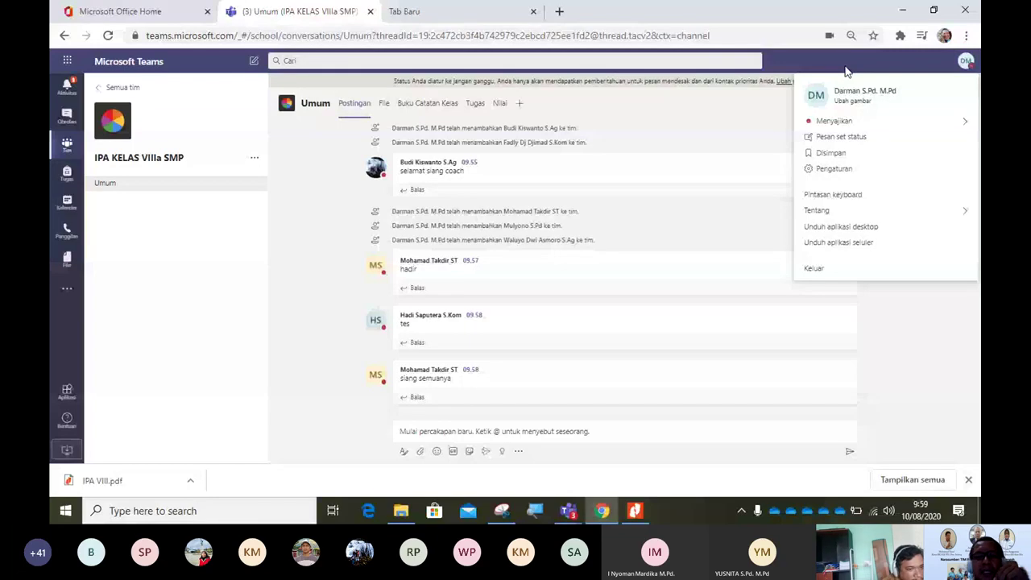
pyautogui.click(830, 170)
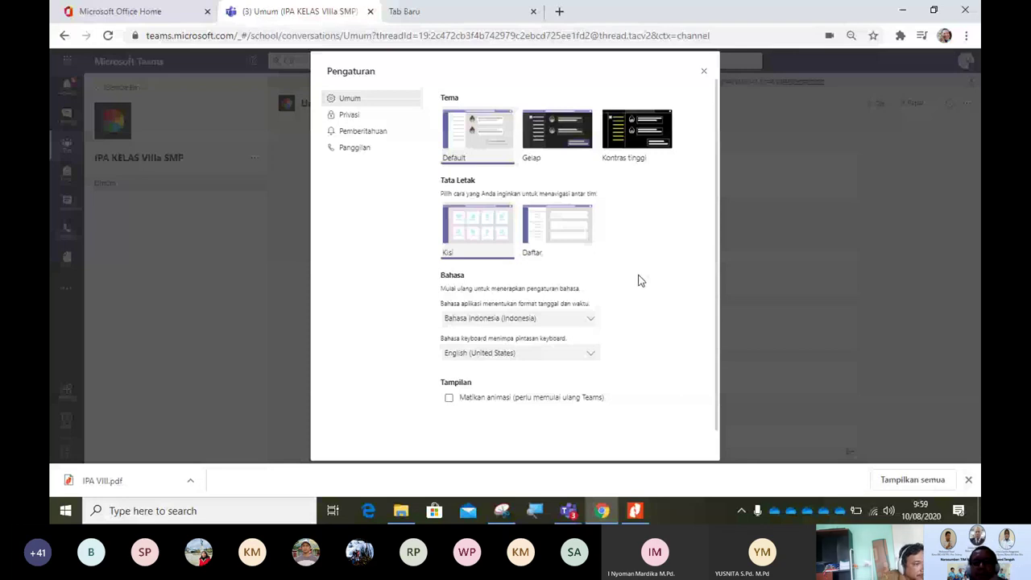
pyautogui.click(704, 76)
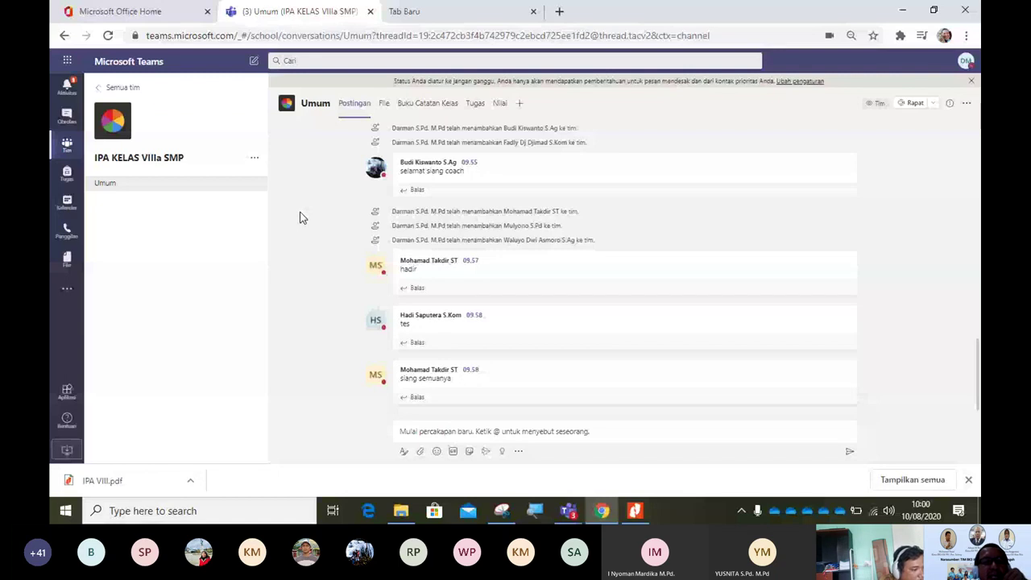
# Step: Choose Tambahkan saluran from the IPA KELAS VIIIa SMP team's options menu
pyautogui.click(255, 160)
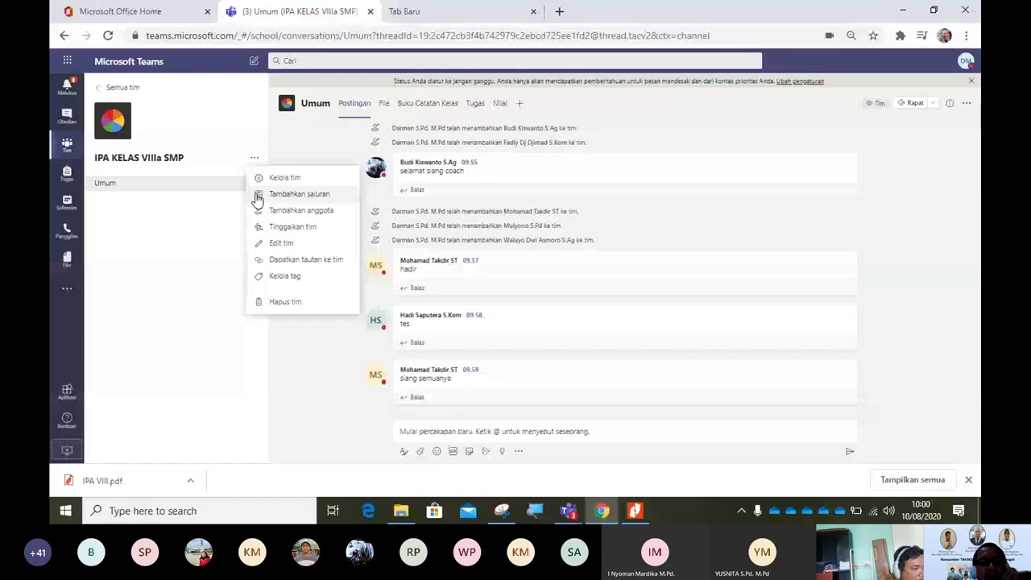
pyautogui.click(258, 195)
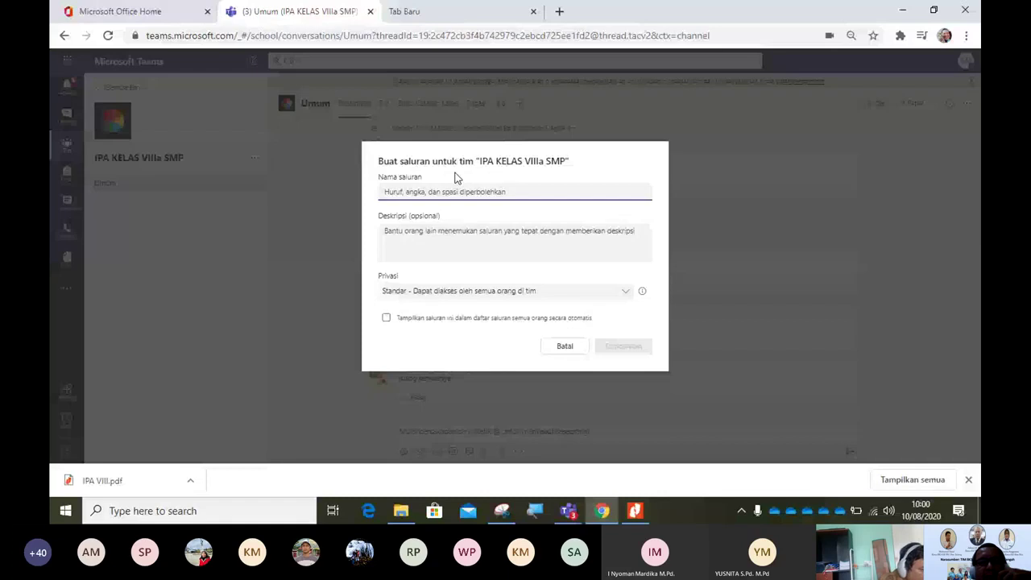
pyautogui.moveTo(636, 509)
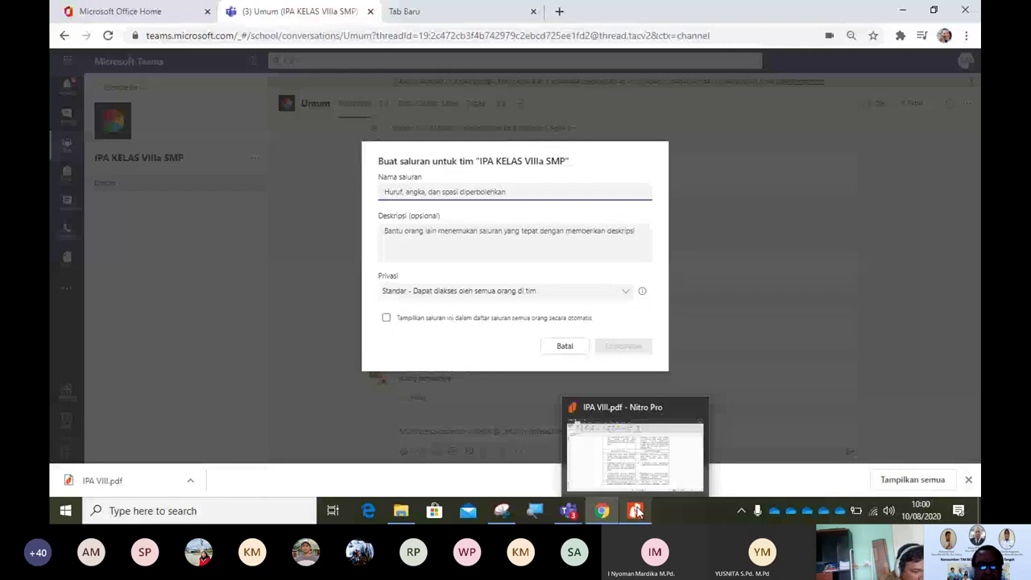
# Step: Bring up IPA VIII.pdf in Nitro Pro and review pages 1–2, ending on KOMPETENSI INTI
pyautogui.click(637, 511)
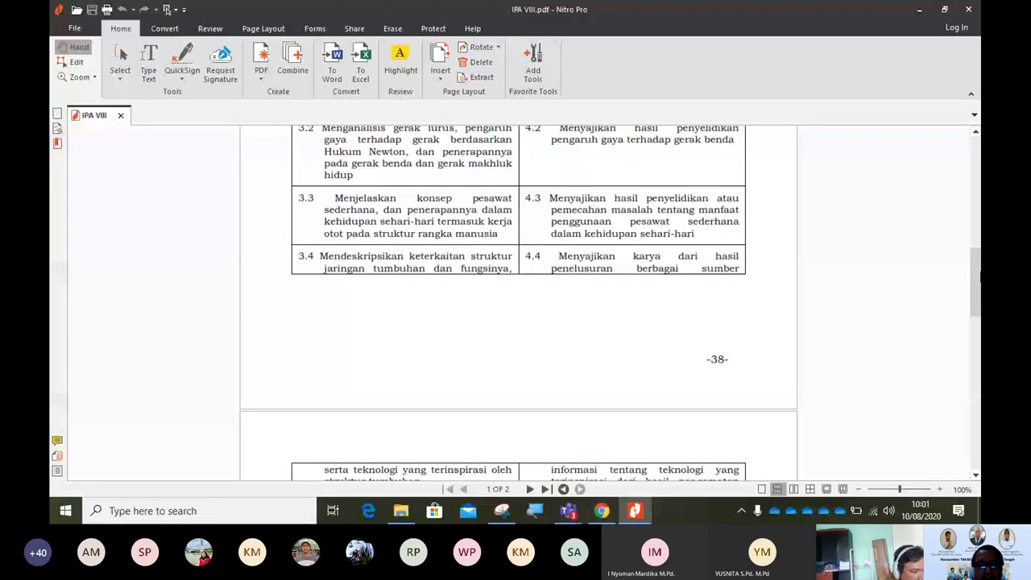
pyautogui.scroll(2, 518, 303)
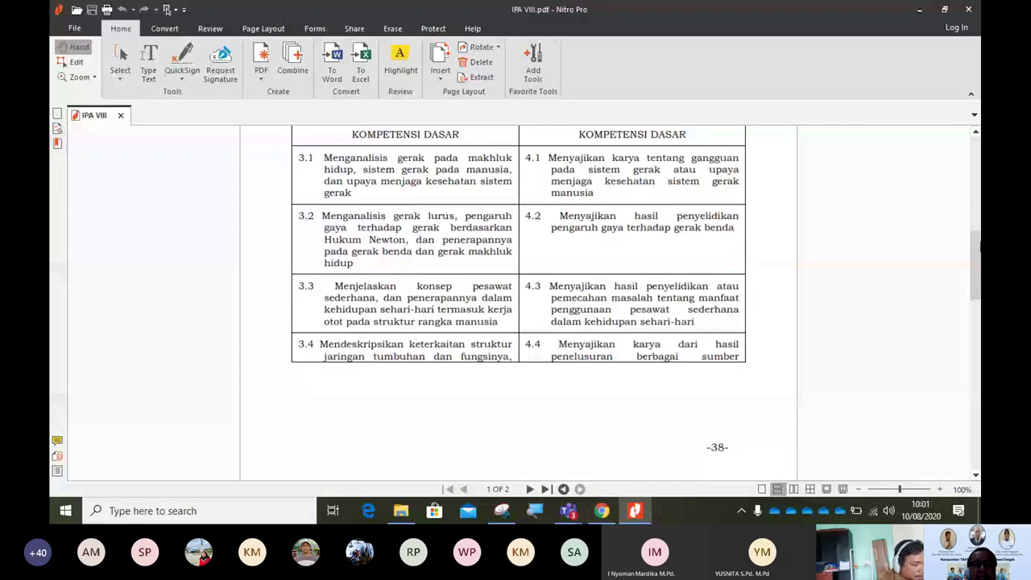
pyautogui.moveTo(979, 245); pyautogui.dragTo(976, 360)
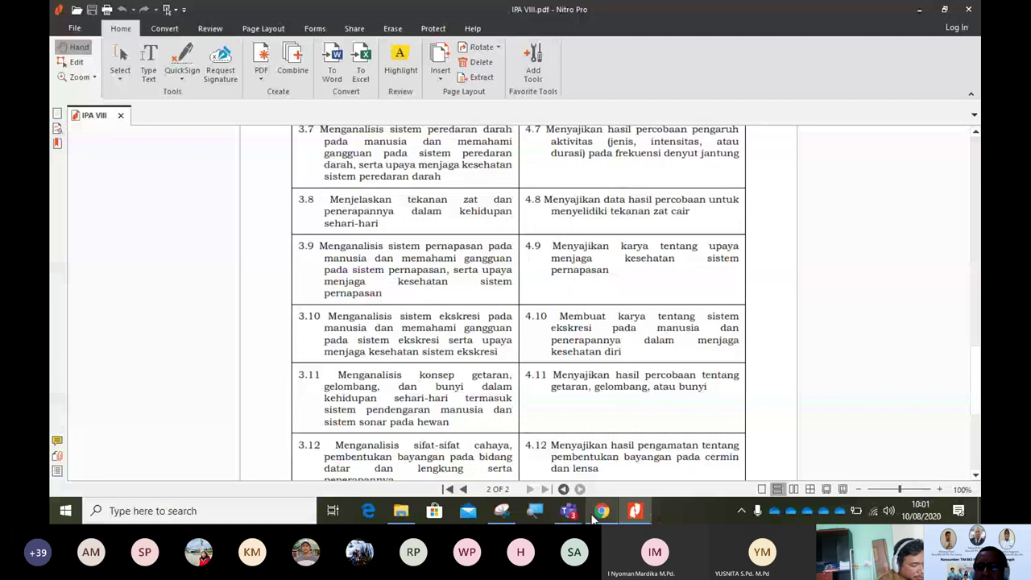
pyautogui.click(973, 312)
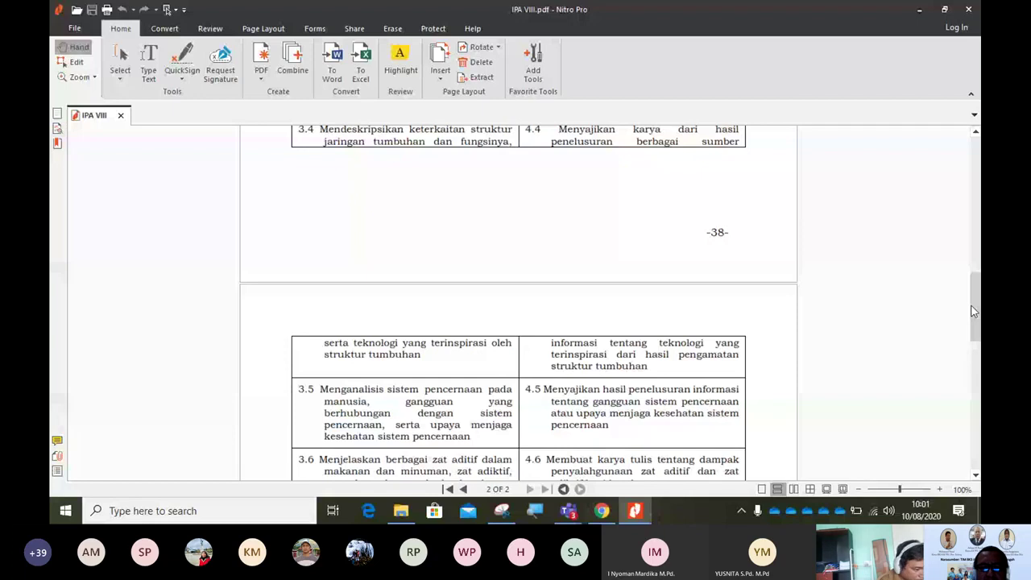
pyautogui.scroll(10, 457, 312)
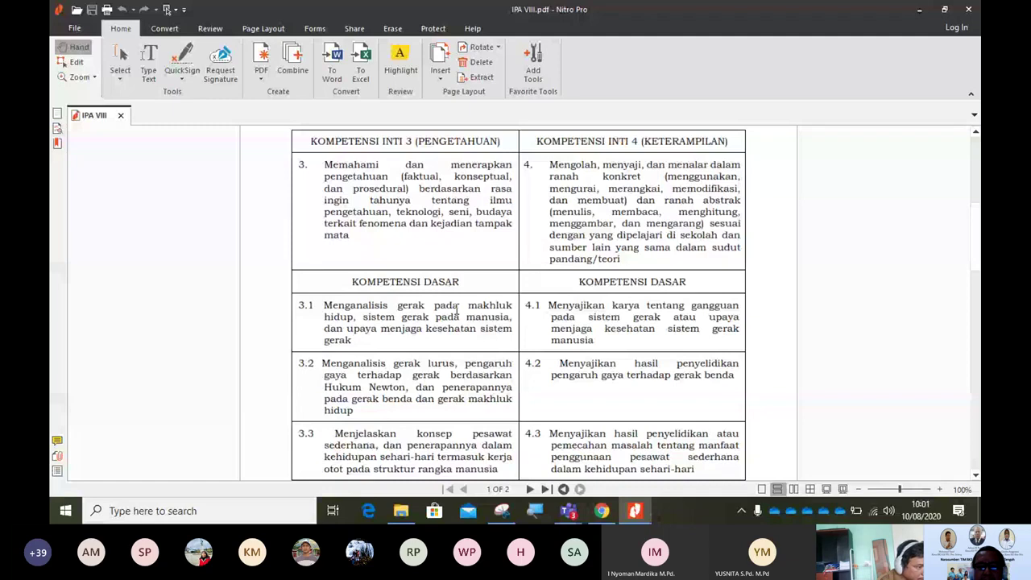
# Step: Name the new channel 'Gerak Pada Mahluk Hidup', then bring IPA VIII.pdf forward
pyautogui.hotkey('alt', 'Tab')
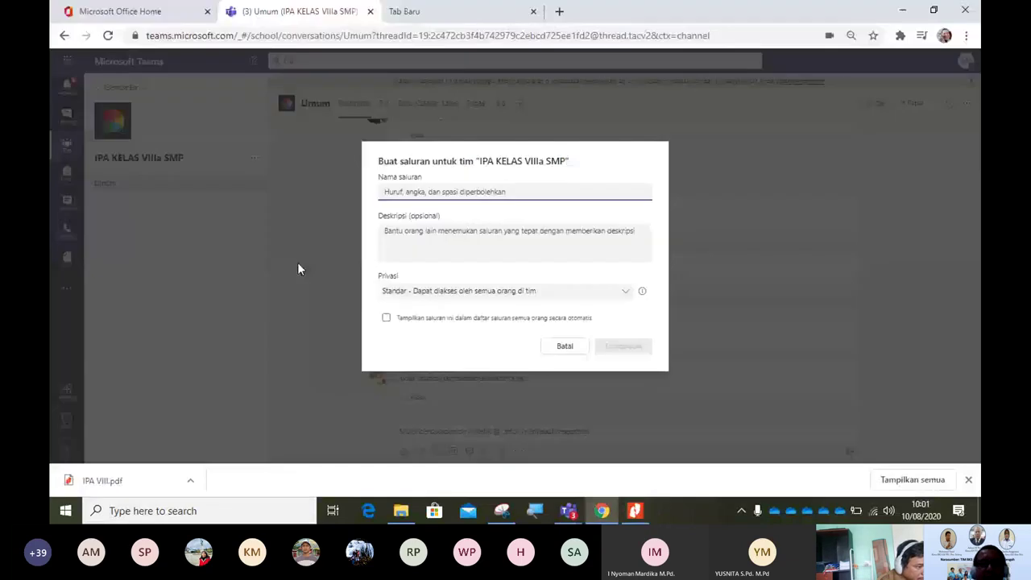
pyautogui.write('Gera')
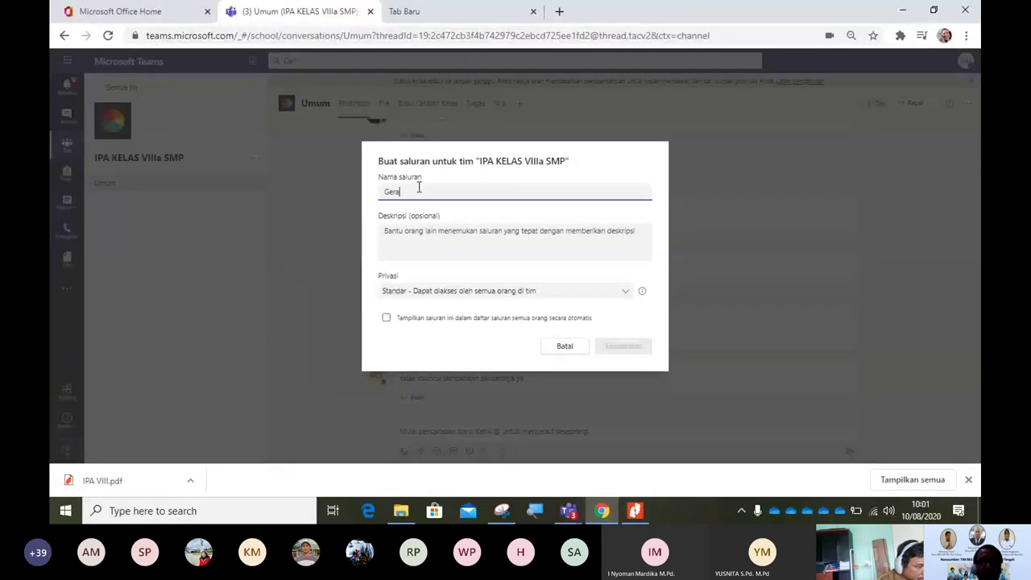
pyautogui.write('k P')
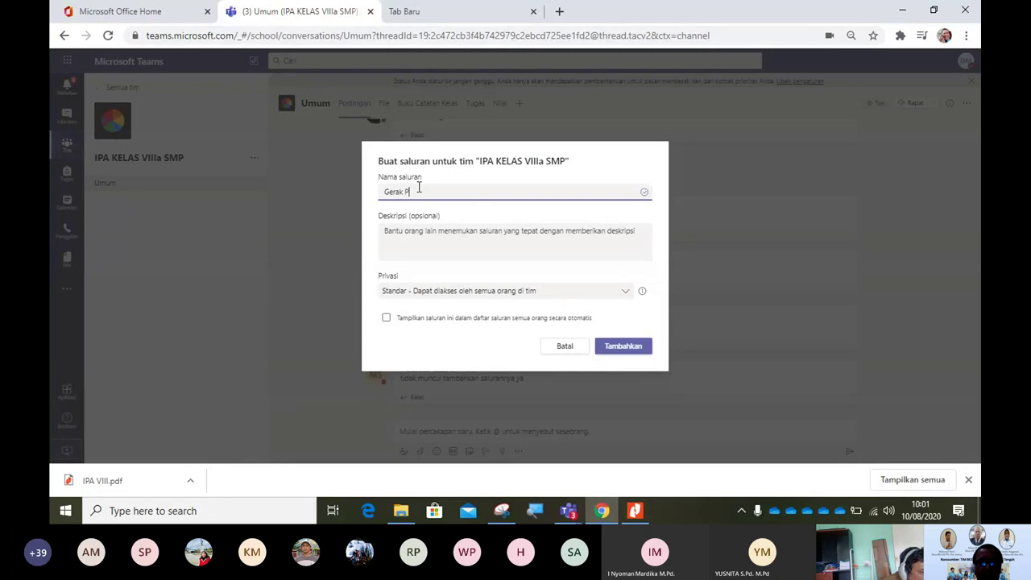
pyautogui.write('ada')
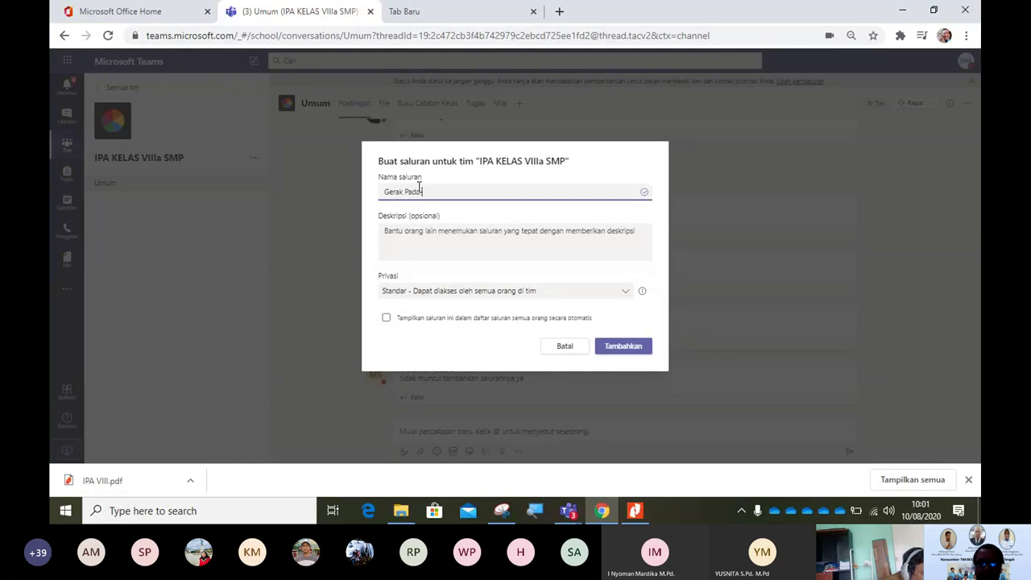
pyautogui.press('BackSpace')
pyautogui.press('BackSpace')
pyautogui.press('BackSpace')
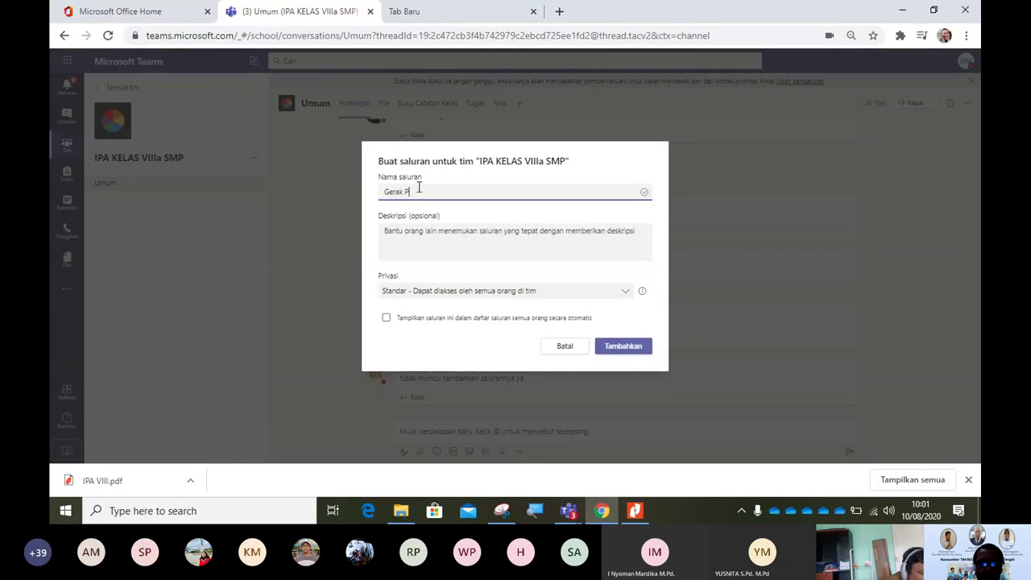
pyautogui.write('ada M')
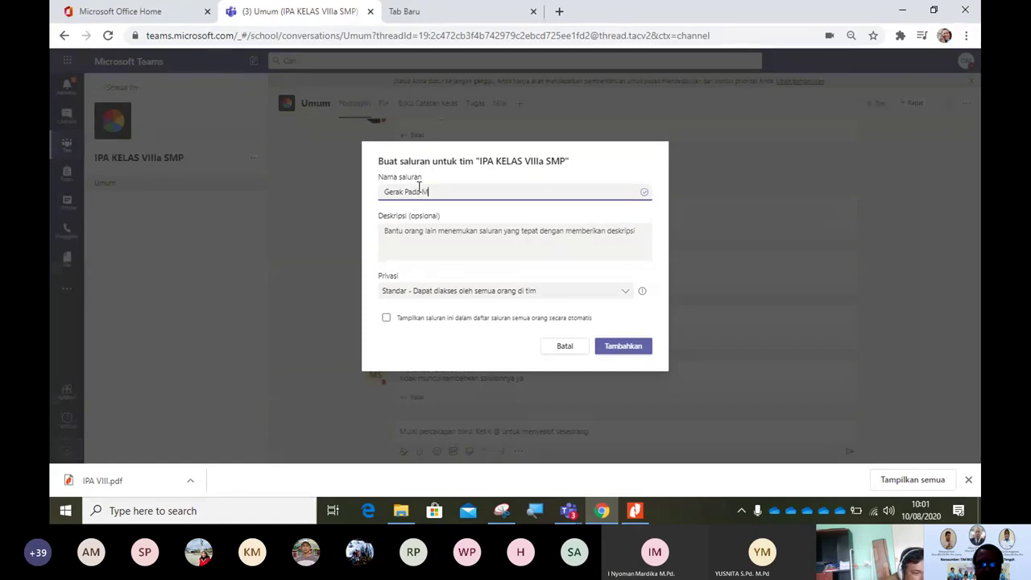
pyautogui.write('ahluk ')
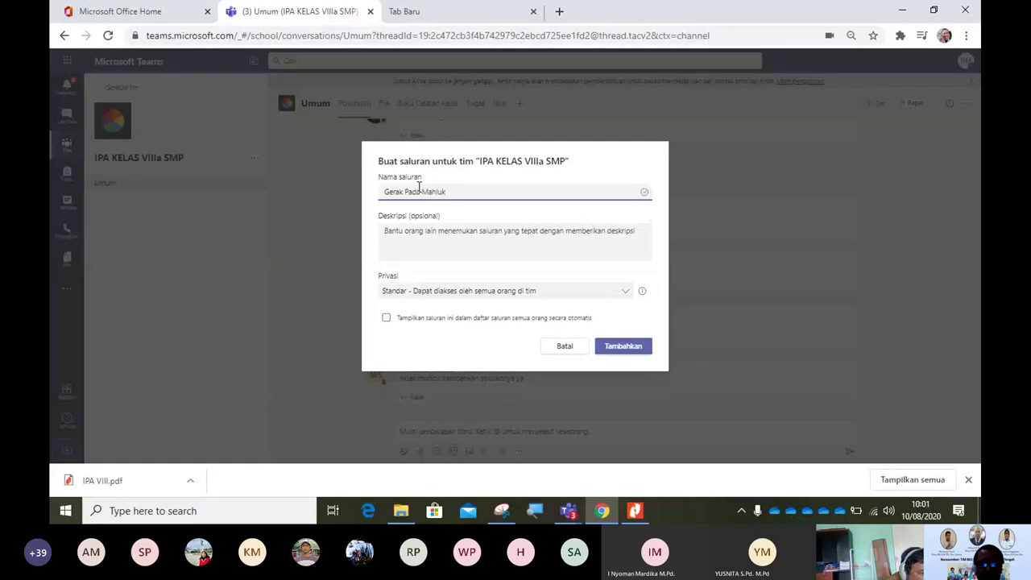
pyautogui.write('Hidup')
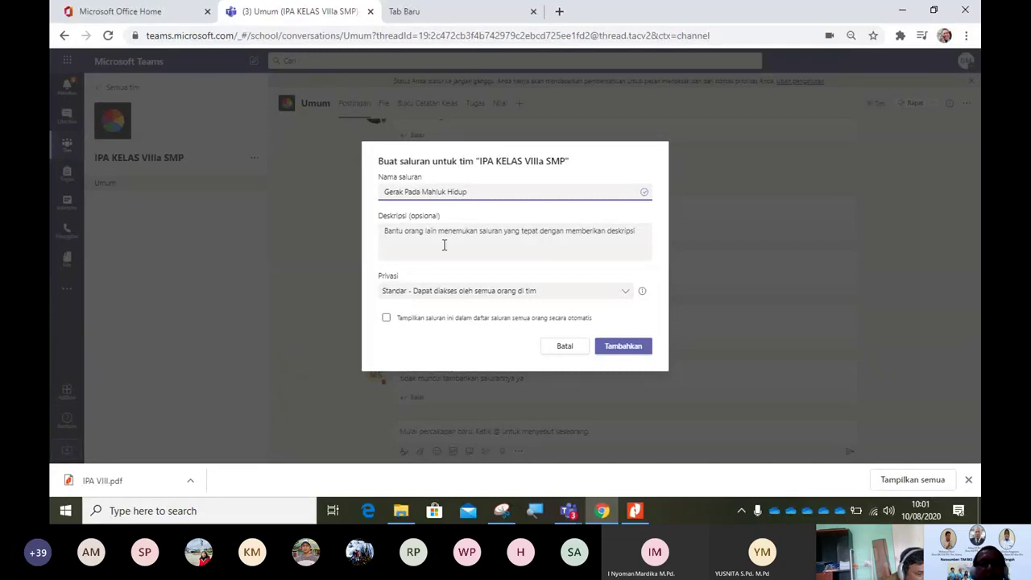
pyautogui.click(397, 232)
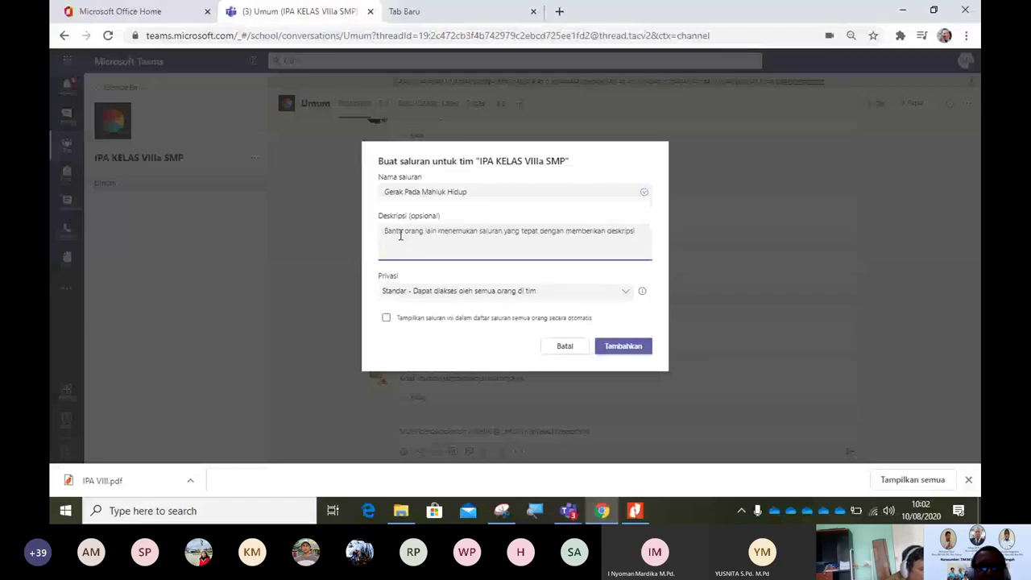
pyautogui.click(387, 193)
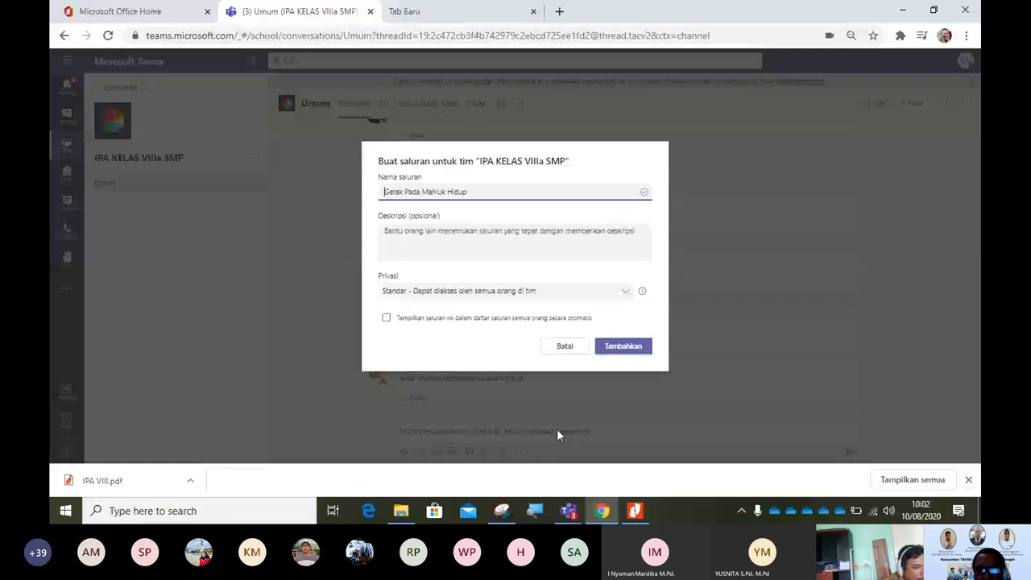
pyautogui.click(593, 512)
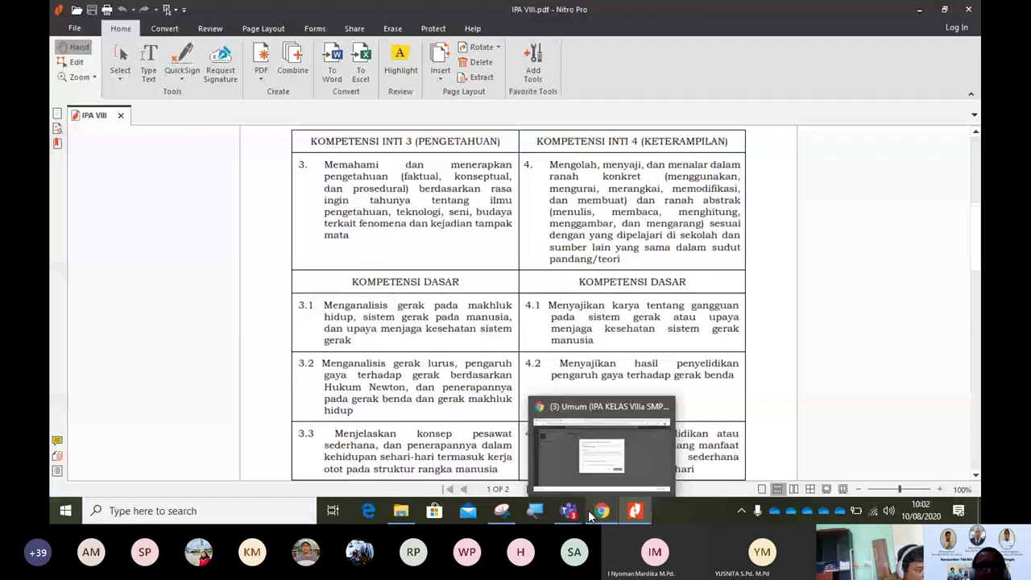
# Step: Return from the IPA VIII PDF to the unfinished Teams create-channel dialog
pyautogui.click(596, 512)
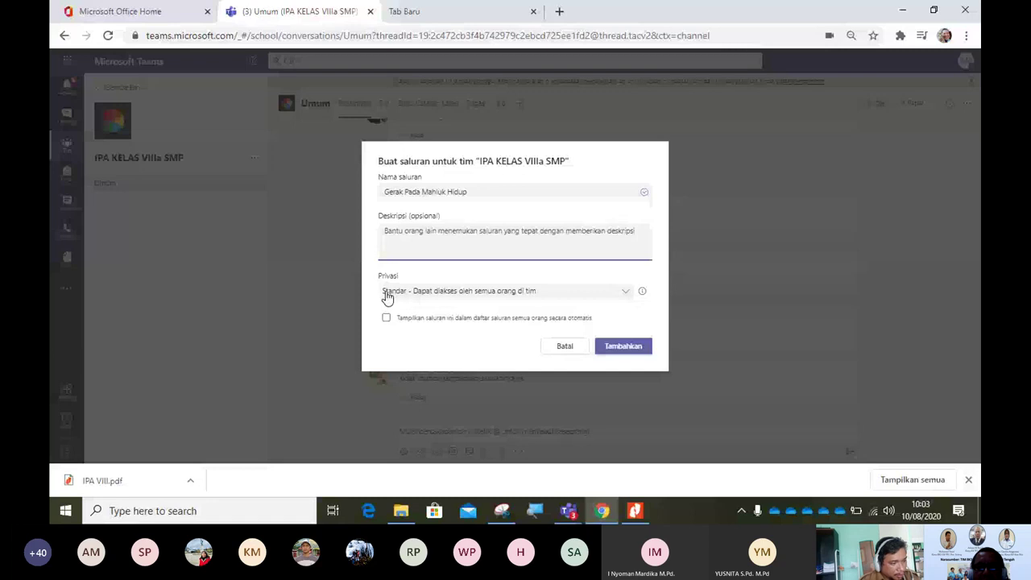
# Step: Keep Standar privacy, rename to '8.1 Gerak Pada Mahluk Hidup', and create the channel
pyautogui.click(555, 298)
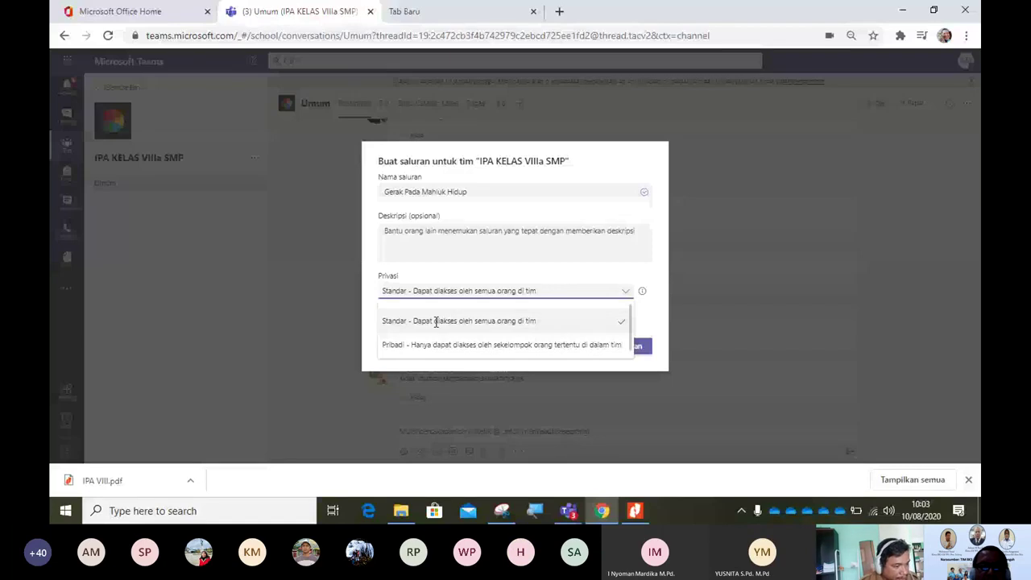
pyautogui.click(386, 192)
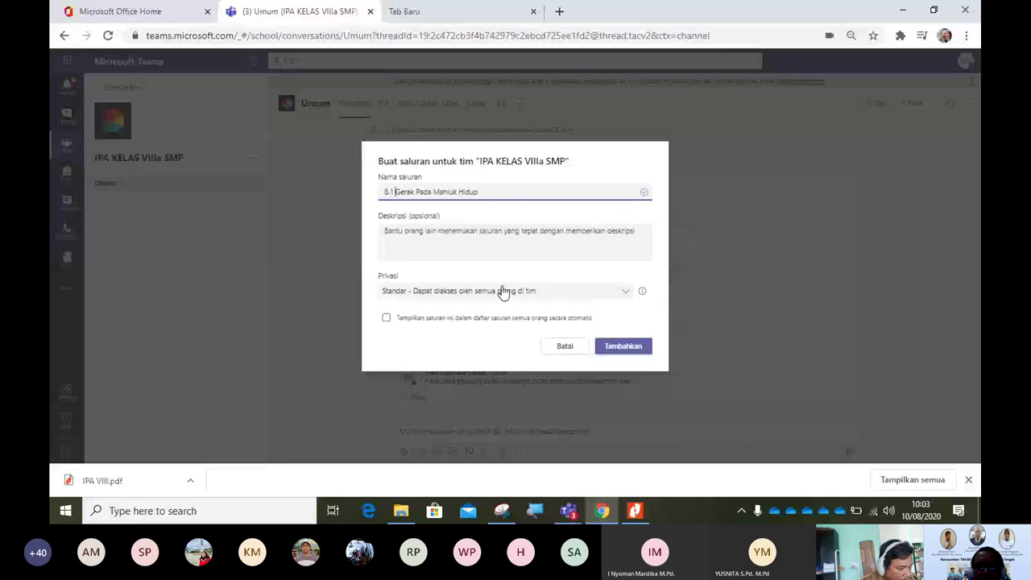
pyautogui.click(621, 346)
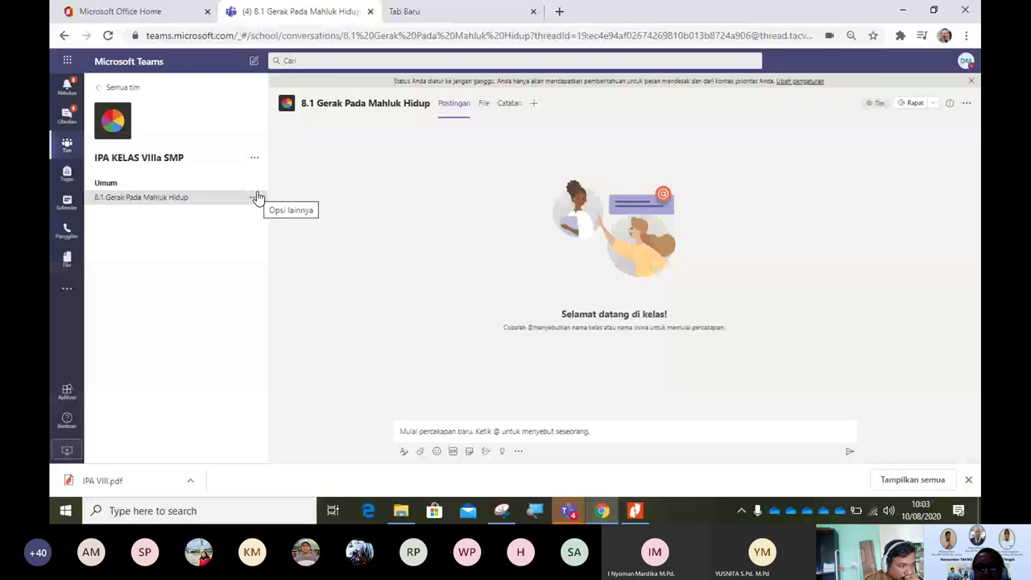
pyautogui.click(635, 511)
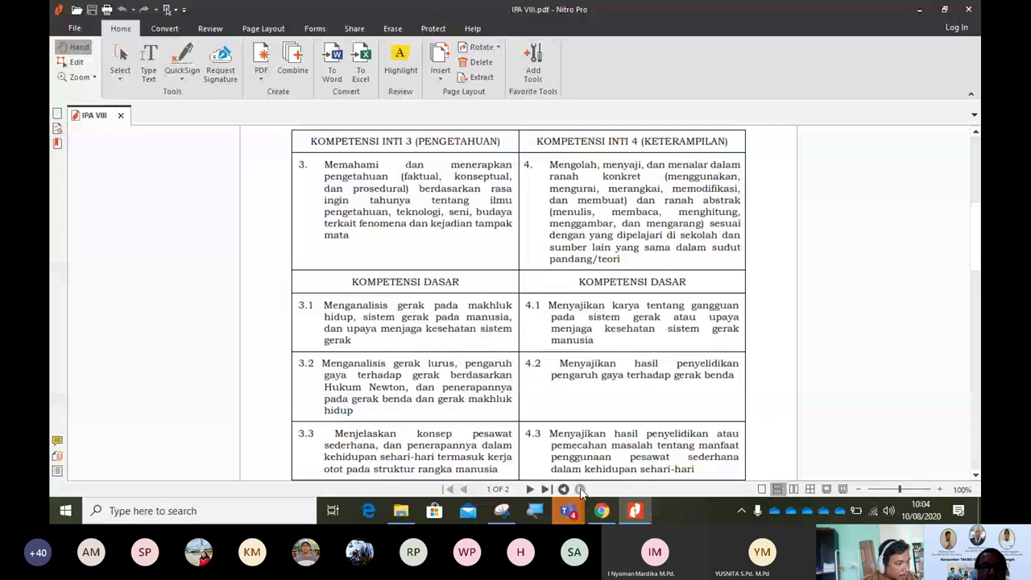
# Step: Switch from Nitro Pro back to Teams, where a blank new-channel form is showing
pyautogui.click(602, 511)
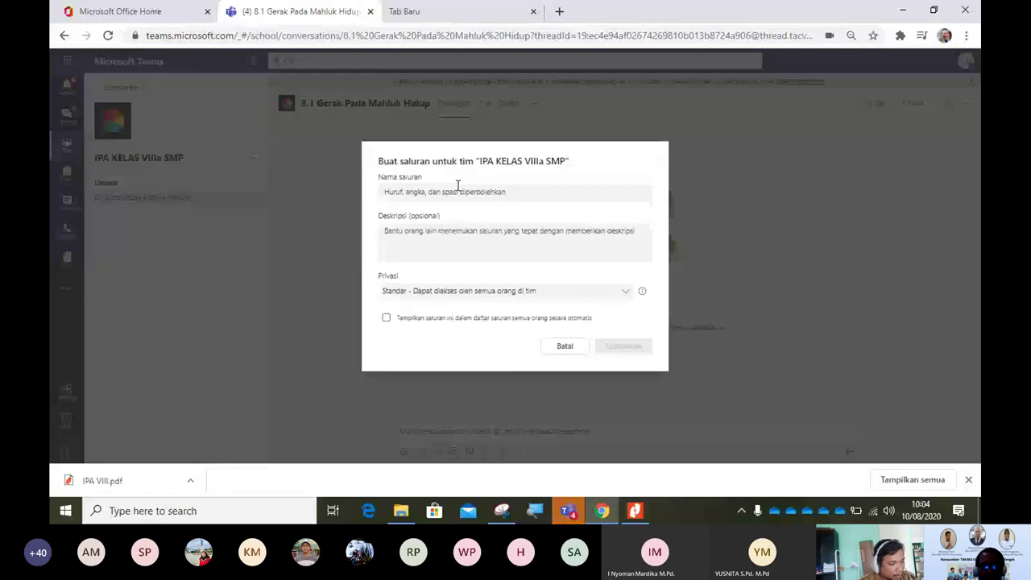
# Step: Create a channel named '8.2 Gaya' in the IPA KELAS VIIIa SMP team
pyautogui.click(452, 191)
pyautogui.write('8')
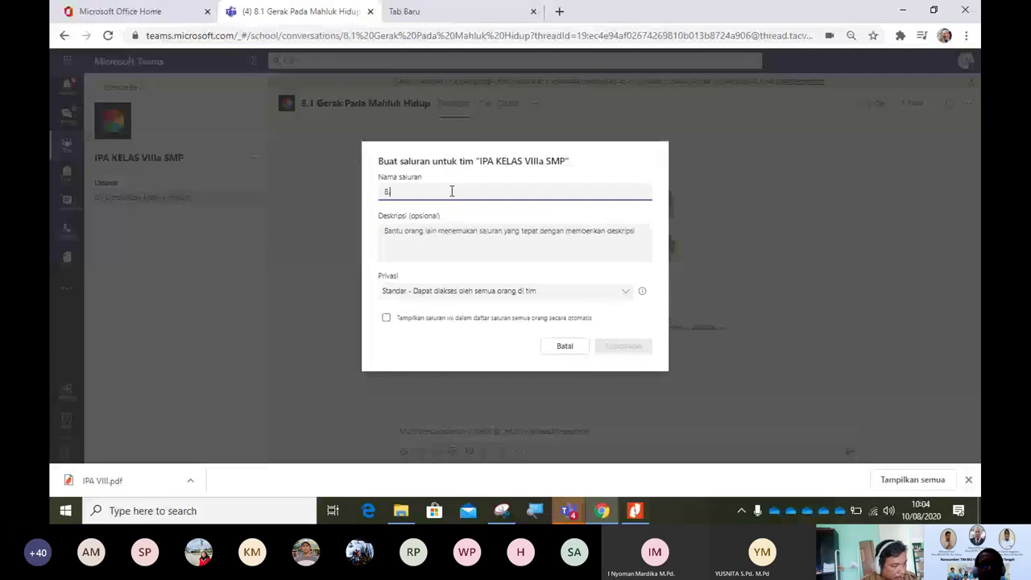
pyautogui.write('.2 Gaya')
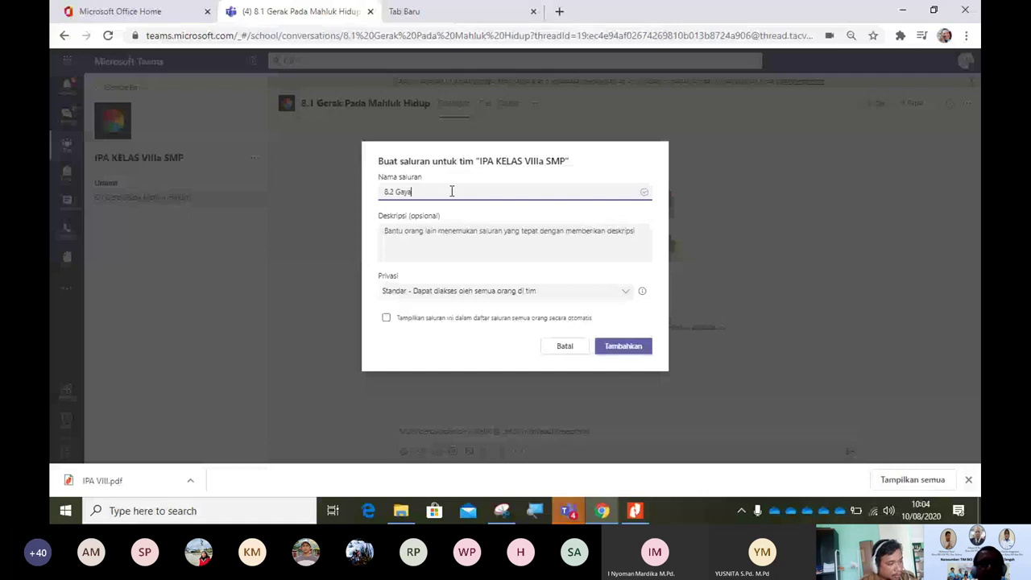
pyautogui.click(623, 348)
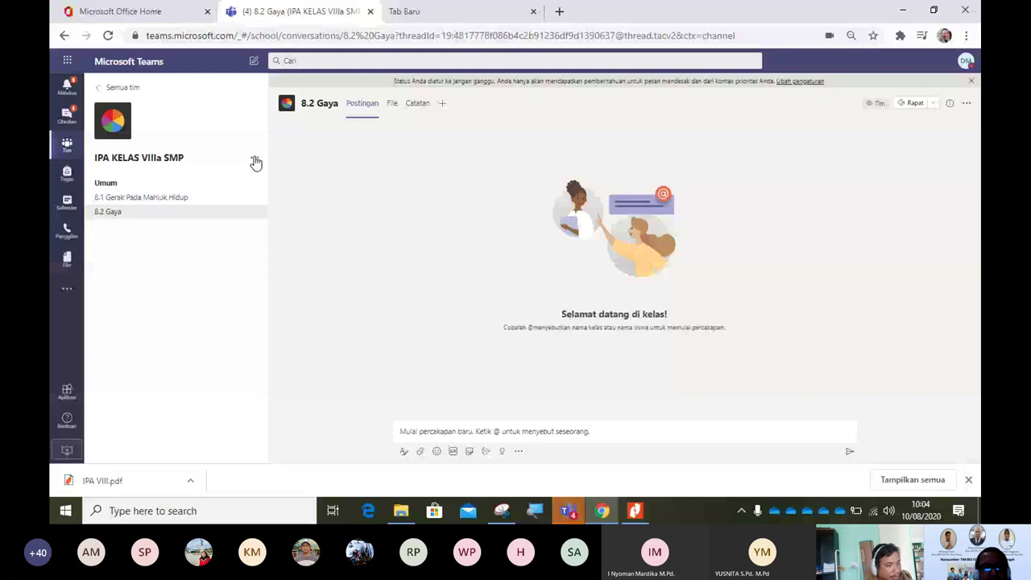
# Step: Set up a Pribadi (private) channel named 'Pengurus Kelas' and submit it
pyautogui.click(253, 159)
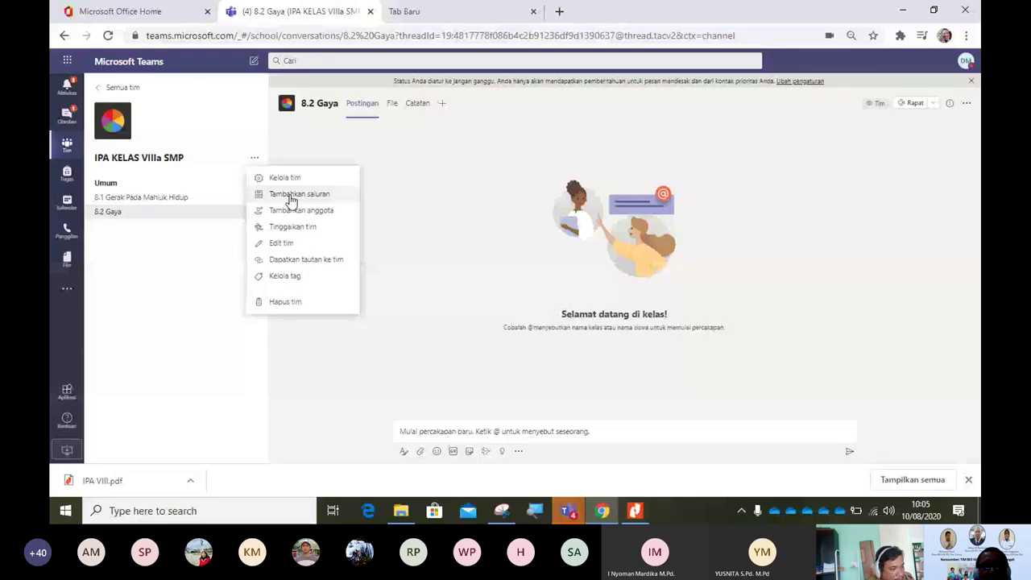
pyautogui.click(291, 201)
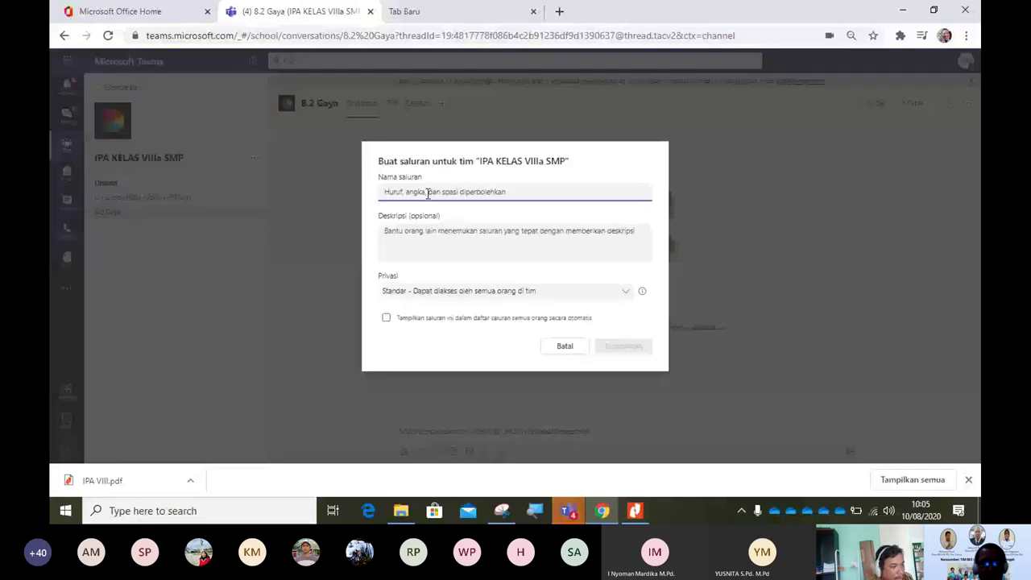
pyautogui.write('Pengurus ')
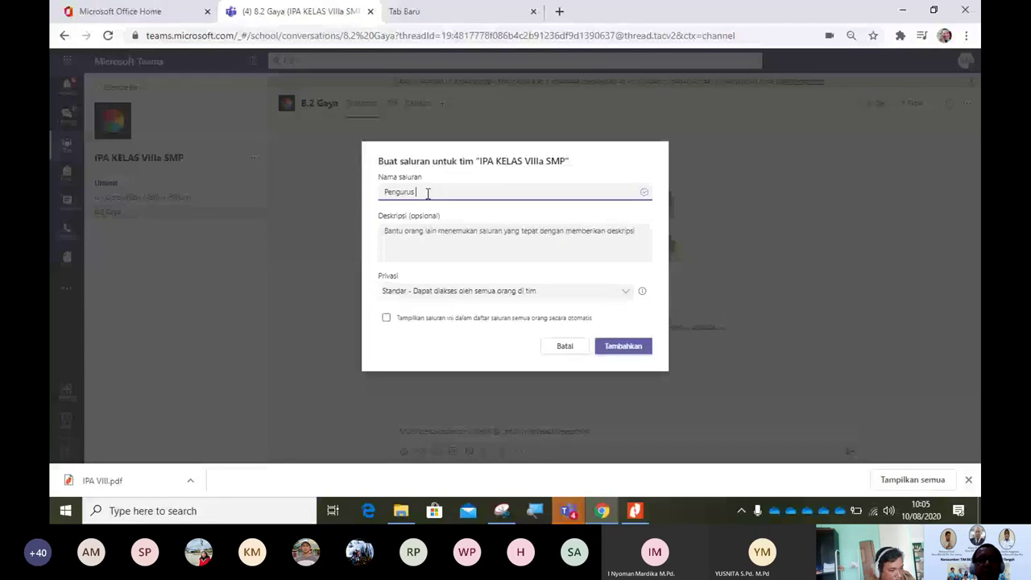
pyautogui.write('Kelas')
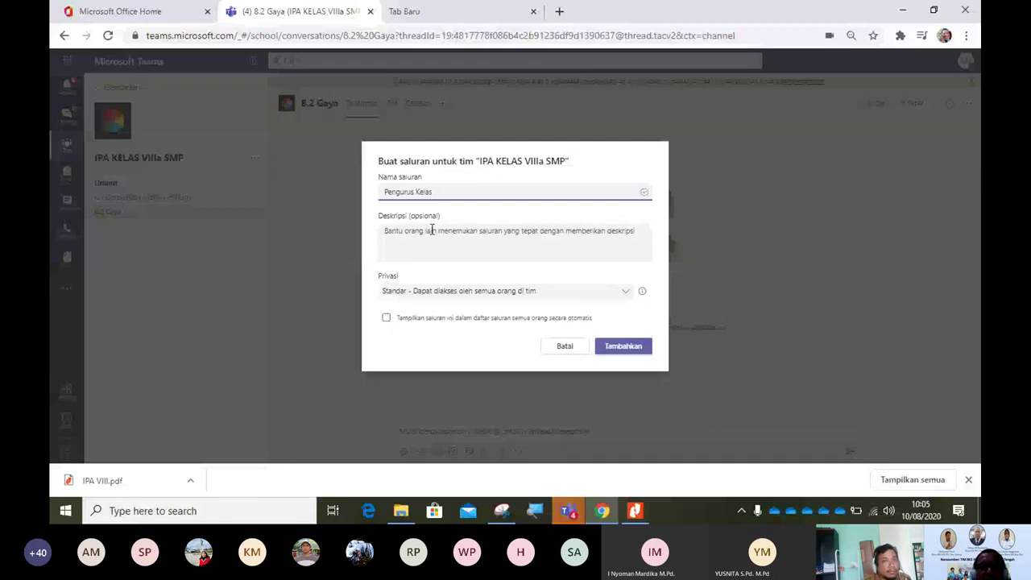
pyautogui.click(525, 292)
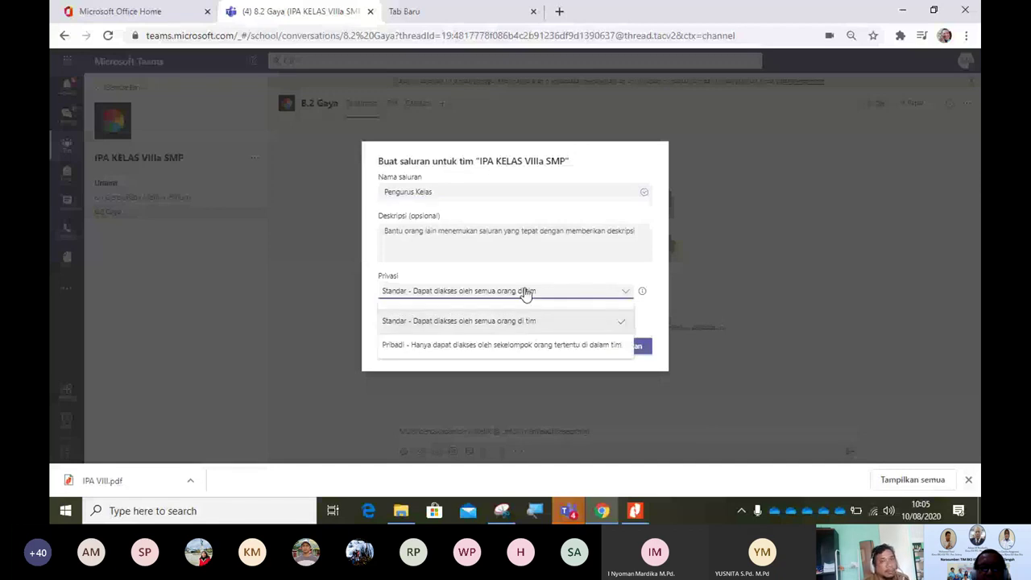
pyautogui.click(431, 345)
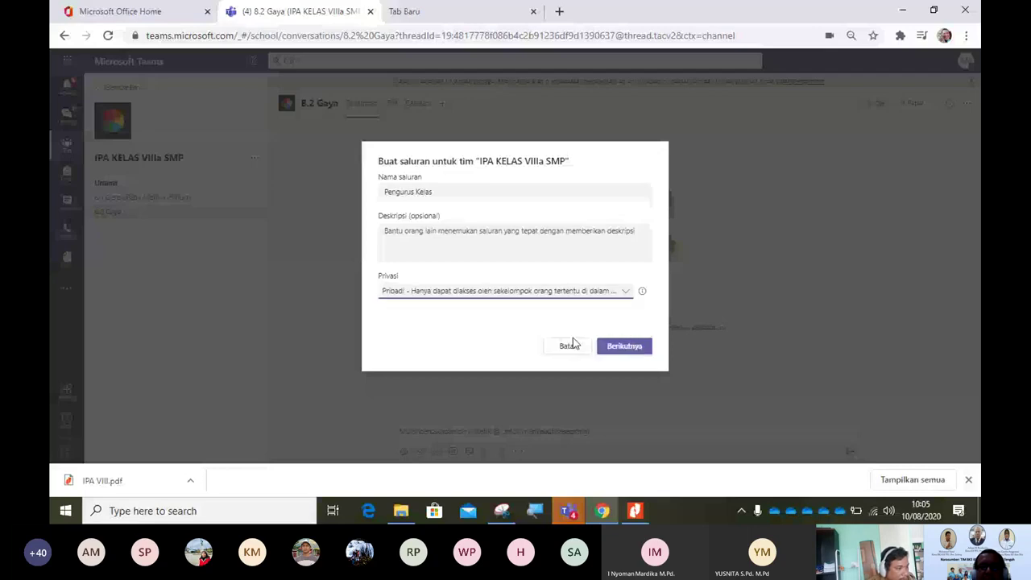
pyautogui.click(627, 346)
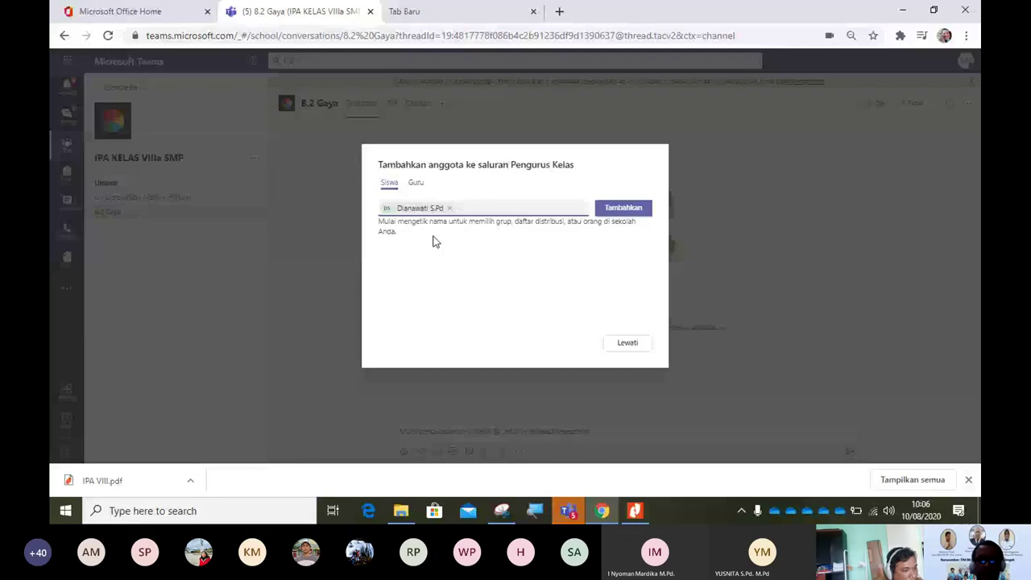
# Step: Search and add three people as Pengurus Kelas members; one is rejected as not in the team
pyautogui.write('Dewi')
pyautogui.click(532, 235)
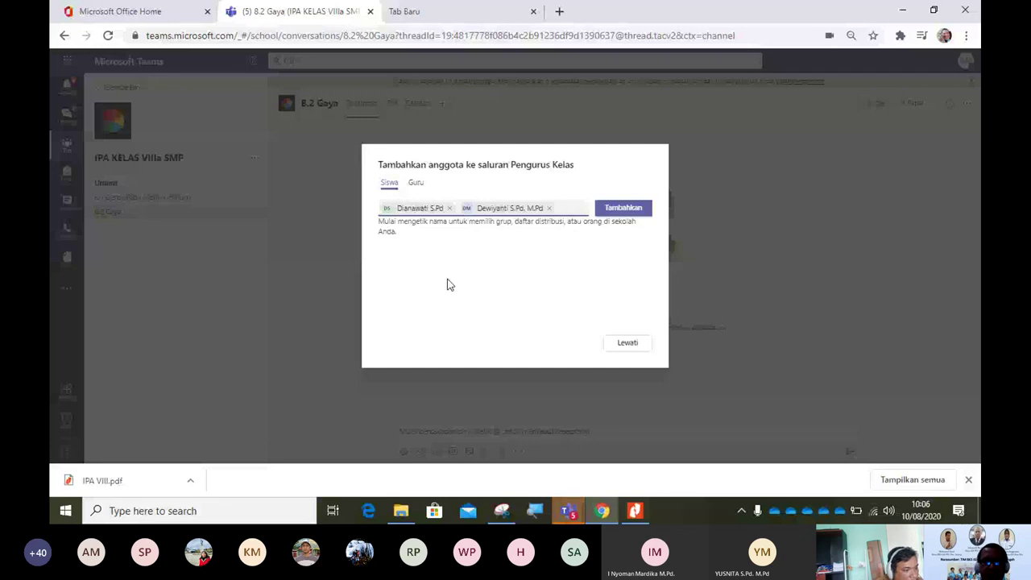
pyautogui.write('Jam')
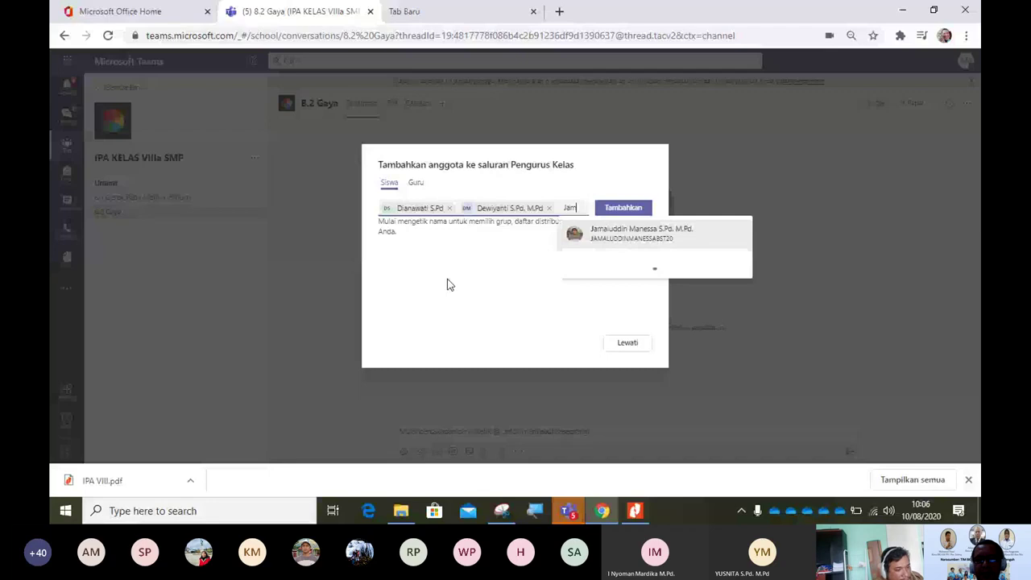
pyautogui.write('a')
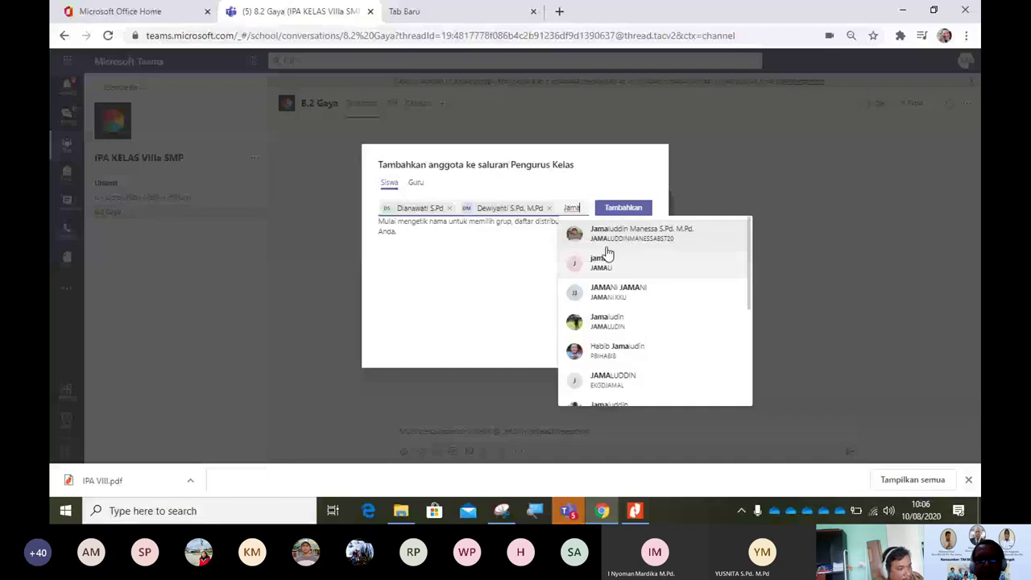
pyautogui.click(624, 229)
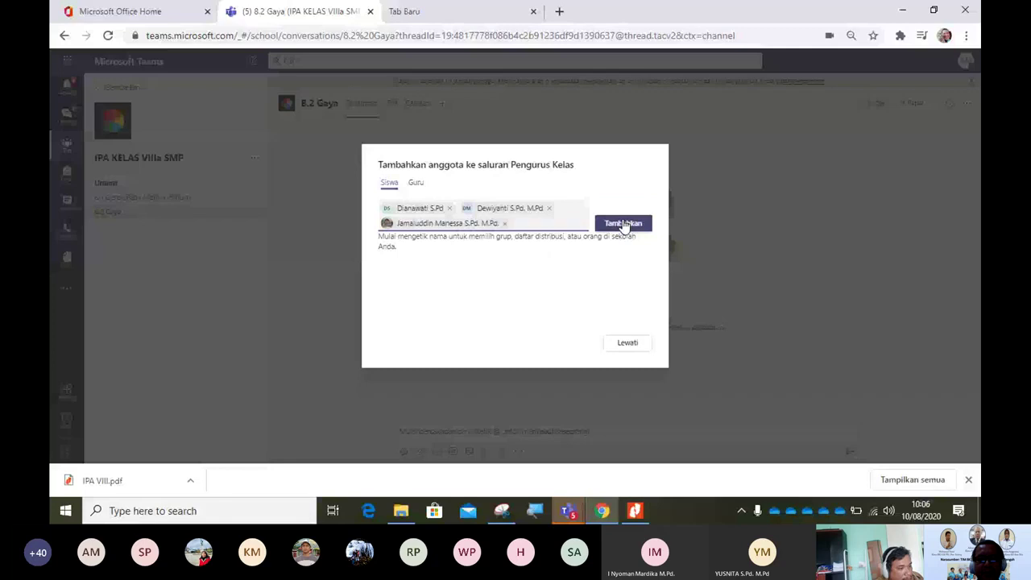
pyautogui.click(624, 224)
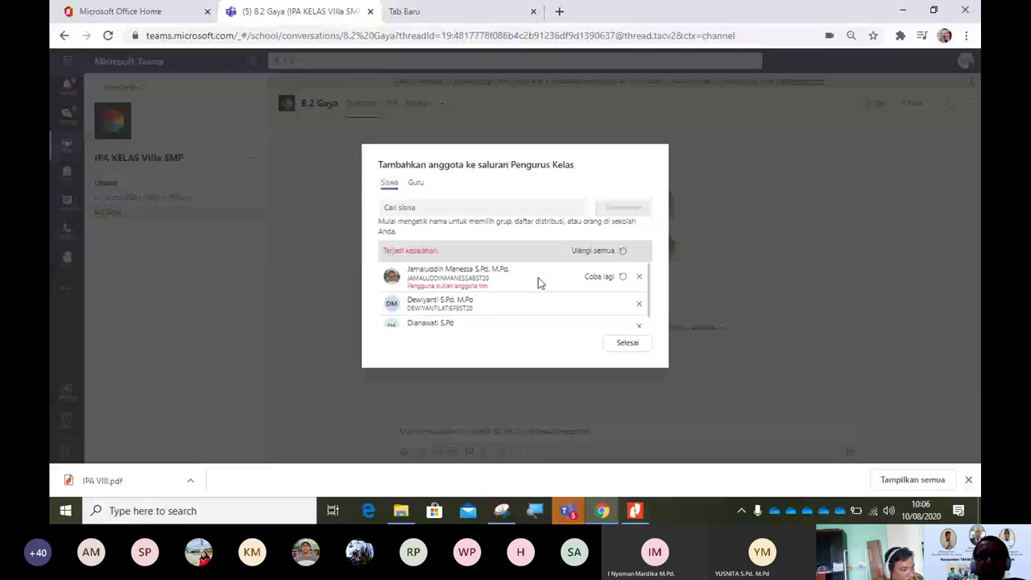
# Step: Drop the member who failed to be added, then open the 8.1 Gerak Pada Mahluk Hidup channel
pyautogui.click(640, 277)
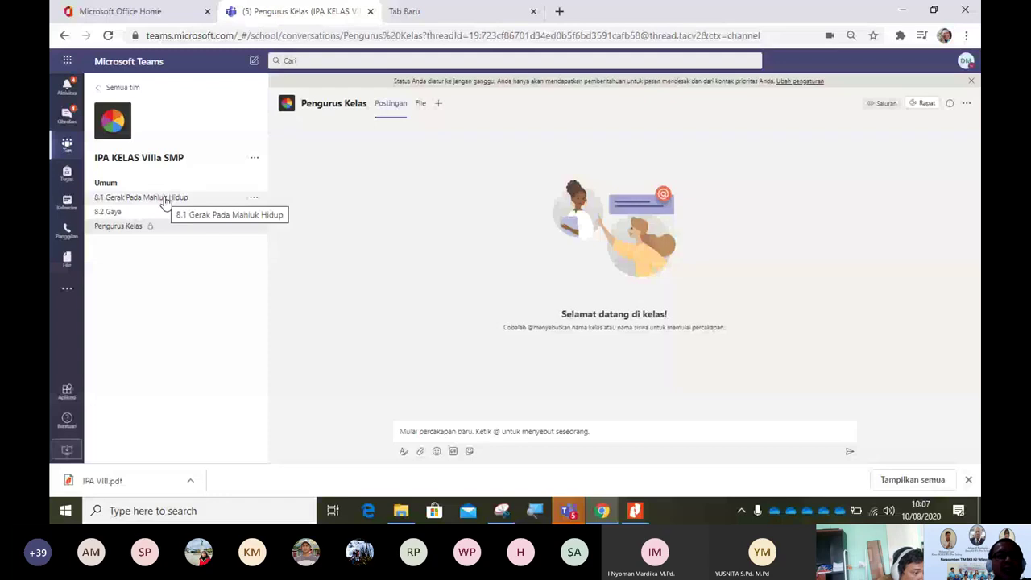
pyautogui.click(165, 201)
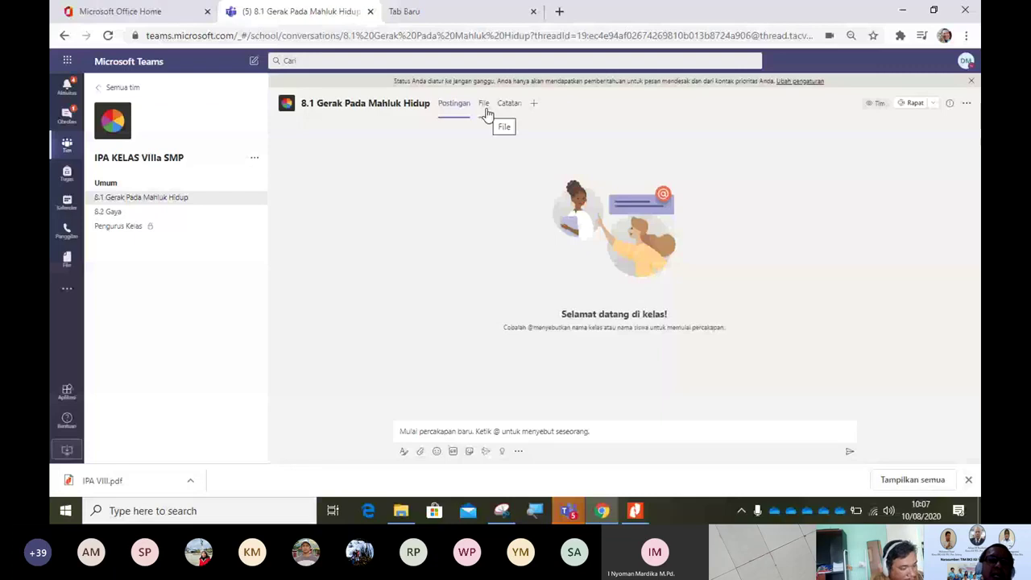
pyautogui.click(105, 183)
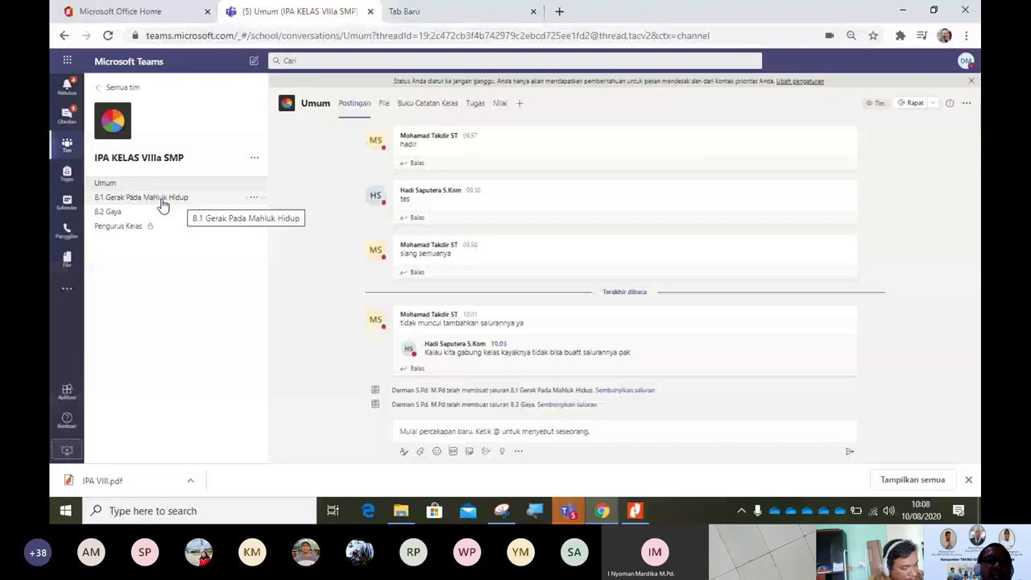
pyautogui.click(161, 204)
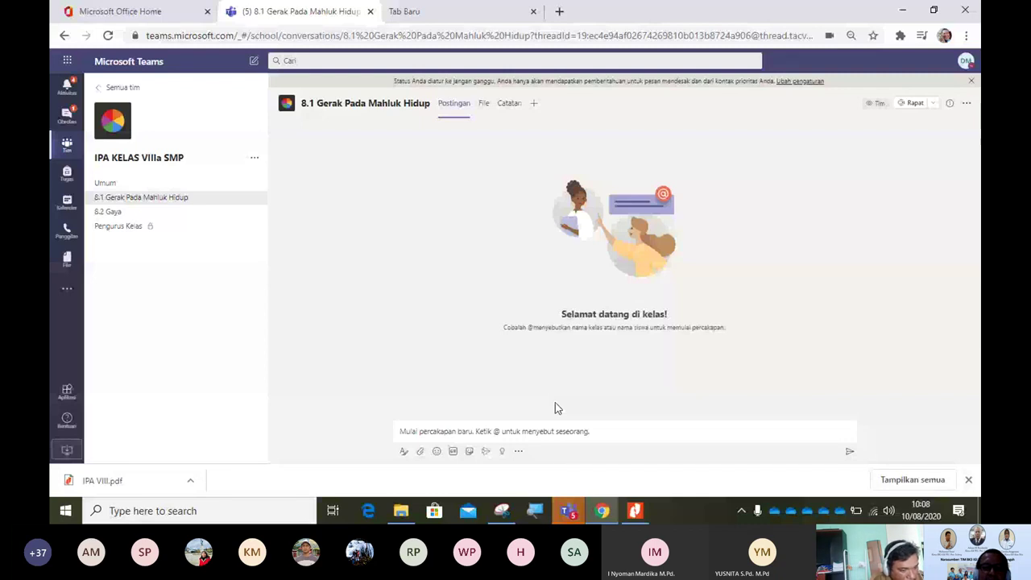
# Step: Turn a new channel post into an announcement headed 'Kompetensi Dasar'
pyautogui.click(404, 451)
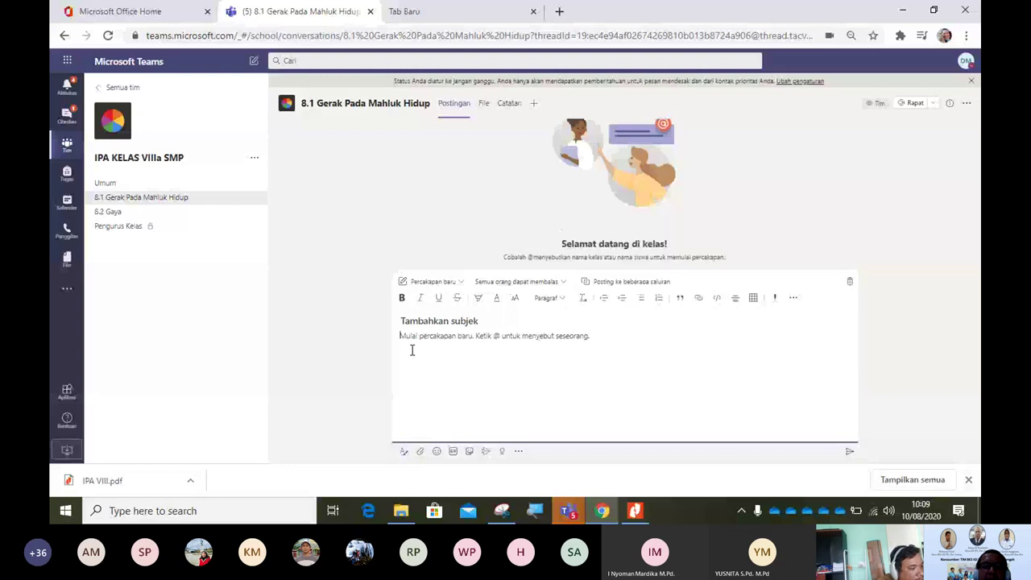
pyautogui.click(436, 282)
pyautogui.click(432, 318)
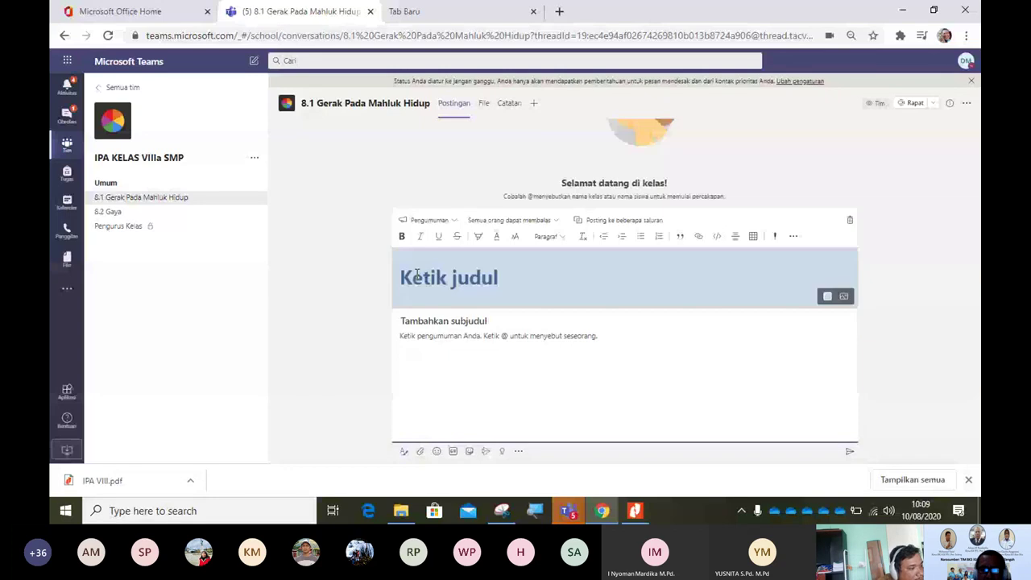
pyautogui.write('KOm')
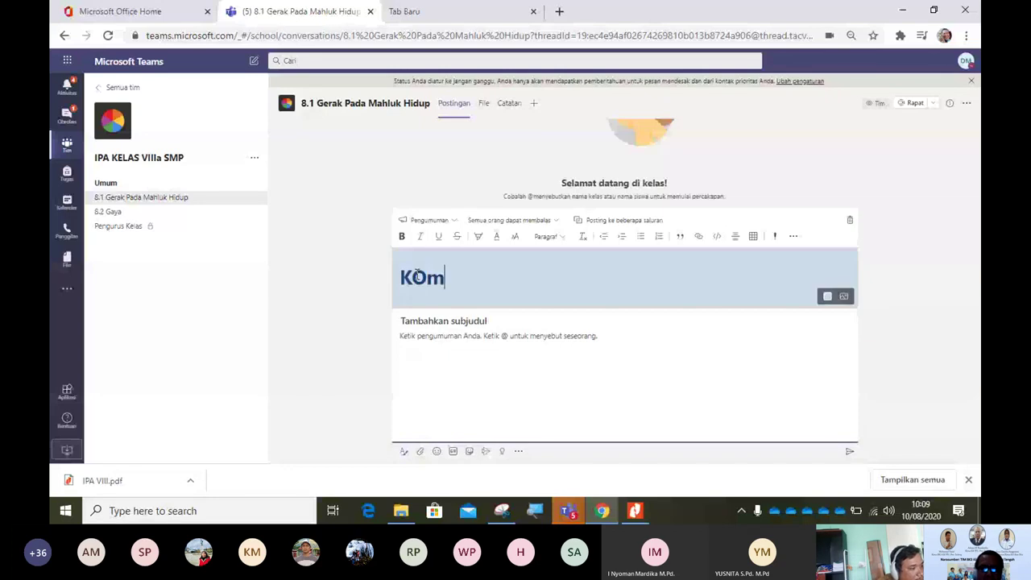
pyautogui.write('pe')
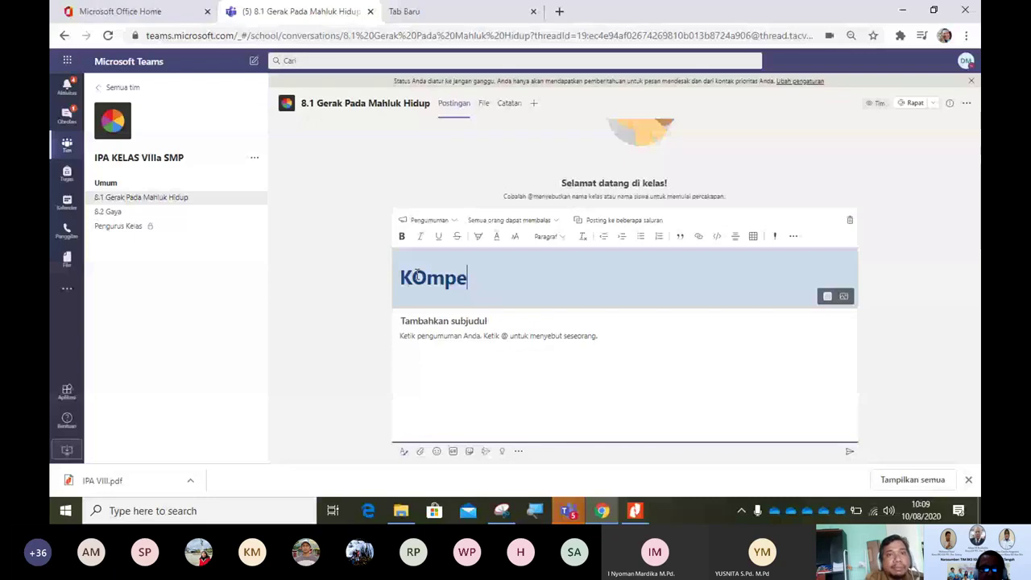
pyautogui.write('tensi')
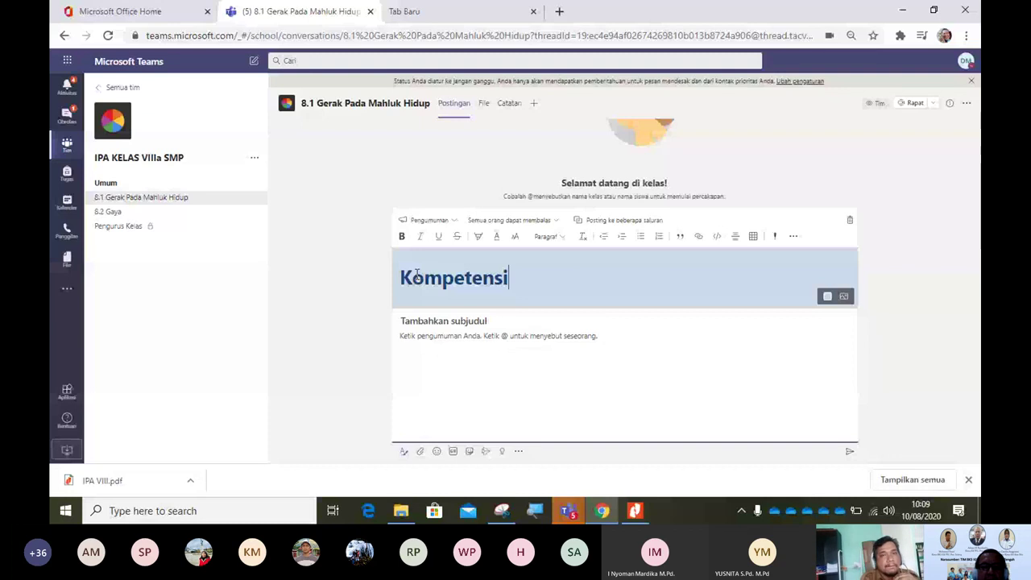
pyautogui.write(' Dasar')
pyautogui.click(442, 319)
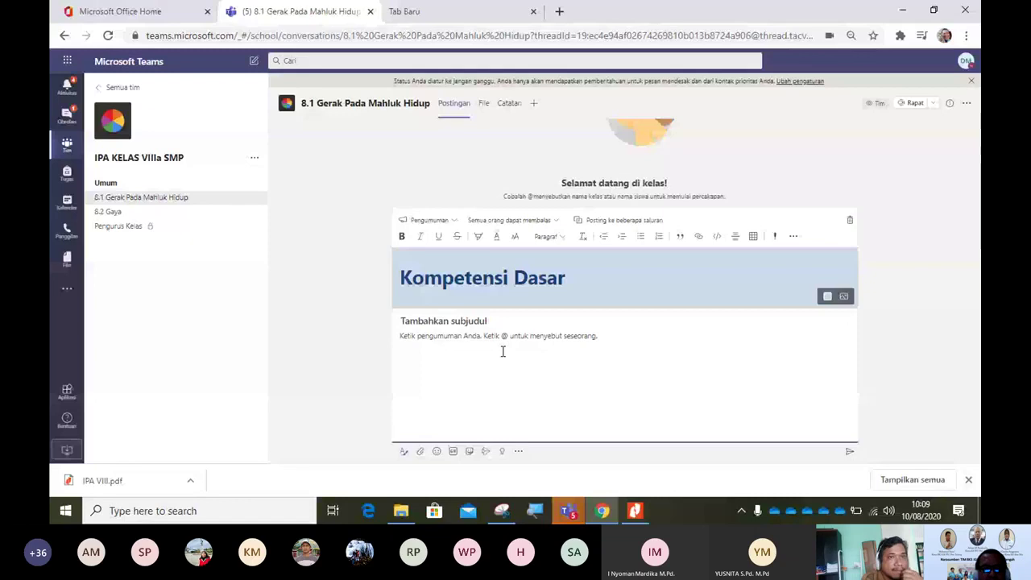
# Step: Copy the competency 3.1 description from the IPA VIII PDF in Nitro Pro
pyautogui.hotkey('alt', 'Tab')
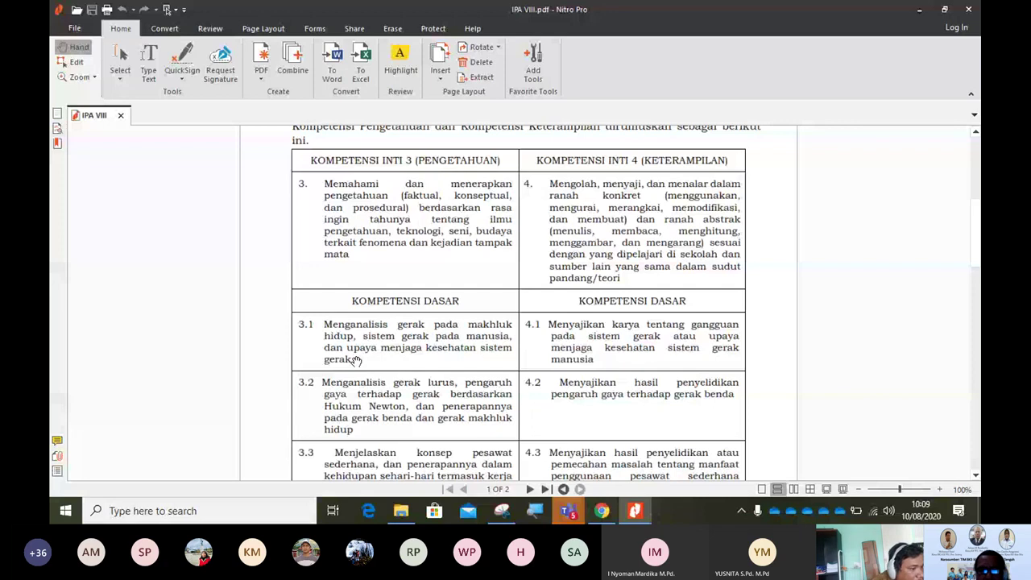
pyautogui.hotkey('alt', 'Tab')
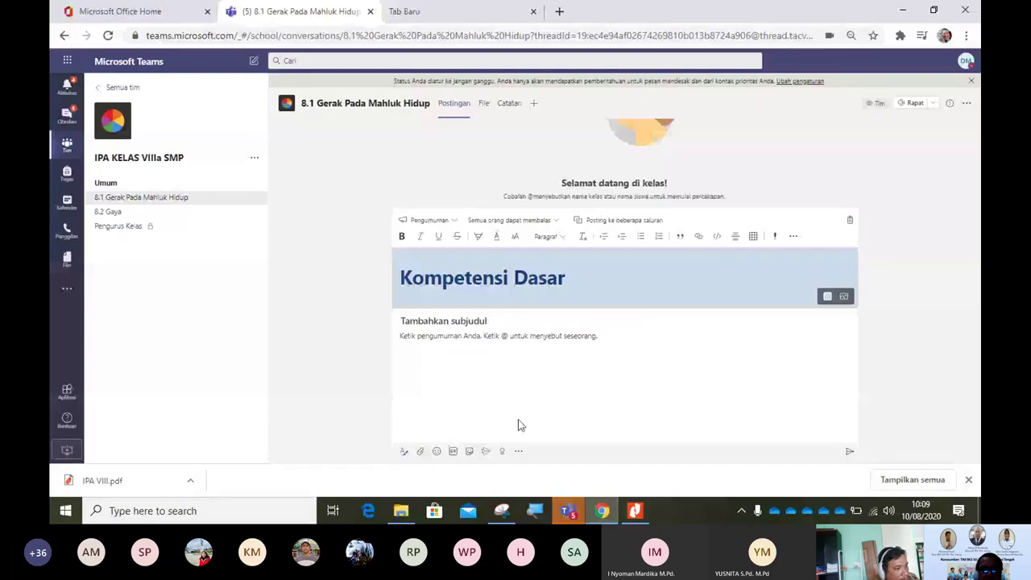
# Step: Paste the competency 3.1 text into the Kompetensi Dasar announcement body
pyautogui.click(415, 339)
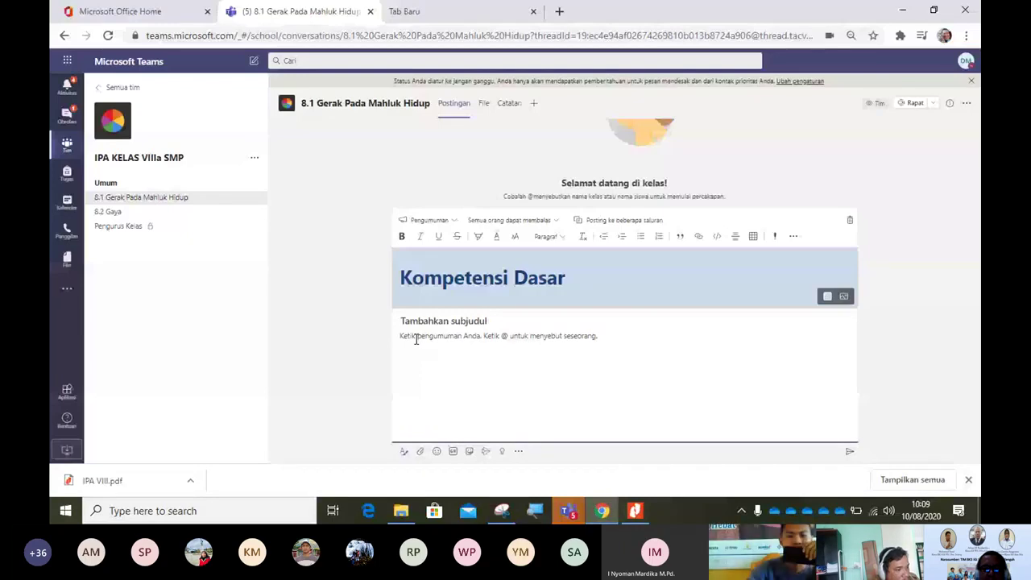
pyautogui.write('3.1 Menganalisis gerak pada makhluk hidup, sistem gerak pada manusia, dan upaya menjaga kesehatan sistem gerak')
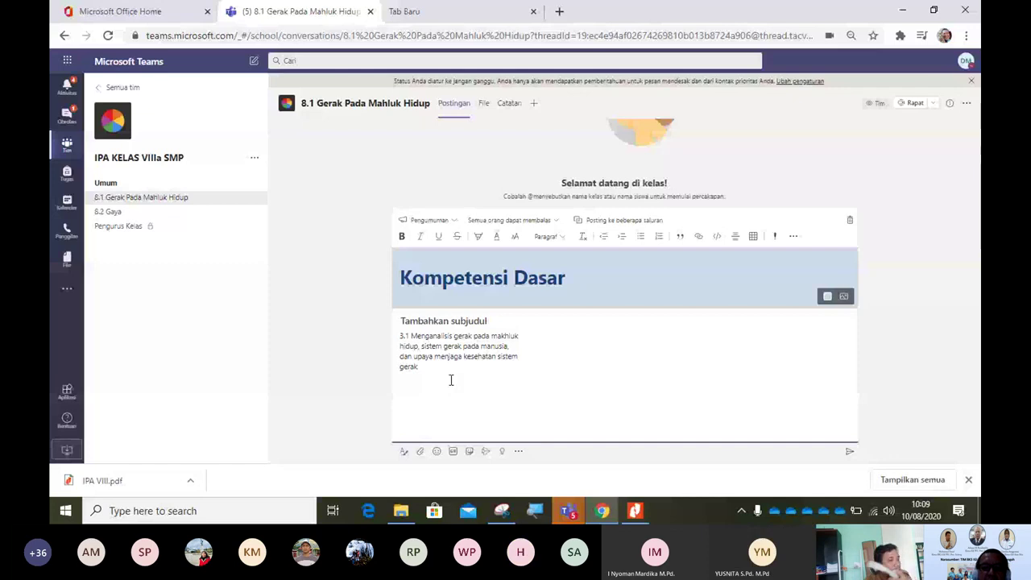
pyautogui.hotkey('alt', 'Tab')
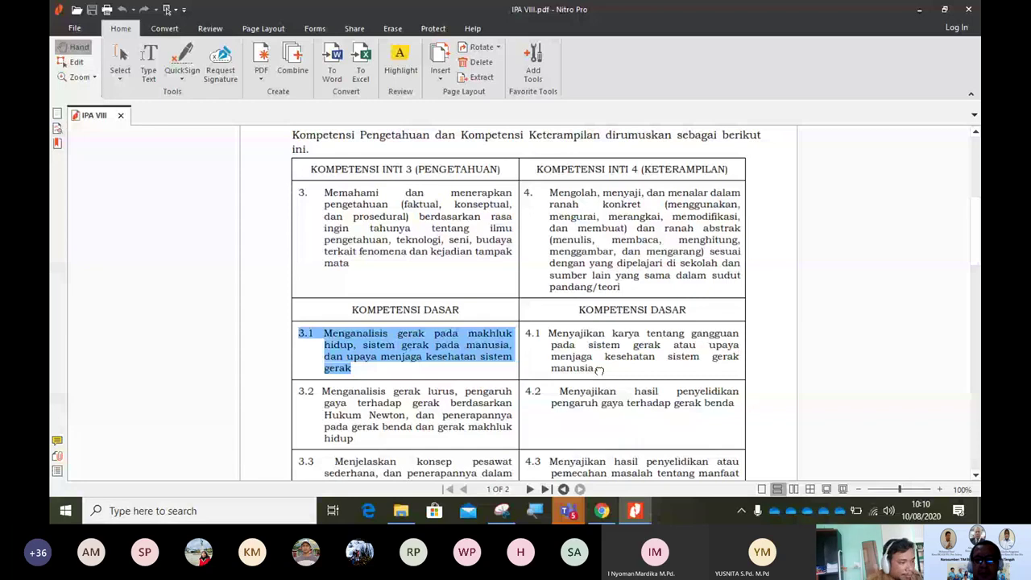
# Step: Select and copy the competency 4.1 description from the IPA VIII PDF table
pyautogui.scroll(-2, 243, 235)
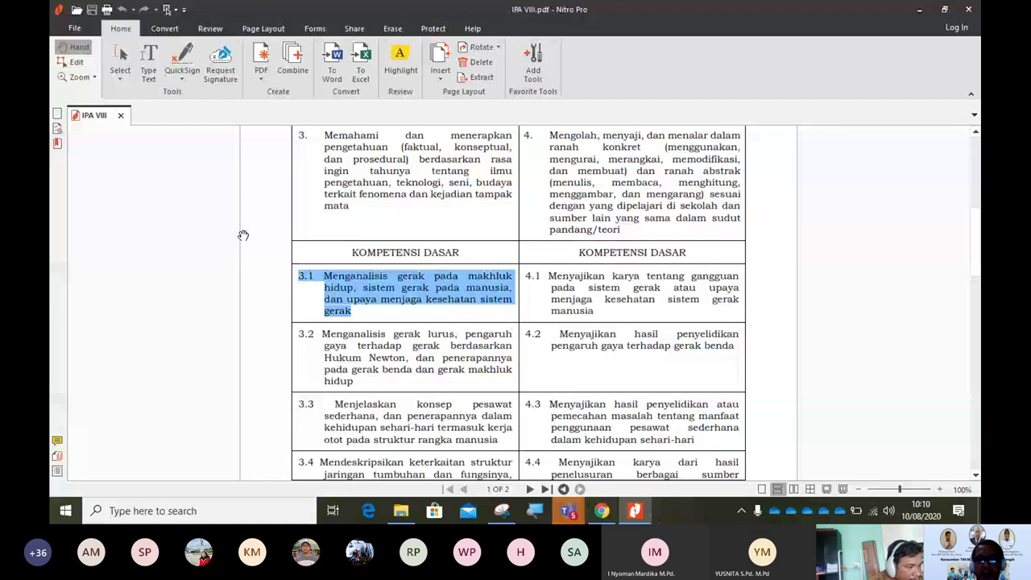
pyautogui.click(120, 57)
pyautogui.scroll(-1, 564, 266)
pyautogui.moveTo(600, 267); pyautogui.dragTo(537, 240)
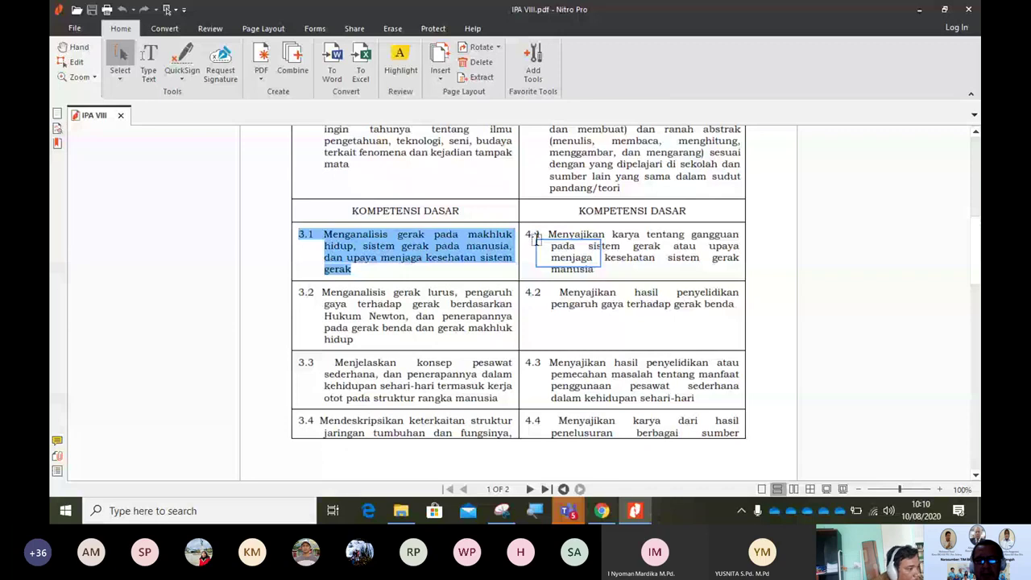
pyautogui.moveTo(536, 240); pyautogui.dragTo(536, 240)
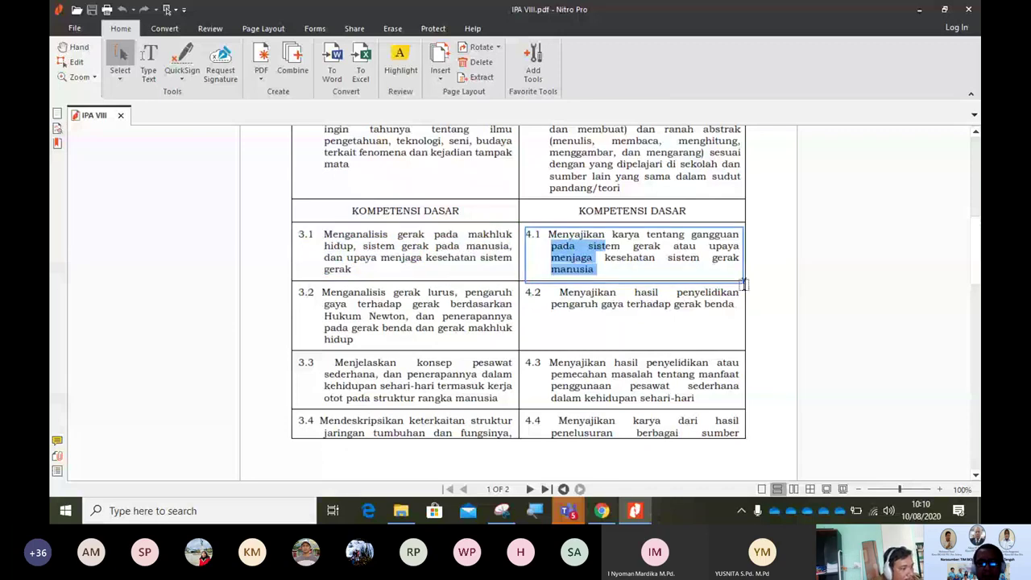
pyautogui.hotkey('alt', 'Tab')
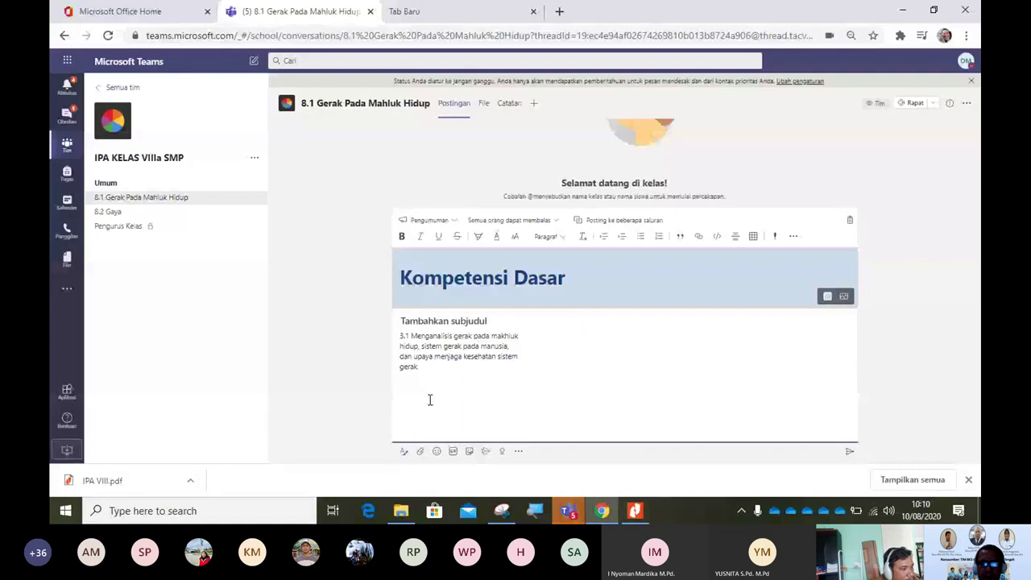
# Step: Paste competency 4.1 below 3.1 and post the Kompetensi Dasar announcement
pyautogui.click(430, 399)
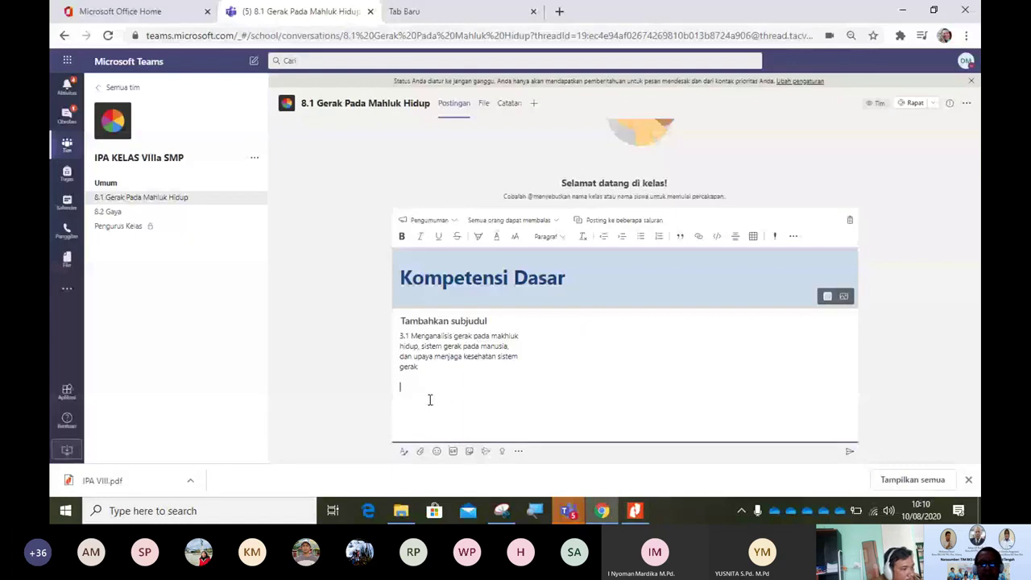
pyautogui.write('4.1 Menyajikan karya tentang gangguan pada sistem gerak atau upaya menjaga kesehatan sistem gerak manusia')
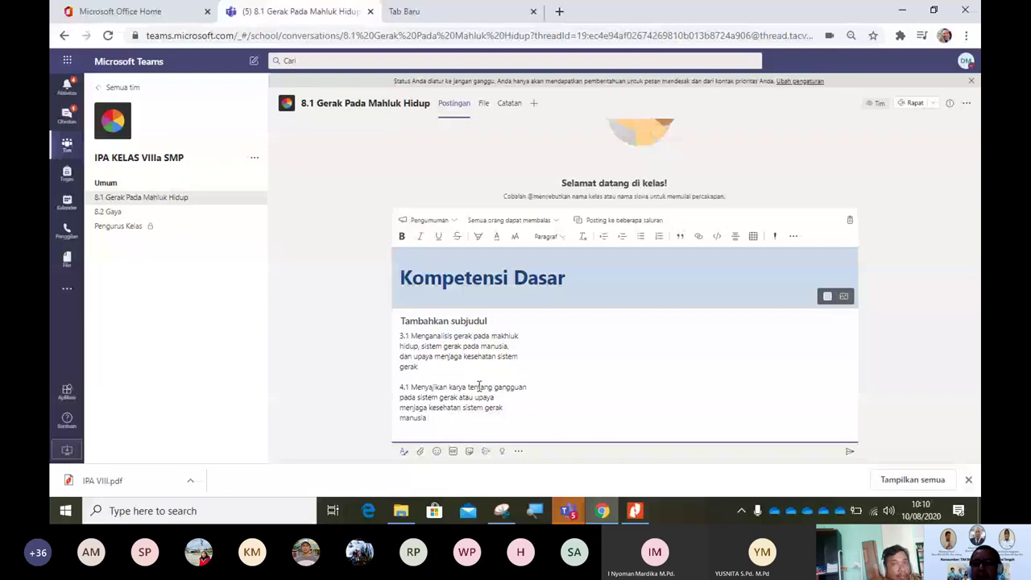
pyautogui.click(849, 451)
pyautogui.scroll(2, 978, 254)
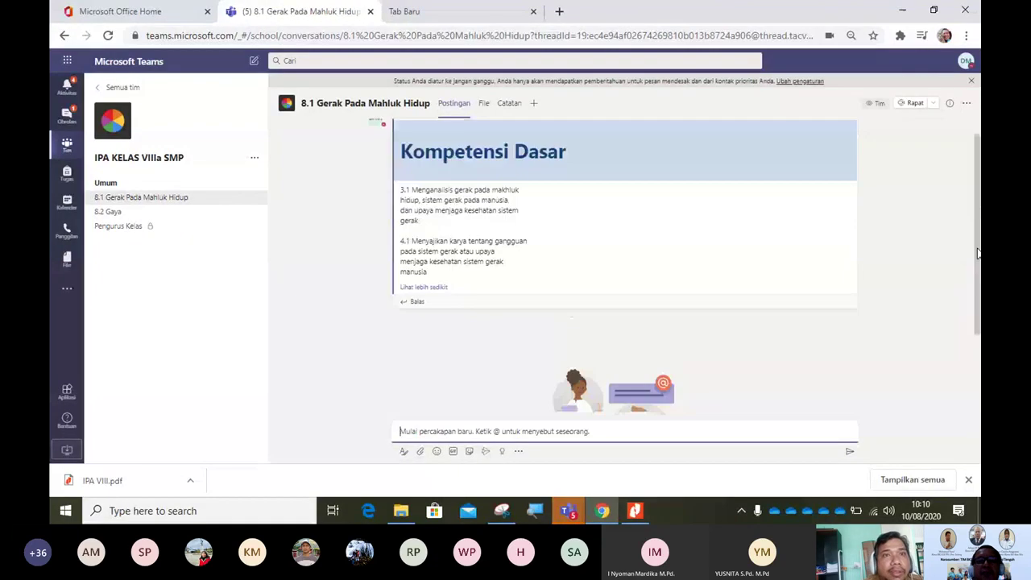
pyautogui.moveTo(978, 253); pyautogui.dragTo(981, 360)
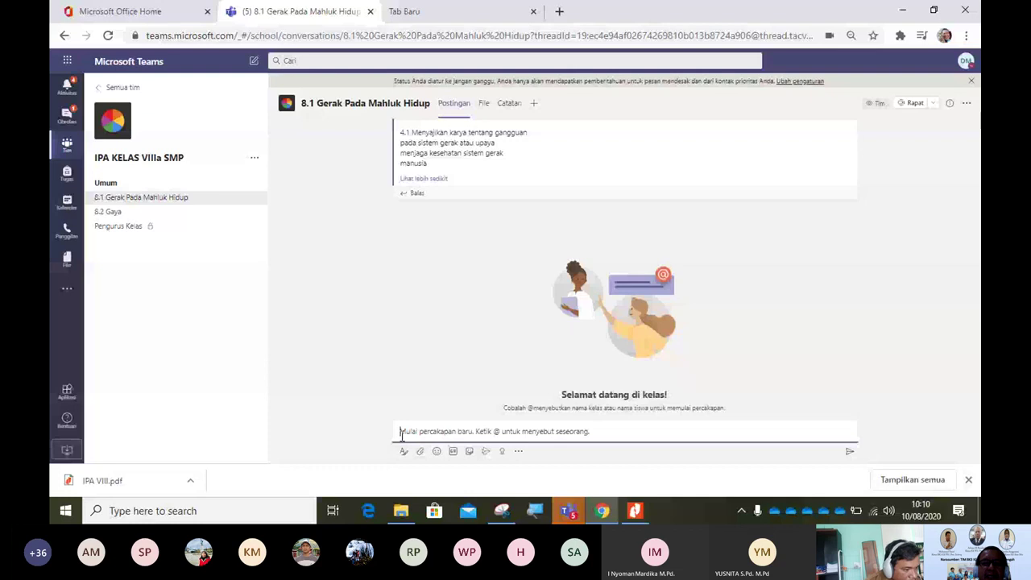
# Step: Start a new announcement headlined 'Jadwal Pertemuan Gerak pada Mahluk Hidup'
pyautogui.click(404, 450)
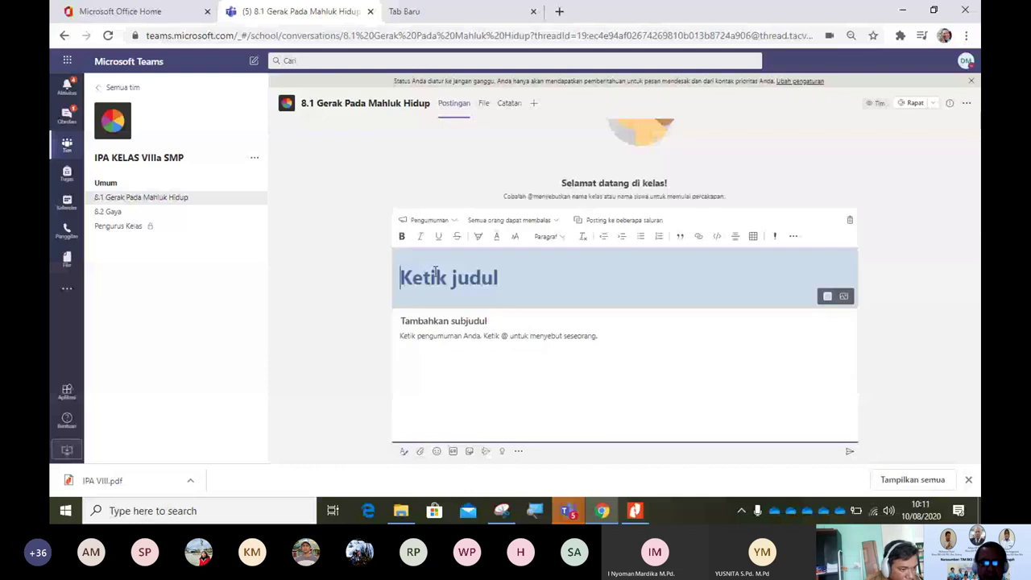
pyautogui.write('Jadwal')
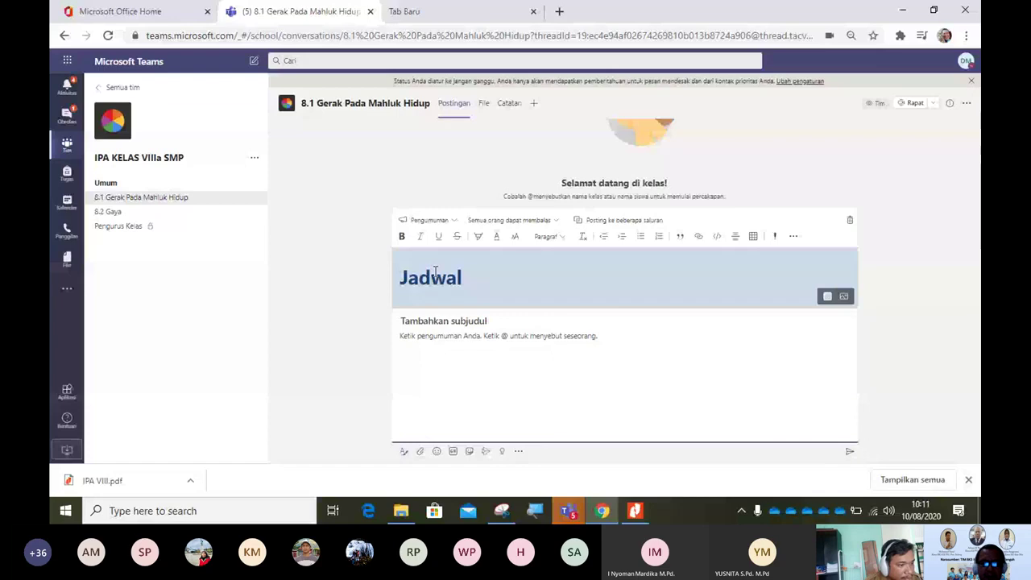
pyautogui.write(' Pertemuan ')
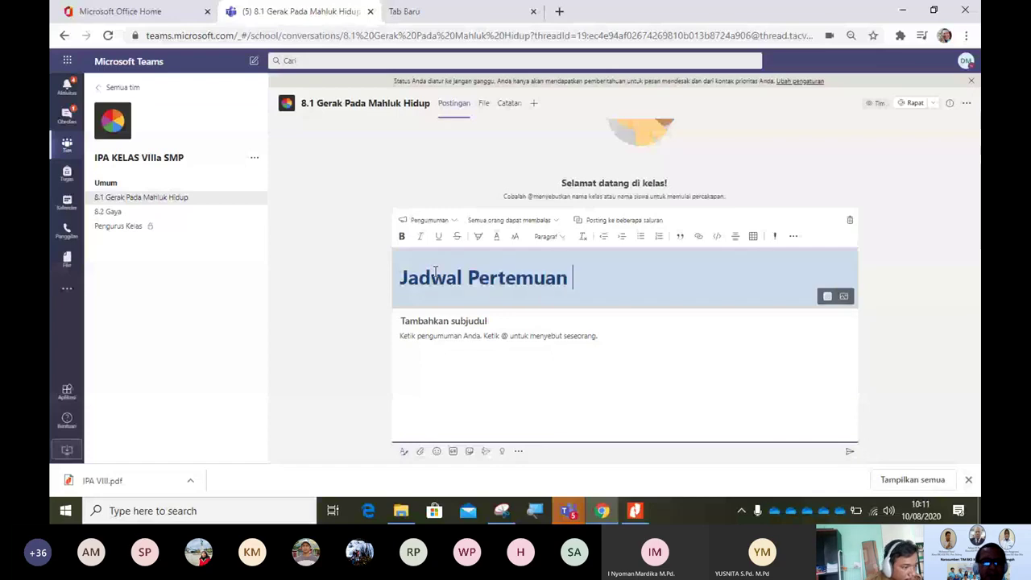
pyautogui.write('Gera')
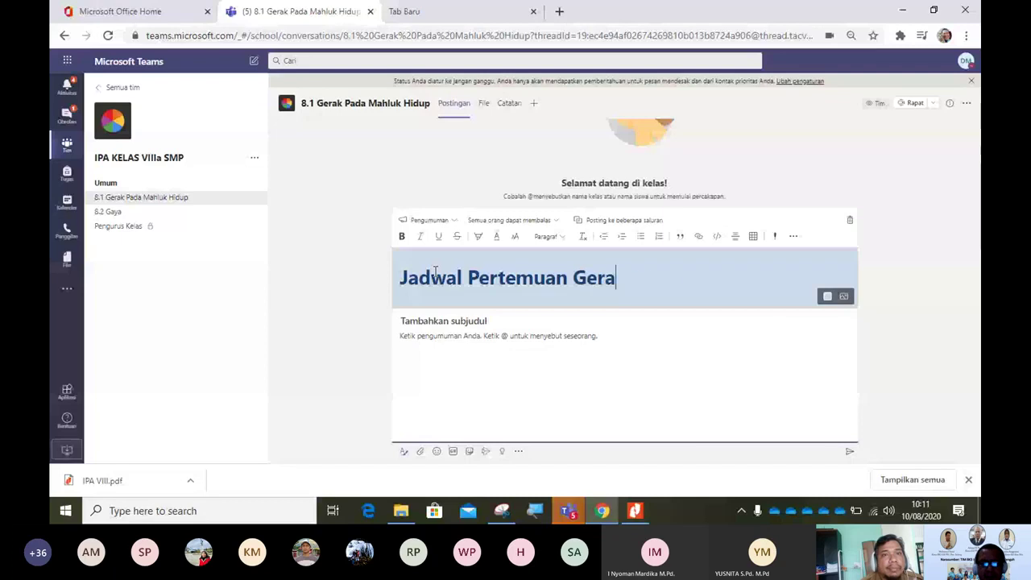
pyautogui.write('k pada ')
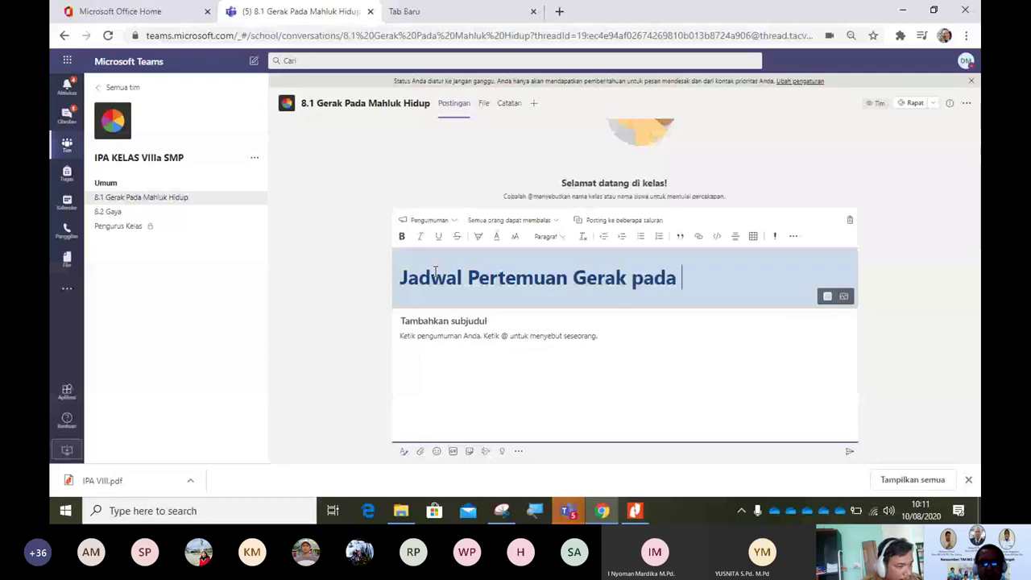
pyautogui.write('Ma')
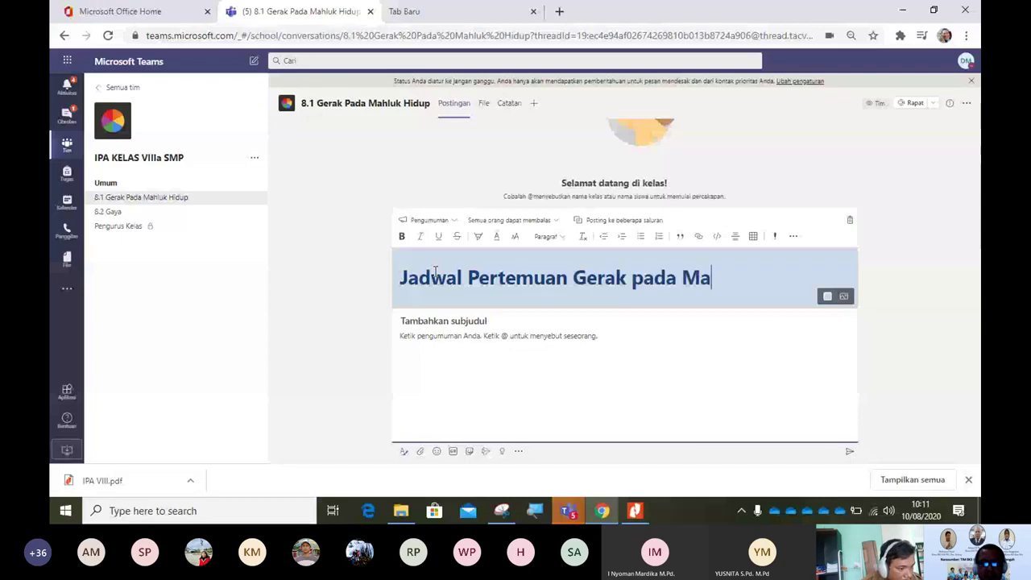
pyautogui.write('hluk Hidup')
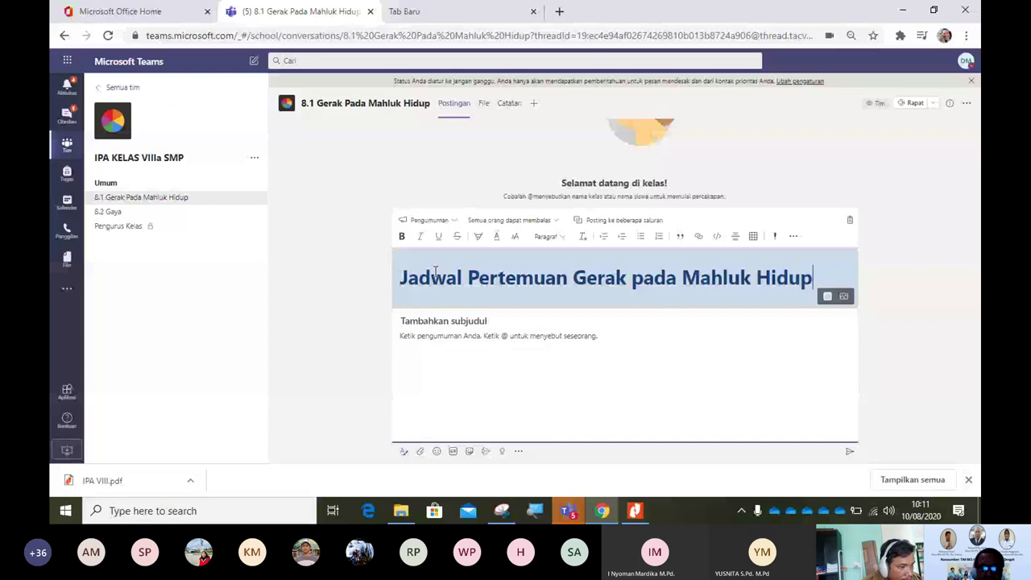
# Step: Write the meeting line 'tanggal 13 Agustus 2020 jam 08.00 - 09.00' in the announcement body
pyautogui.click(424, 338)
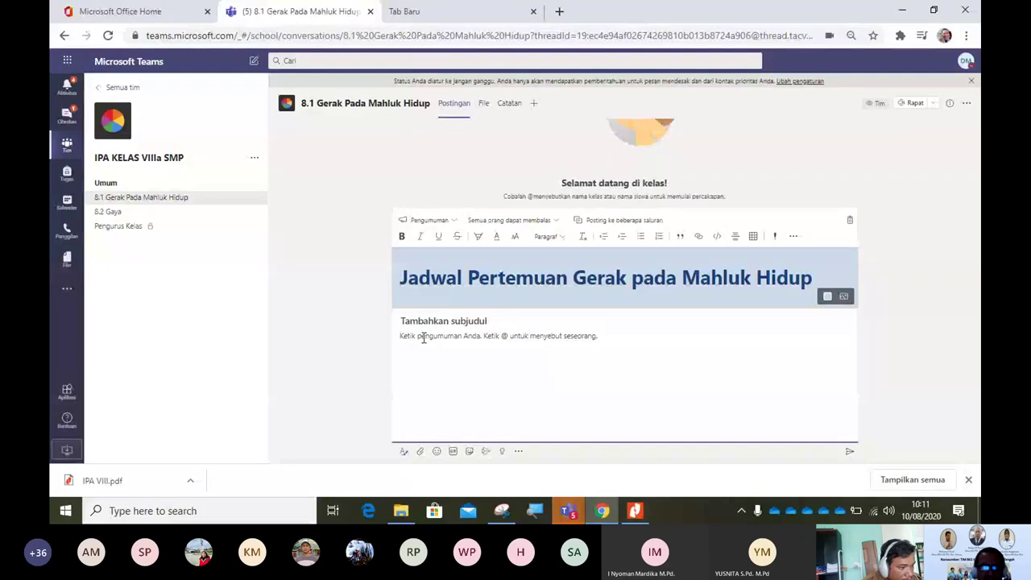
pyautogui.write('Ke')
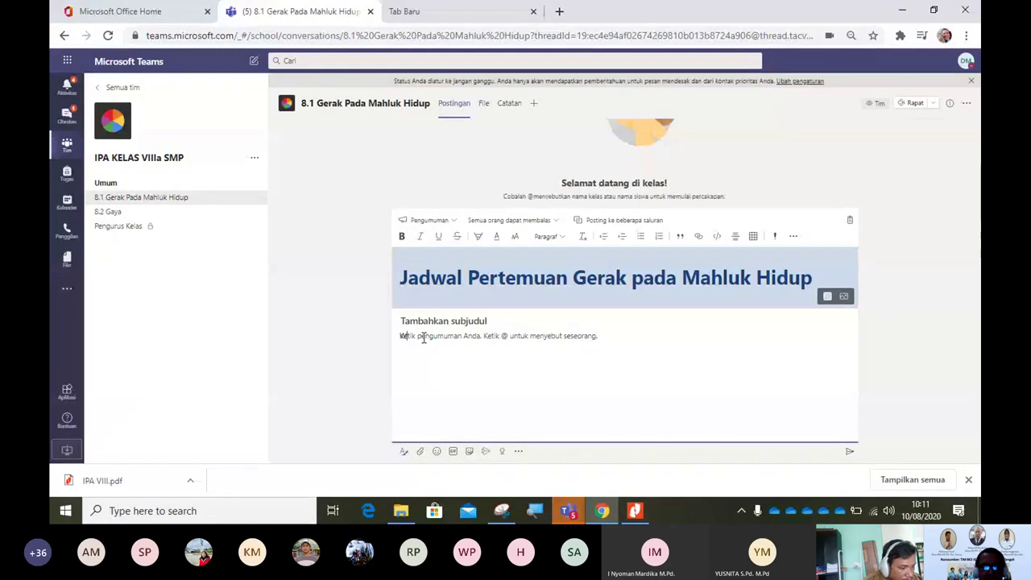
pyautogui.write('s')
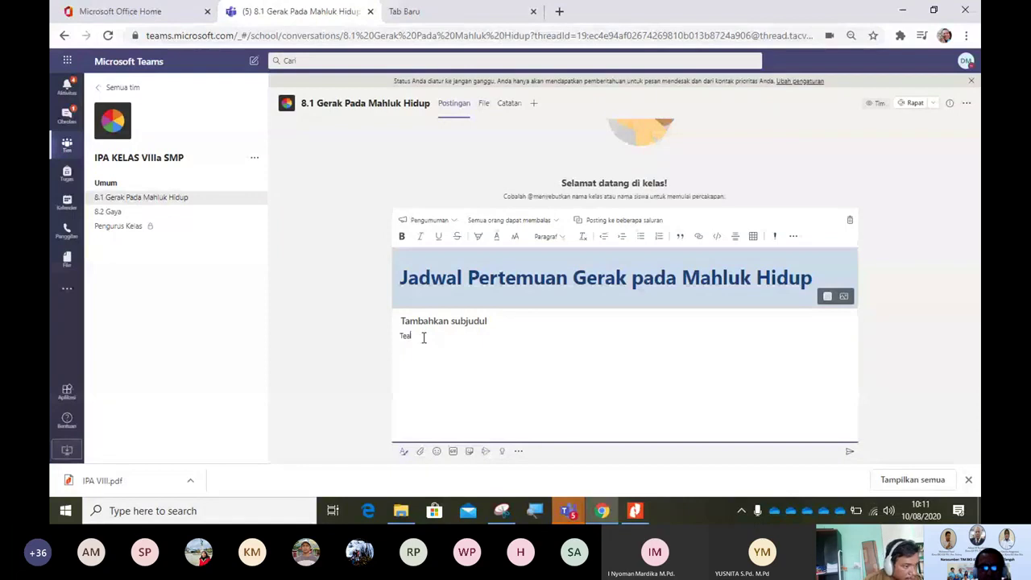
pyautogui.write('ms Meeting')
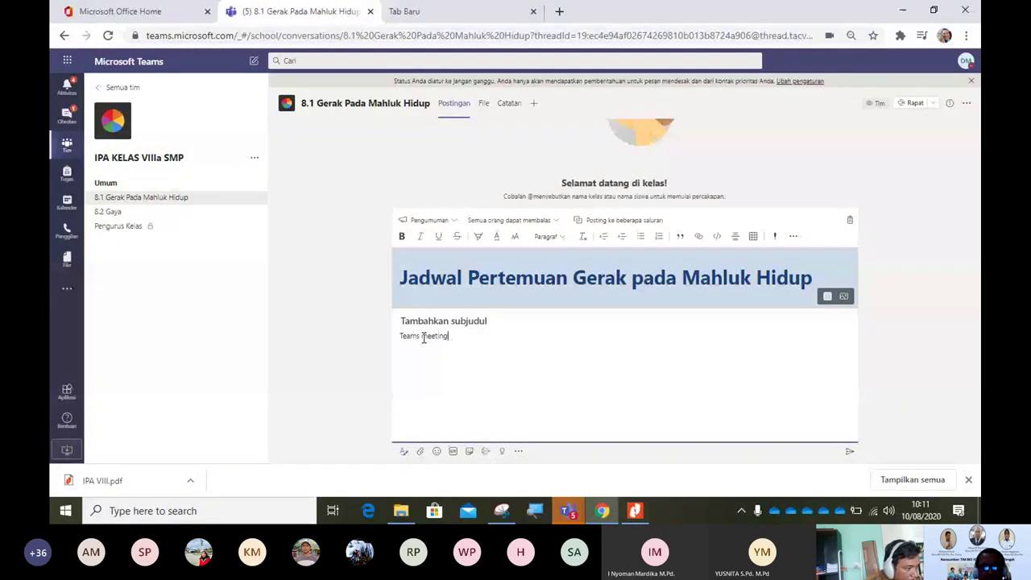
pyautogui.write(' tanggal')
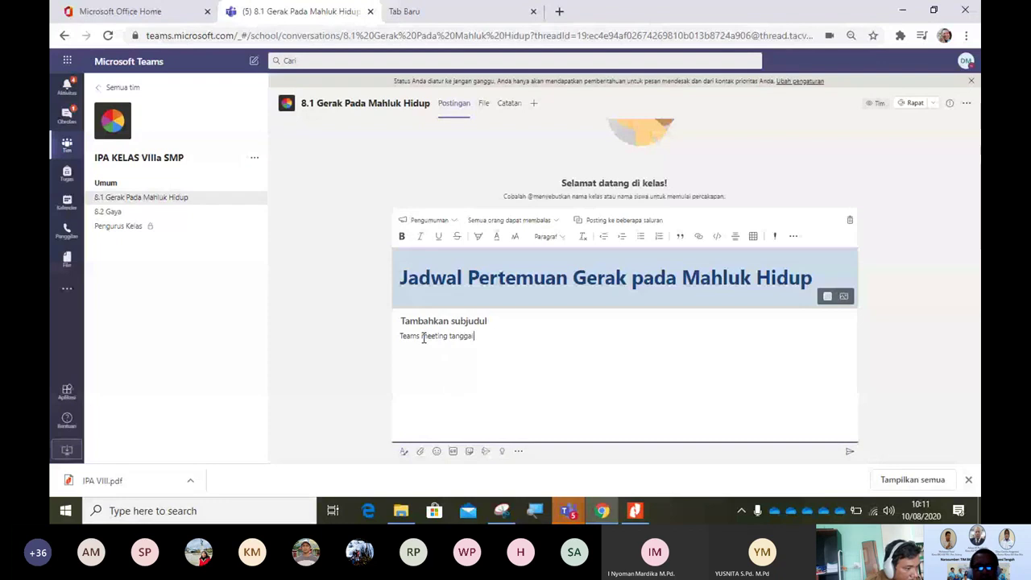
pyautogui.write(' 13')
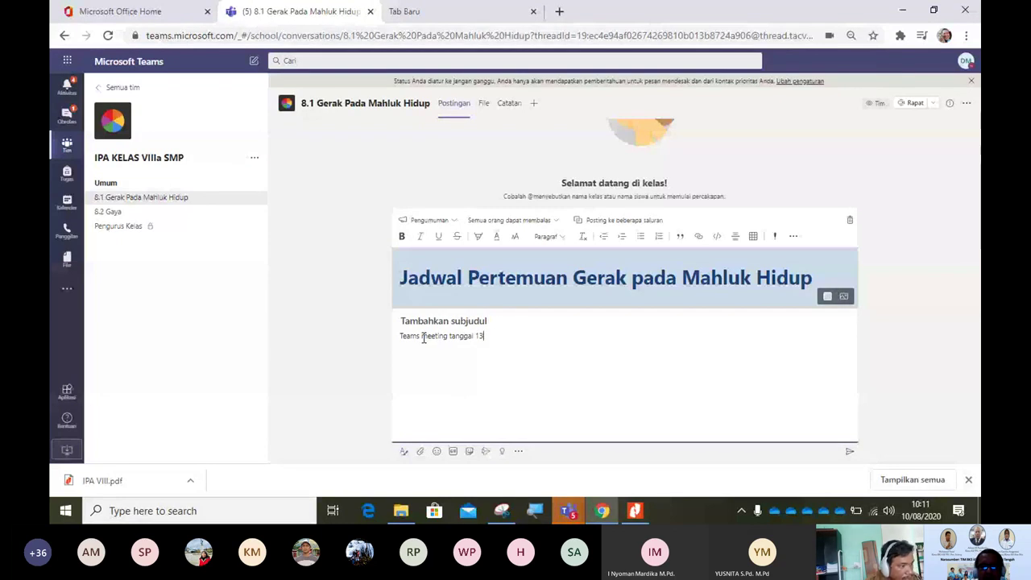
pyautogui.write(' Agustus 2')
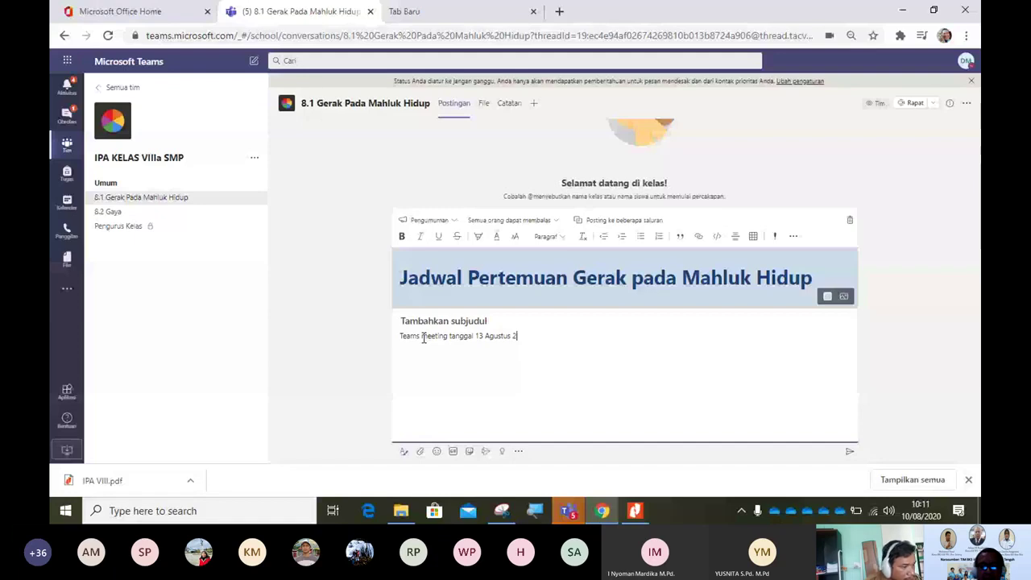
pyautogui.write('020 jam 08')
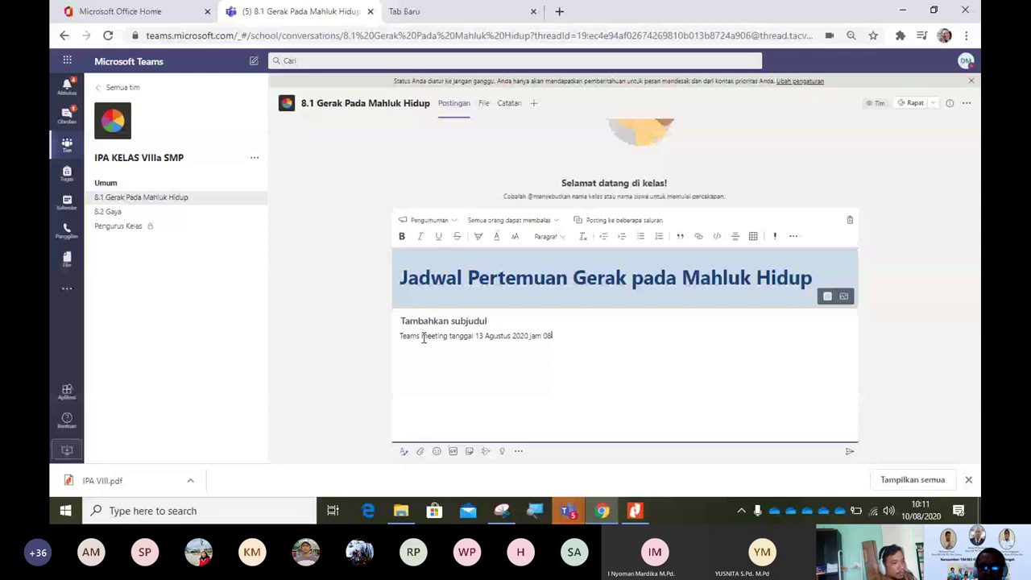
pyautogui.write('.00 -')
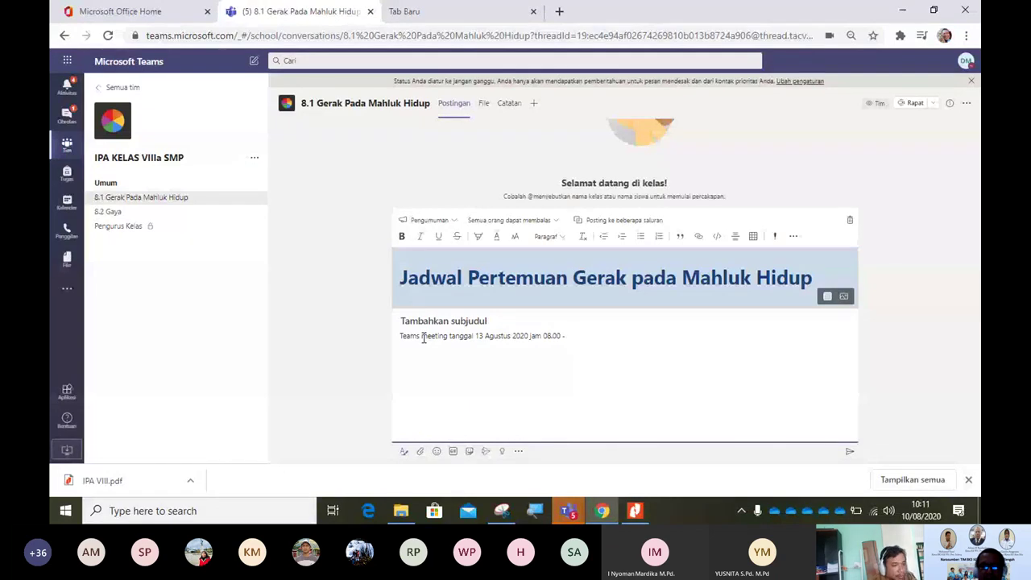
pyautogui.write(' 09.')
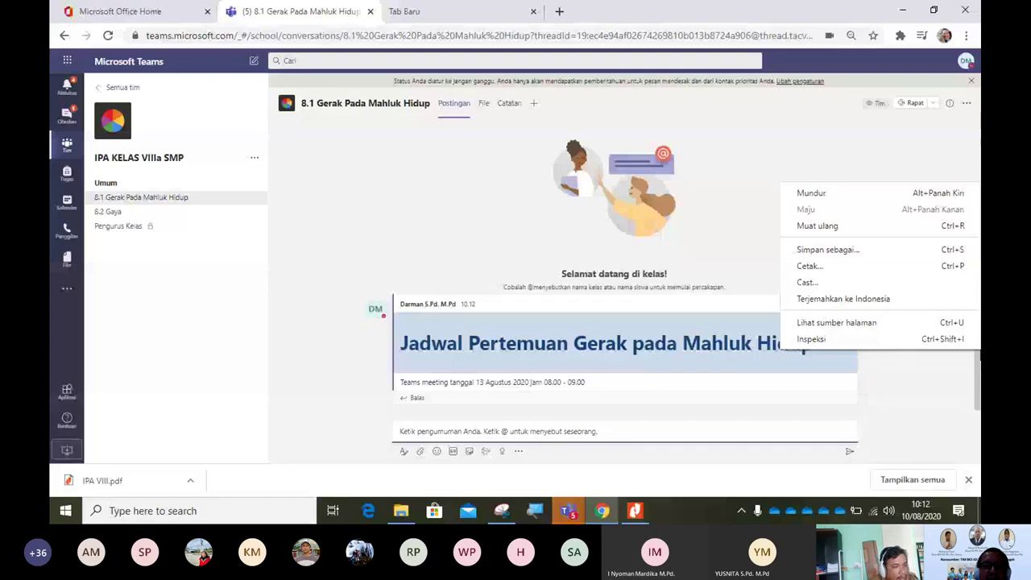
# Step: Dismiss the stray context menu and open the IPA KELAS VIIIa SMP Umum channel
pyautogui.click(411, 430)
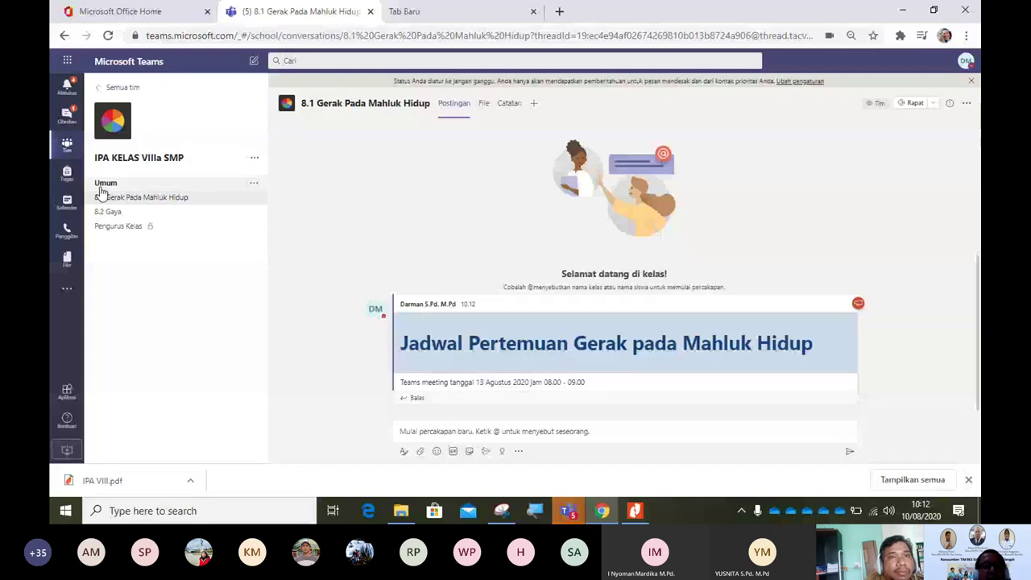
pyautogui.click(147, 190)
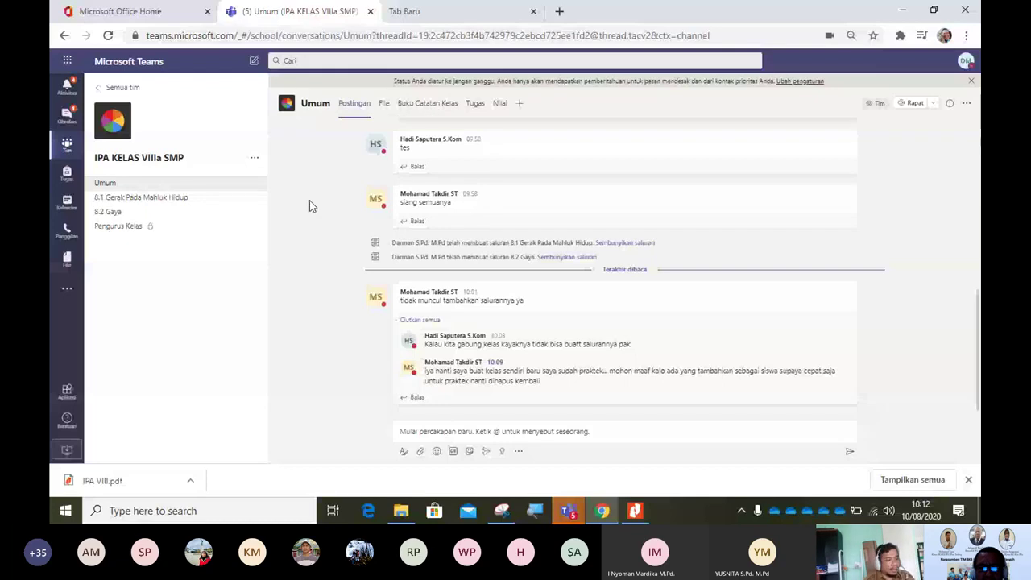
# Step: Return to the 8.1 Gerak Pada Mahluk Hidup channel showing the posted Jadwal announcement
pyautogui.click(141, 197)
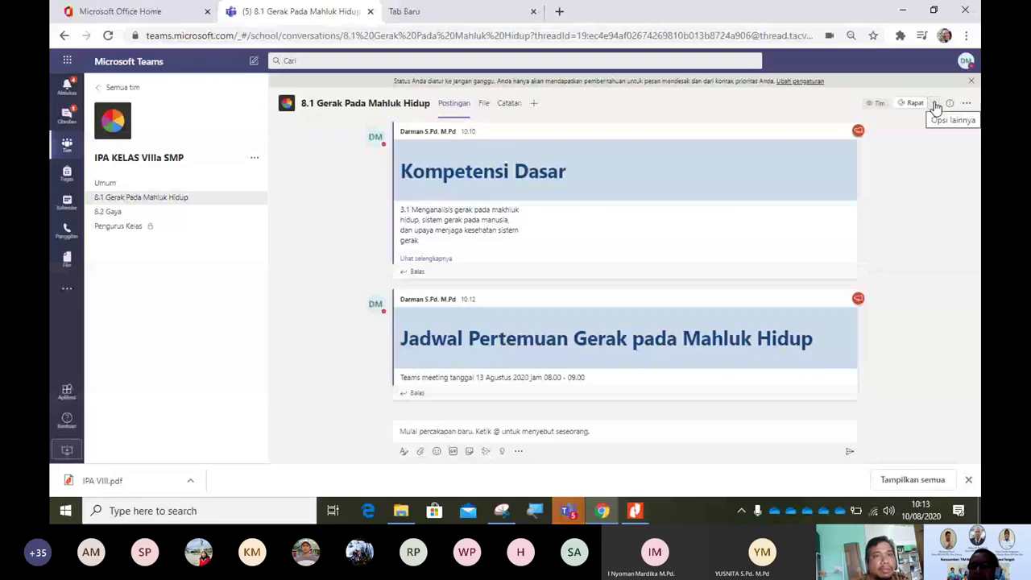
# Step: Choose Rapat sekarang from the Rapat dropdown in the 8.1 Gerak Pada Mahluk Hidup channel
pyautogui.click(935, 105)
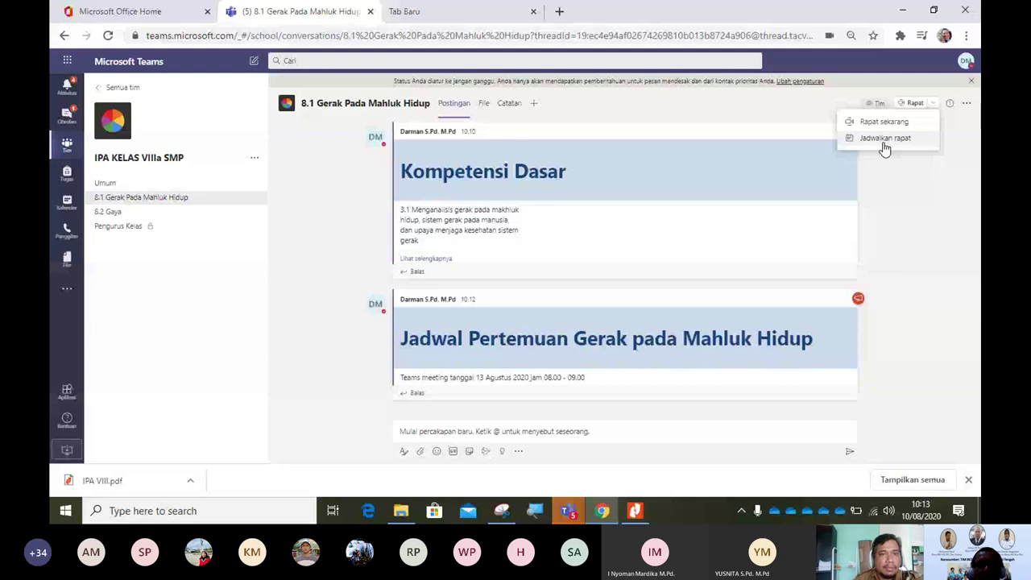
pyautogui.click(882, 121)
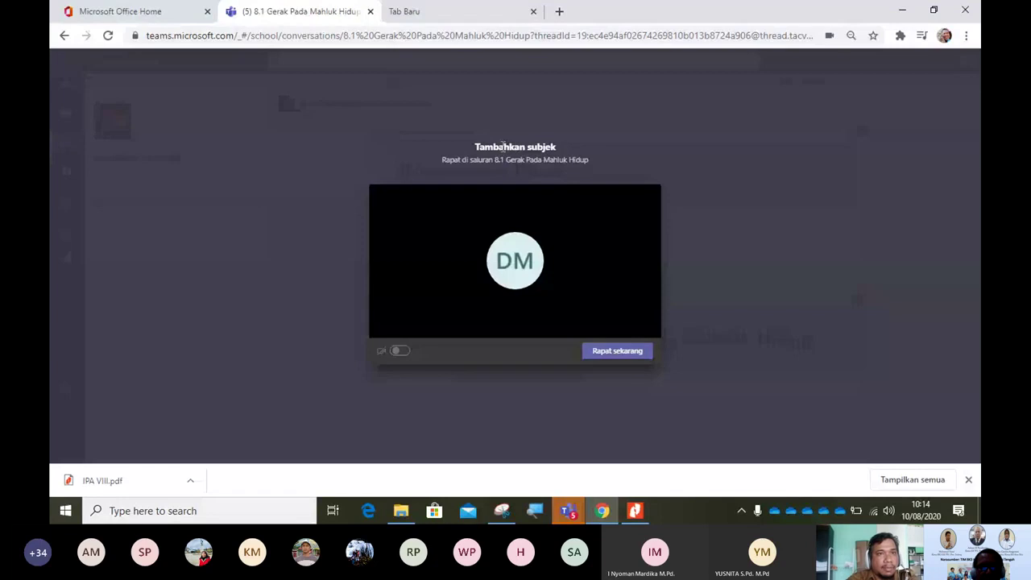
# Step: Enter 'Sistem Gerak Pada Mahluk Hidup' as the instant meeting's title
pyautogui.click(503, 146)
pyautogui.write('S')
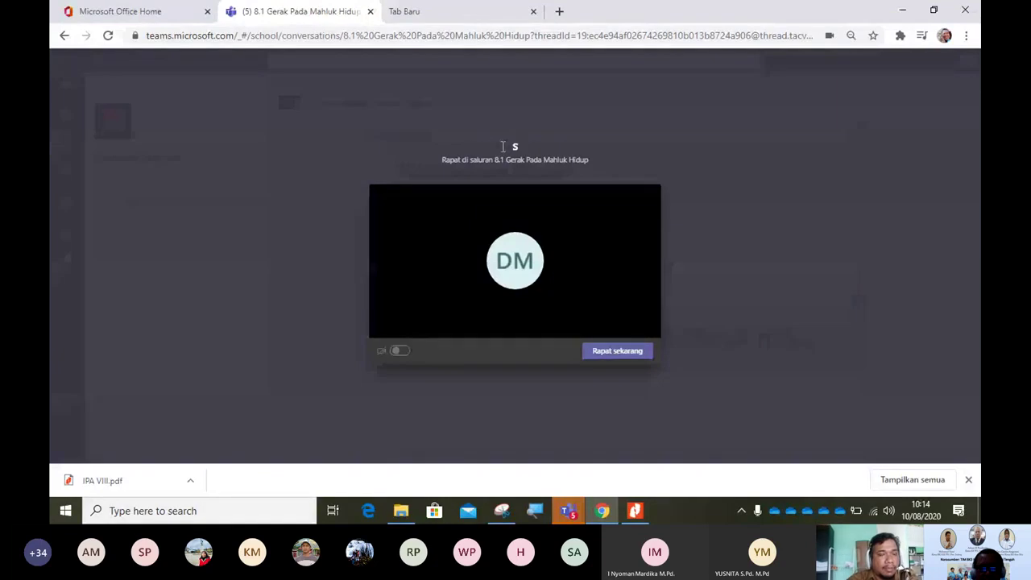
pyautogui.write('istem')
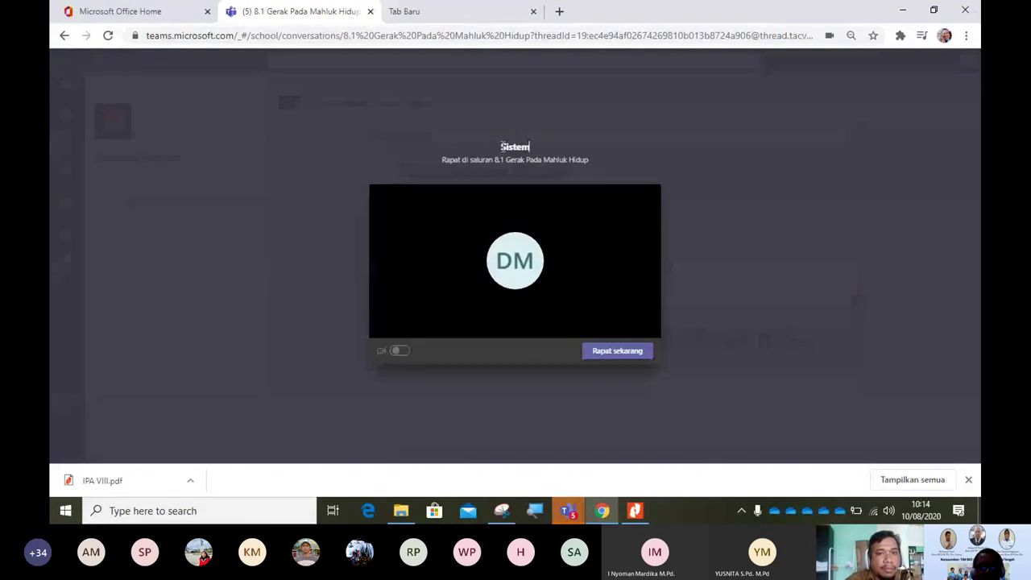
pyautogui.write(' Gerak ')
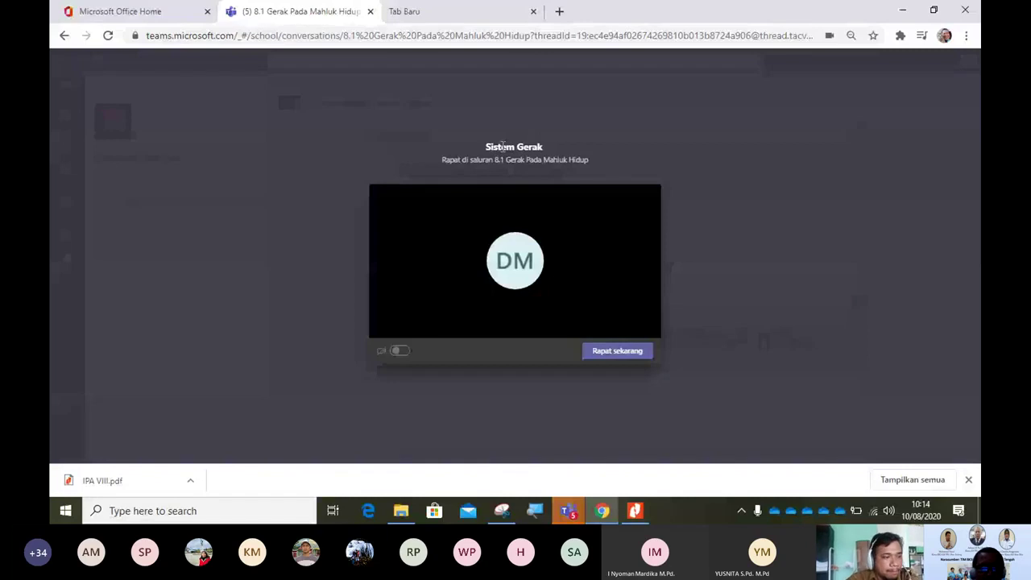
pyautogui.write('Pada')
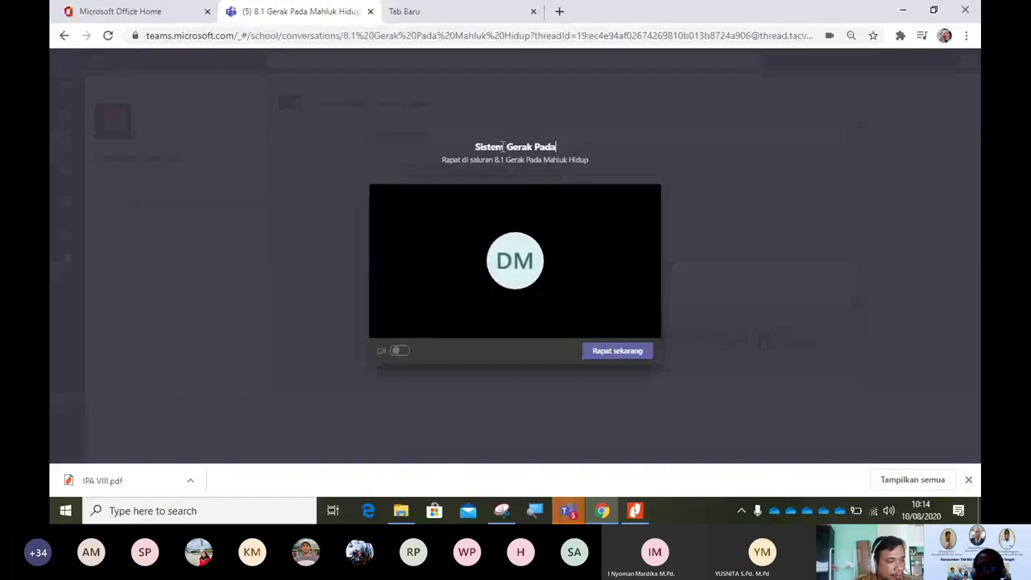
pyautogui.write(' Mahluk')
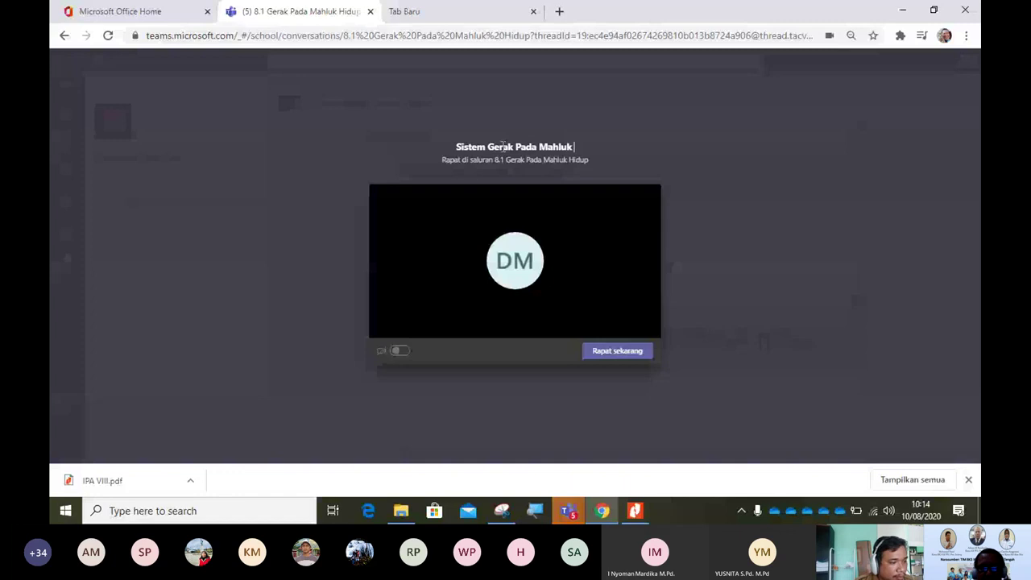
pyautogui.write(' H')
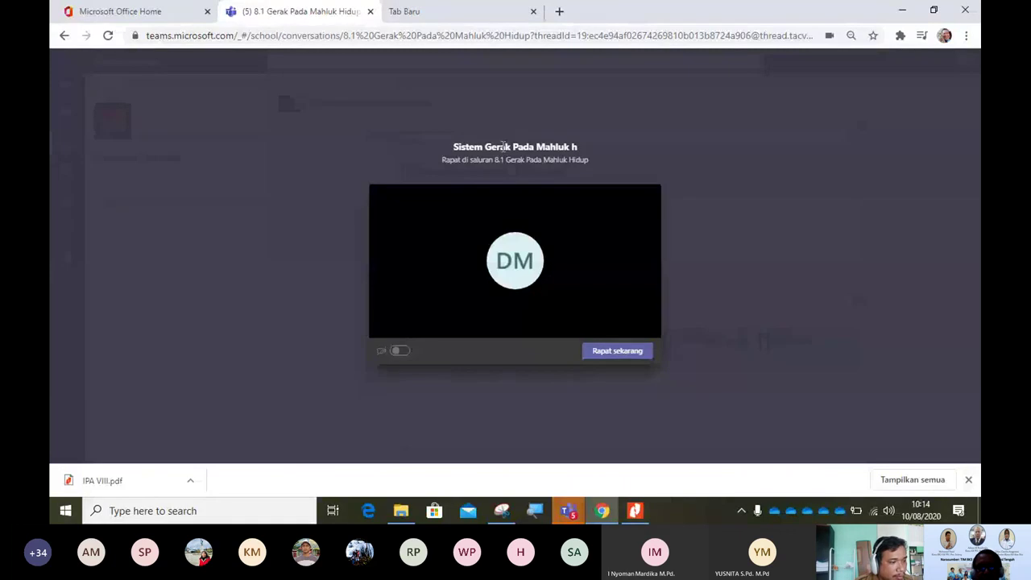
pyautogui.press('BackSpace')
pyautogui.press('BackSpace')
pyautogui.write('Hidup')
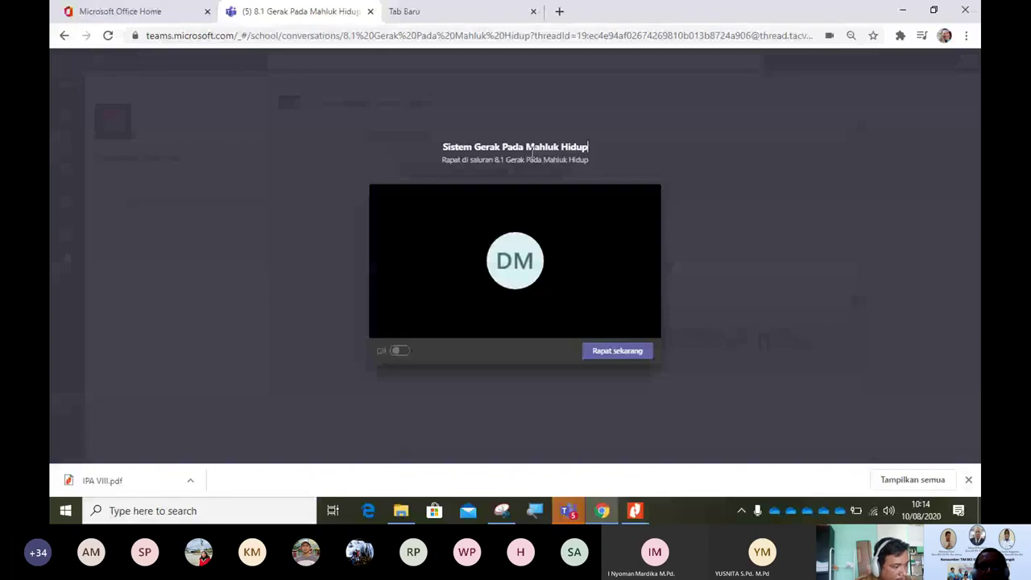
# Step: Start the meeting with Rapat sekarang and select the Undang seseorang invite box
pyautogui.click(612, 352)
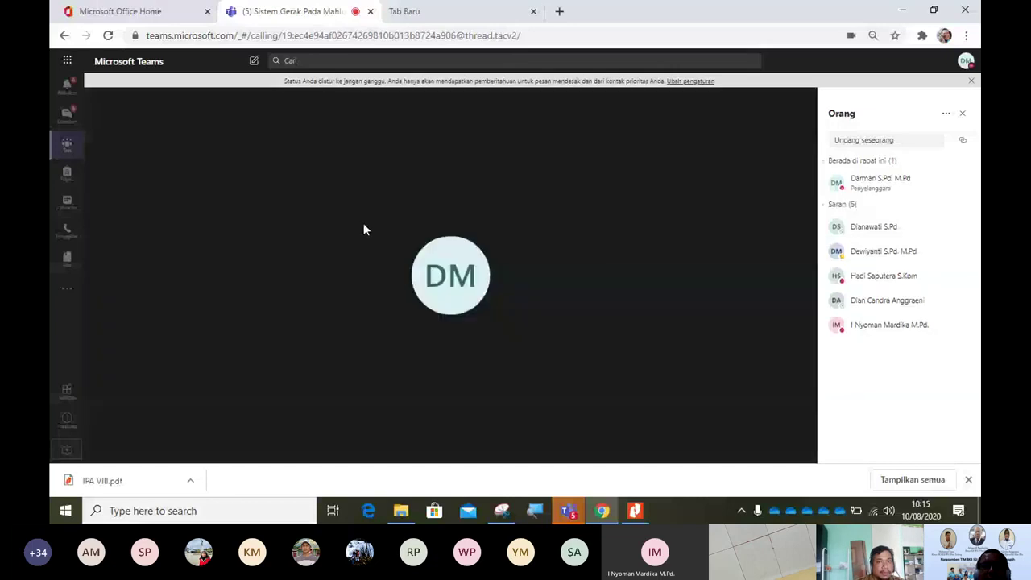
pyautogui.moveTo(578, 100)
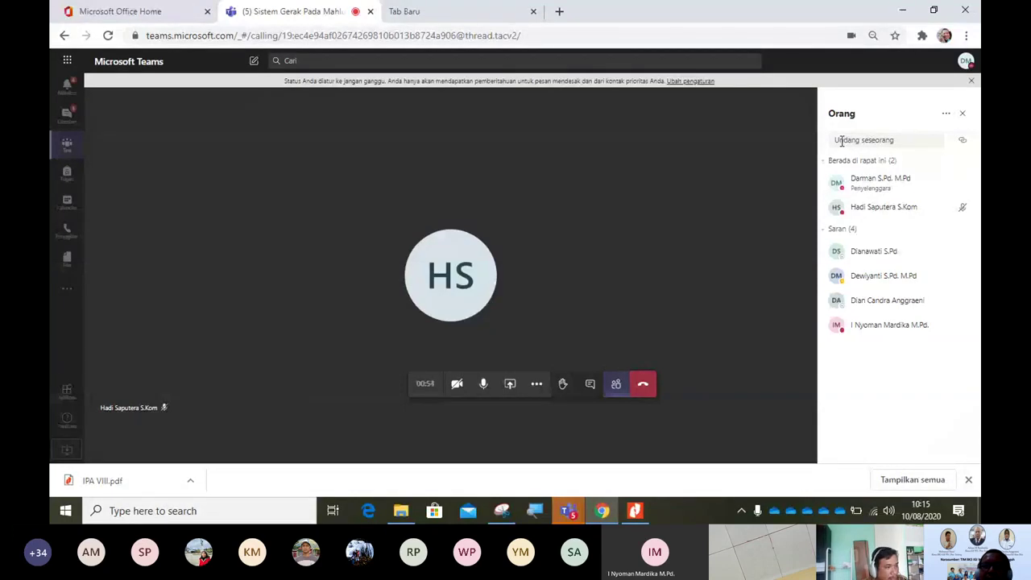
pyautogui.click(842, 140)
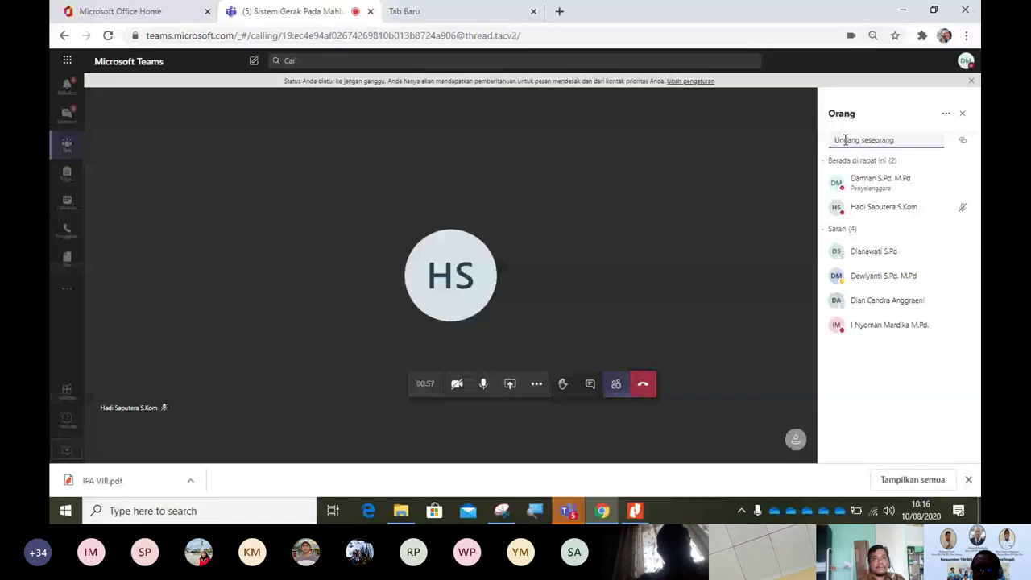
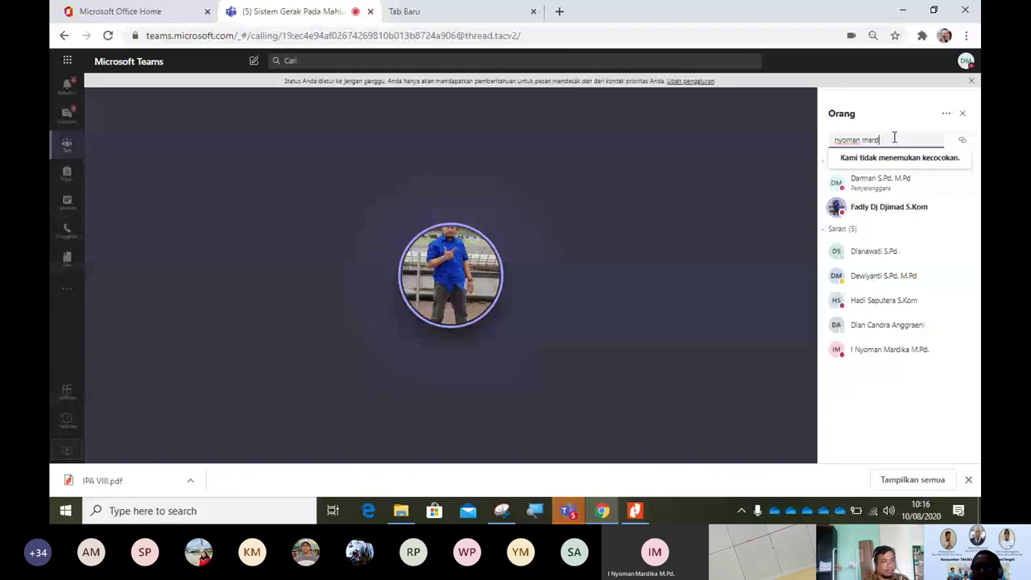
pyautogui.click(930, 343)
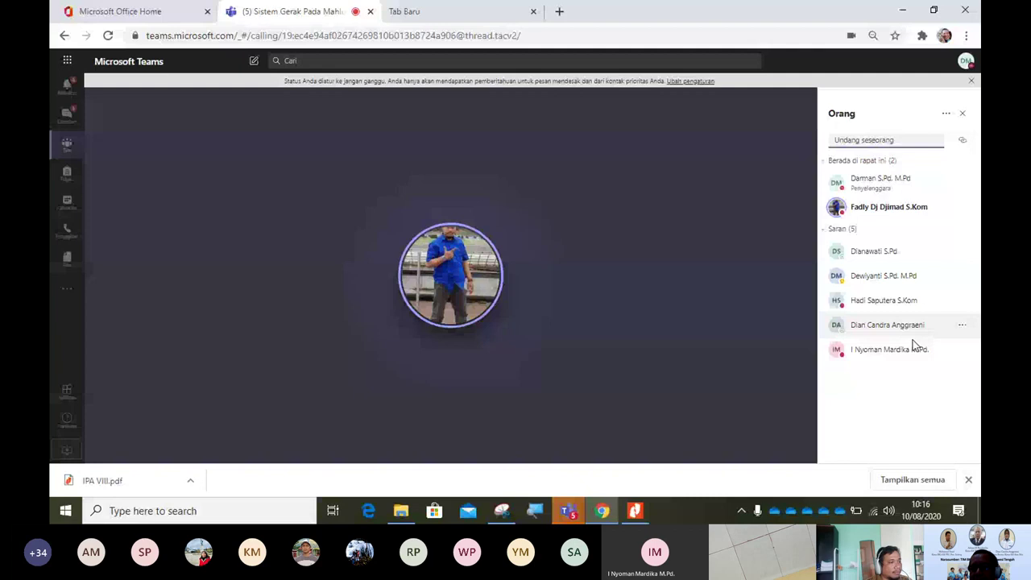
# Step: Send Minta untuk bergabung to the last suggested participant, then close the Orang panel
pyautogui.click(963, 352)
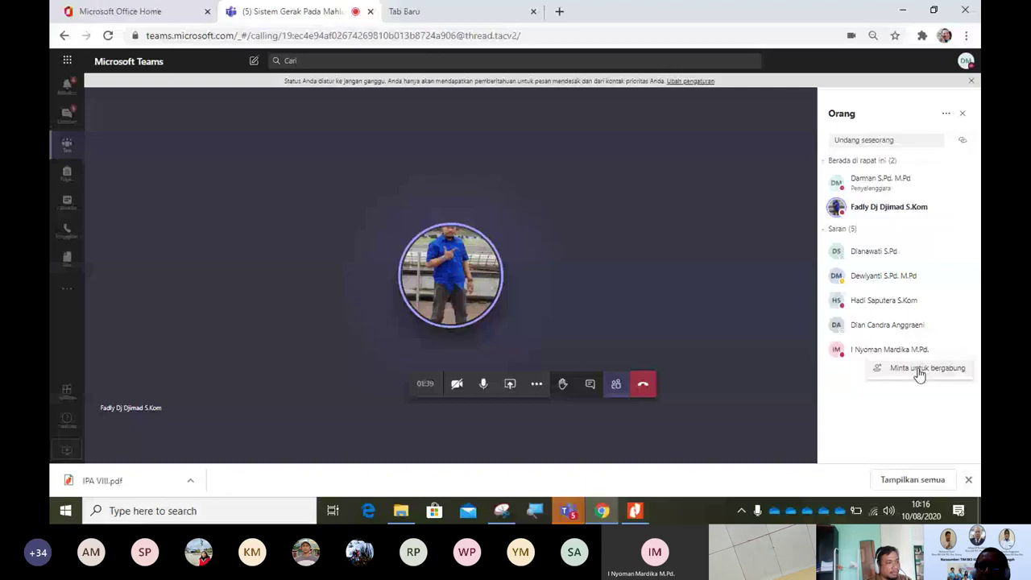
pyautogui.click(918, 370)
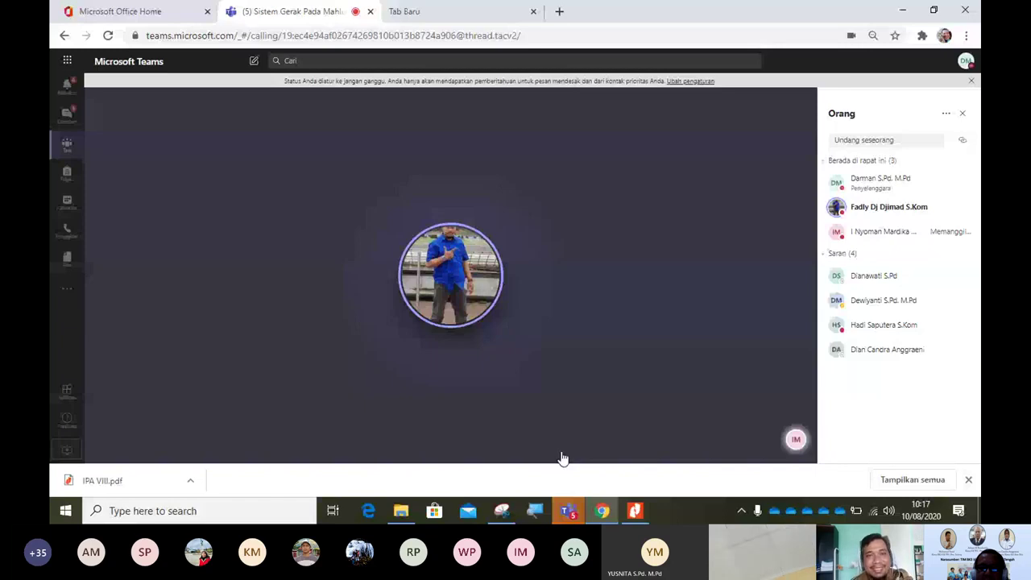
pyautogui.click(963, 114)
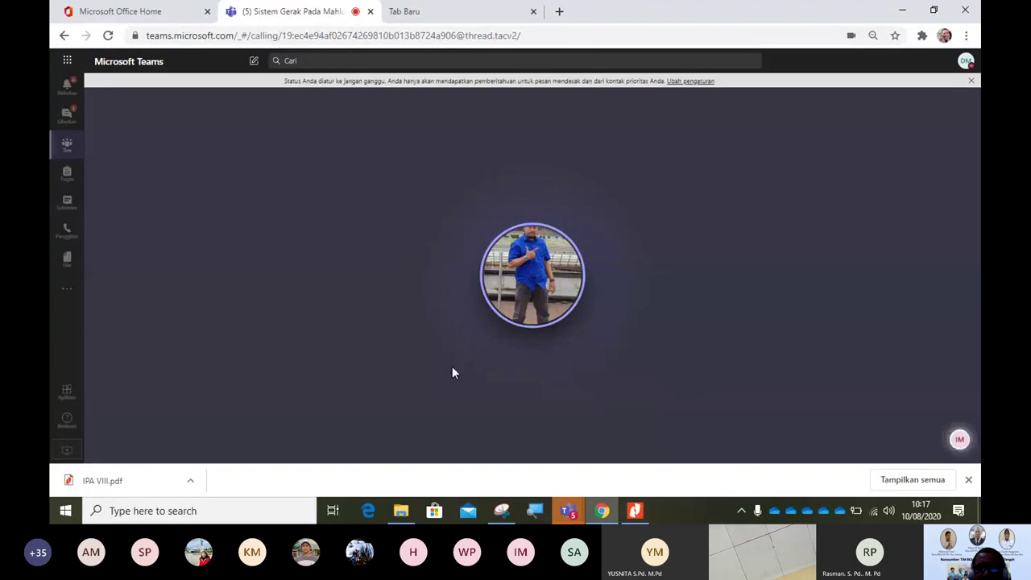
# Step: Reopen the participants list from the call toolbar's more-actions menu
pyautogui.moveTo(538, 391)
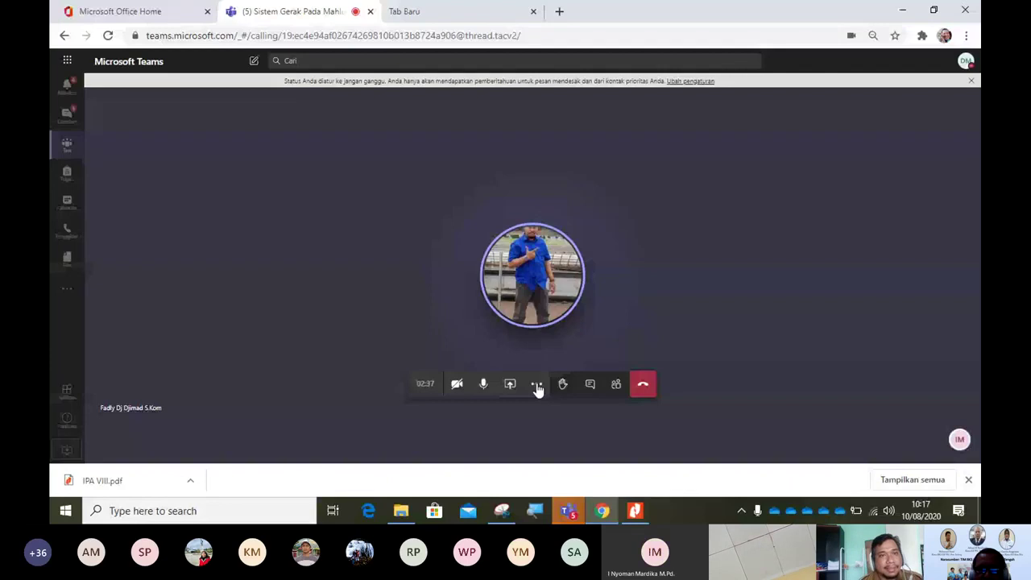
pyautogui.click(537, 386)
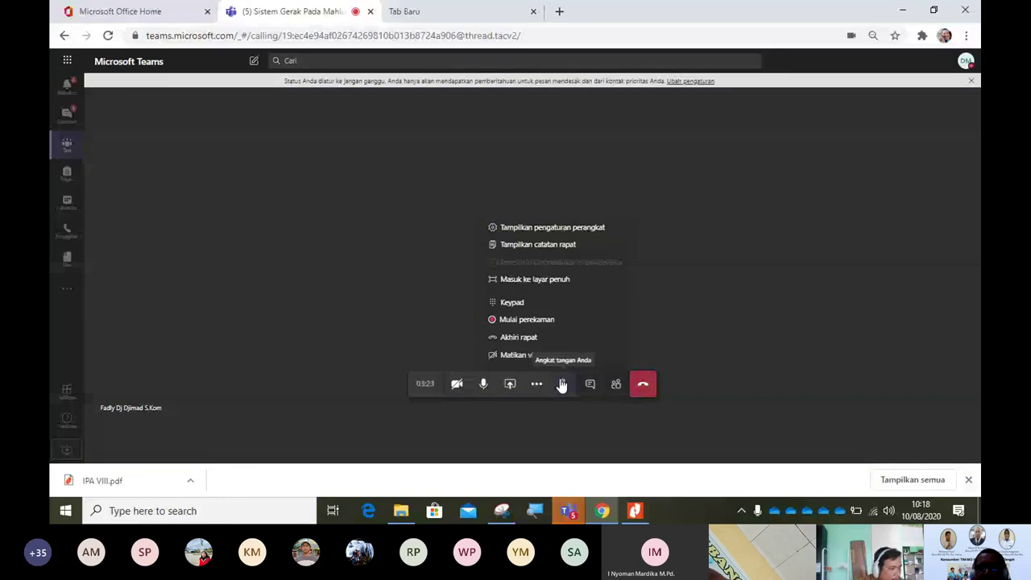
pyautogui.click(609, 372)
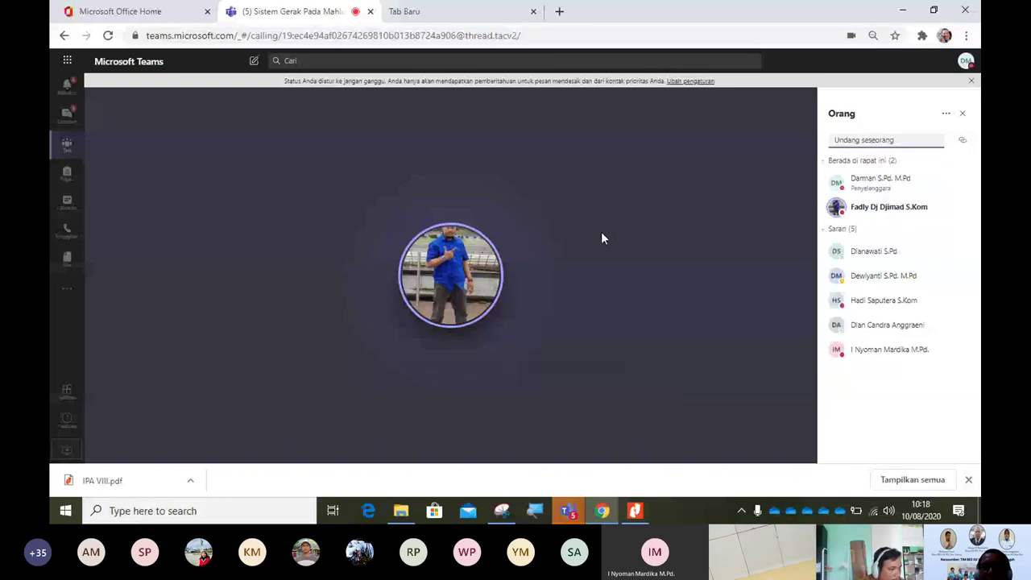
# Step: Choose Unduh daftar kehadiran from the Orang panel's options to download the attendance CSV
pyautogui.click(949, 118)
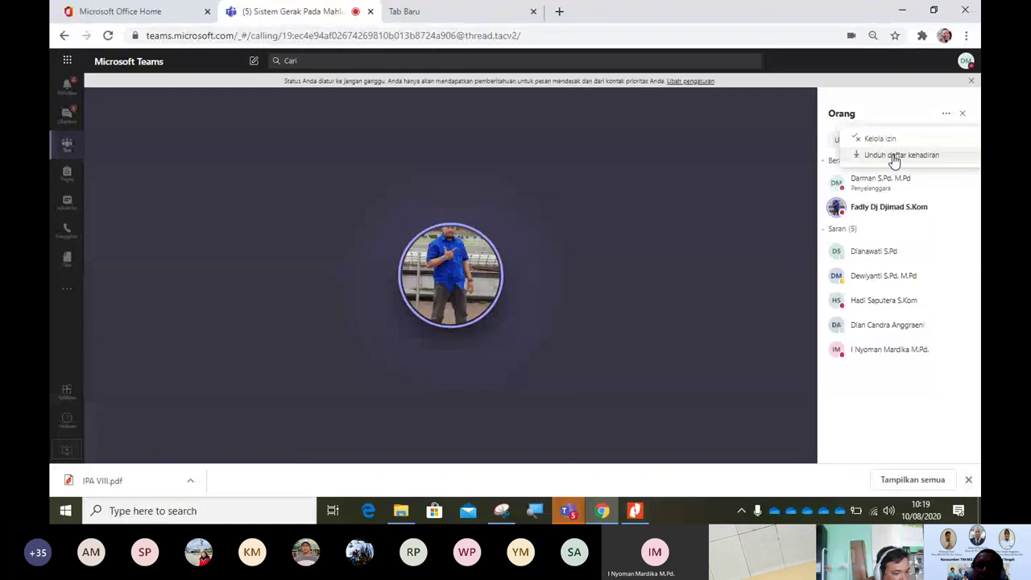
pyautogui.click(894, 157)
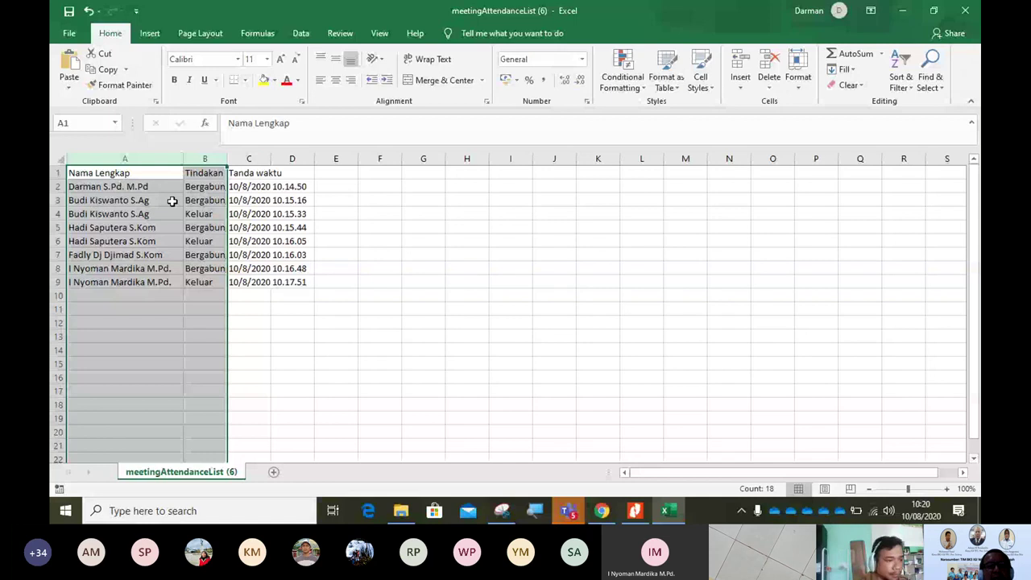
# Step: Check the attendance entries in Excel, then close the workbook and answer the save prompt
pyautogui.click(171, 200)
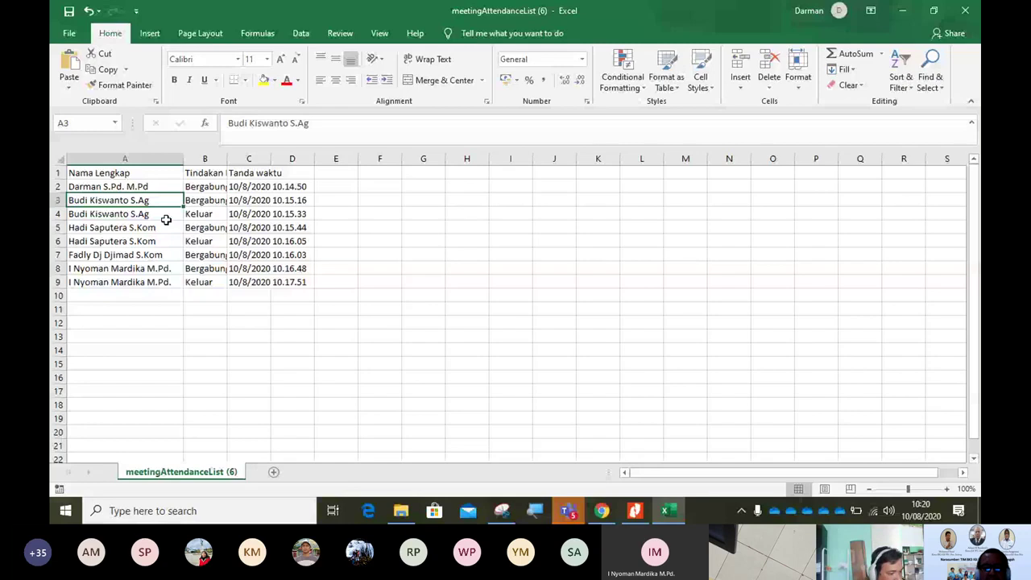
pyautogui.click(965, 10)
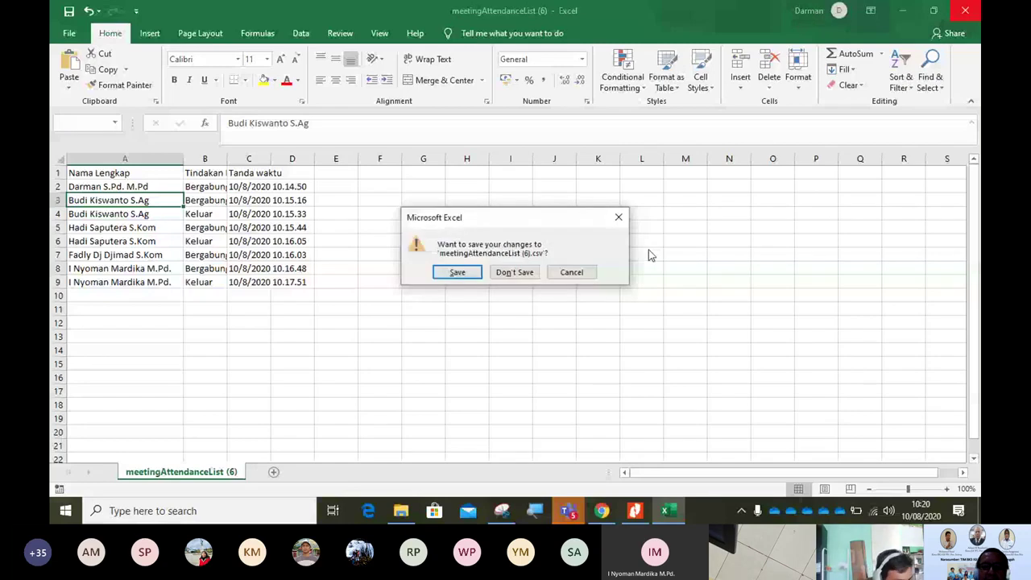
pyautogui.click(515, 272)
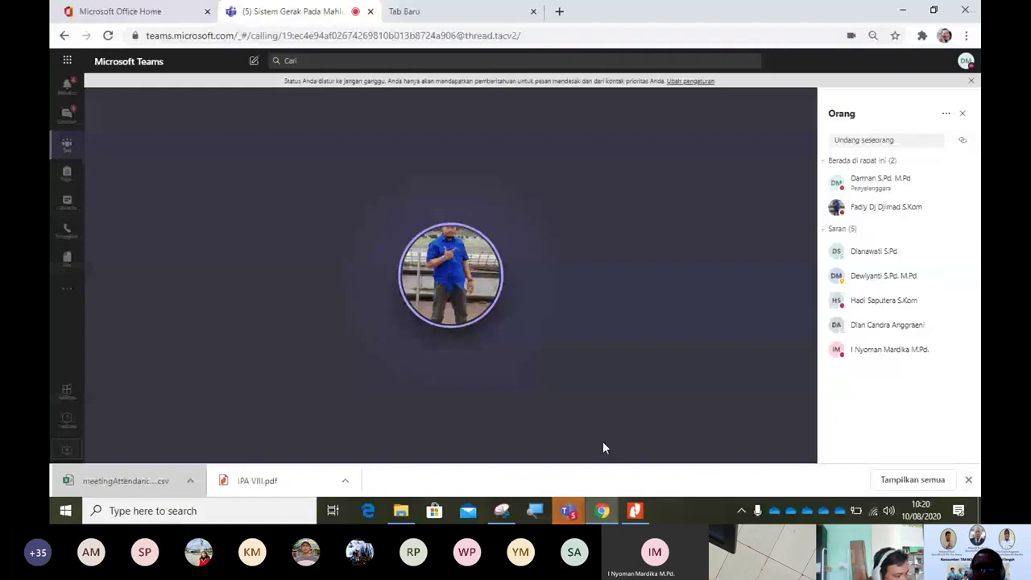
pyautogui.moveTo(536, 385)
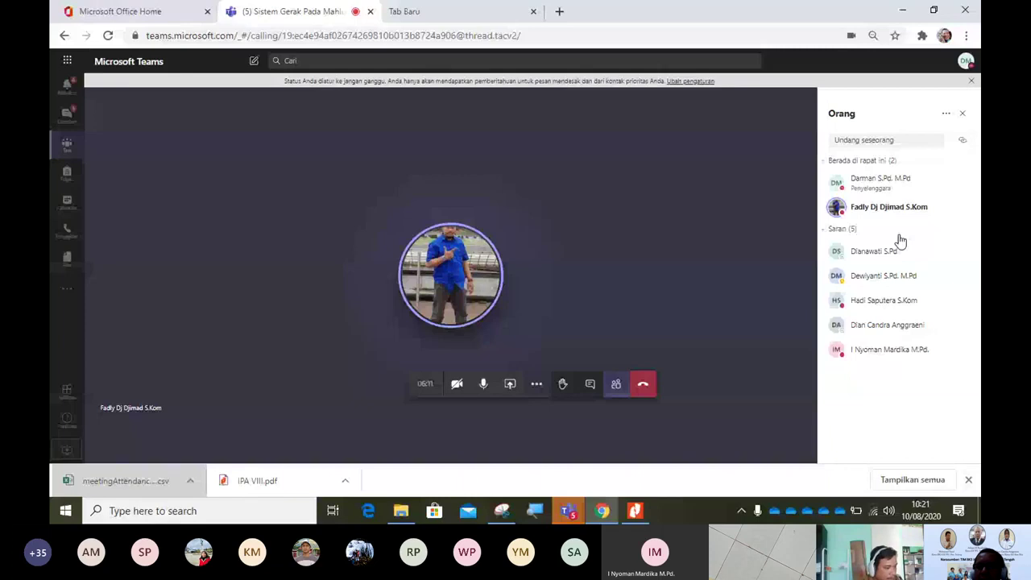
# Step: Remove the second attendee from the meeting with Hapus peserta and confirm
pyautogui.rightClick(902, 208)
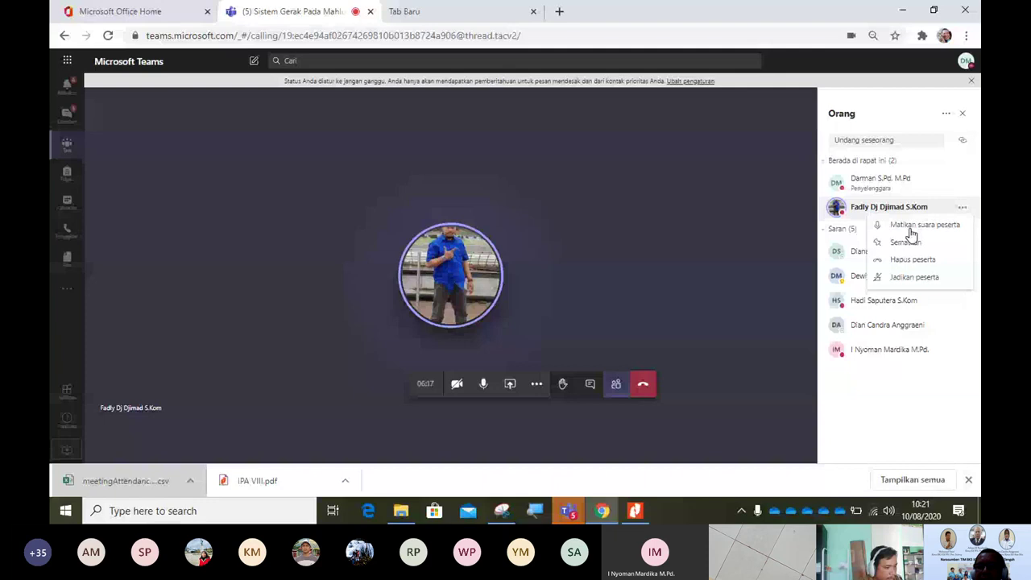
pyautogui.click(910, 228)
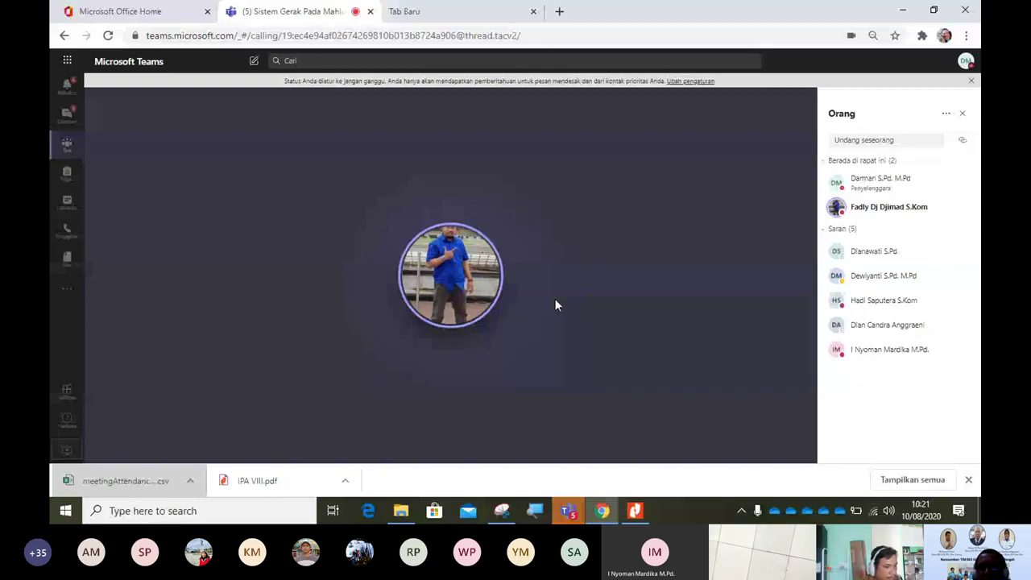
pyautogui.click(643, 388)
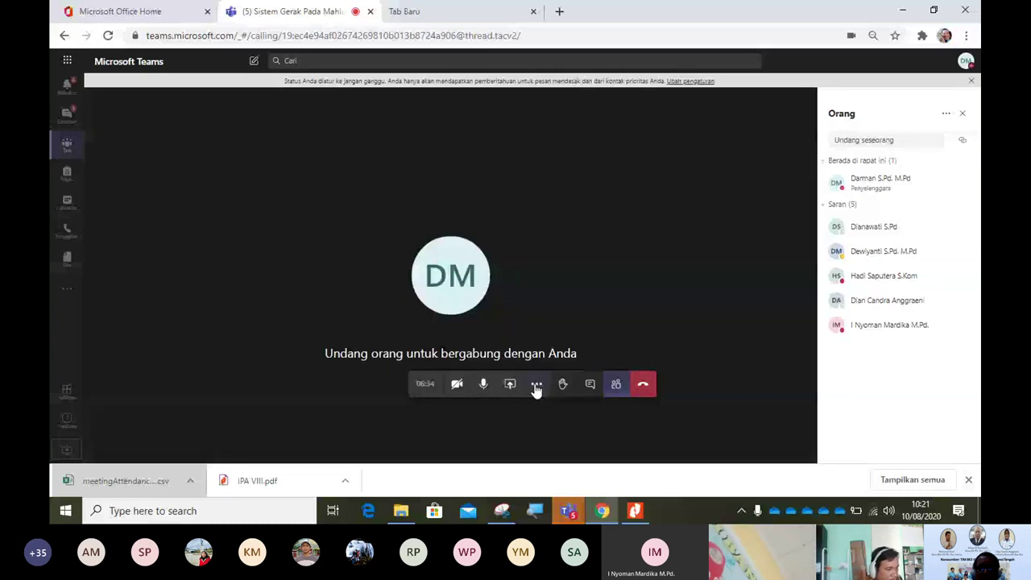
# Step: Choose Akhiri rapat from the call's More actions menu to end the meeting for everyone
pyautogui.click(535, 386)
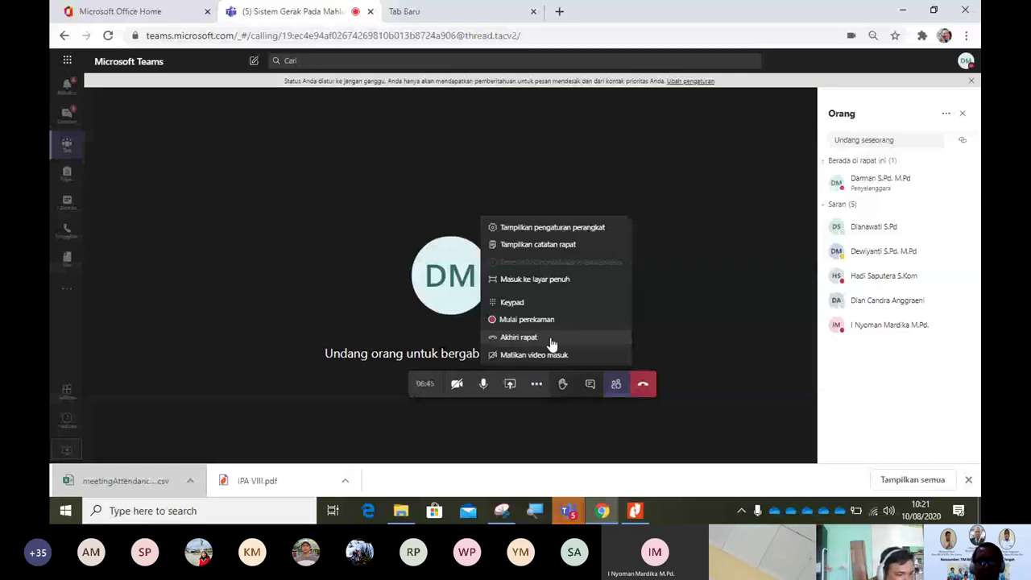
pyautogui.click(552, 344)
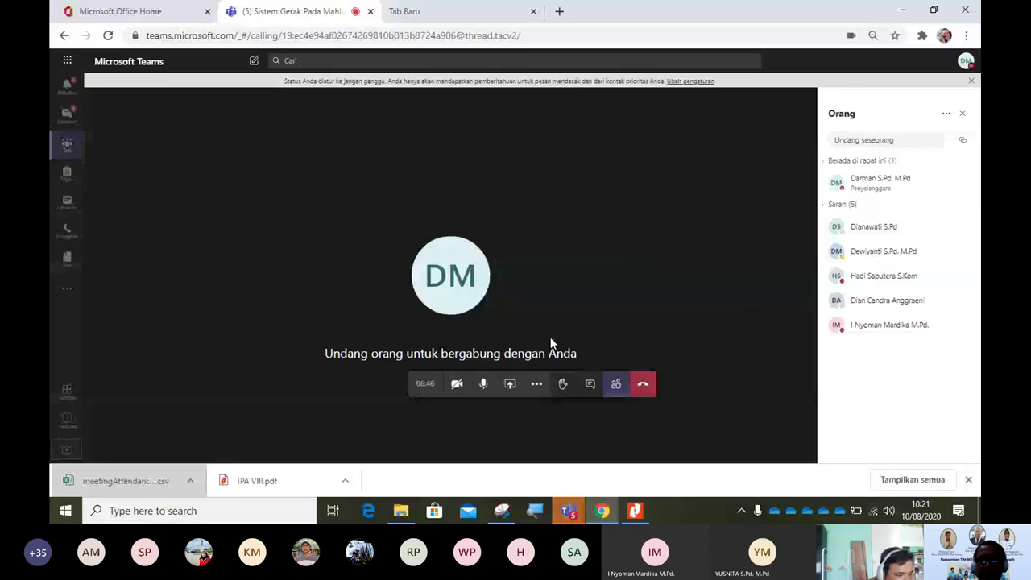